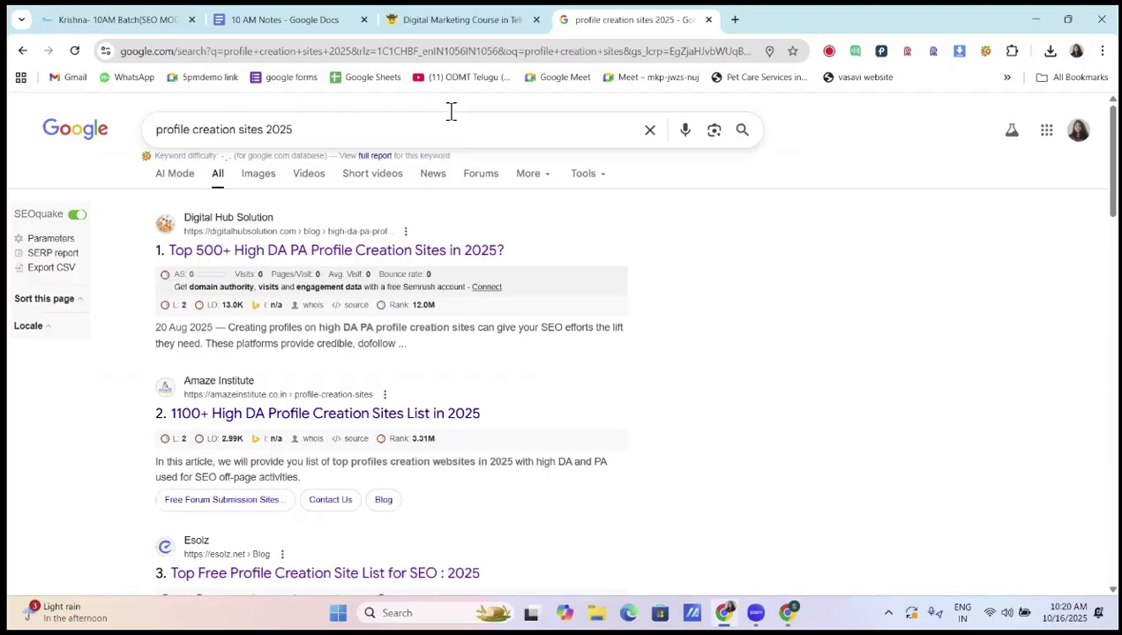
Open the first search result, the 500+ High DA PA profile sites article, in its own tab
{"action": "middle_click", "coordinate": [339, 261]}
{"action": "left_click", "coordinate": [784, 21]}
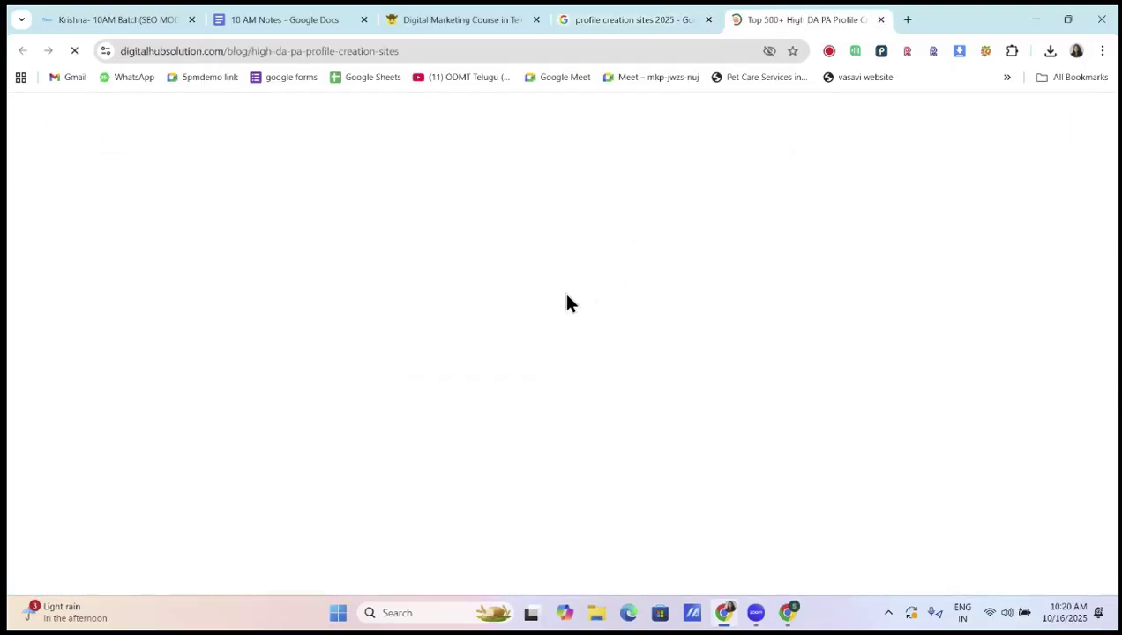
{"action": "scroll", "coordinate": [473, 369], "scroll_direction": "down", "scroll_amount": 5}
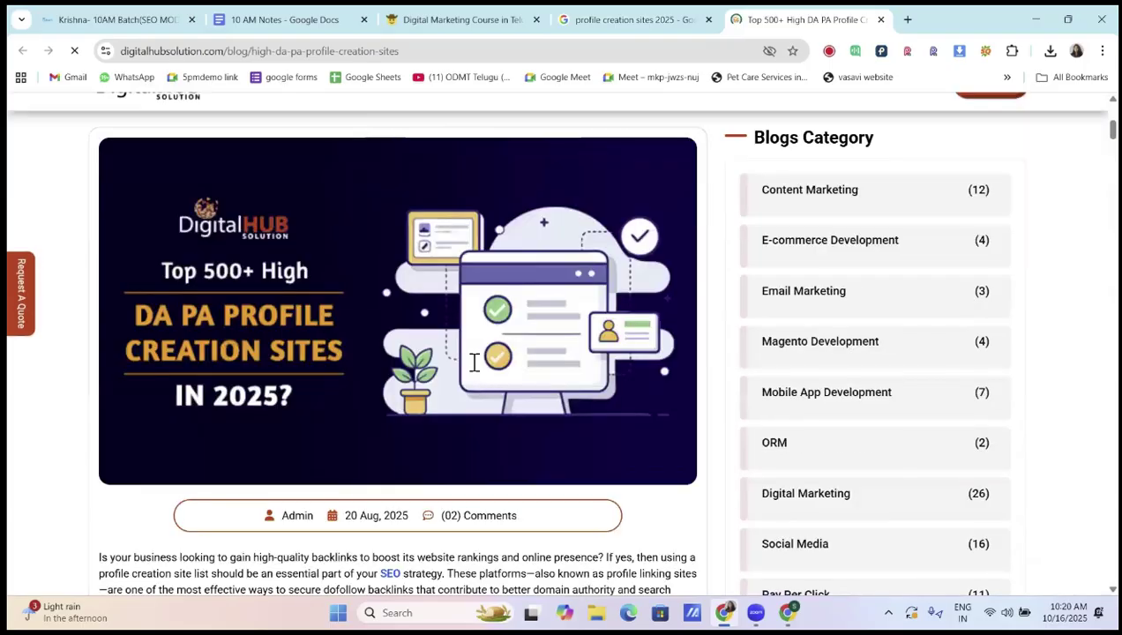
{"action": "scroll", "coordinate": [474, 366], "scroll_direction": "down", "scroll_amount": 3}
{"action": "scroll", "coordinate": [474, 369], "scroll_direction": "down", "scroll_amount": 15}
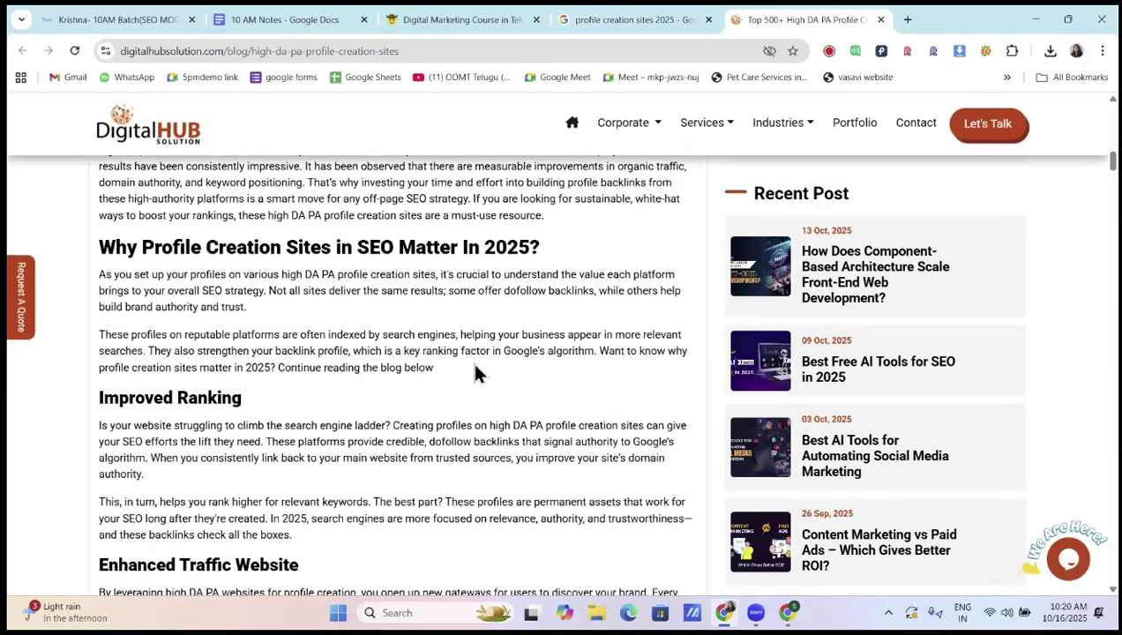
{"action": "scroll", "coordinate": [475, 369], "scroll_direction": "down", "scroll_amount": 4}
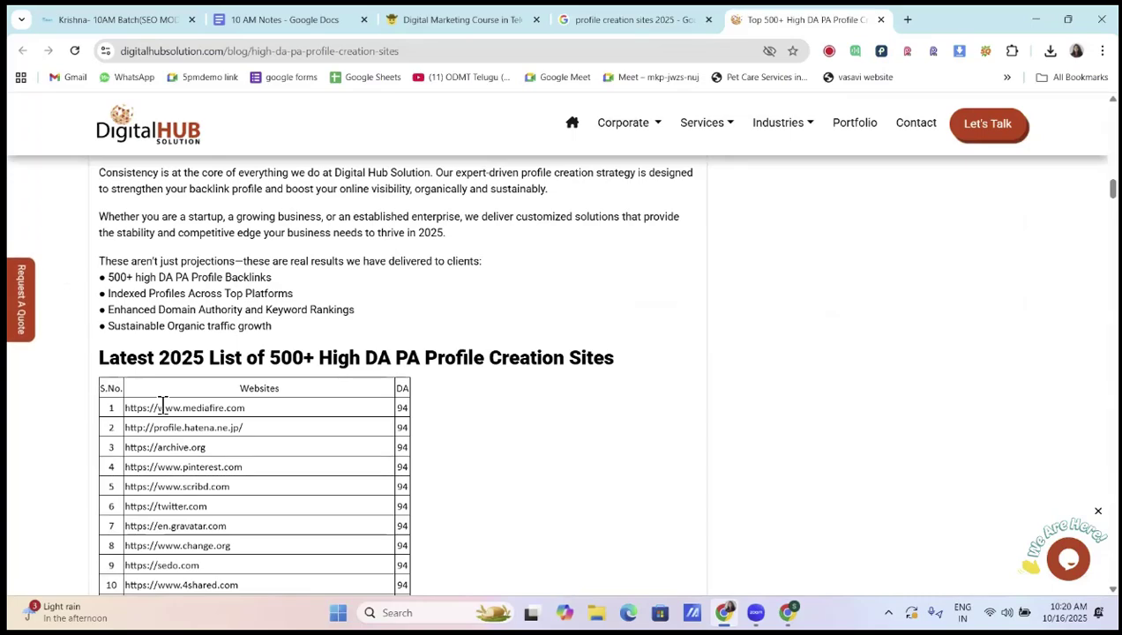
{"action": "scroll", "coordinate": [163, 403], "scroll_direction": "down", "scroll_amount": 1}
{"action": "scroll", "coordinate": [172, 397], "scroll_direction": "down", "scroll_amount": 1}
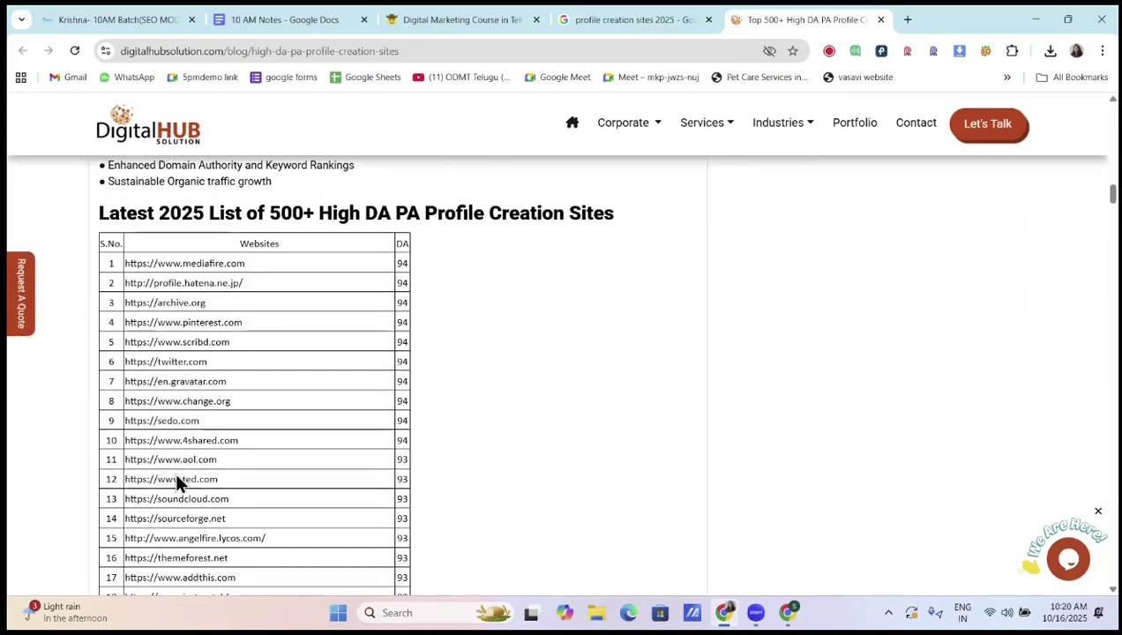
{"action": "scroll", "coordinate": [179, 448], "scroll_direction": "down", "scroll_amount": 2}
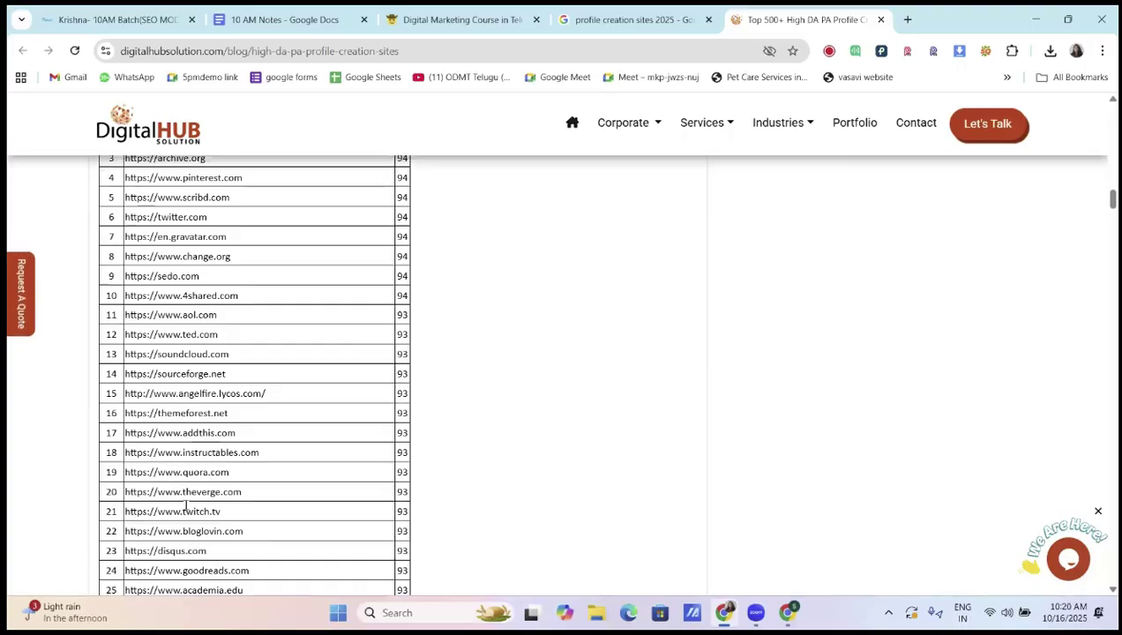
{"action": "scroll", "coordinate": [194, 529], "scroll_direction": "up", "scroll_amount": 2}
{"action": "scroll", "coordinate": [197, 529], "scroll_direction": "up", "scroll_amount": 1}
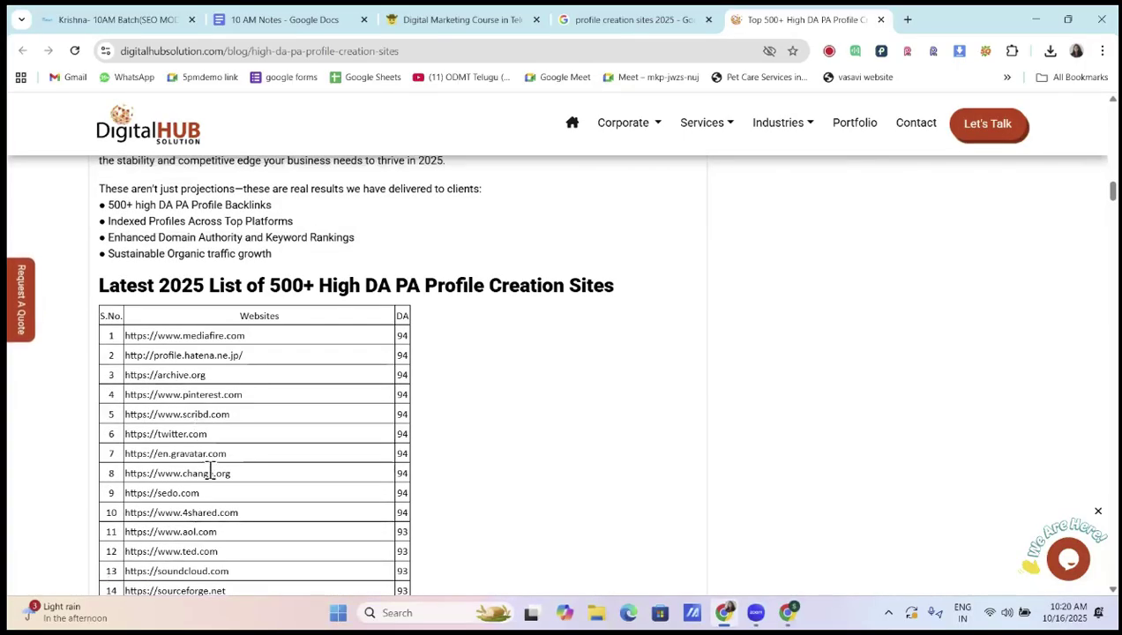
Browse the Latest 2025 site table, selecting the twitter.com and pinterest.com entries and DA header
{"action": "left_click_drag", "start_coordinate": [129, 434], "coordinate": [220, 450]}
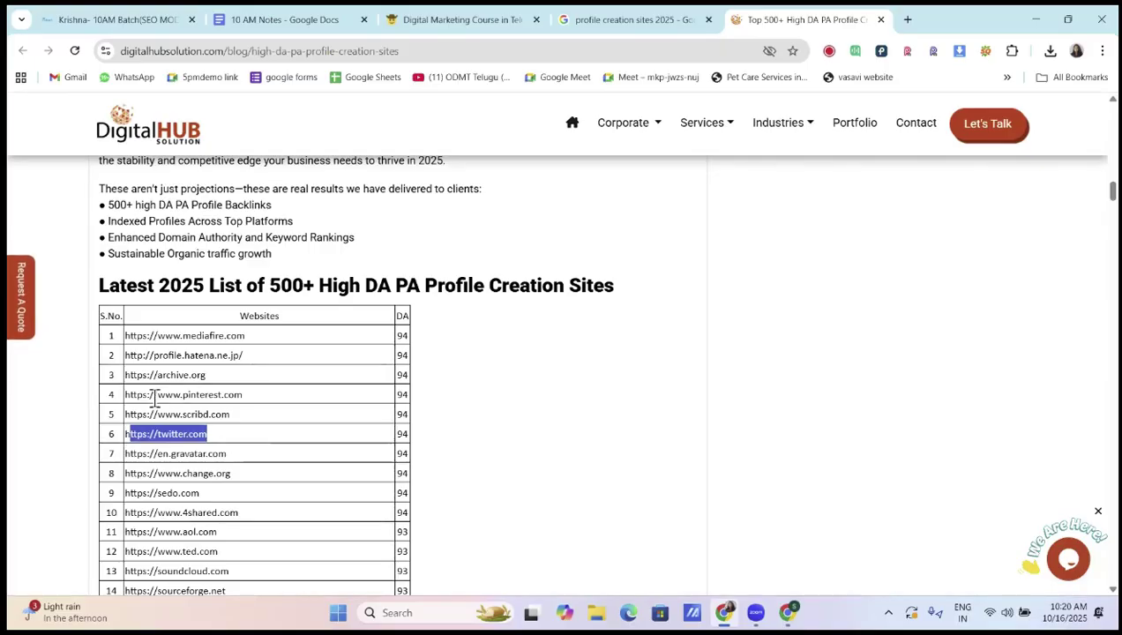
{"action": "double_click", "coordinate": [261, 397]}
{"action": "left_click", "coordinate": [257, 436]}
{"action": "scroll", "coordinate": [257, 437], "scroll_direction": "down", "scroll_amount": 3}
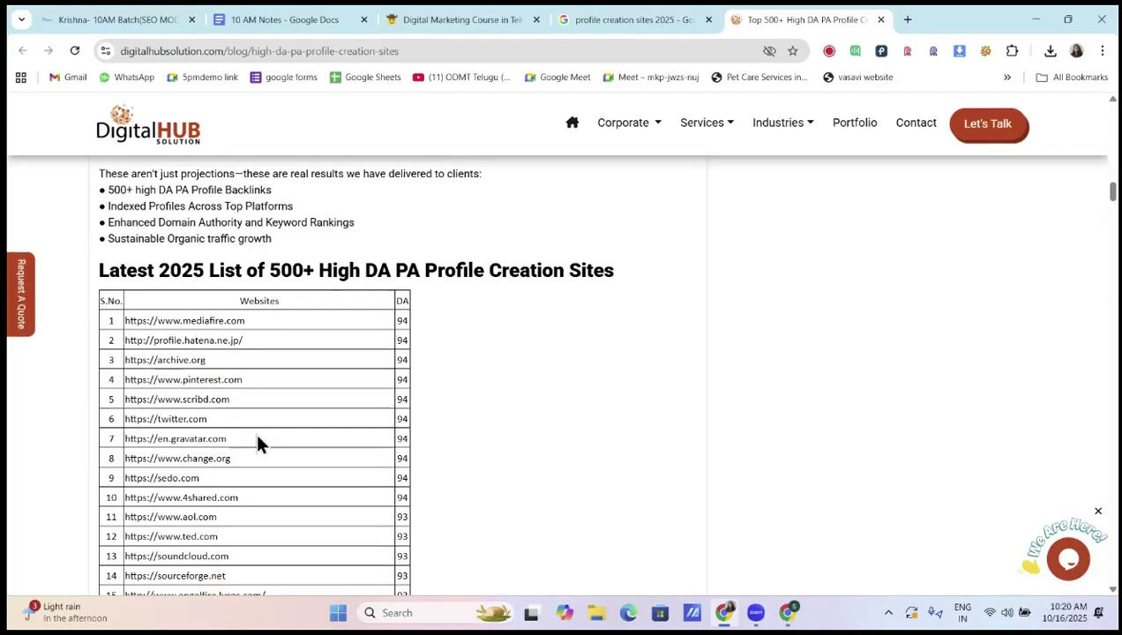
{"action": "scroll", "coordinate": [257, 441], "scroll_direction": "down", "scroll_amount": 4}
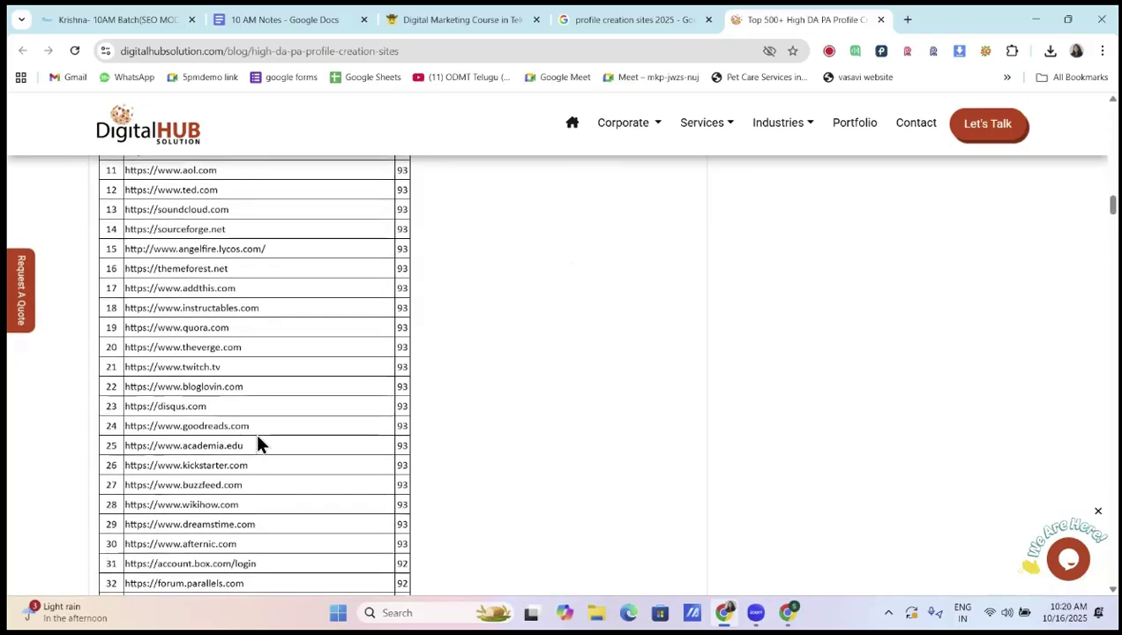
{"action": "scroll", "coordinate": [364, 471], "scroll_direction": "up", "scroll_amount": 4}
{"action": "scroll", "coordinate": [362, 471], "scroll_direction": "up", "scroll_amount": 3}
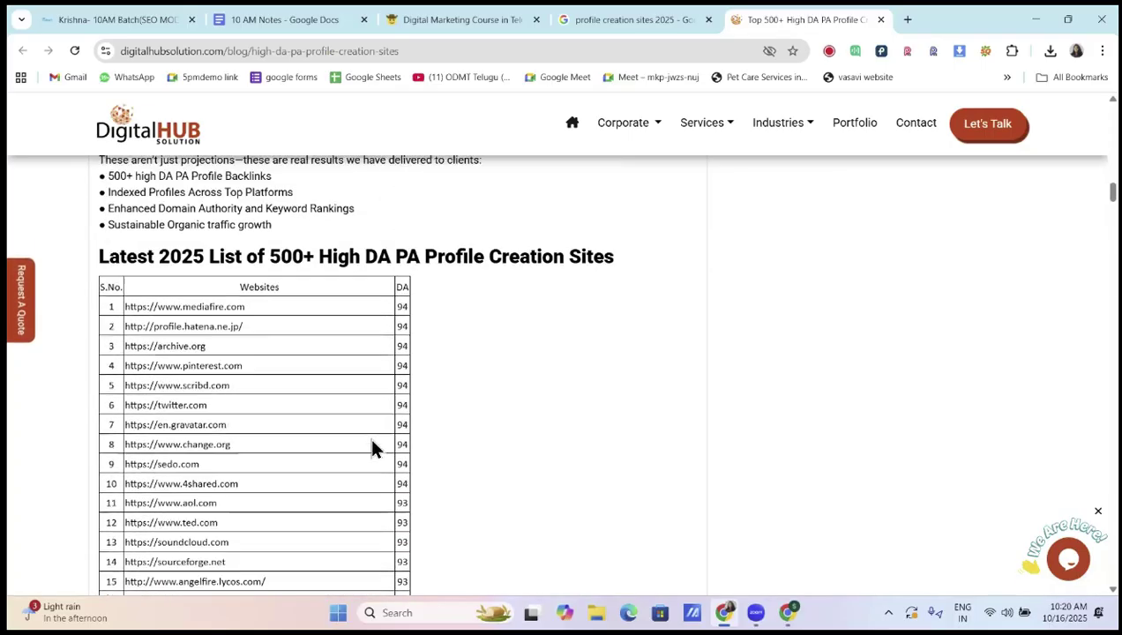
{"action": "left_click_drag", "start_coordinate": [396, 316], "coordinate": [411, 327]}
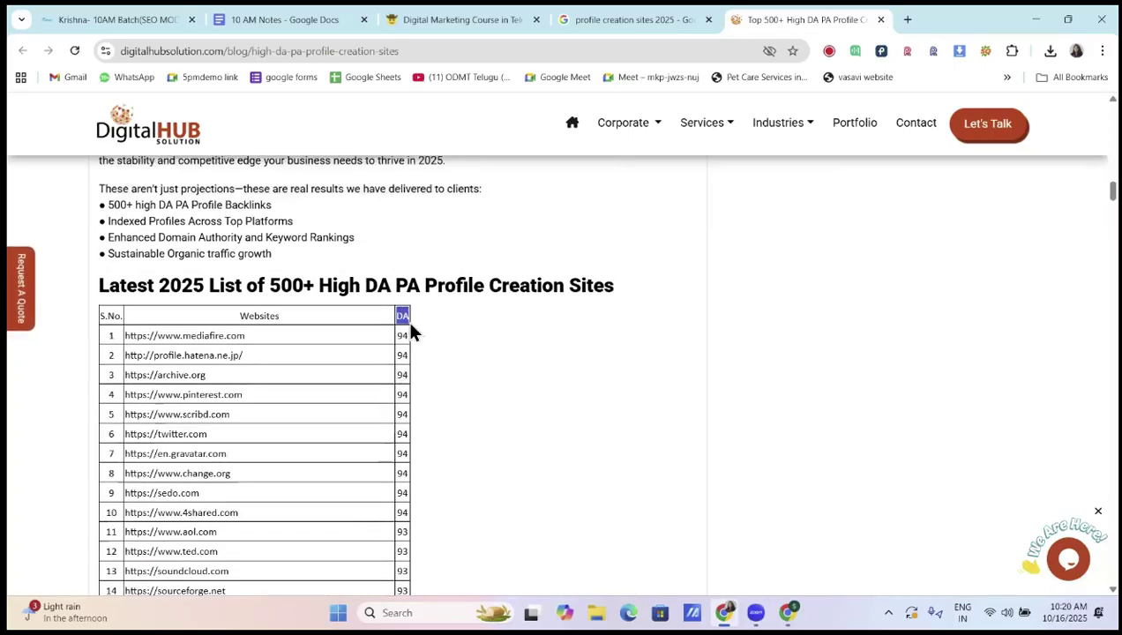
{"action": "left_click", "coordinate": [405, 373]}
{"action": "scroll", "coordinate": [406, 438], "scroll_direction": "down", "scroll_amount": 1}
{"action": "scroll", "coordinate": [405, 438], "scroll_direction": "down", "scroll_amount": 5}
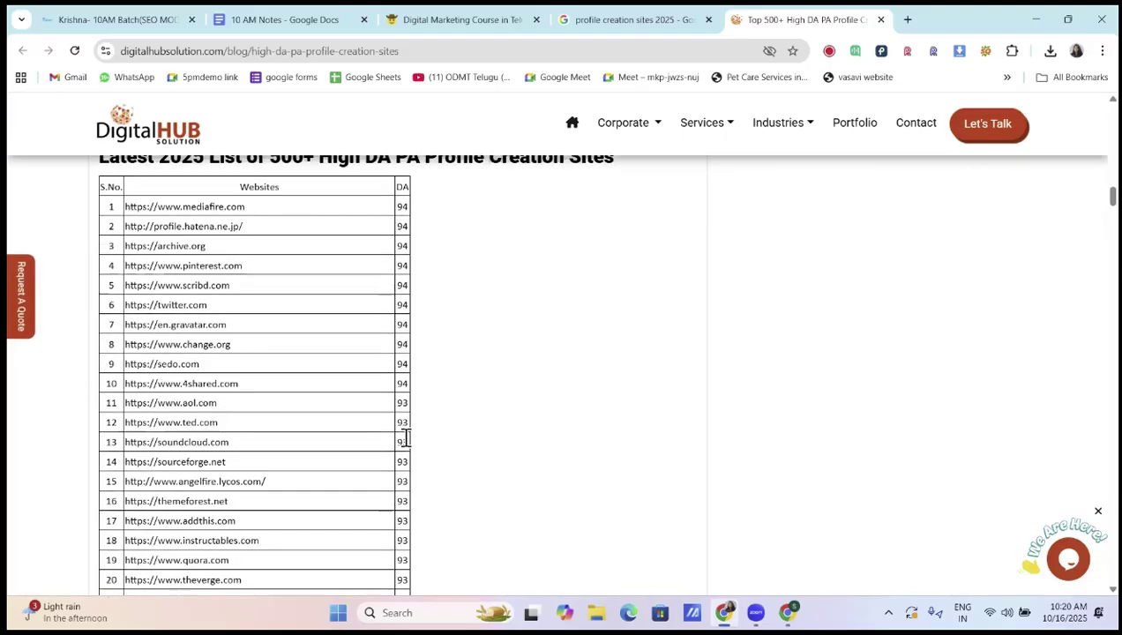
{"action": "scroll", "coordinate": [405, 438], "scroll_direction": "down", "scroll_amount": 7}
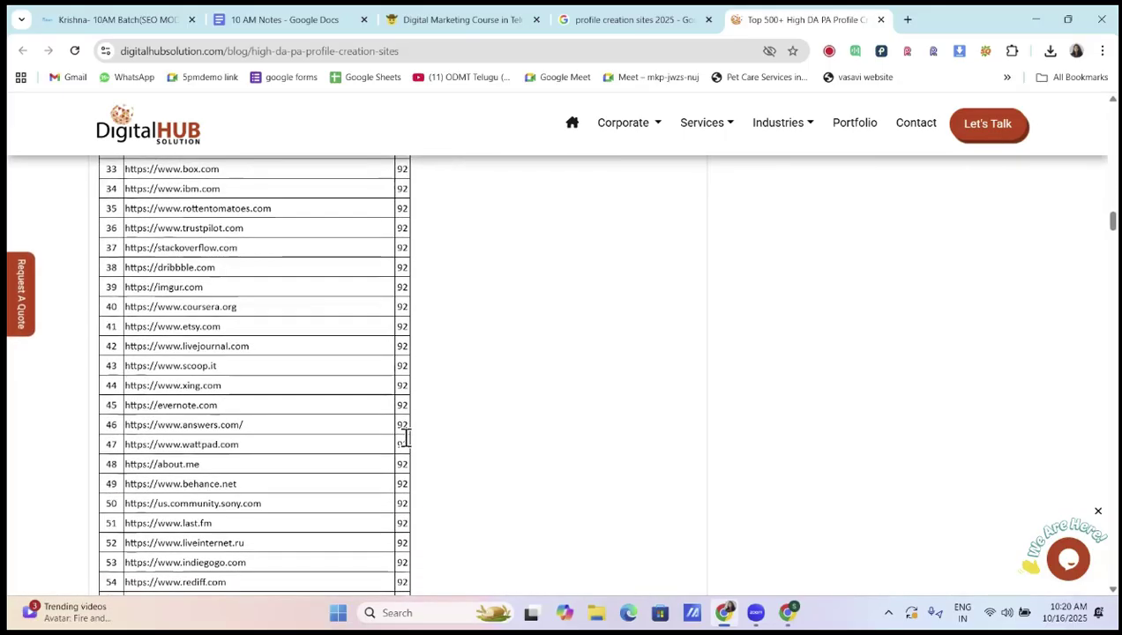
{"action": "scroll", "coordinate": [406, 437], "scroll_direction": "down", "scroll_amount": 3}
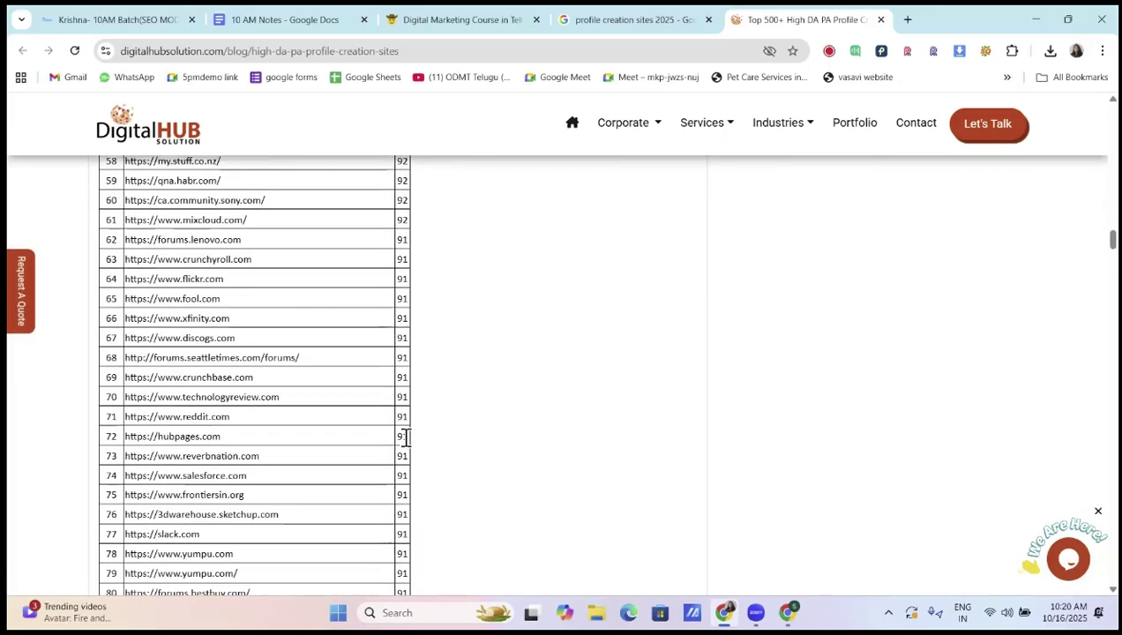
{"action": "scroll", "coordinate": [405, 441], "scroll_direction": "down", "scroll_amount": 3}
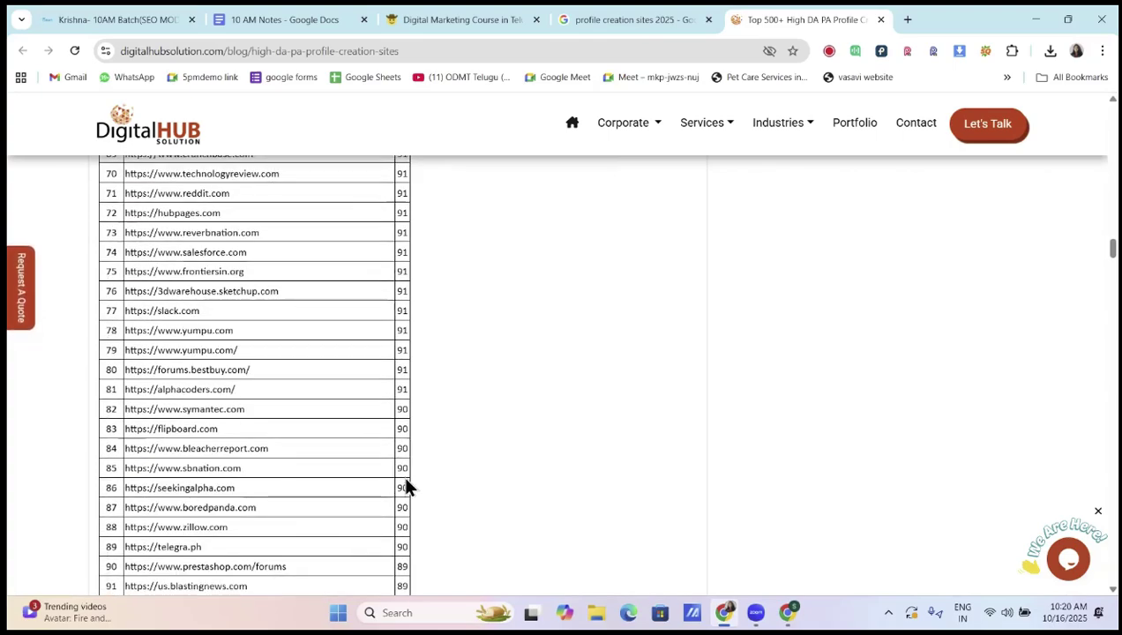
{"action": "scroll", "coordinate": [406, 487], "scroll_direction": "down", "scroll_amount": 2}
{"action": "scroll", "coordinate": [403, 477], "scroll_direction": "up", "scroll_amount": 12}
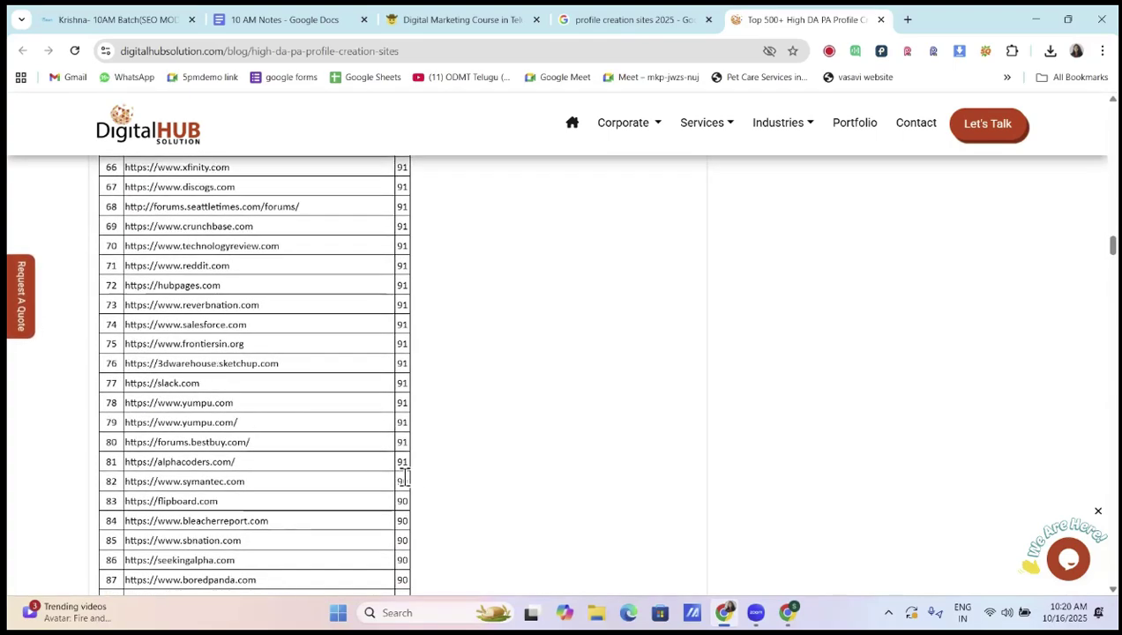
{"action": "scroll", "coordinate": [404, 477], "scroll_direction": "up", "scroll_amount": 10}
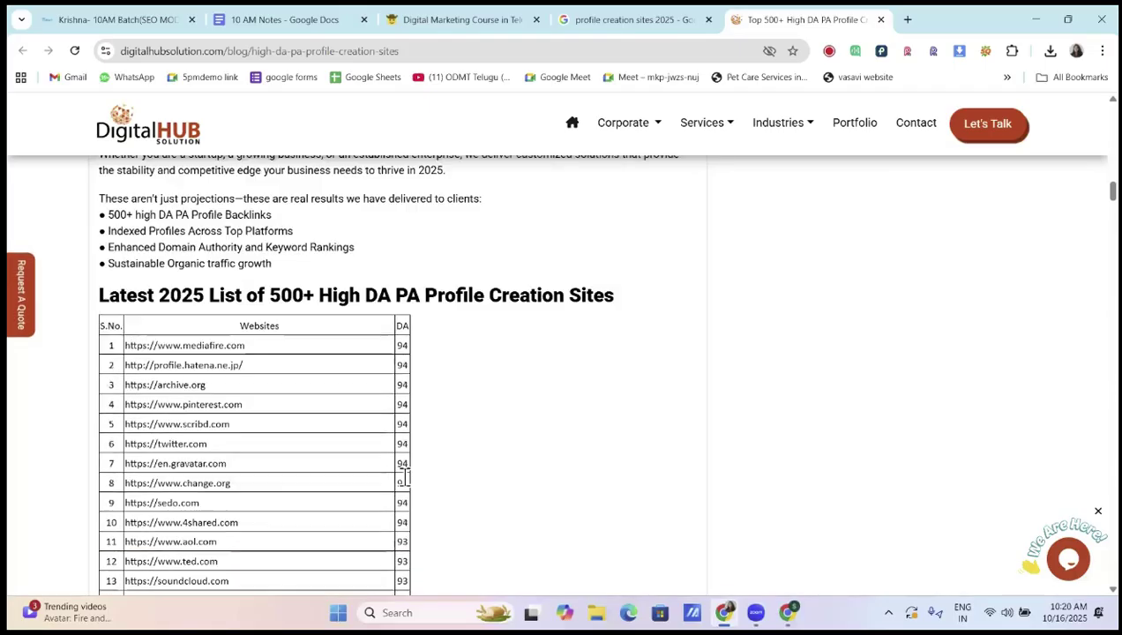
{"action": "scroll", "coordinate": [406, 486], "scroll_direction": "down", "scroll_amount": 1}
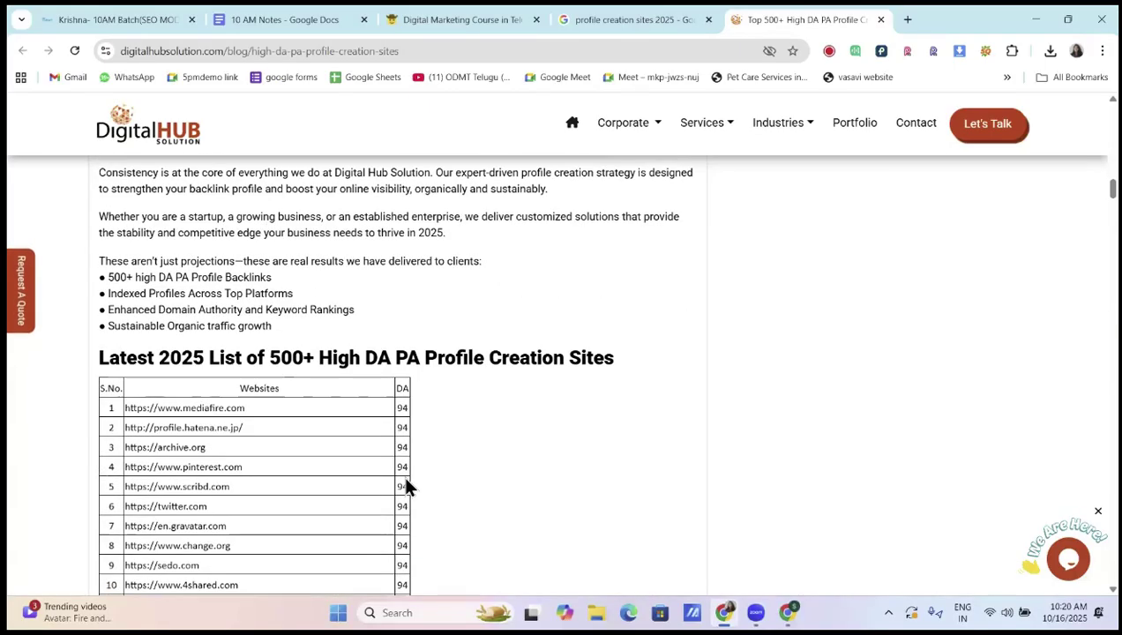
{"action": "scroll", "coordinate": [406, 486], "scroll_direction": "down", "scroll_amount": 1}
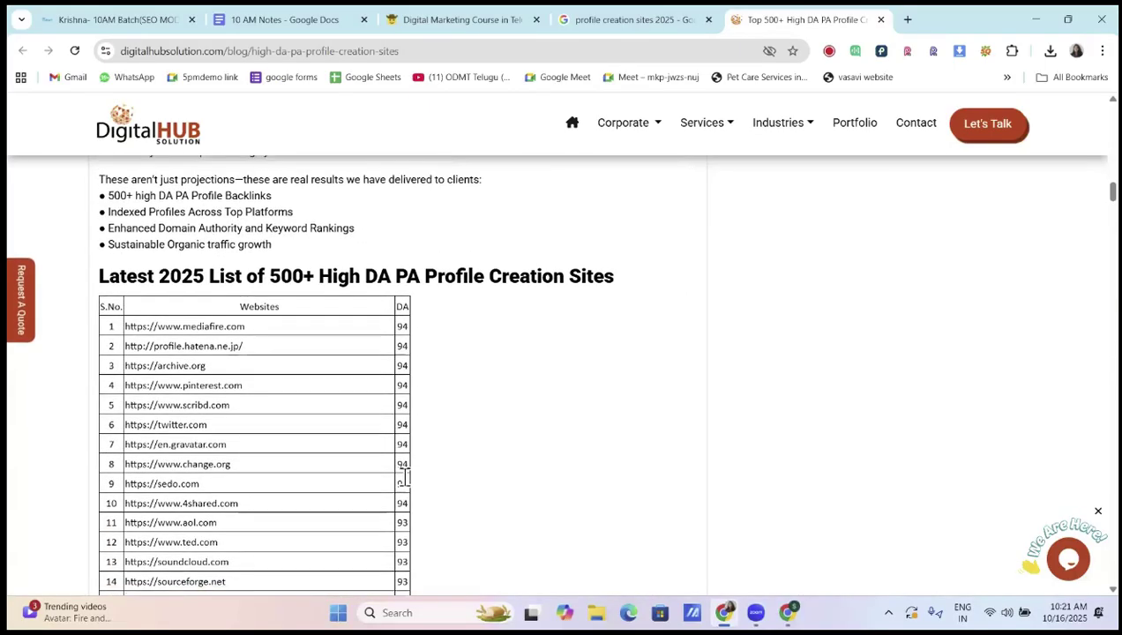
{"action": "scroll", "coordinate": [404, 477], "scroll_direction": "down", "scroll_amount": 1}
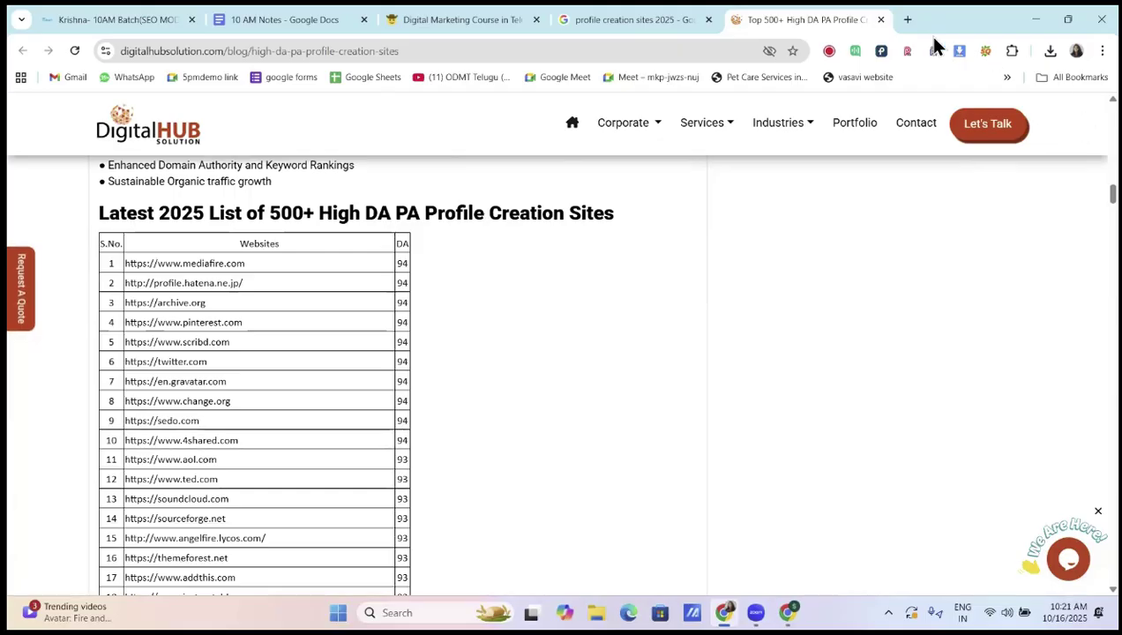
Go to proseotools.us in a new tab, sign in, and dismiss the site alert
{"action": "left_click", "coordinate": [905, 22]}
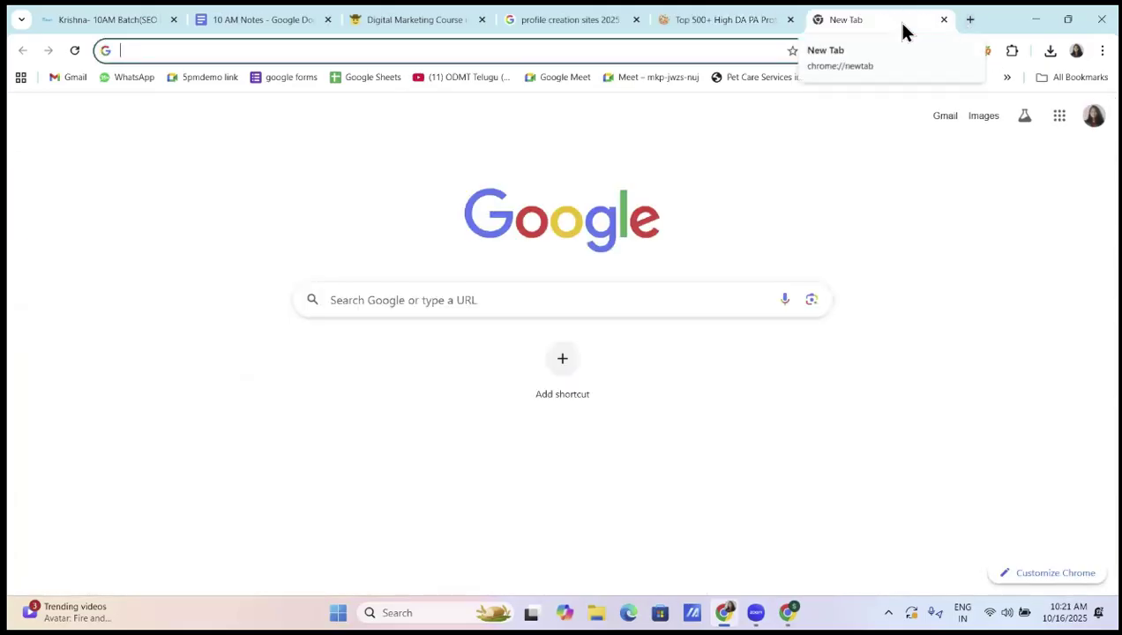
{"action": "type", "text": "pr"}
{"action": "key", "text": "Return"}
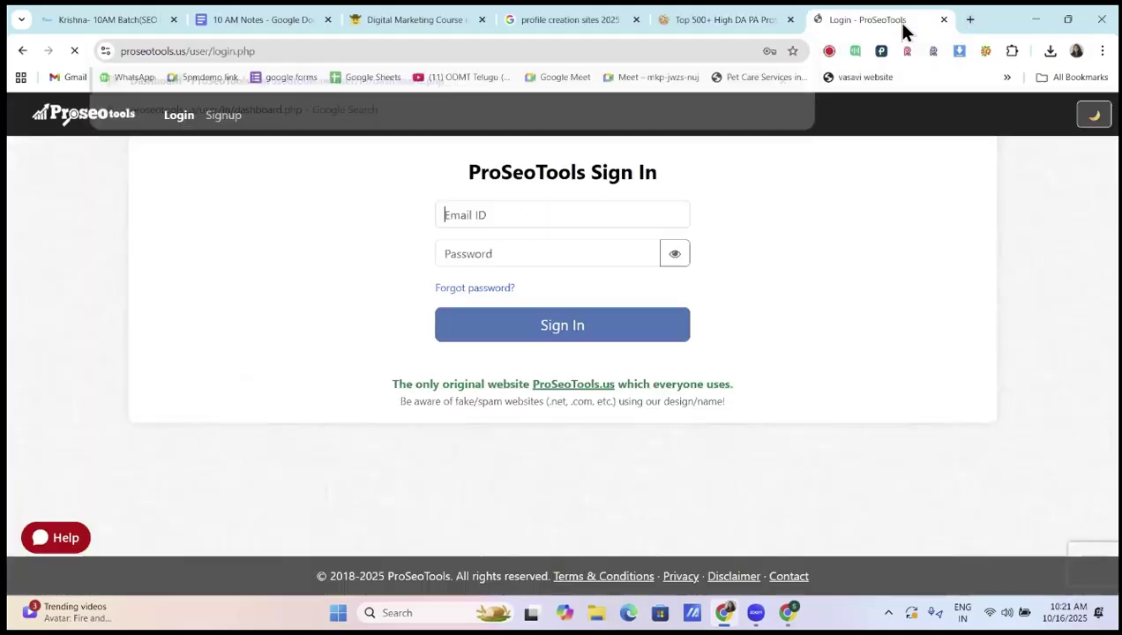
{"action": "left_click", "coordinate": [619, 328]}
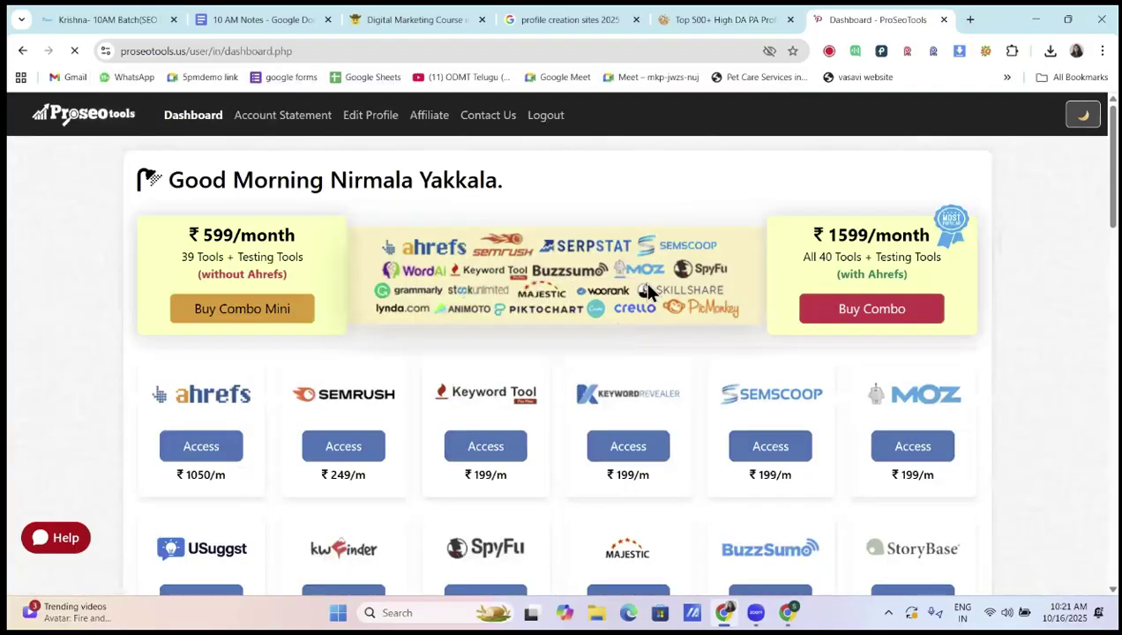
{"action": "key", "text": "Return"}
{"action": "scroll", "coordinate": [368, 231], "scroll_direction": "down", "scroll_amount": 3}
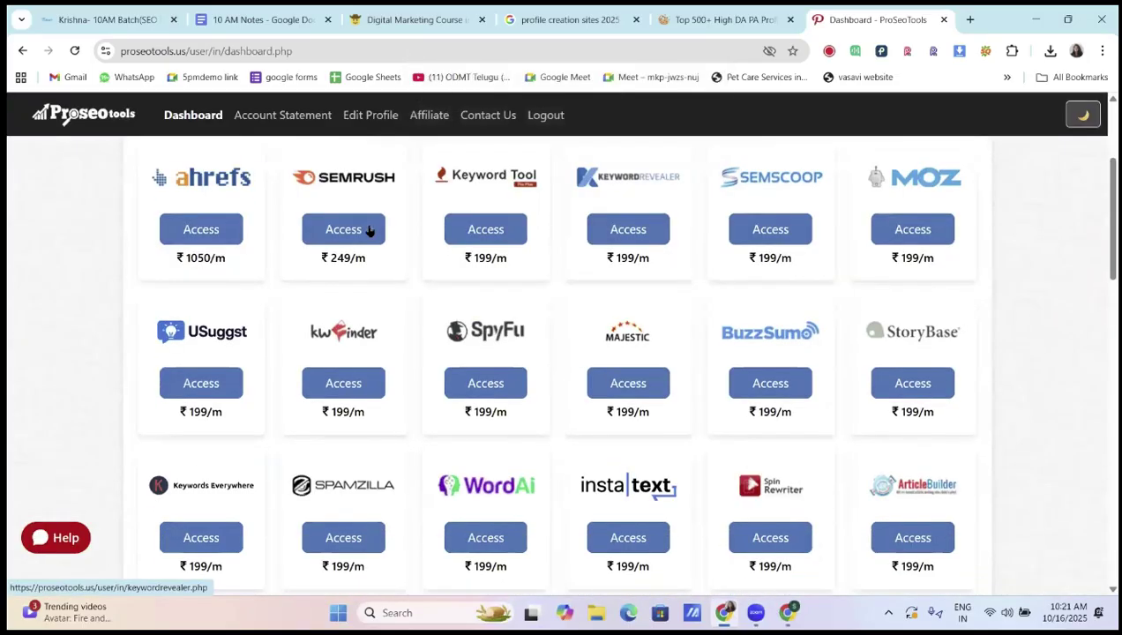
Launch Semrush's Domain Overview from ProSeoTools, then return to the profile-sites article
{"action": "left_click", "coordinate": [370, 230]}
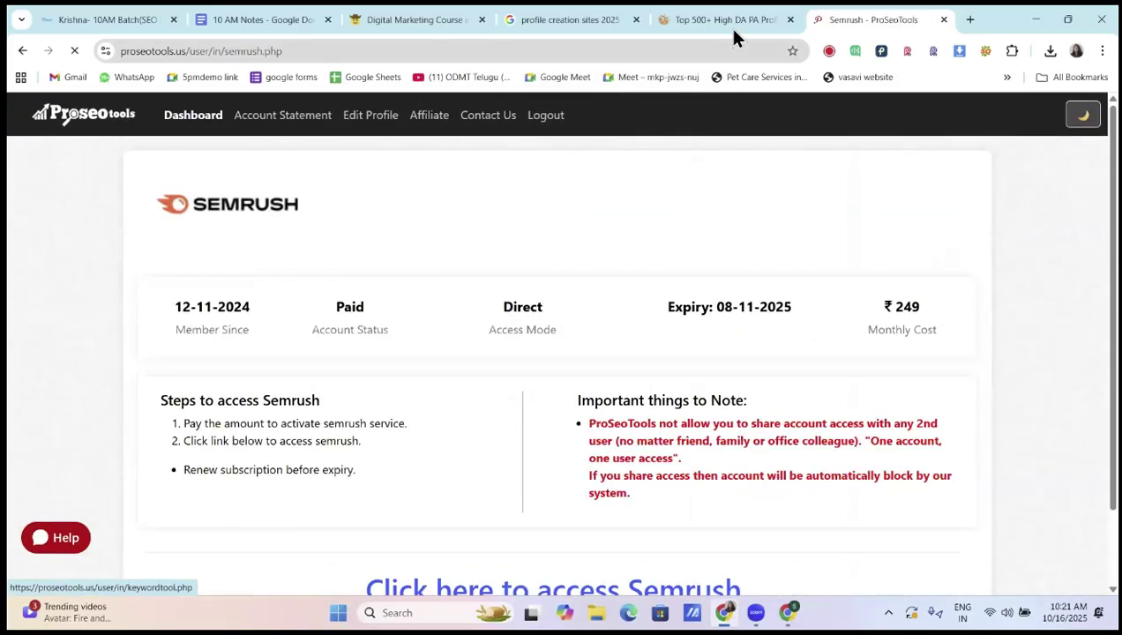
{"action": "left_click", "coordinate": [728, 19]}
{"action": "key", "text": "ctrl+Tab"}
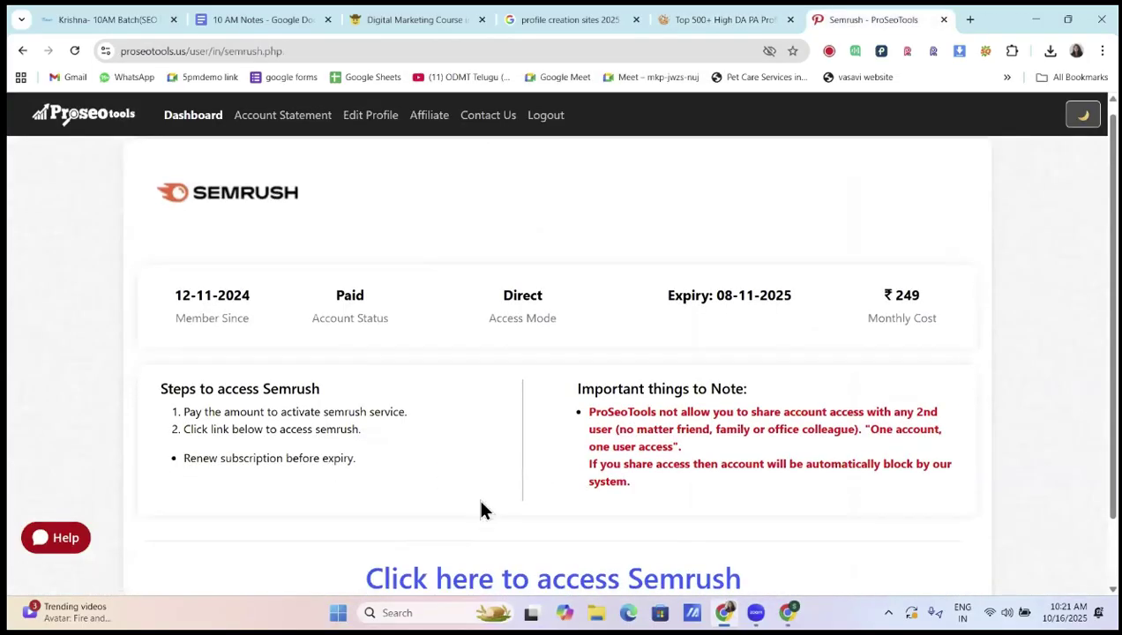
{"action": "left_click", "coordinate": [481, 577]}
{"action": "left_click", "coordinate": [764, 31]}
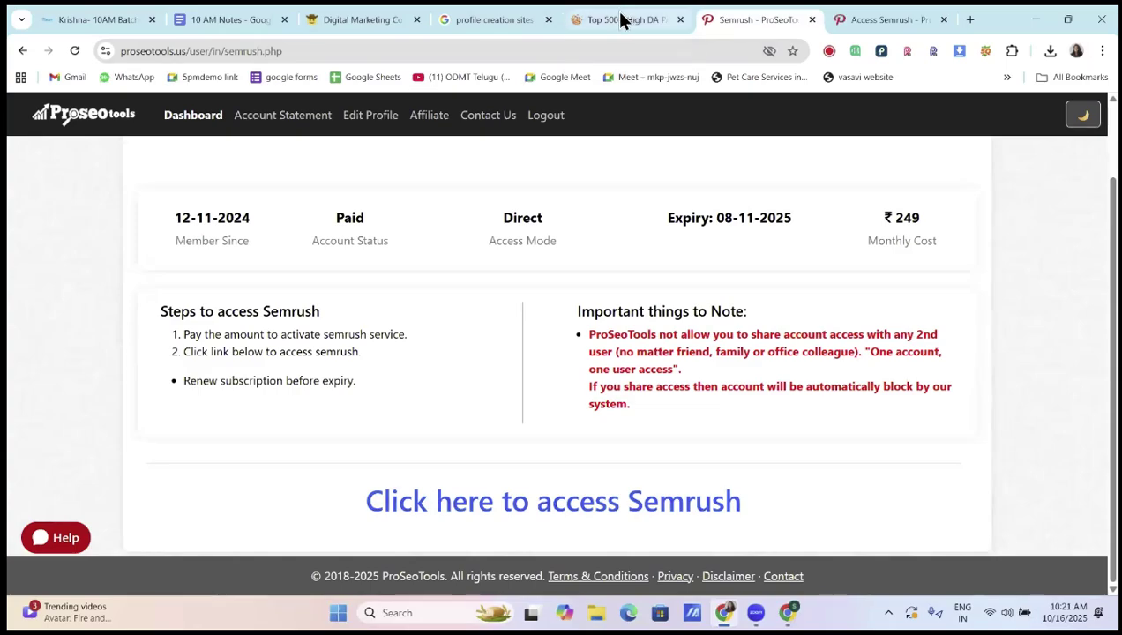
{"action": "left_click", "coordinate": [622, 18]}
{"action": "scroll", "coordinate": [244, 412], "scroll_direction": "down", "scroll_amount": 1}
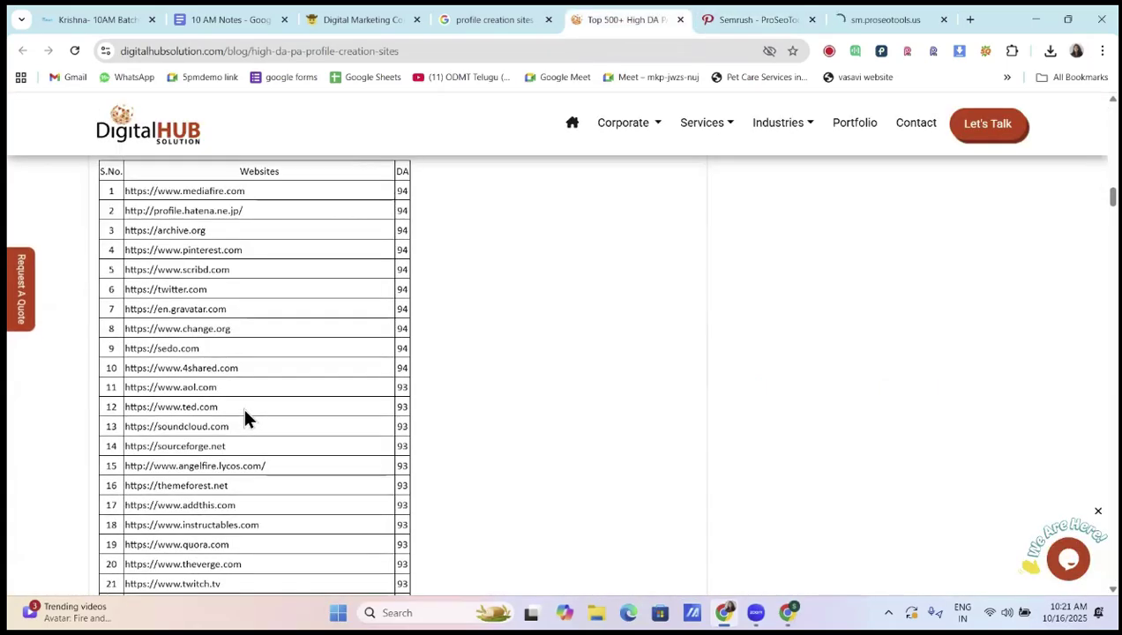
{"action": "scroll", "coordinate": [245, 412], "scroll_direction": "down", "scroll_amount": 1}
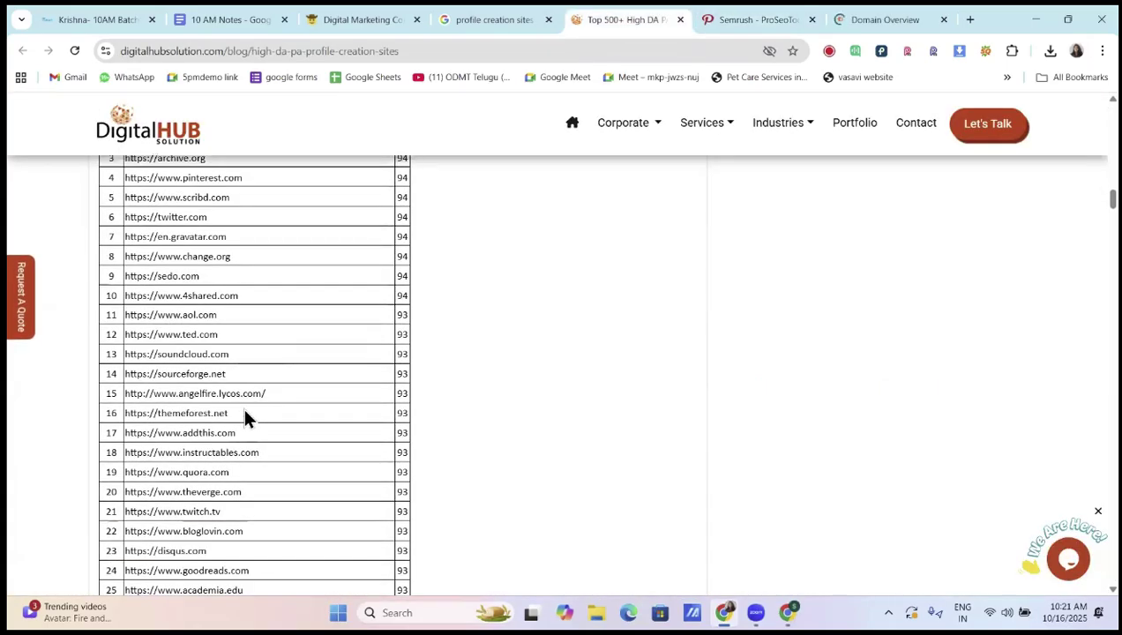
{"action": "triple_click", "coordinate": [233, 430]}
{"action": "key", "text": "ctrl+c"}
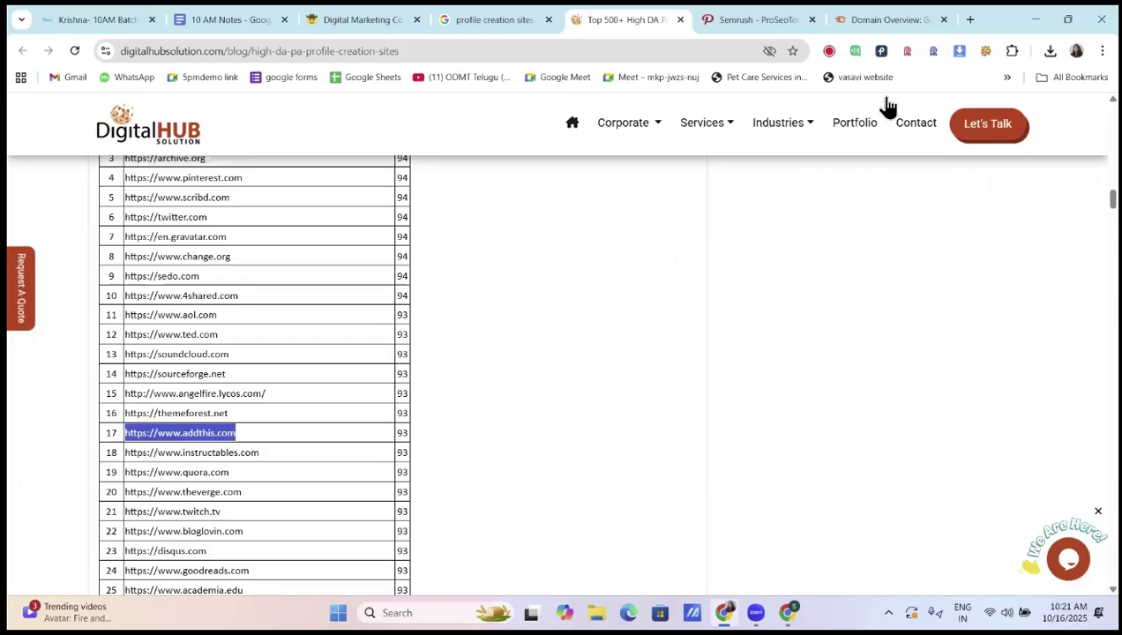
{"action": "left_click", "coordinate": [882, 27]}
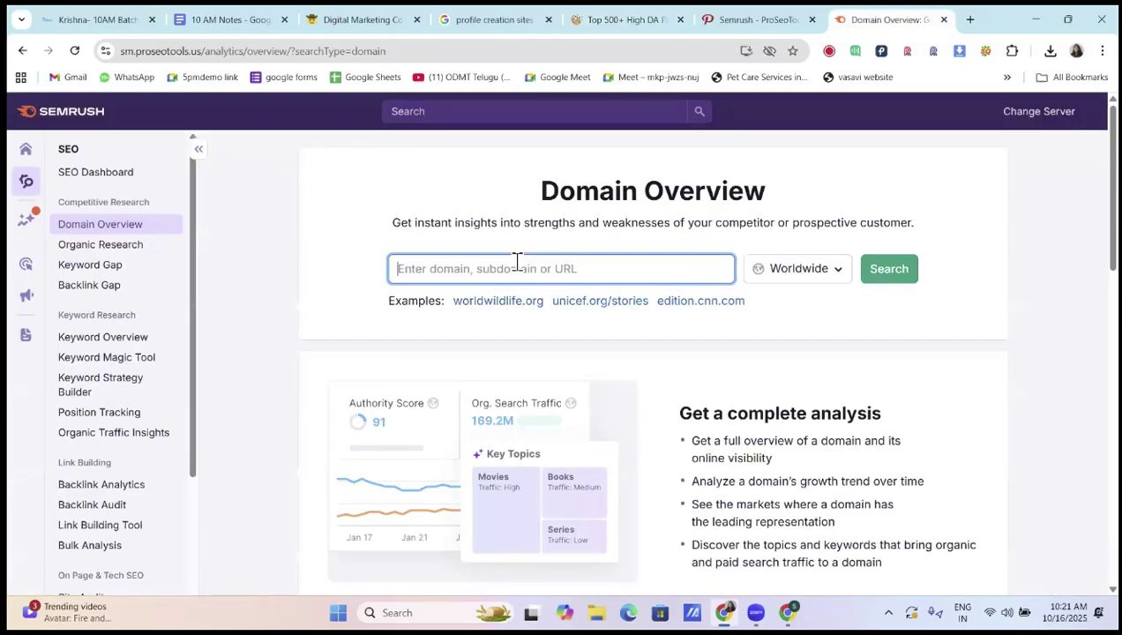
{"action": "key", "text": "ctrl+v"}
{"action": "left_click", "coordinate": [866, 273]}
Go back to the ProSeoTools dashboard of tool cards, dismissing its notification
{"action": "left_click", "coordinate": [758, 19]}
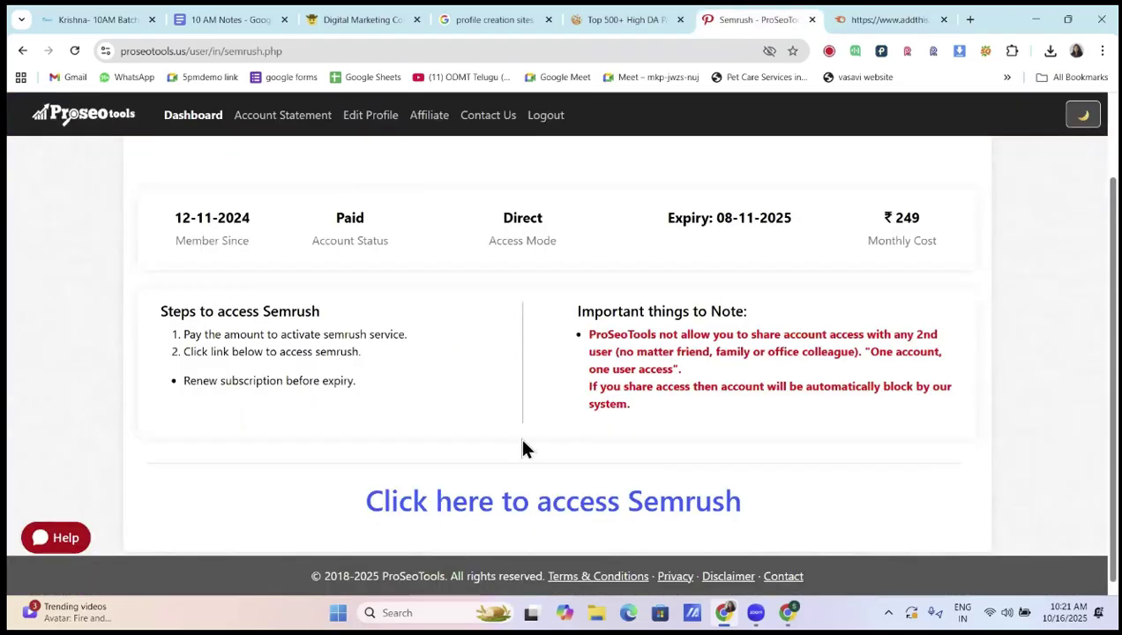
{"action": "left_click", "coordinate": [194, 119]}
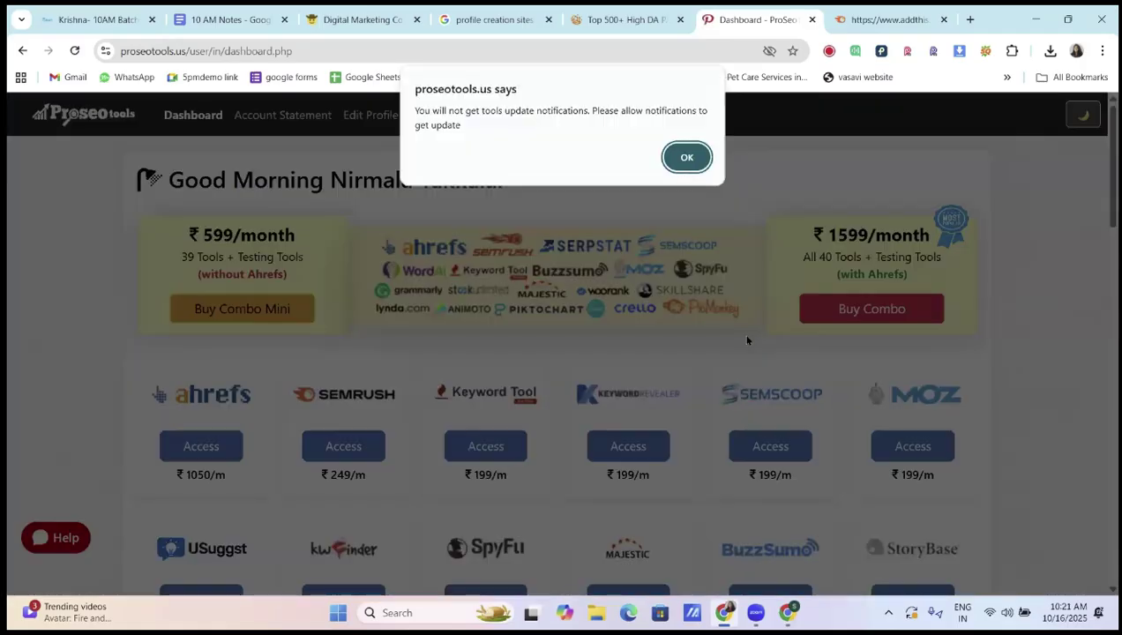
{"action": "key", "text": "Escape"}
{"action": "scroll", "coordinate": [924, 235], "scroll_direction": "down", "scroll_amount": 3}
{"action": "left_click", "coordinate": [913, 230]}
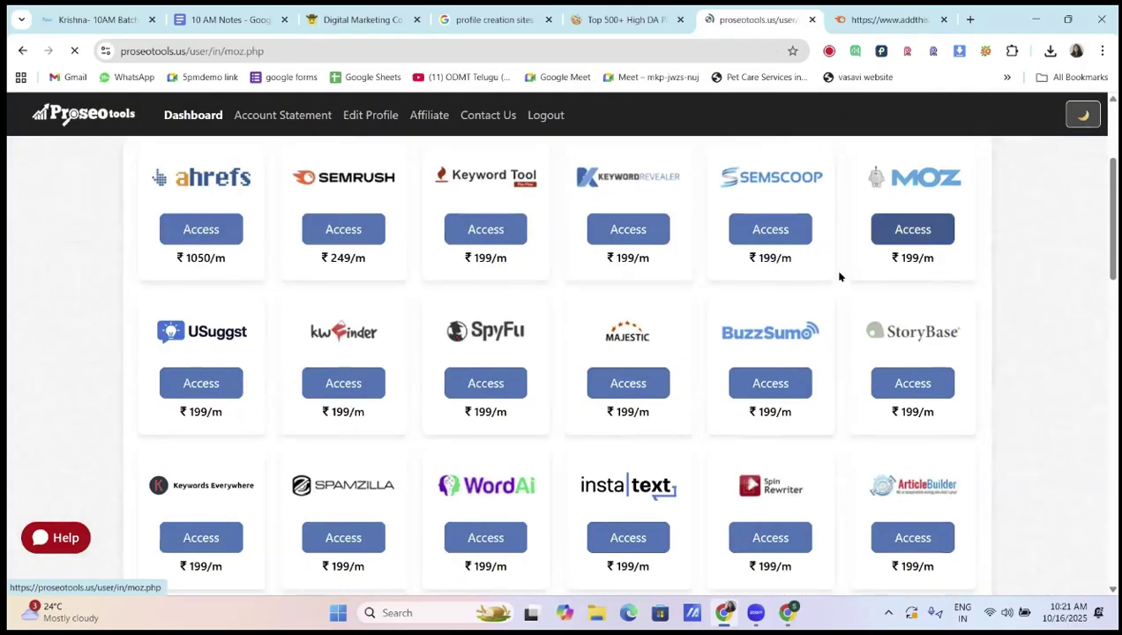
{"action": "scroll", "coordinate": [460, 521], "scroll_direction": "down", "scroll_amount": 2}
{"action": "left_click", "coordinate": [461, 505]}
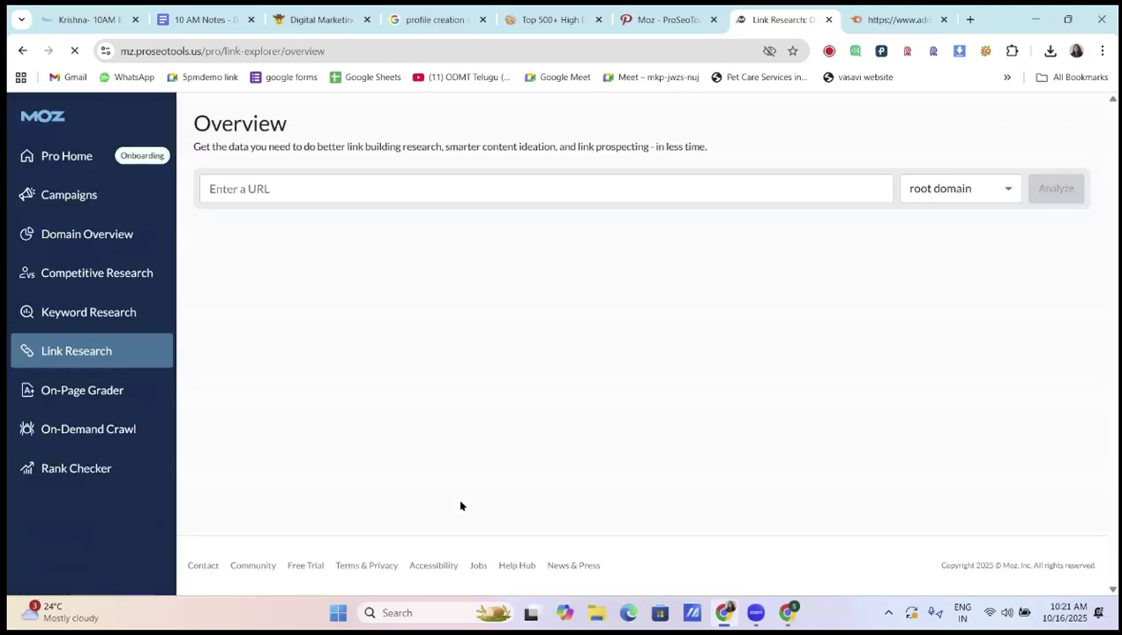
{"action": "left_click", "coordinate": [347, 194]}
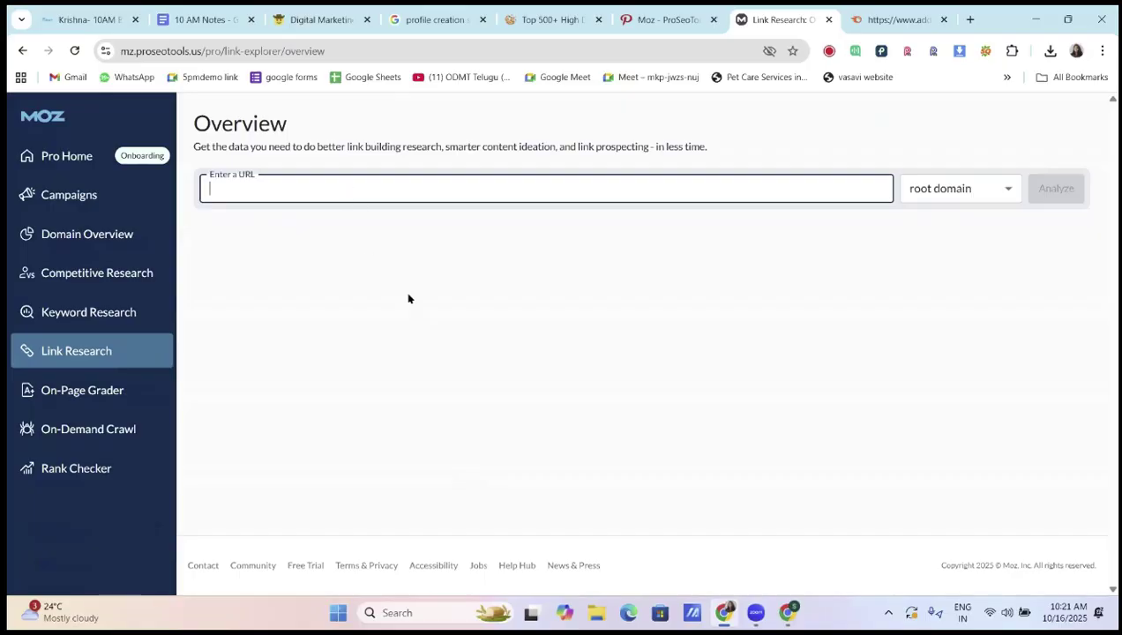
{"action": "key", "text": "ctrl+v"}
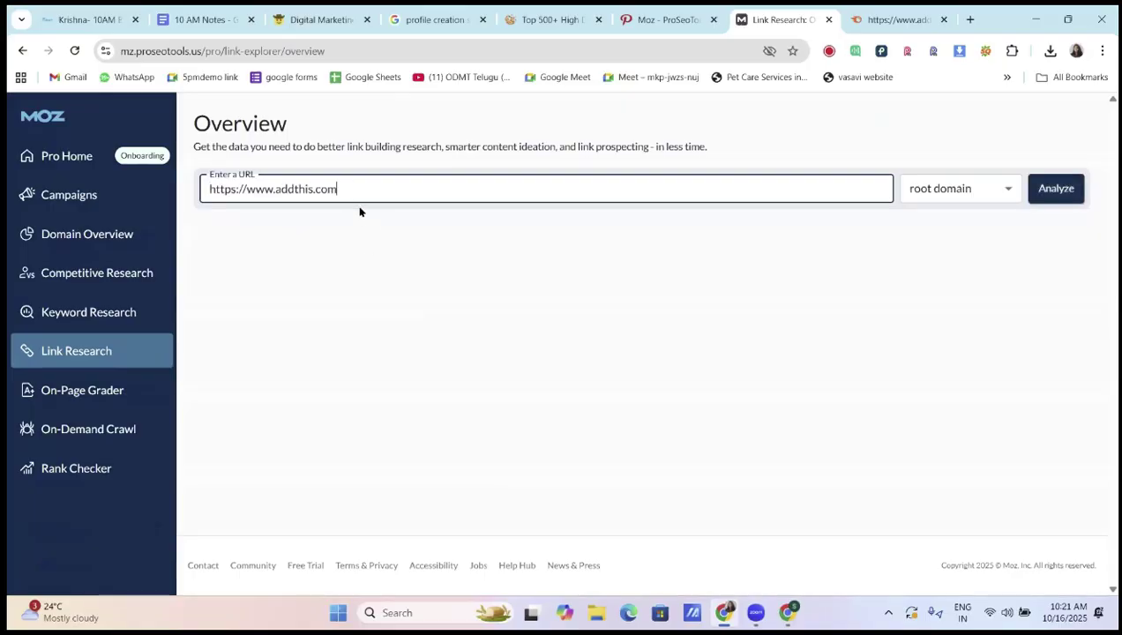
{"action": "left_click", "coordinate": [1048, 196]}
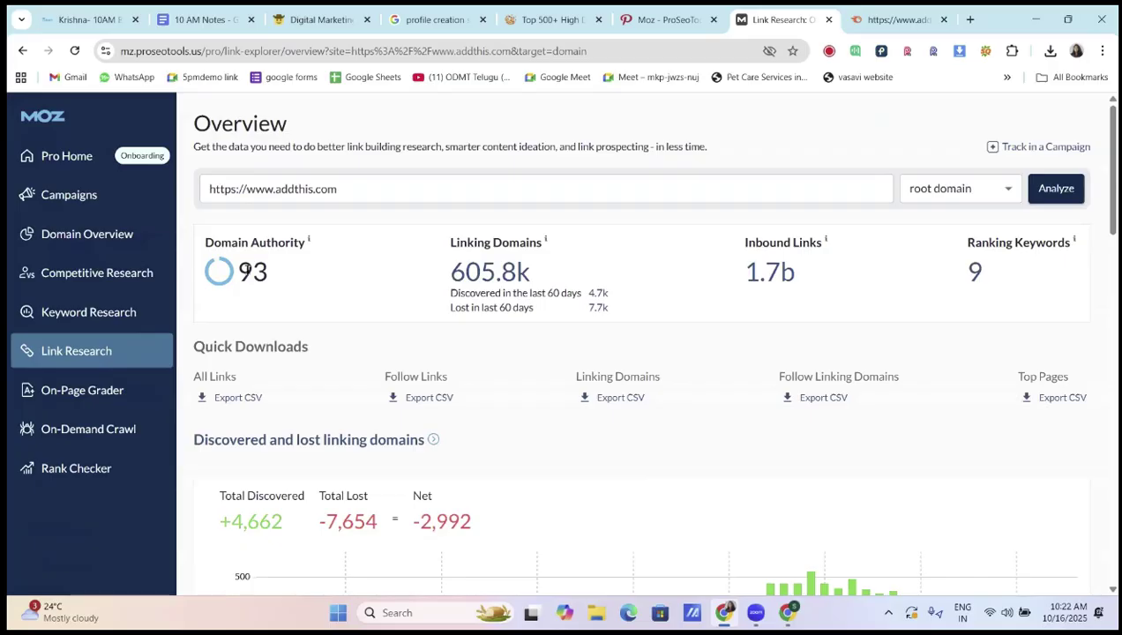
{"action": "left_click", "coordinate": [887, 20]}
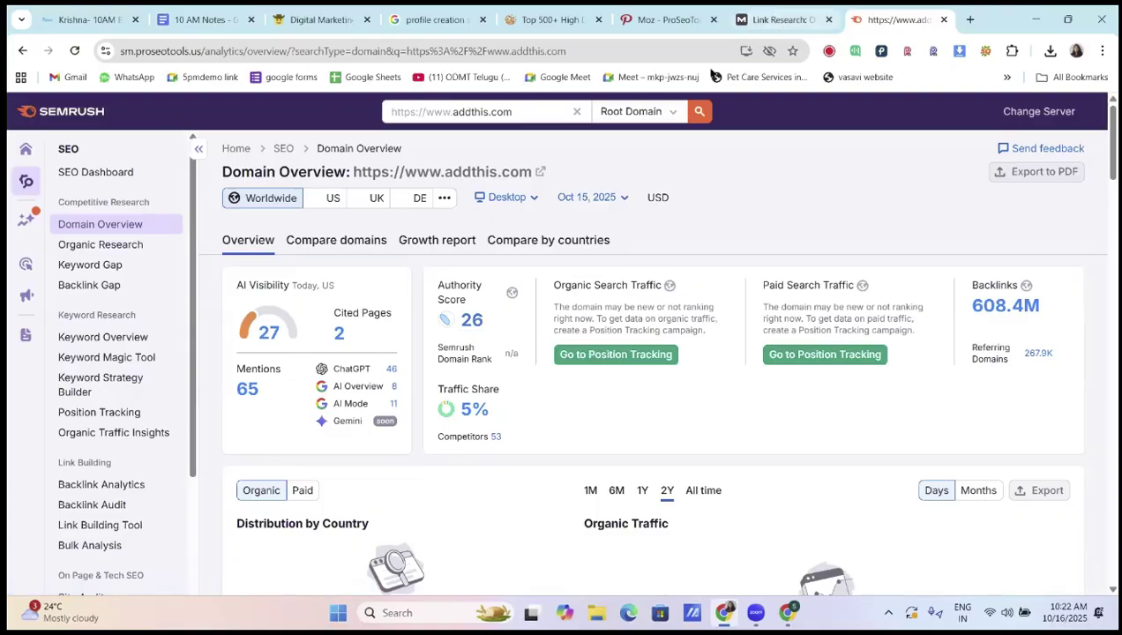
{"action": "left_click", "coordinate": [771, 21]}
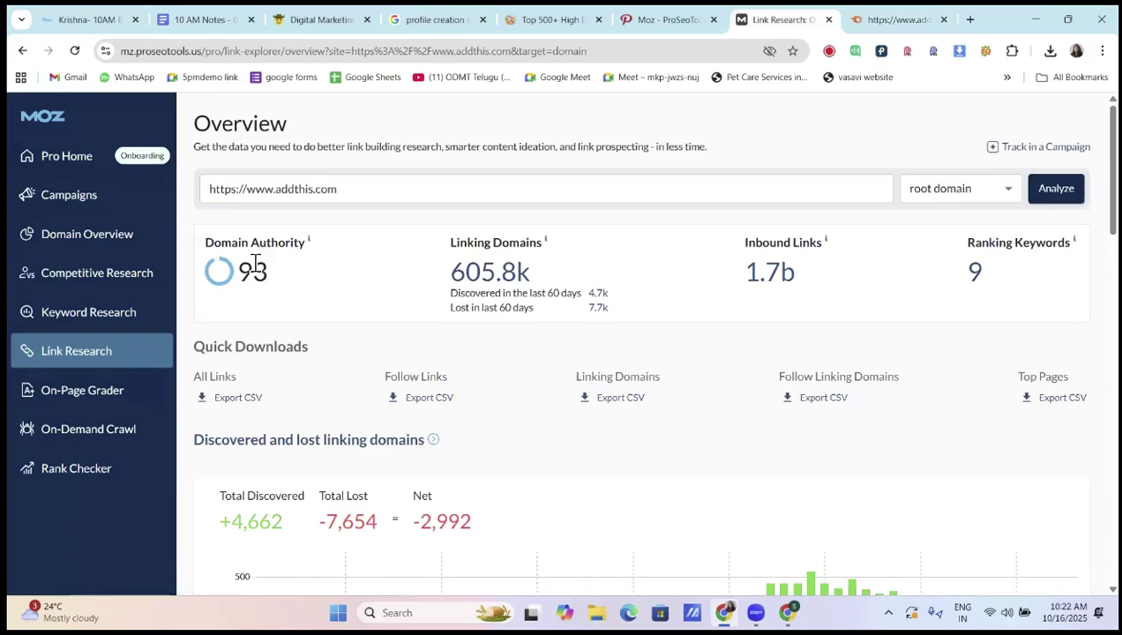
{"action": "left_click", "coordinate": [208, 19]}
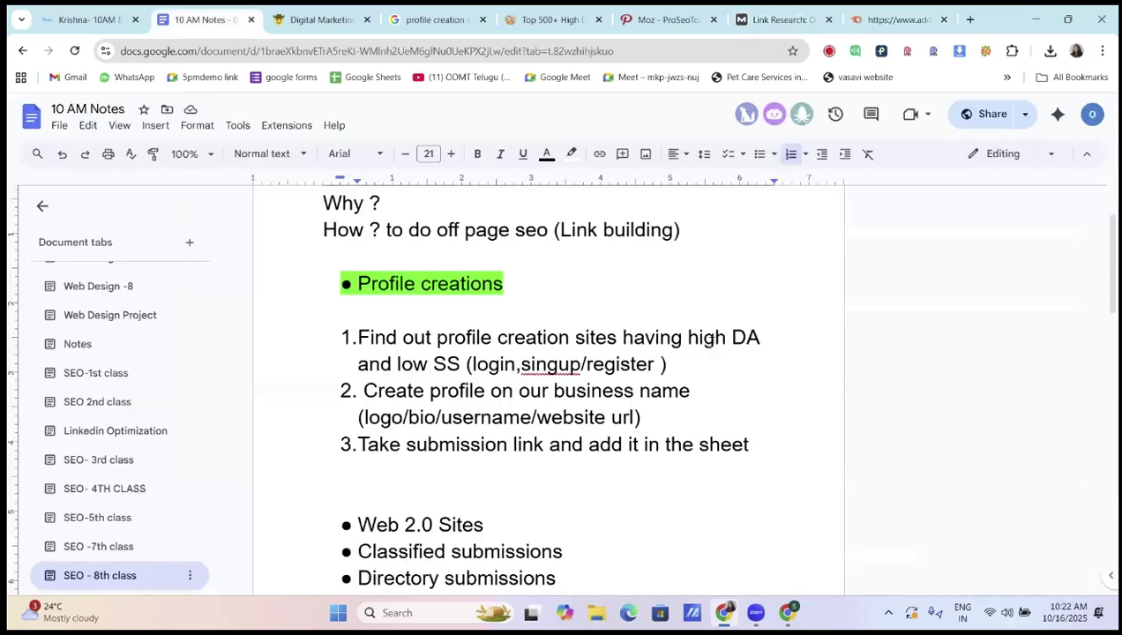
{"action": "left_click", "coordinate": [895, 21]}
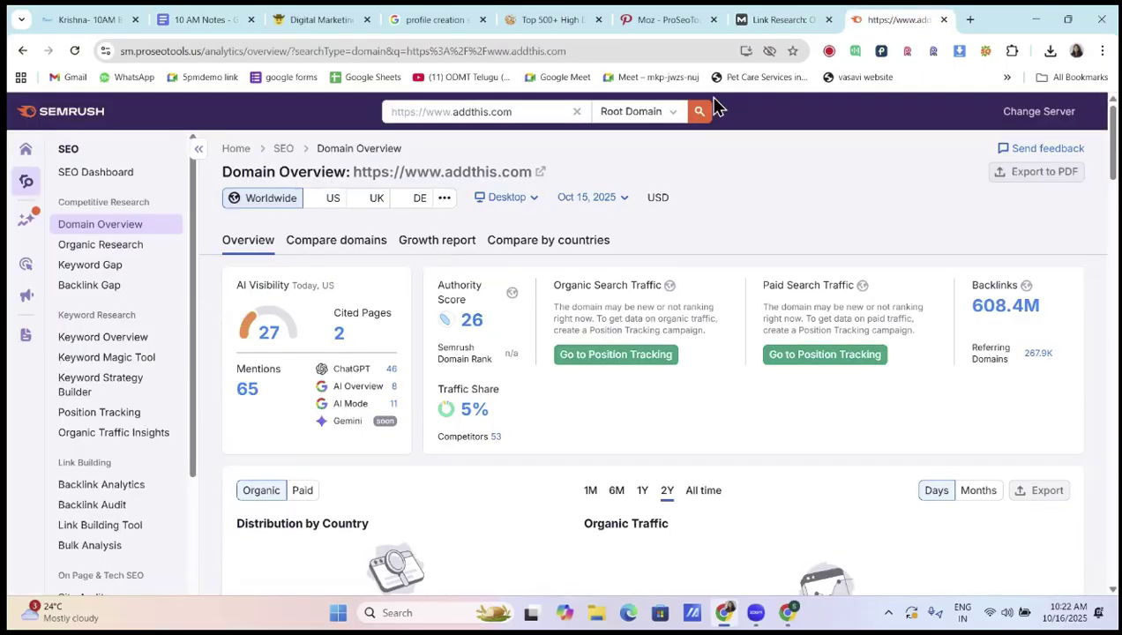
{"action": "left_click", "coordinate": [794, 20]}
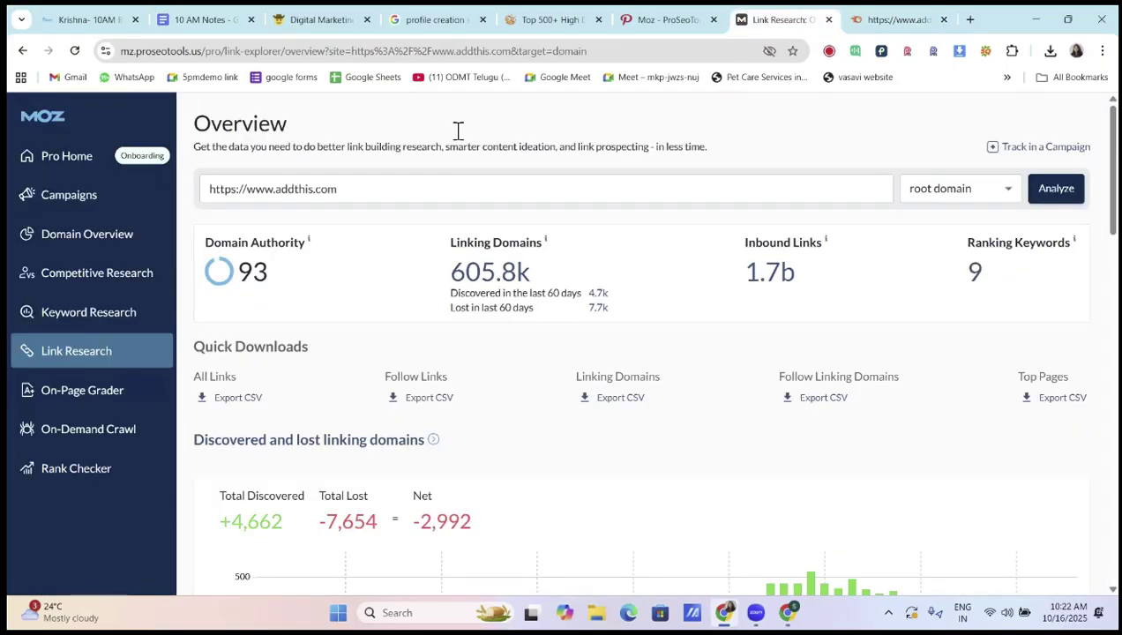
Open Moz's Spam Score report for addthis.com (14%), then bring up the 10 AM Notes document
{"action": "left_click", "coordinate": [135, 353]}
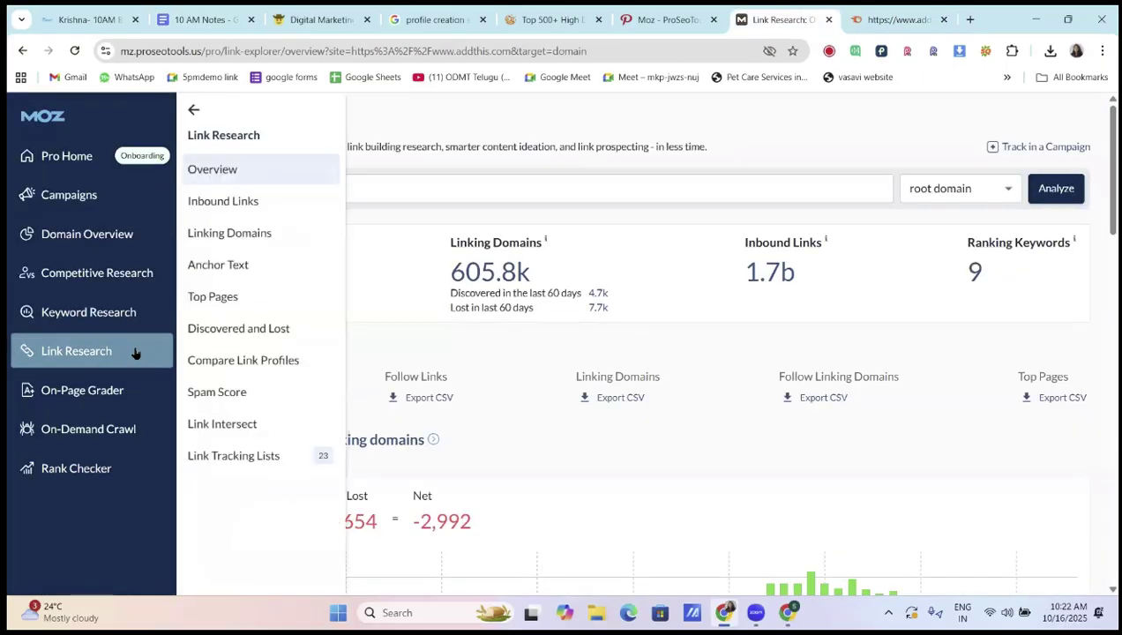
{"action": "left_click", "coordinate": [216, 393]}
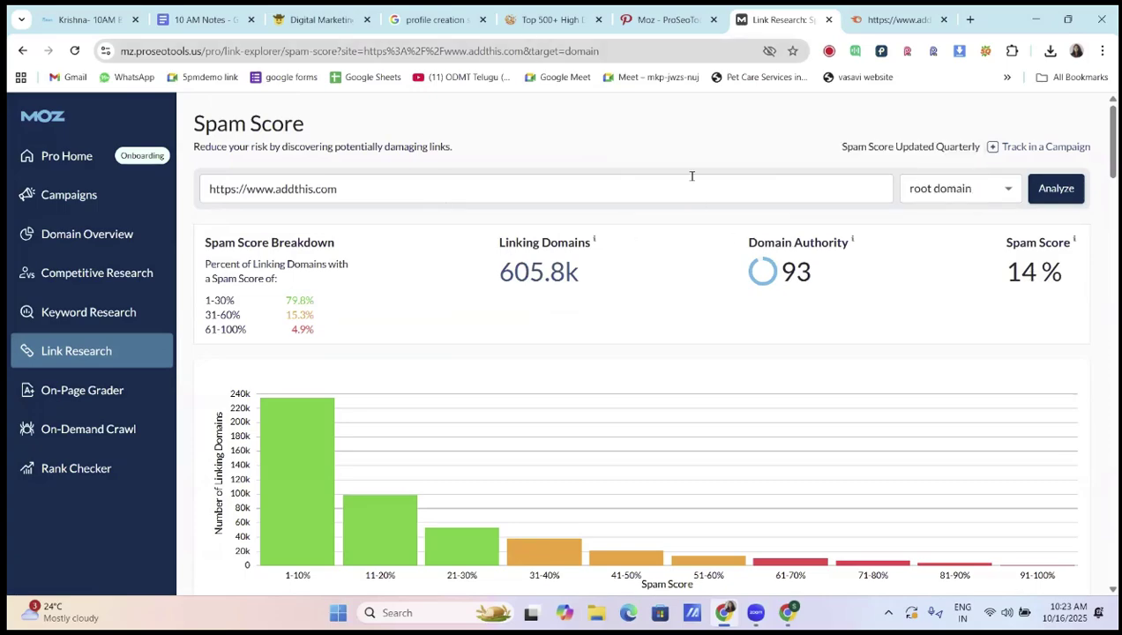
{"action": "left_click", "coordinate": [221, 24]}
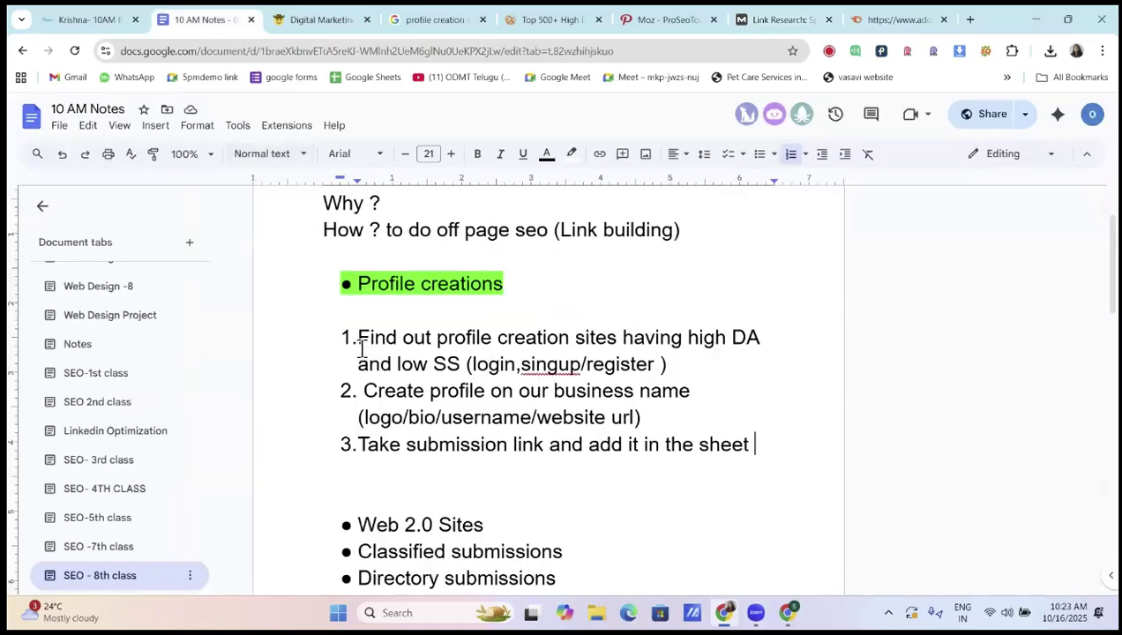
{"action": "left_click_drag", "start_coordinate": [366, 338], "coordinate": [748, 355]}
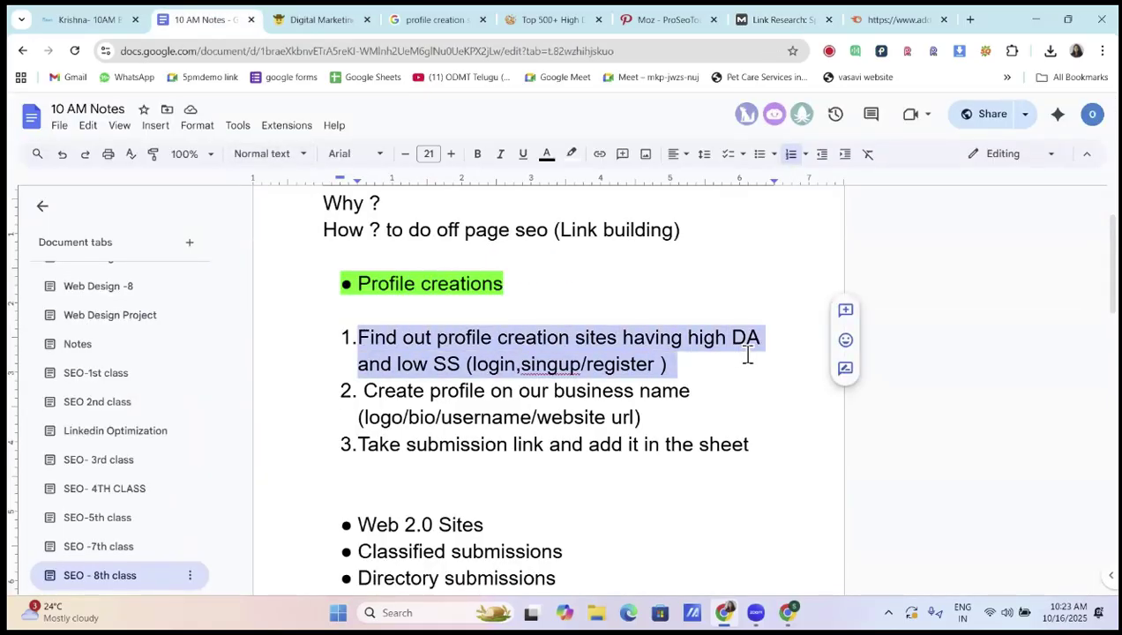
{"action": "left_click", "coordinate": [748, 355]}
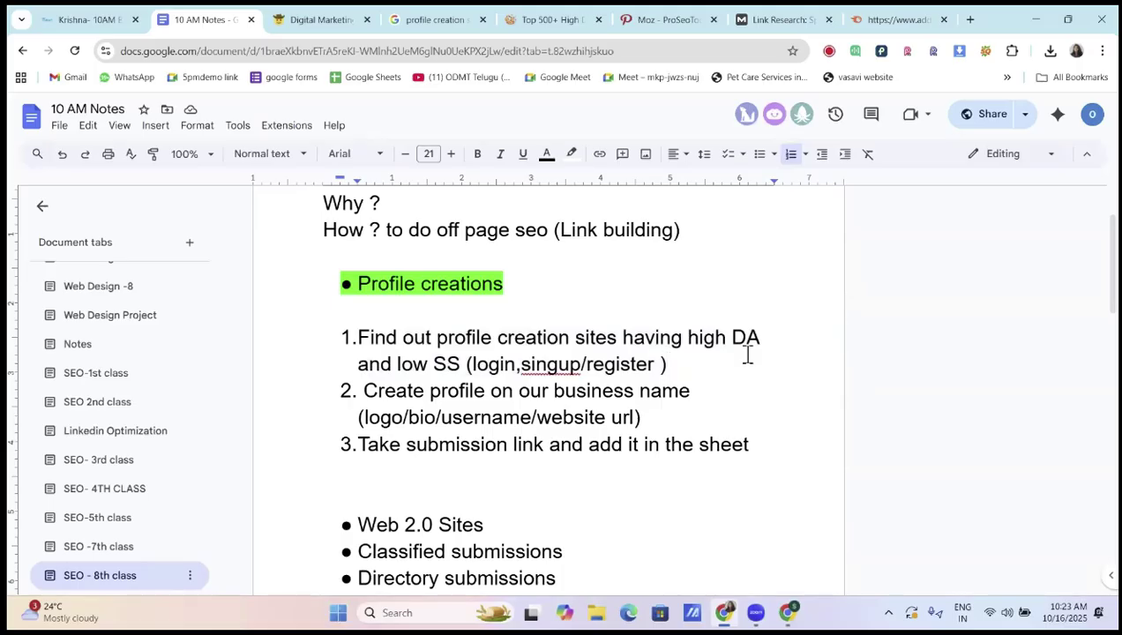
{"action": "left_click", "coordinate": [970, 21]}
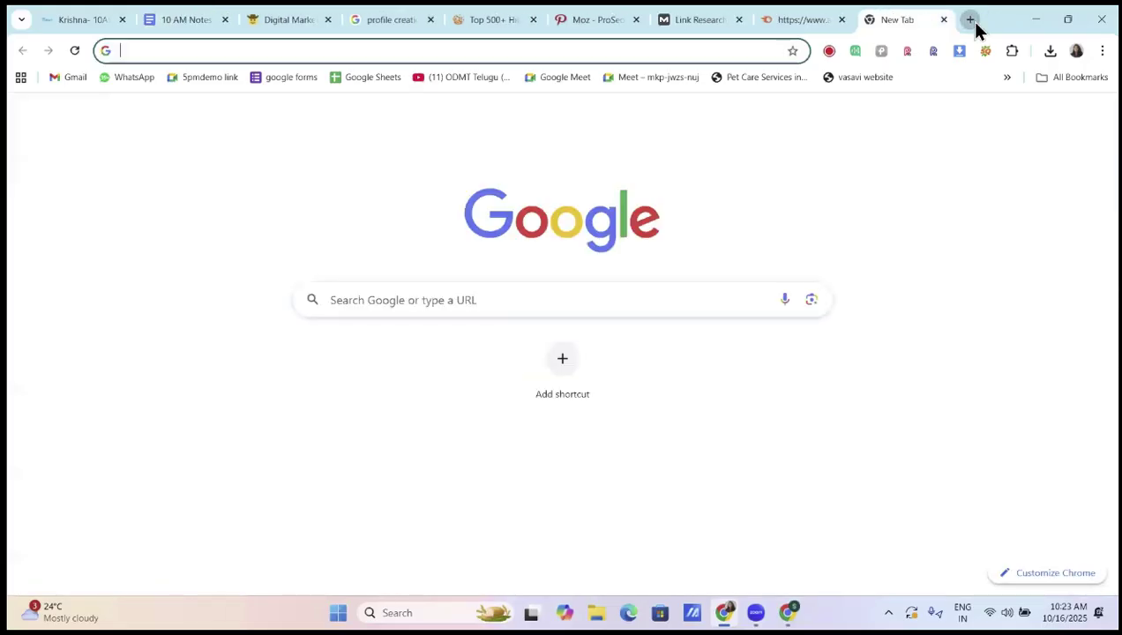
{"action": "key", "text": "ctrl+v"}
{"action": "key", "text": "Return"}
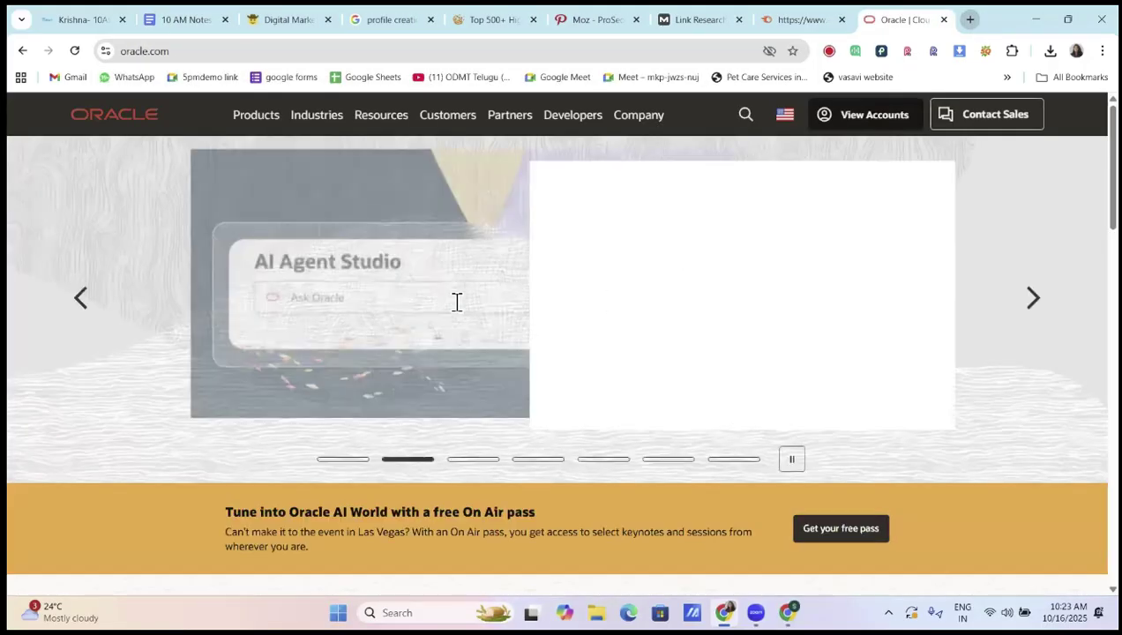
{"action": "scroll", "coordinate": [358, 379], "scroll_direction": "down", "scroll_amount": 2}
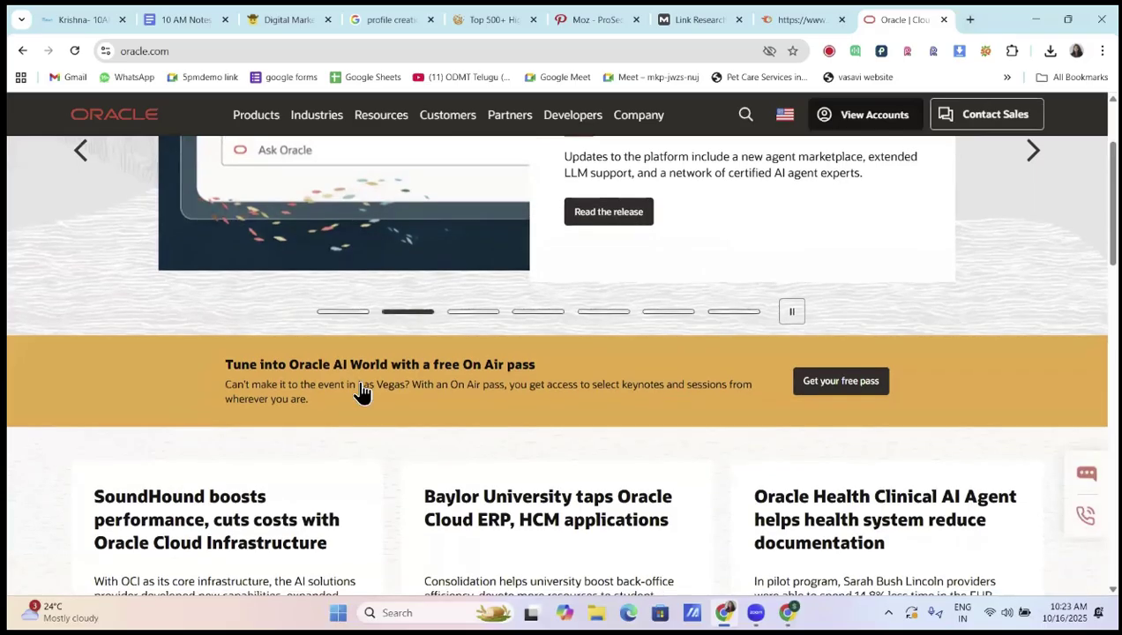
{"action": "scroll", "coordinate": [362, 391], "scroll_direction": "down", "scroll_amount": 2}
{"action": "scroll", "coordinate": [362, 385], "scroll_direction": "down", "scroll_amount": 6}
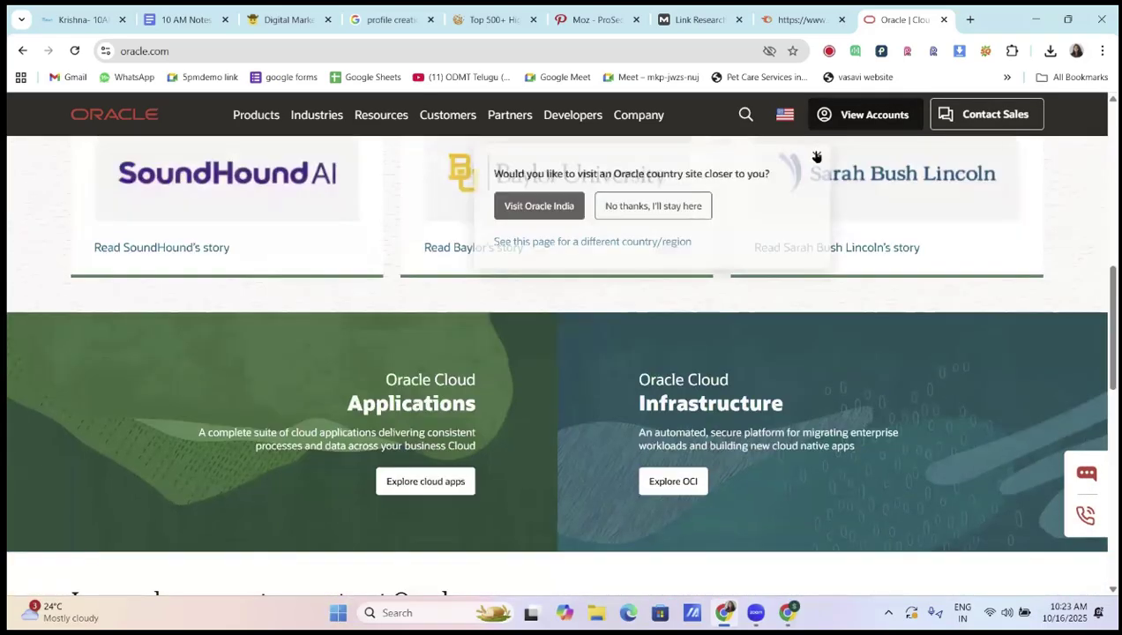
{"action": "scroll", "coordinate": [145, 355], "scroll_direction": "up", "scroll_amount": 10}
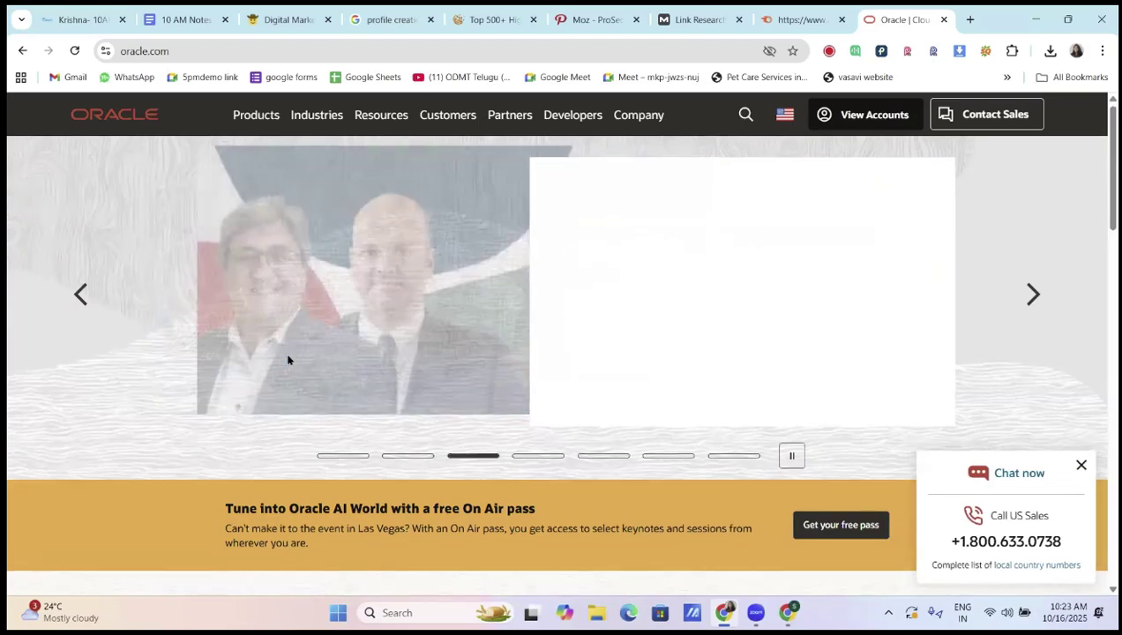
{"action": "scroll", "coordinate": [286, 357], "scroll_direction": "down", "scroll_amount": 6}
{"action": "scroll", "coordinate": [287, 354], "scroll_direction": "down", "scroll_amount": 2}
{"action": "scroll", "coordinate": [283, 353], "scroll_direction": "up", "scroll_amount": 4}
{"action": "scroll", "coordinate": [530, 265], "scroll_direction": "down", "scroll_amount": 1}
{"action": "scroll", "coordinate": [861, 114], "scroll_direction": "down", "scroll_amount": 10}
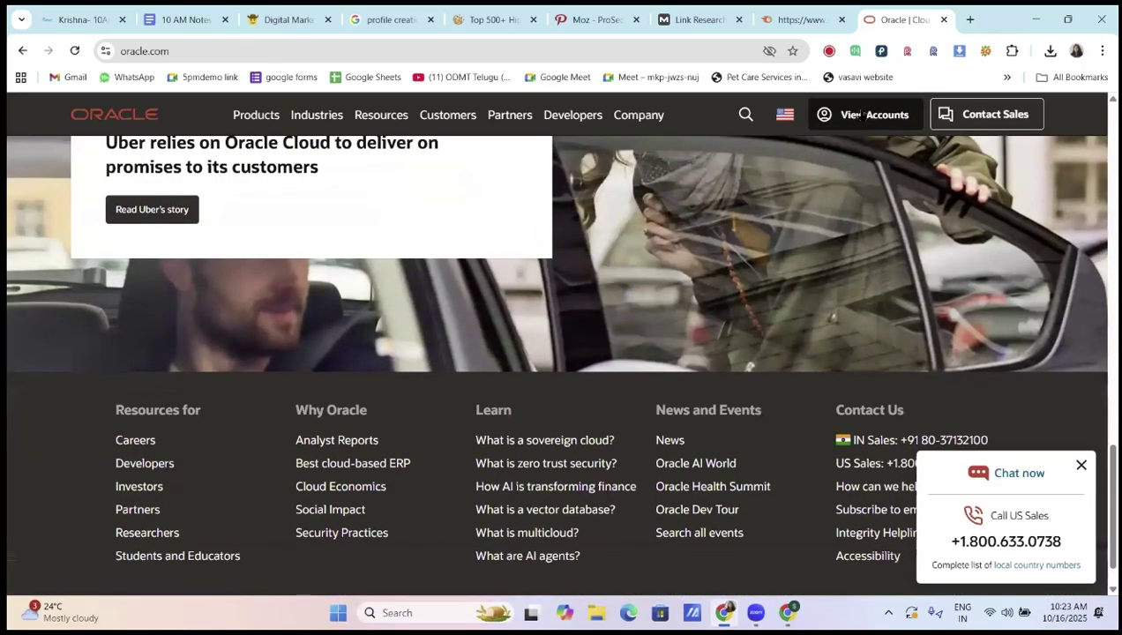
{"action": "scroll", "coordinate": [860, 115], "scroll_direction": "down", "scroll_amount": 1}
From the Oracle account menu, reach the Cloud Free Tier page and start its sign-up
{"action": "left_click", "coordinate": [860, 114]}
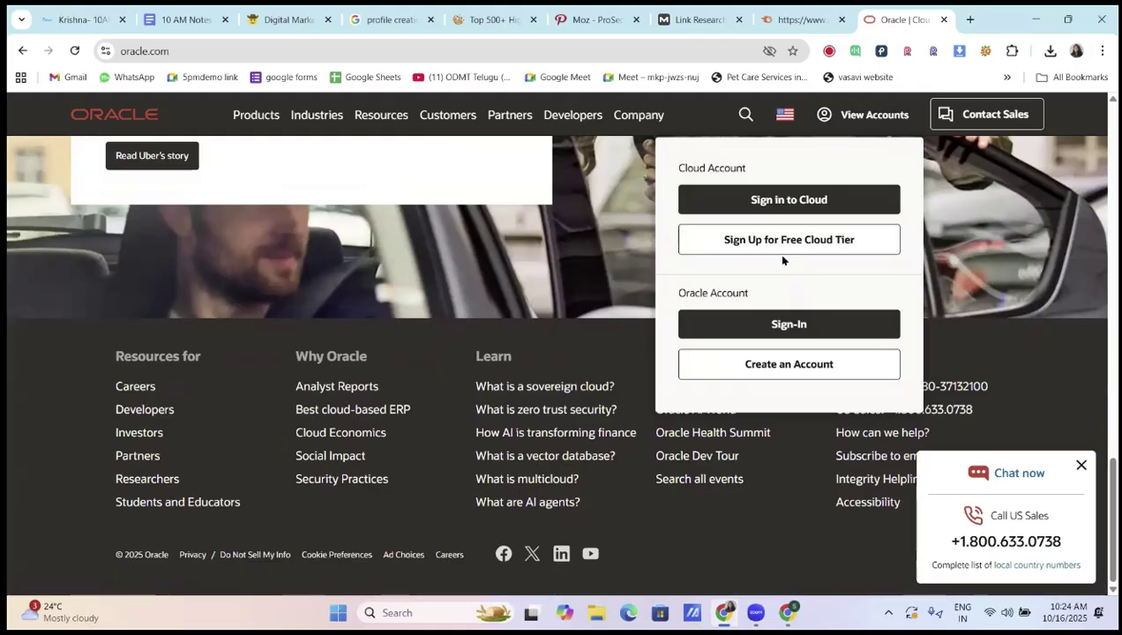
{"action": "left_click", "coordinate": [797, 237]}
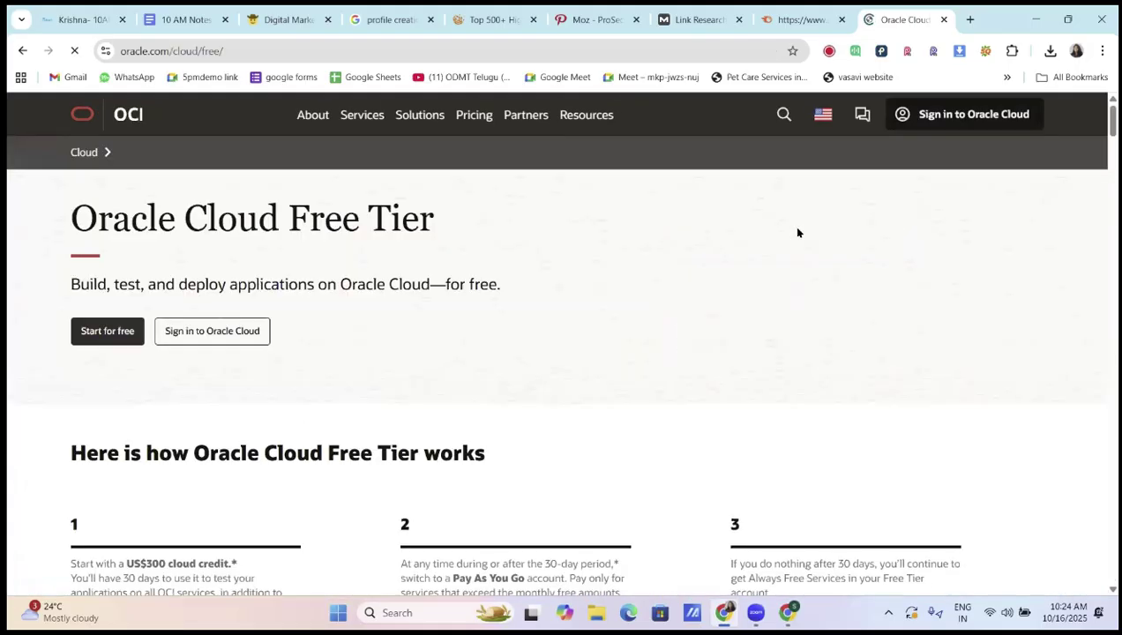
{"action": "scroll", "coordinate": [220, 448], "scroll_direction": "down", "scroll_amount": 4}
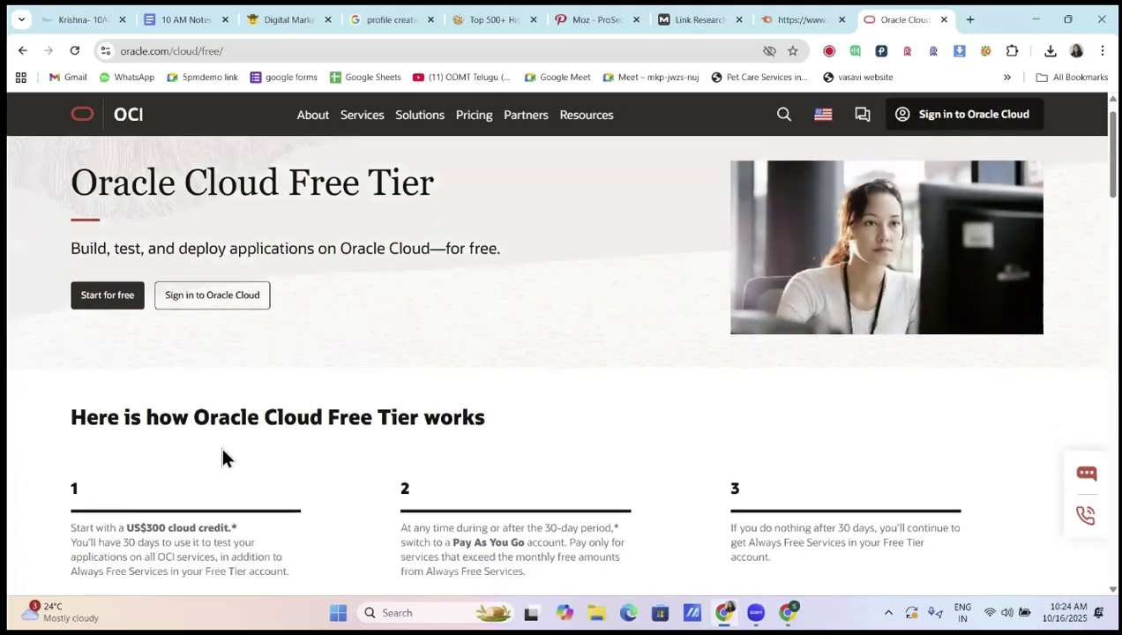
{"action": "scroll", "coordinate": [424, 398], "scroll_direction": "down", "scroll_amount": 2}
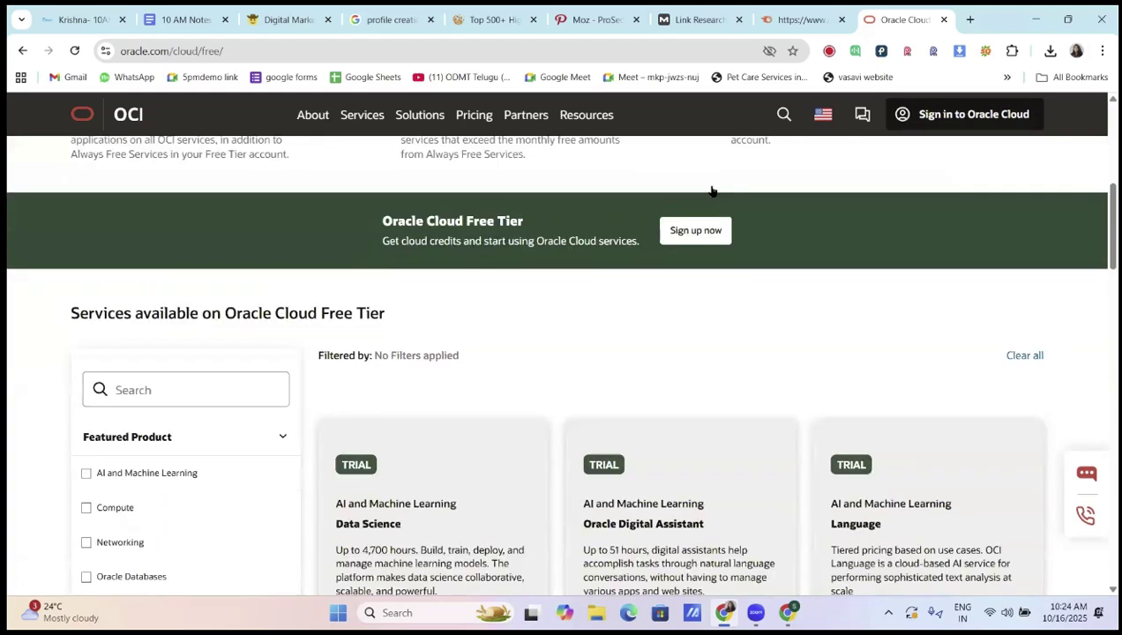
{"action": "left_click", "coordinate": [713, 182]}
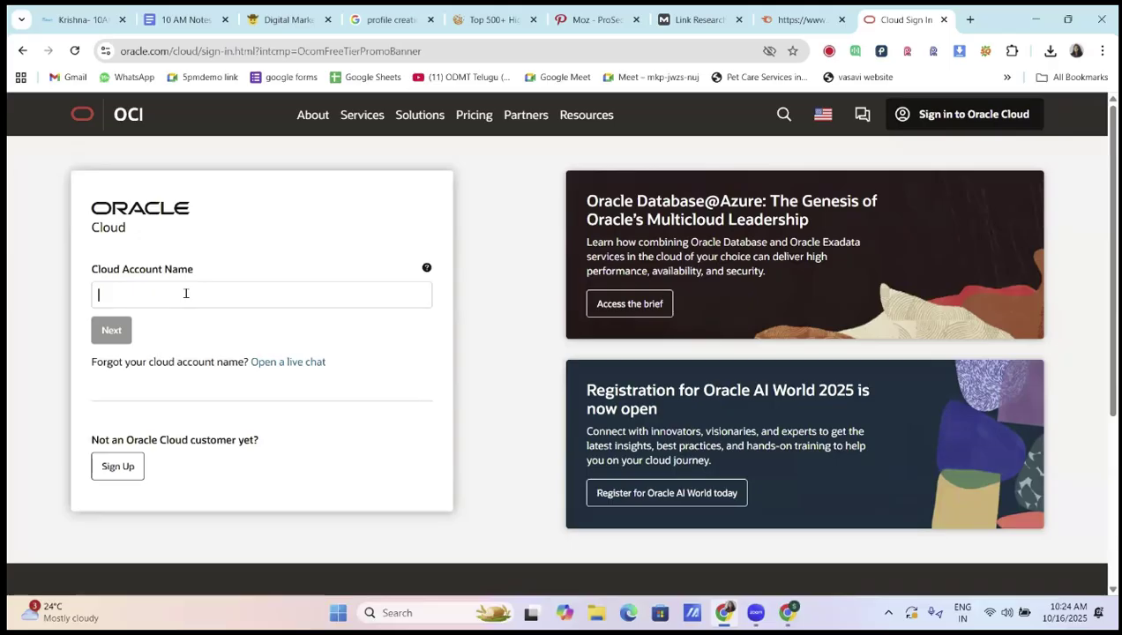
Try two cloud account names on the Oracle Cloud sign-in; both are rejected
{"action": "type", "text": "ODMT"}
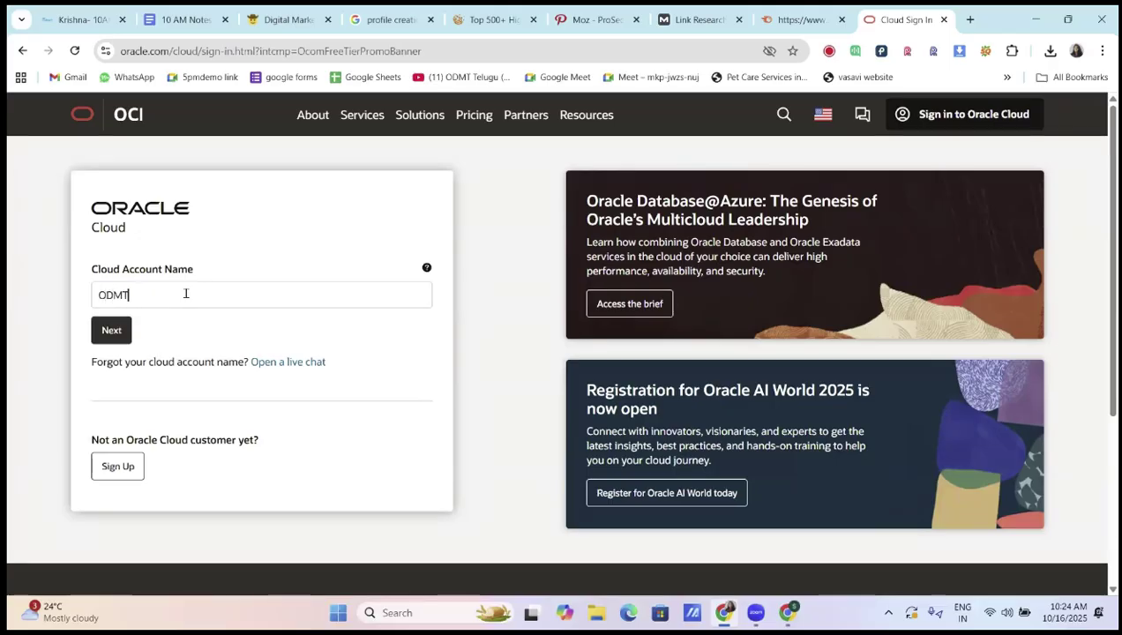
{"action": "left_click", "coordinate": [122, 333]}
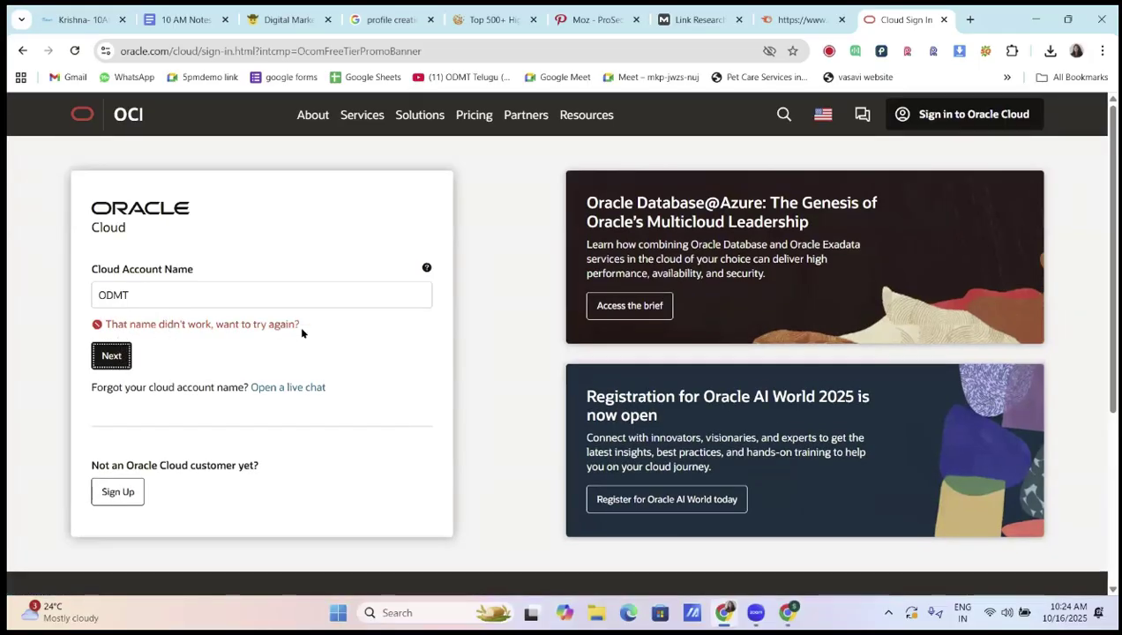
{"action": "left_click", "coordinate": [186, 301]}
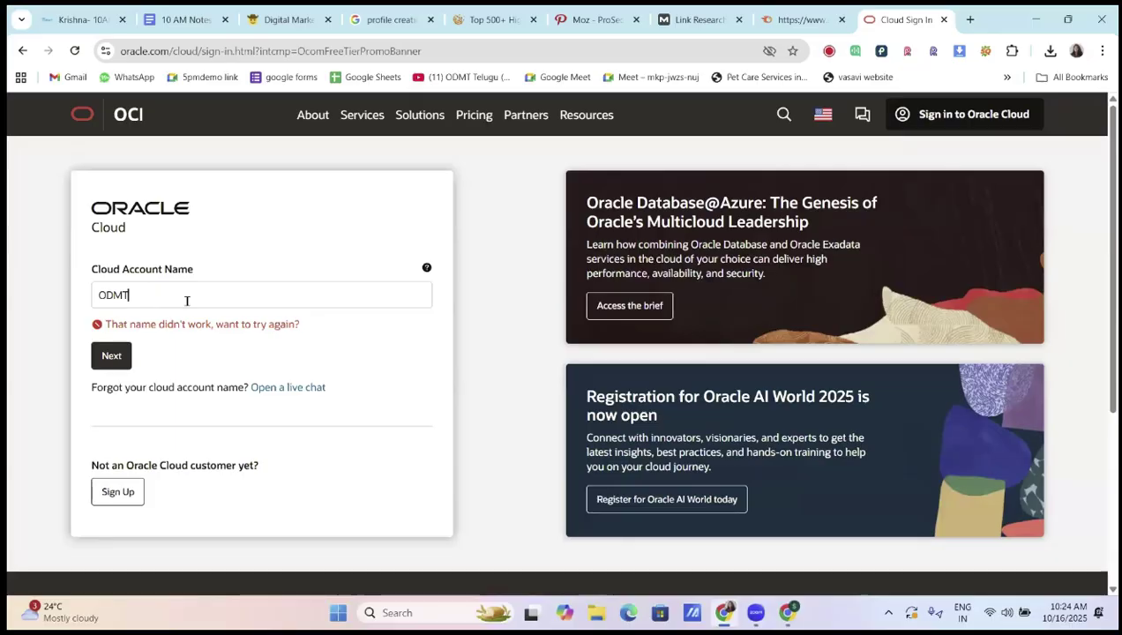
{"action": "type", "text": "online"}
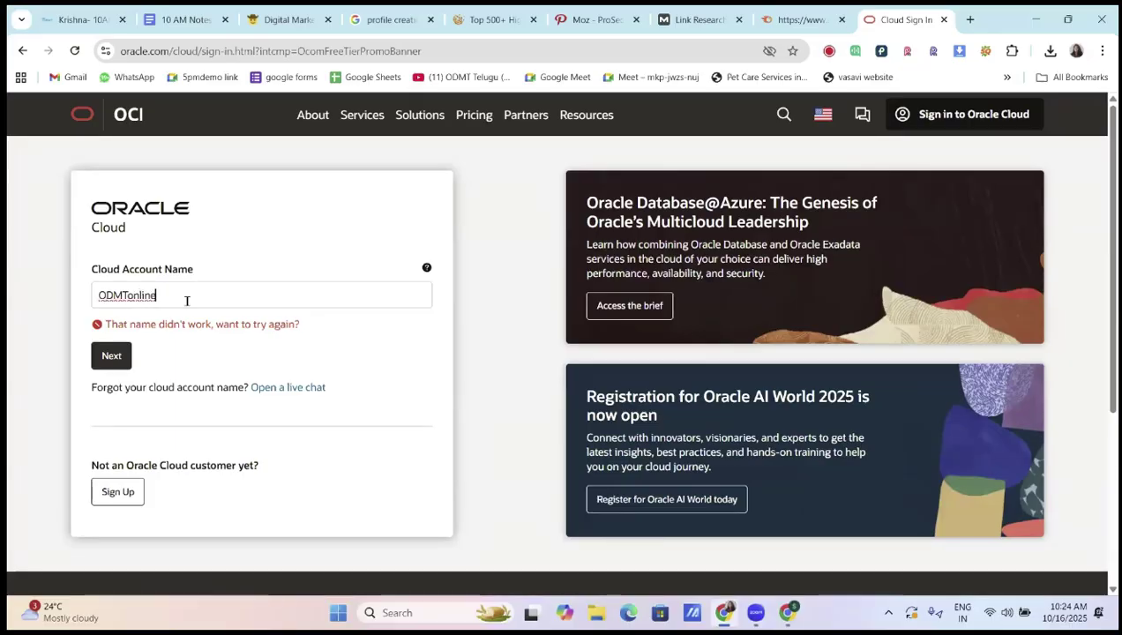
{"action": "type", "text": "Telufgucourse"}
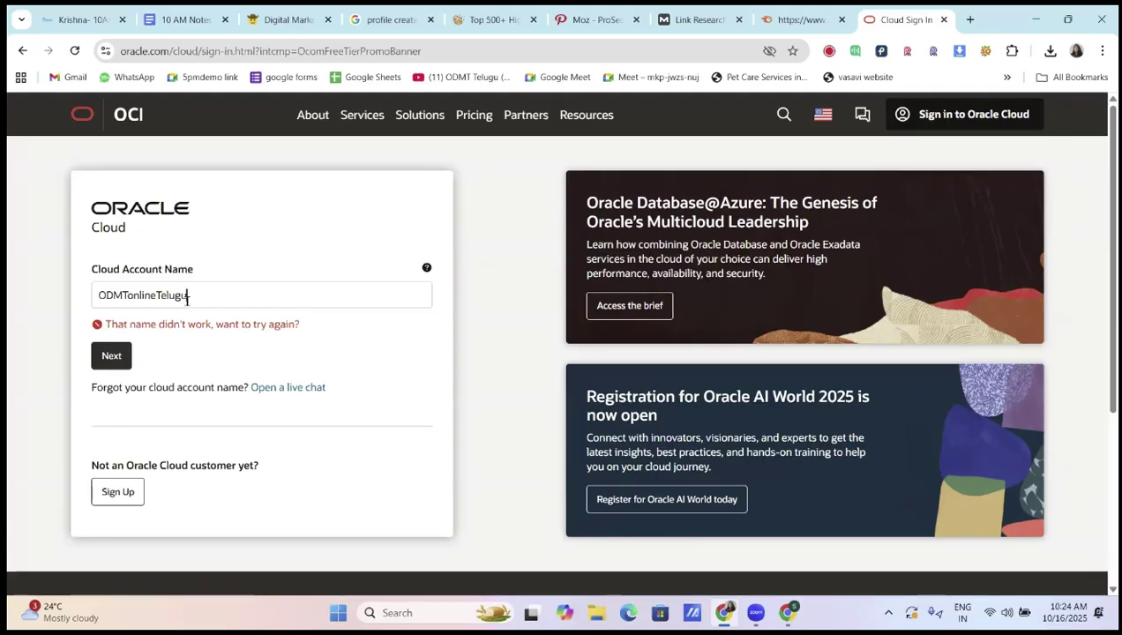
{"action": "left_click", "coordinate": [106, 356]}
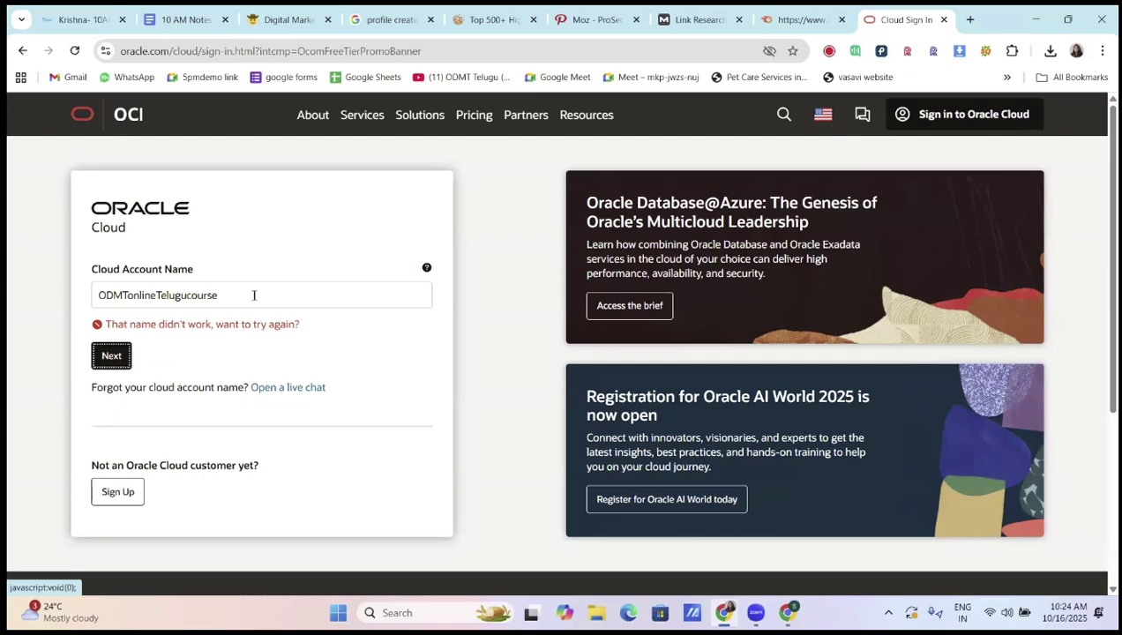
{"action": "left_click", "coordinate": [214, 295]}
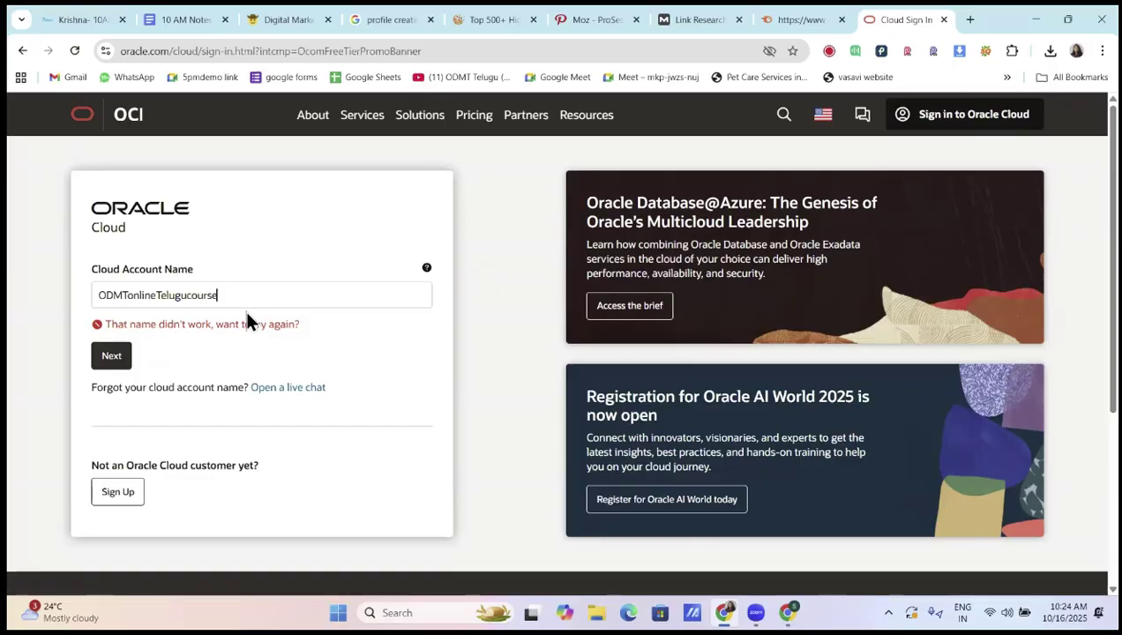
Abandon the sign-in, go back to the Free Tier page, and return to Moz's Spam Score results
{"action": "scroll", "coordinate": [246, 321], "scroll_direction": "down", "scroll_amount": 2}
{"action": "scroll", "coordinate": [246, 321], "scroll_direction": "up", "scroll_amount": 2}
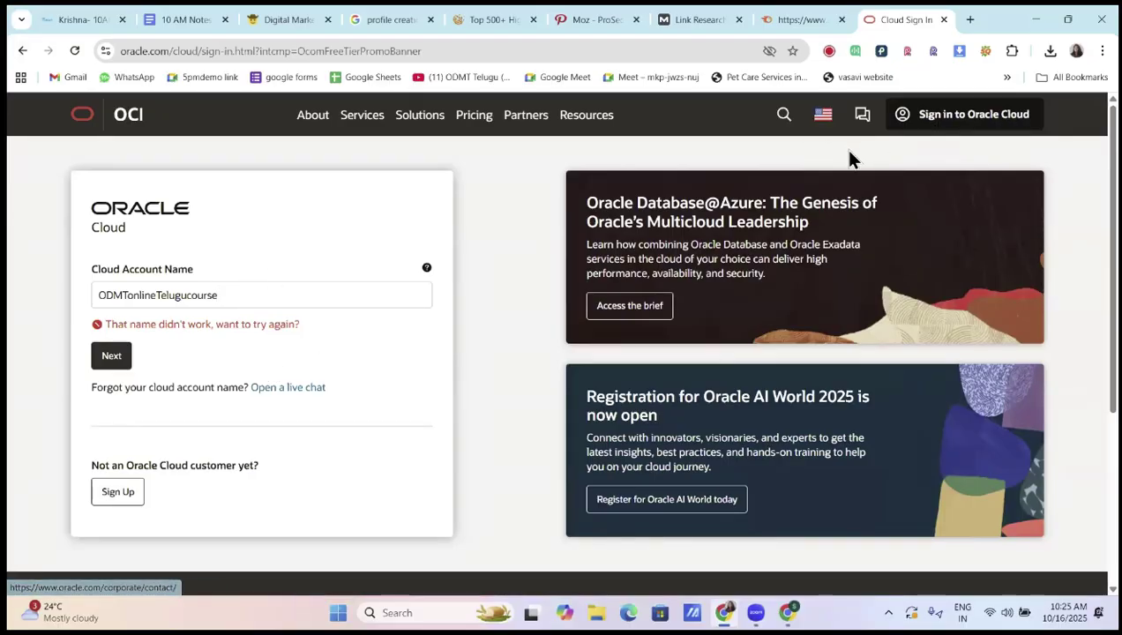
{"action": "left_click", "coordinate": [22, 50]}
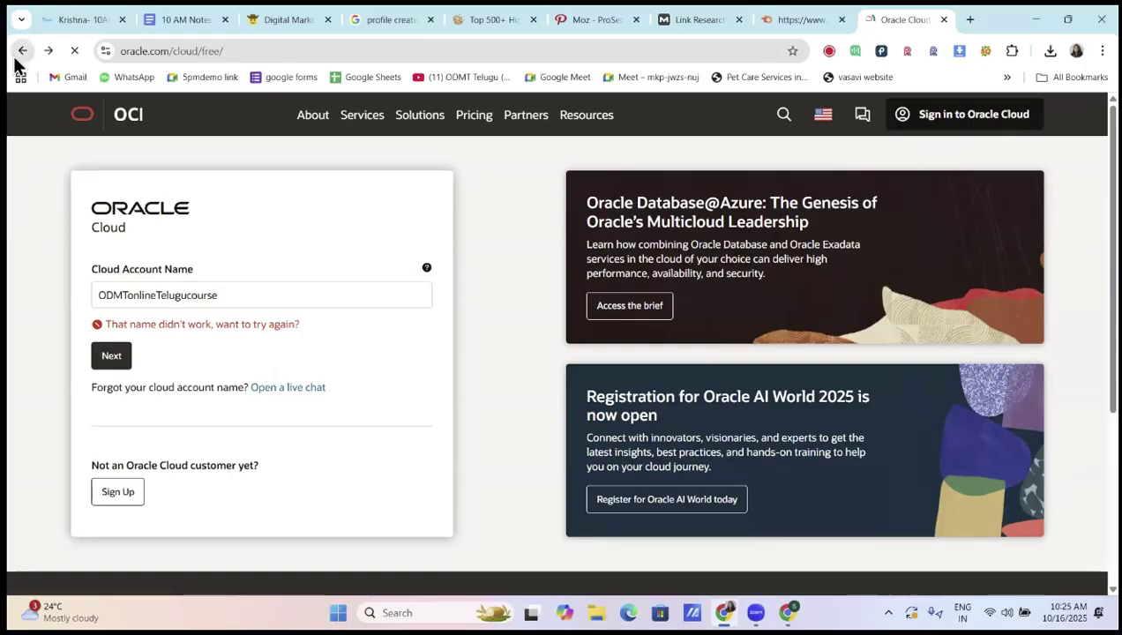
{"action": "scroll", "coordinate": [381, 388], "scroll_direction": "down", "scroll_amount": 5}
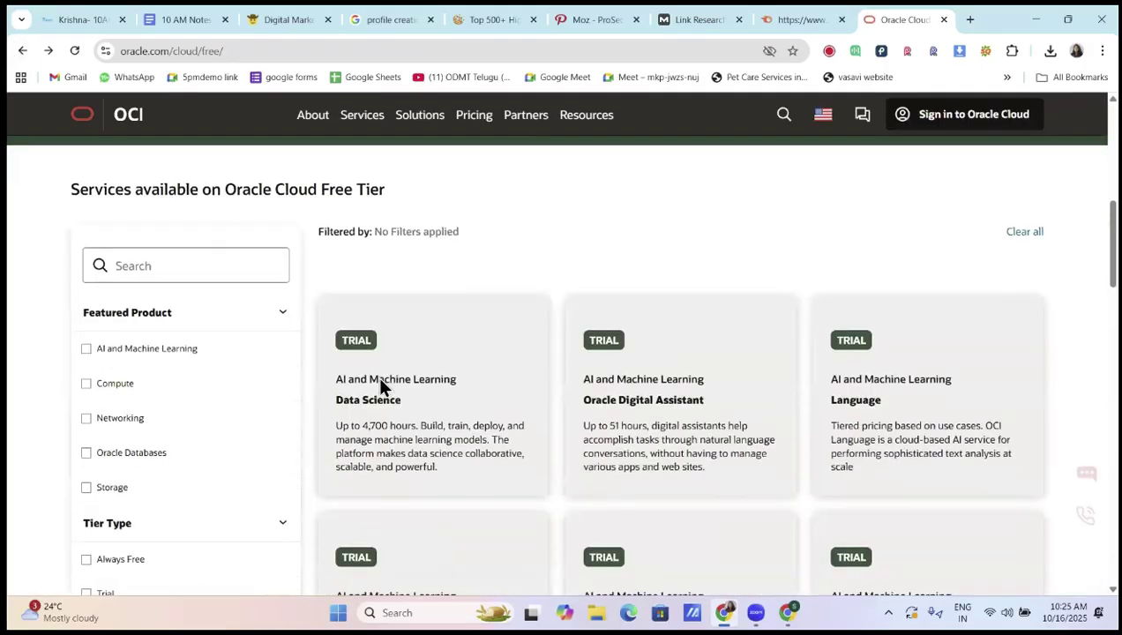
{"action": "scroll", "coordinate": [532, 402], "scroll_direction": "up", "scroll_amount": 10}
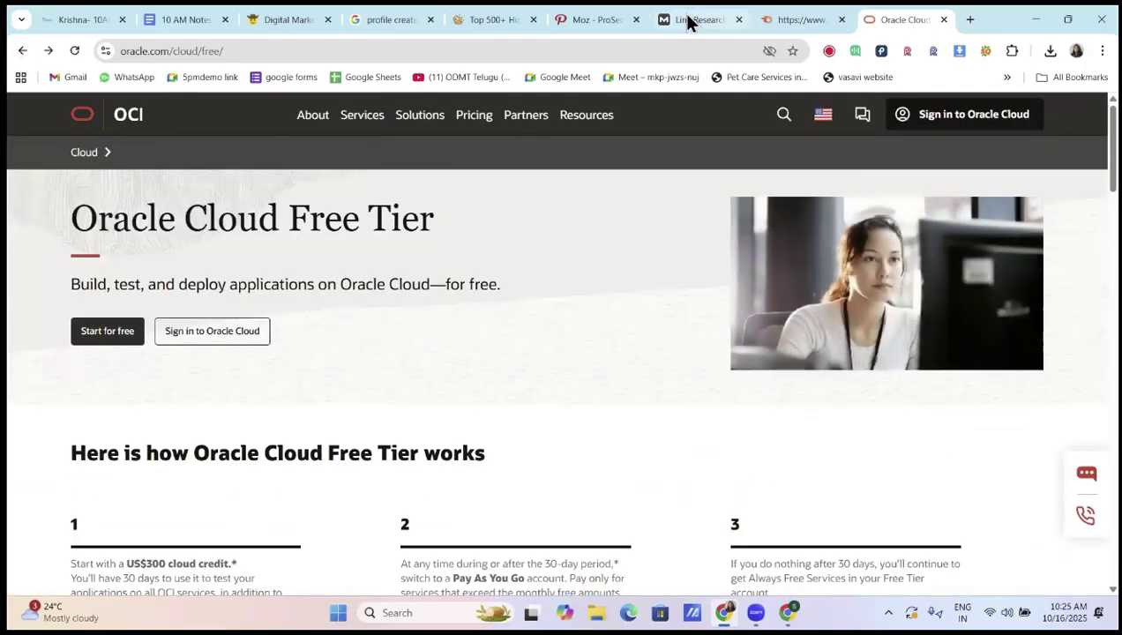
{"action": "left_click", "coordinate": [687, 17]}
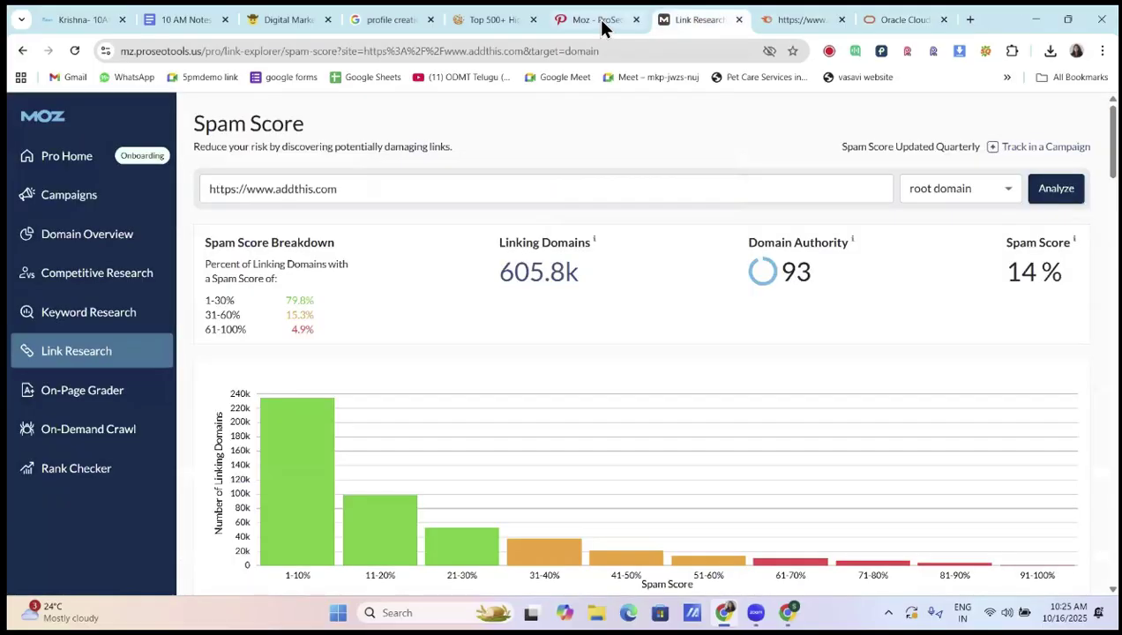
Copy bloglovin.com from row 22 of the profile-sites list and load it in a new tab
{"action": "left_click", "coordinate": [596, 17]}
{"action": "key", "text": "ctrl+shift+Tab"}
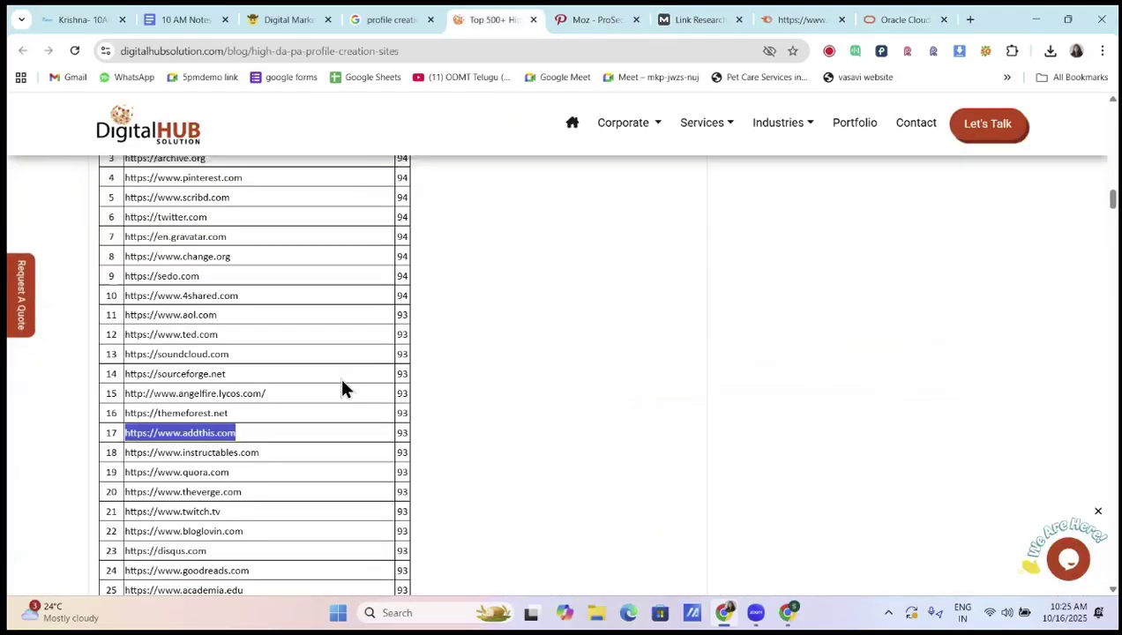
{"action": "scroll", "coordinate": [313, 446], "scroll_direction": "down", "scroll_amount": 2}
{"action": "scroll", "coordinate": [315, 451], "scroll_direction": "down", "scroll_amount": 1}
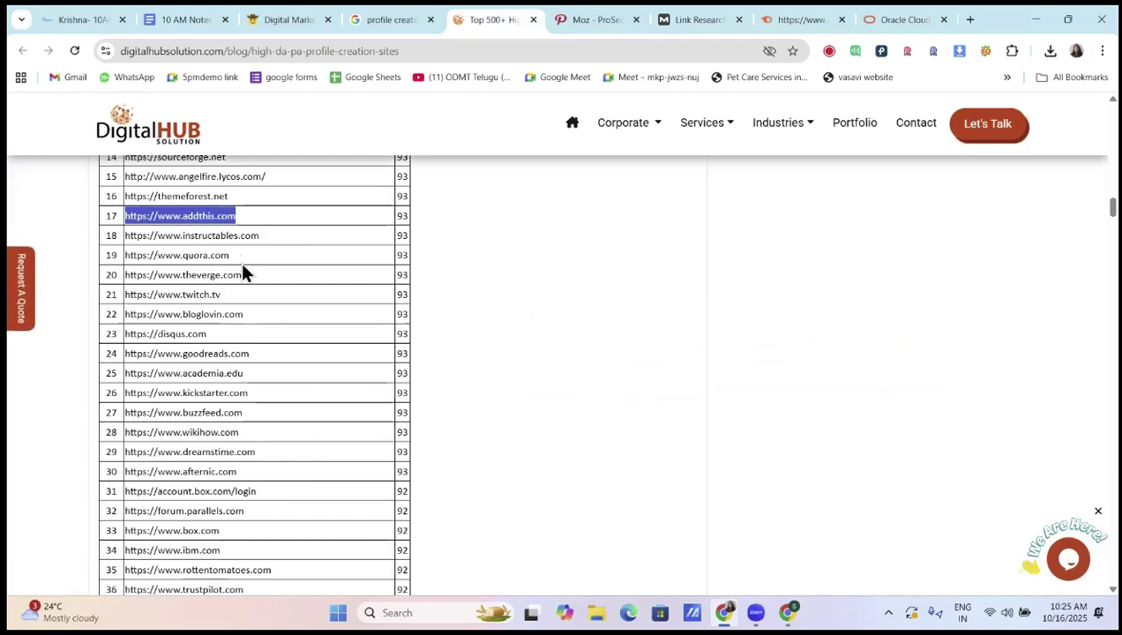
{"action": "left_click", "coordinate": [226, 313]}
{"action": "triple_click", "coordinate": [226, 313]}
{"action": "key", "text": "ctrl+c"}
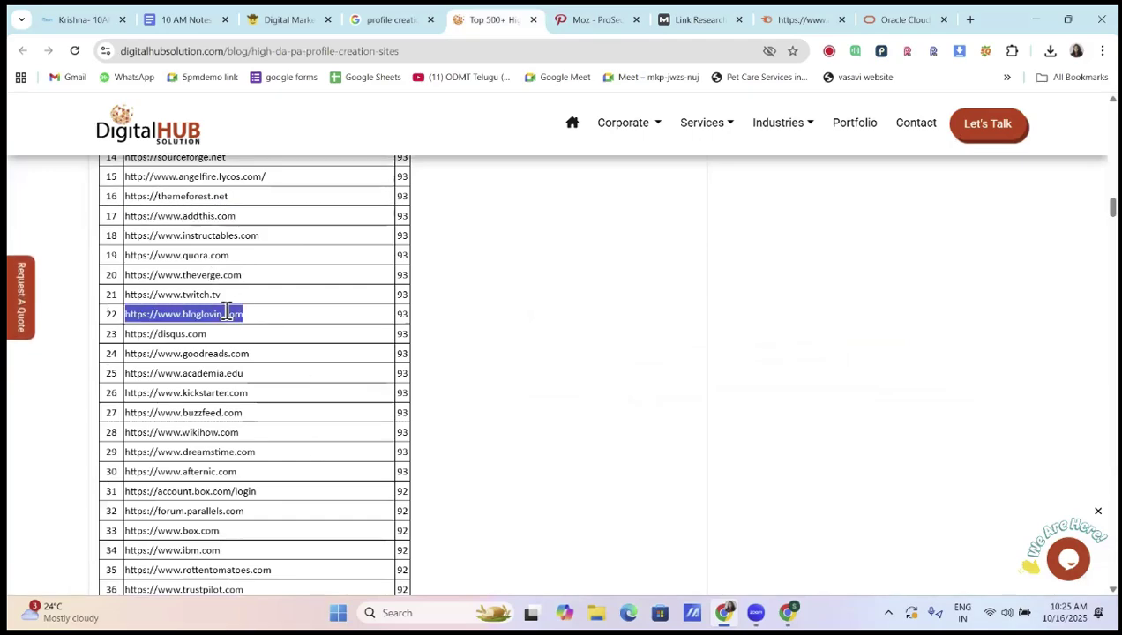
{"action": "left_click", "coordinate": [970, 19]}
{"action": "key", "text": "ctrl+v"}
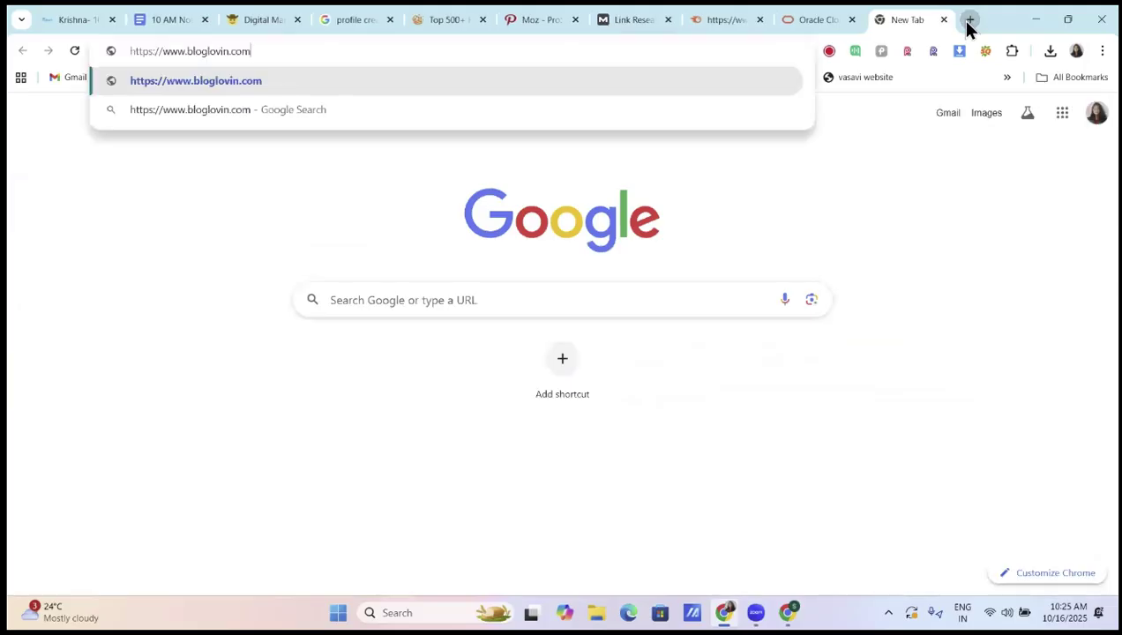
{"action": "key", "text": "Return"}
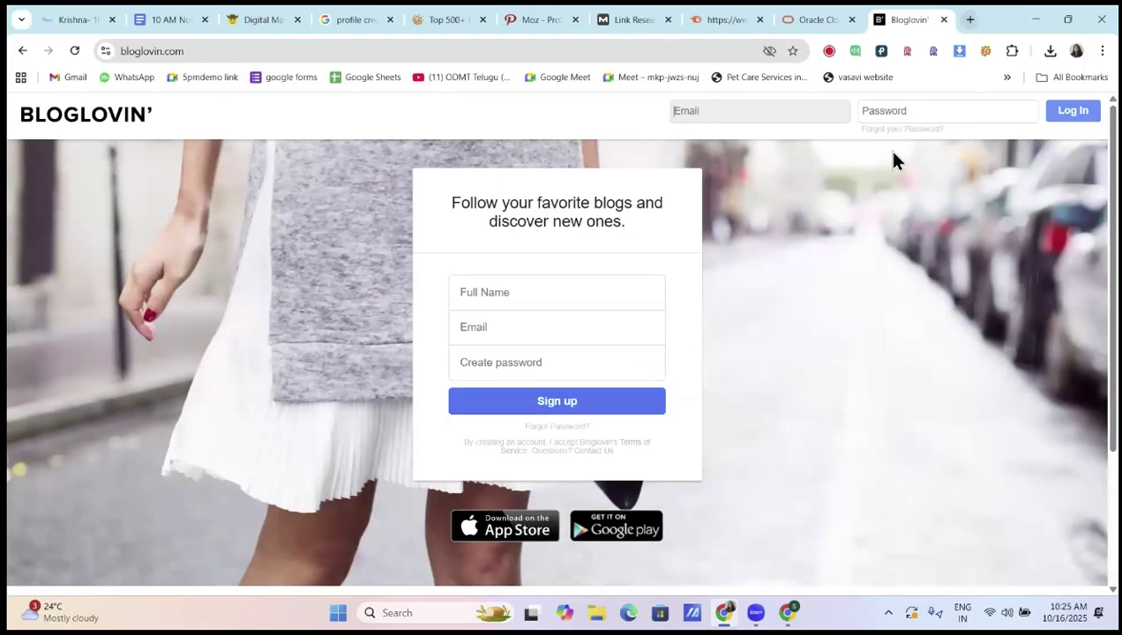
{"action": "left_click", "coordinate": [809, 19]}
{"action": "left_click", "coordinate": [615, 21]}
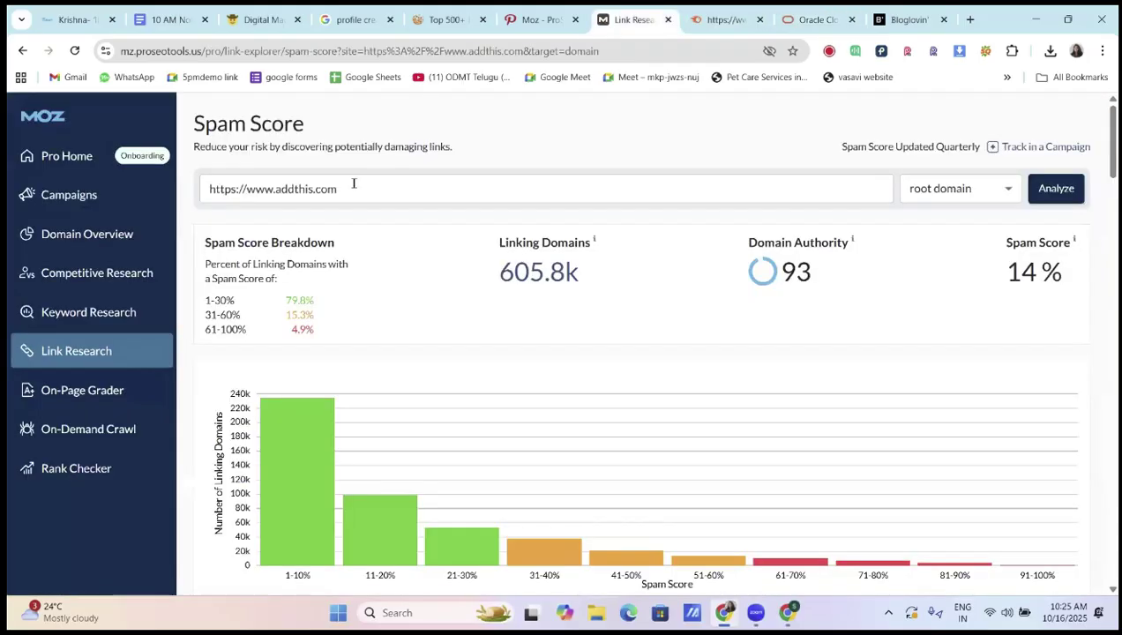
{"action": "key", "text": "BackSpace"}
{"action": "key", "text": "BackSpace"}
{"action": "key", "text": "BackSpace"}
{"action": "key", "text": "BackSpace"}
{"action": "key", "text": "BackSpace"}
{"action": "key", "text": "BackSpace"}
{"action": "key", "text": "BackSpace"}
{"action": "key", "text": "BackSpace"}
{"action": "key", "text": "BackSpace"}
{"action": "key", "text": "BackSpace"}
{"action": "key", "text": "BackSpace"}
{"action": "key", "text": "BackSpace"}
{"action": "key", "text": "BackSpace"}
{"action": "key", "text": "BackSpace"}
{"action": "key", "text": "BackSpace"}
{"action": "key", "text": "BackSpace"}
{"action": "key", "text": "BackSpace"}
{"action": "key", "text": "BackSpace"}
{"action": "key", "text": "BackSpace"}
{"action": "key", "text": "BackSpace"}
{"action": "key", "text": "ctrl+v"}
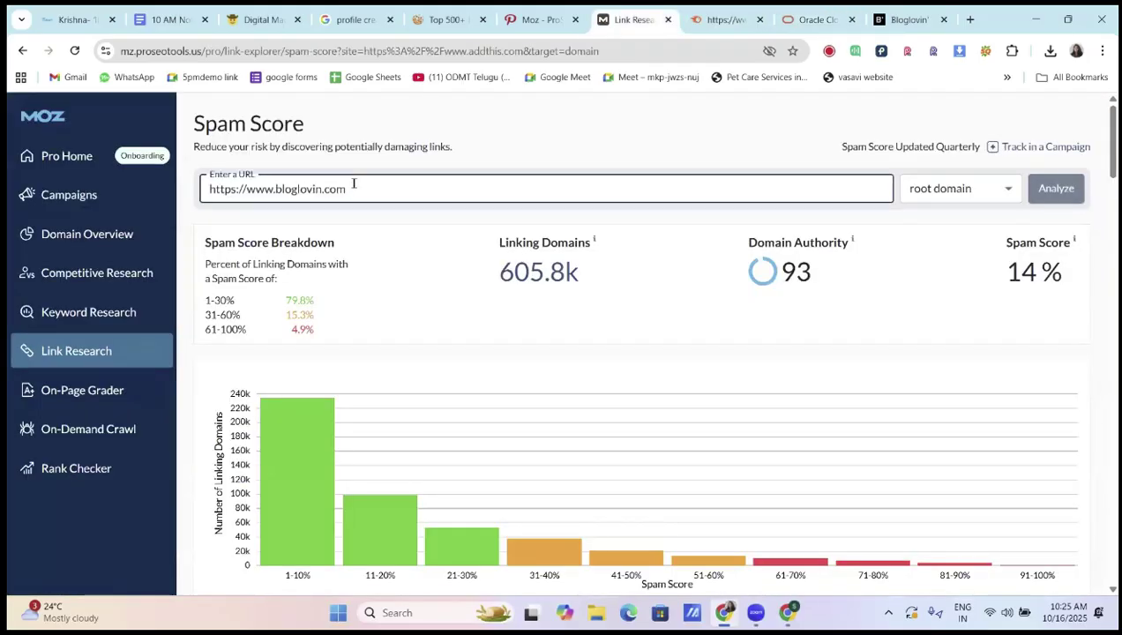
{"action": "left_click", "coordinate": [1063, 190]}
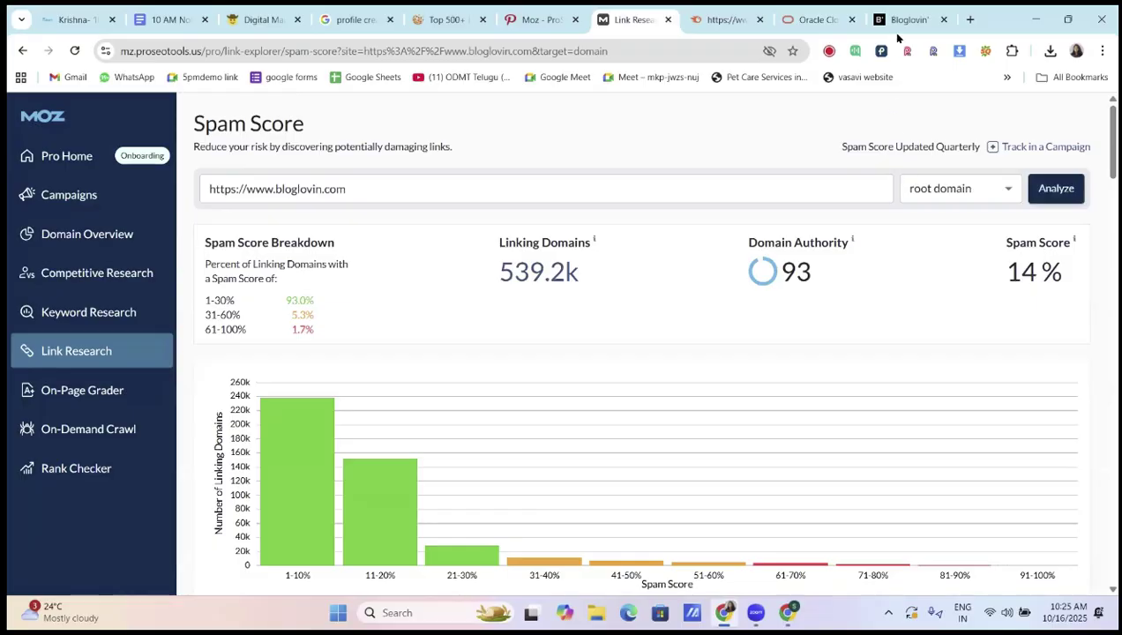
{"action": "left_click", "coordinate": [902, 21]}
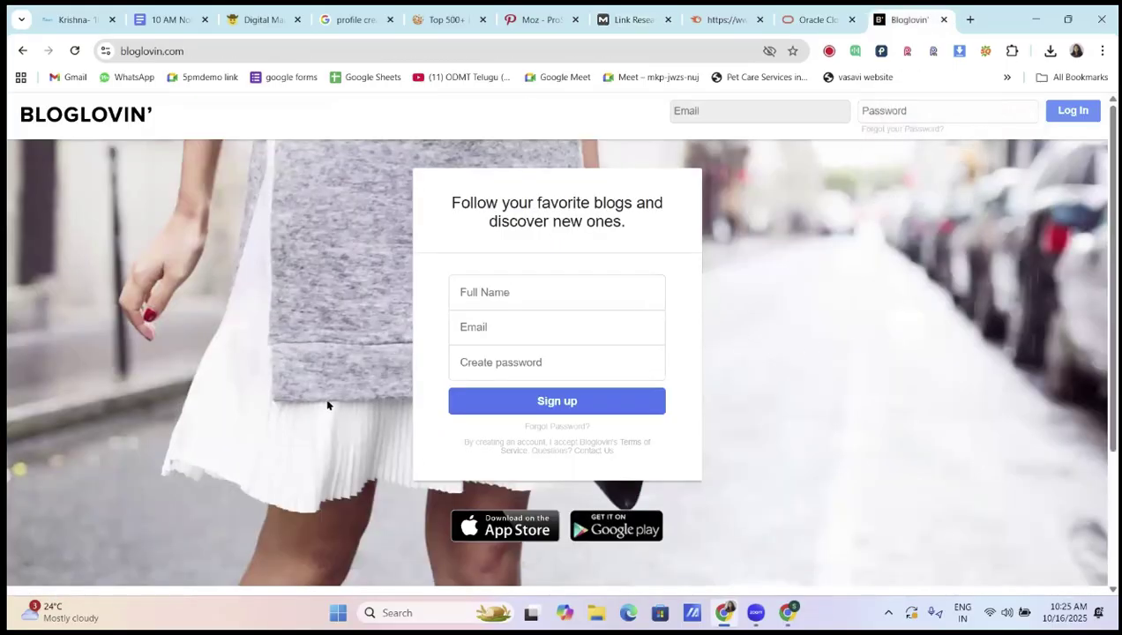
Enter ODMT as the full name and fill in the e-mail address on the Bloglovin form
{"action": "left_click", "coordinate": [529, 284]}
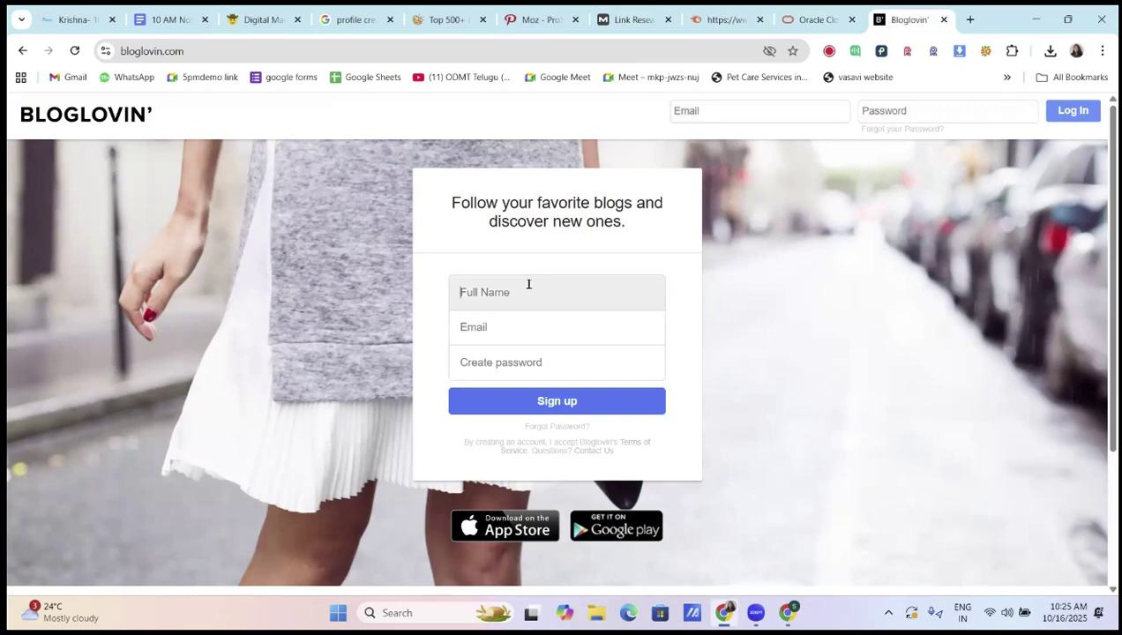
{"action": "left_click", "coordinate": [524, 331]}
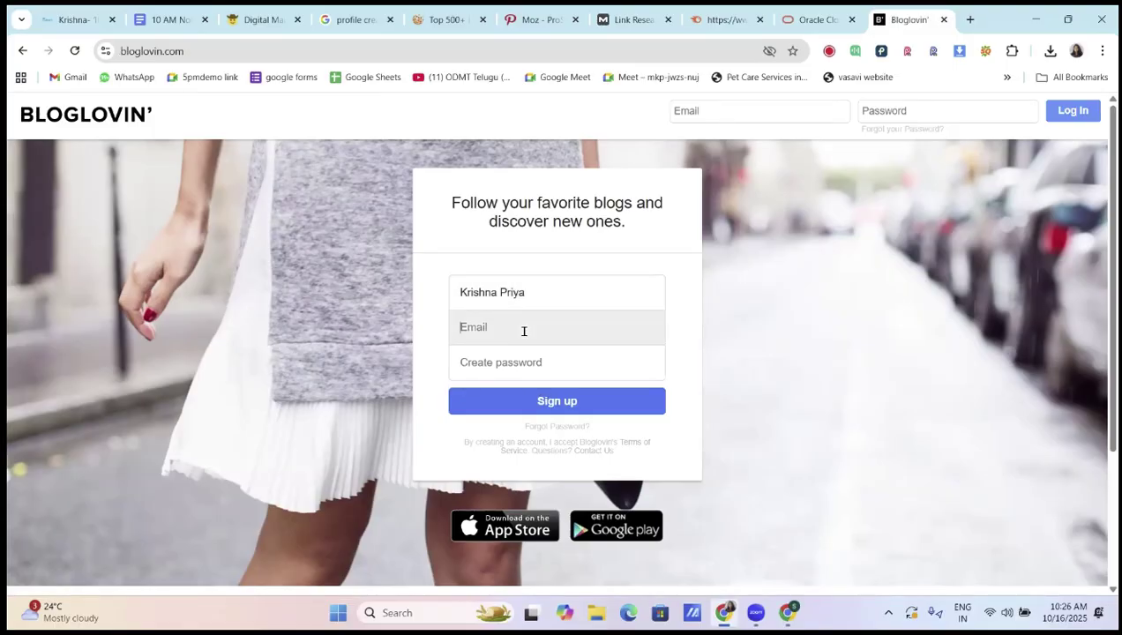
{"action": "left_click", "coordinate": [559, 288]}
{"action": "key", "text": "BackSpace"}
{"action": "key", "text": "BackSpace"}
{"action": "key", "text": "BackSpace"}
{"action": "key", "text": "BackSpace"}
{"action": "key", "text": "BackSpace"}
{"action": "key", "text": "BackSpace"}
{"action": "key", "text": "BackSpace"}
{"action": "key", "text": "BackSpace"}
{"action": "key", "text": "BackSpace"}
{"action": "key", "text": "BackSpace"}
{"action": "key", "text": "BackSpace"}
{"action": "key", "text": "BackSpace"}
{"action": "key", "text": "BackSpace"}
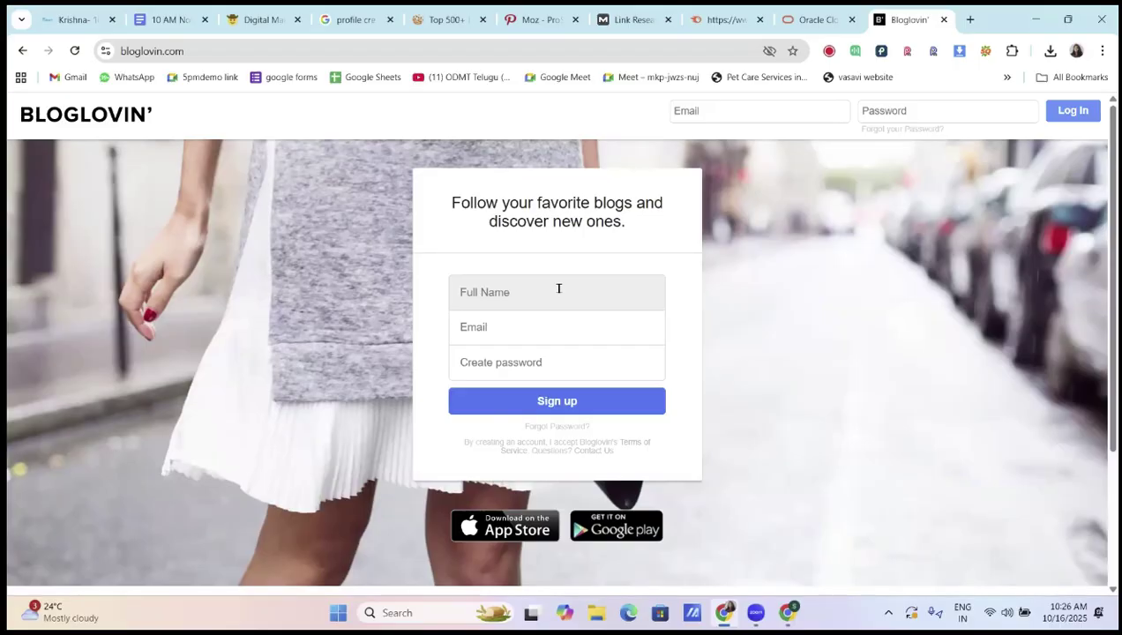
{"action": "type", "text": "ODMT"}
{"action": "left_click", "coordinate": [540, 319]}
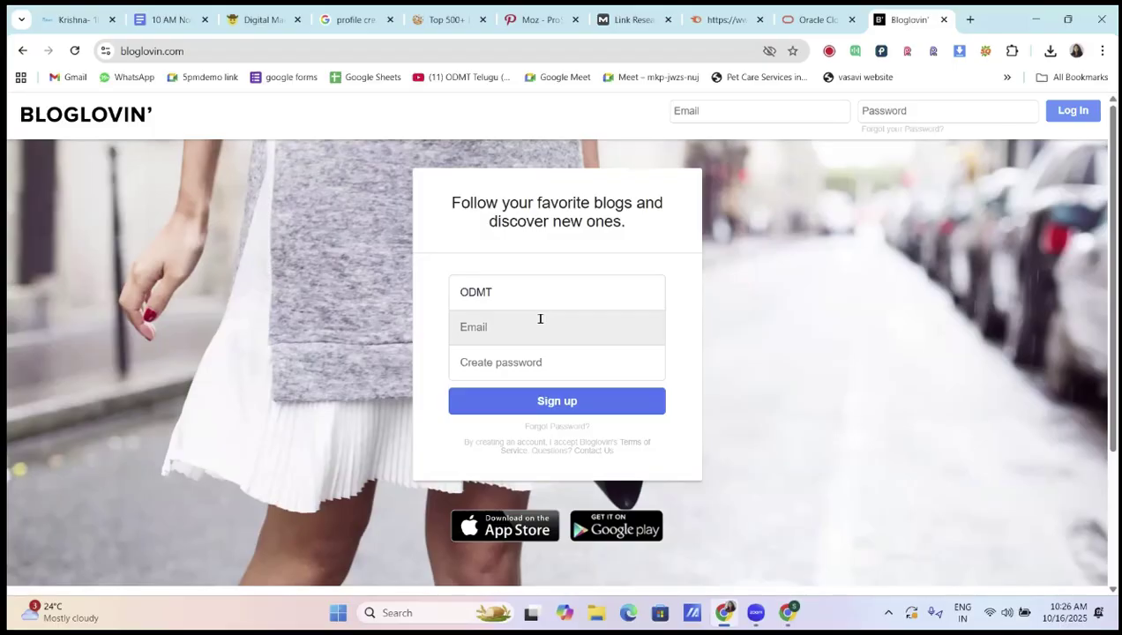
Enter the account password and submit the Bloglovin sign-up
{"action": "left_click", "coordinate": [541, 360]}
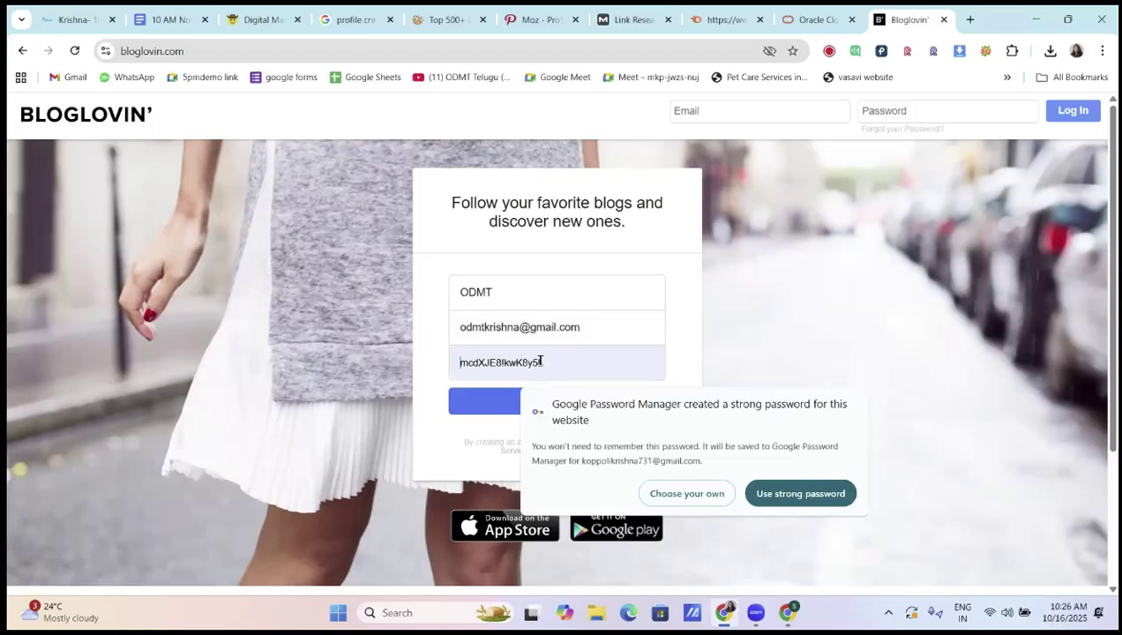
{"action": "type", "text": "••••••"}
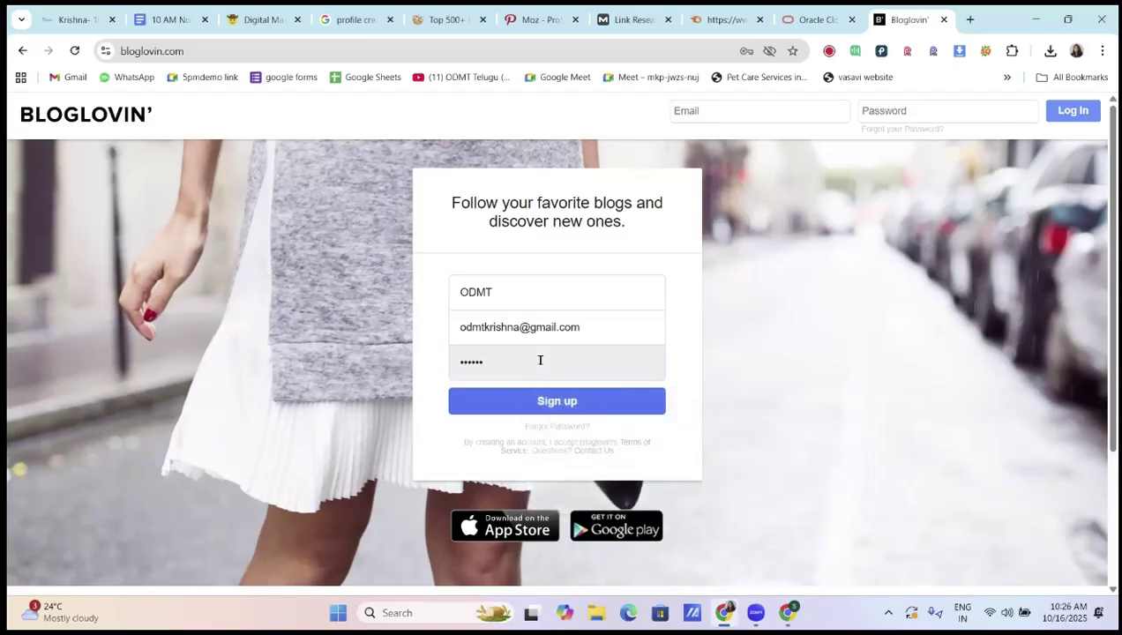
{"action": "type", "text": "••••••"}
{"action": "left_click", "coordinate": [552, 406]}
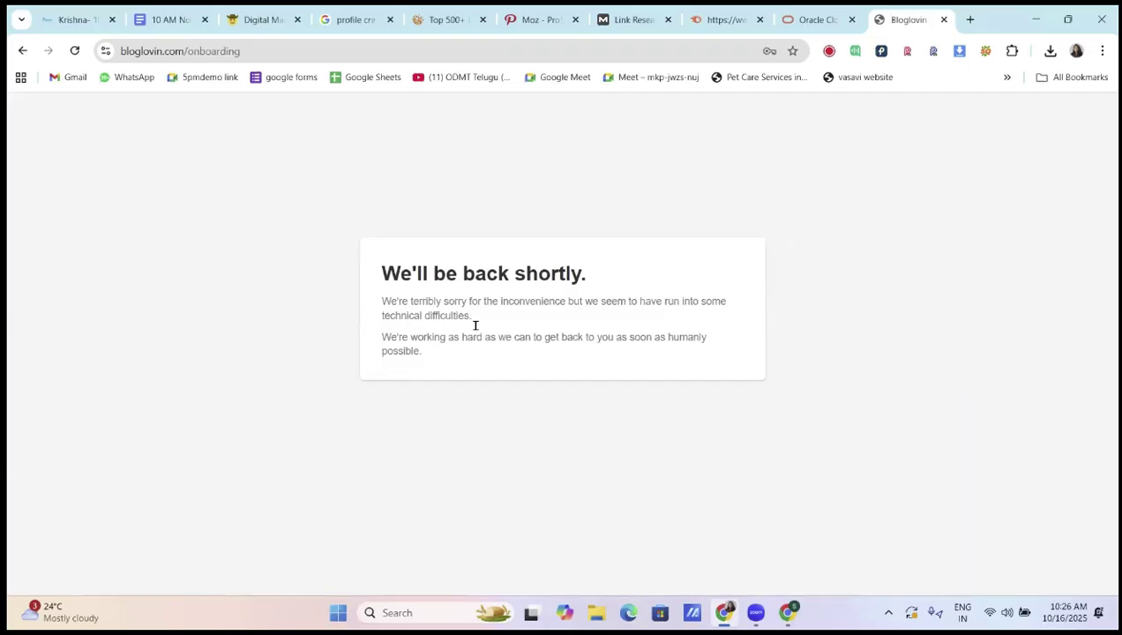
Recover from the error by reloading and then loading the Bloglovin home address
{"action": "left_click", "coordinate": [75, 51]}
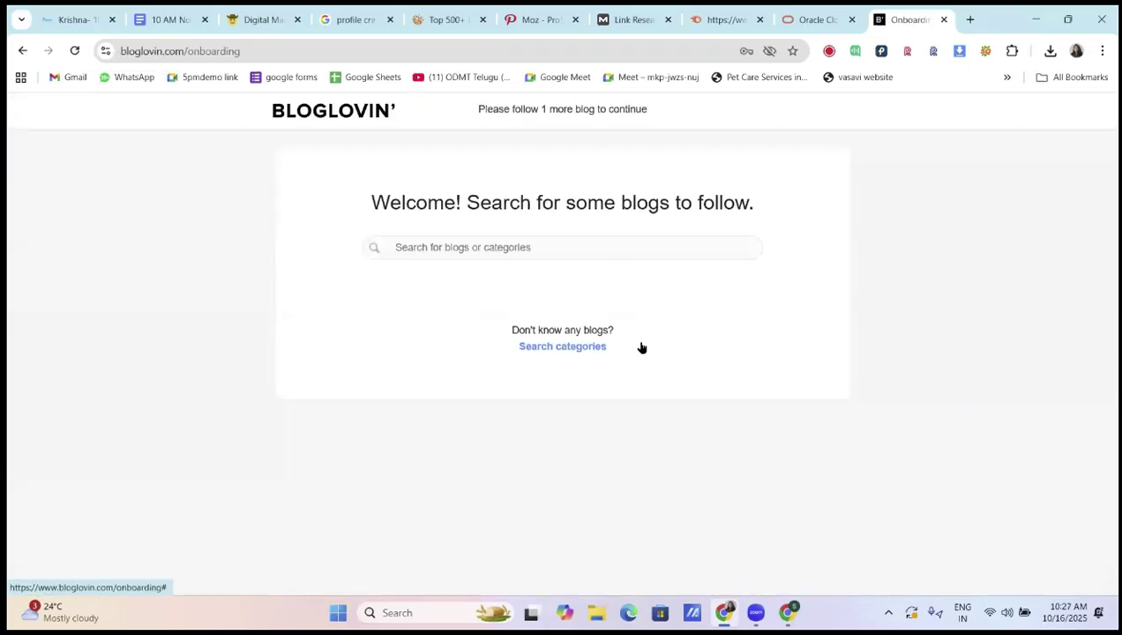
{"action": "left_click", "coordinate": [500, 247]}
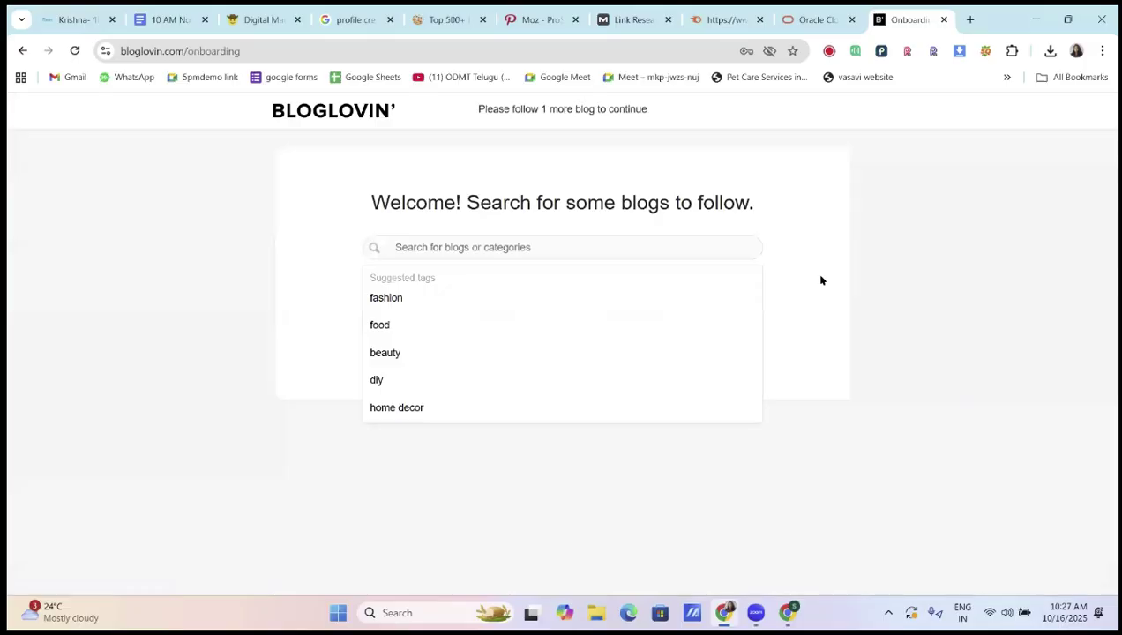
{"action": "left_click", "coordinate": [714, 182]}
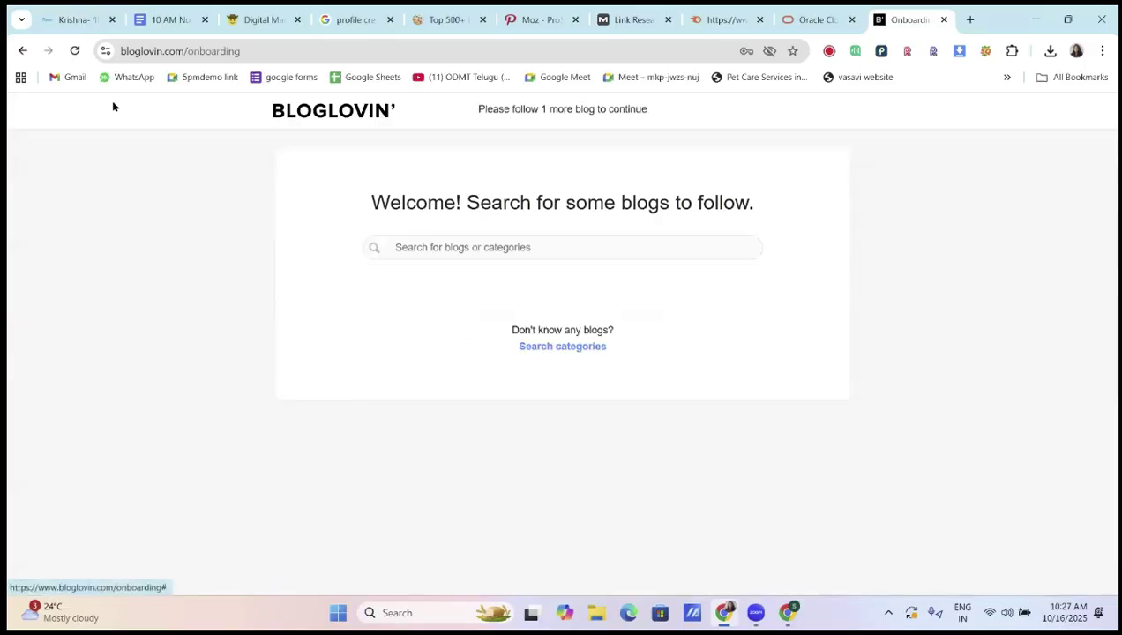
{"action": "double_click", "coordinate": [341, 48]}
{"action": "key", "text": "BackSpace"}
{"action": "key", "text": "Return"}
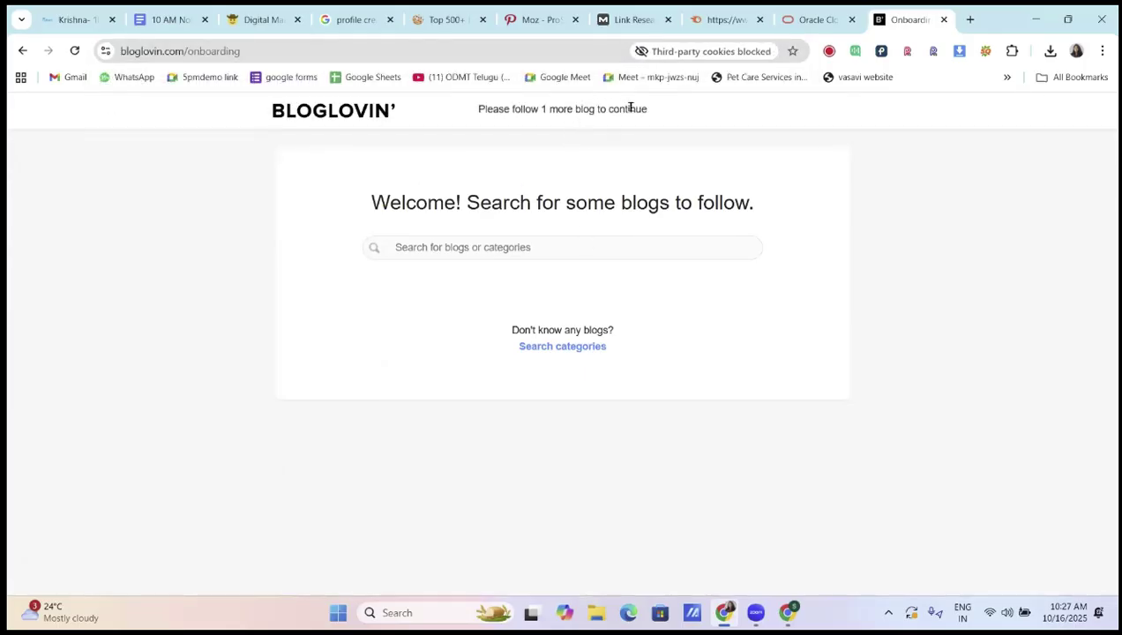
Follow the Cook Republic blog from the food tag, finish onboarding and dismiss the welcome banner
{"action": "left_click", "coordinate": [525, 246]}
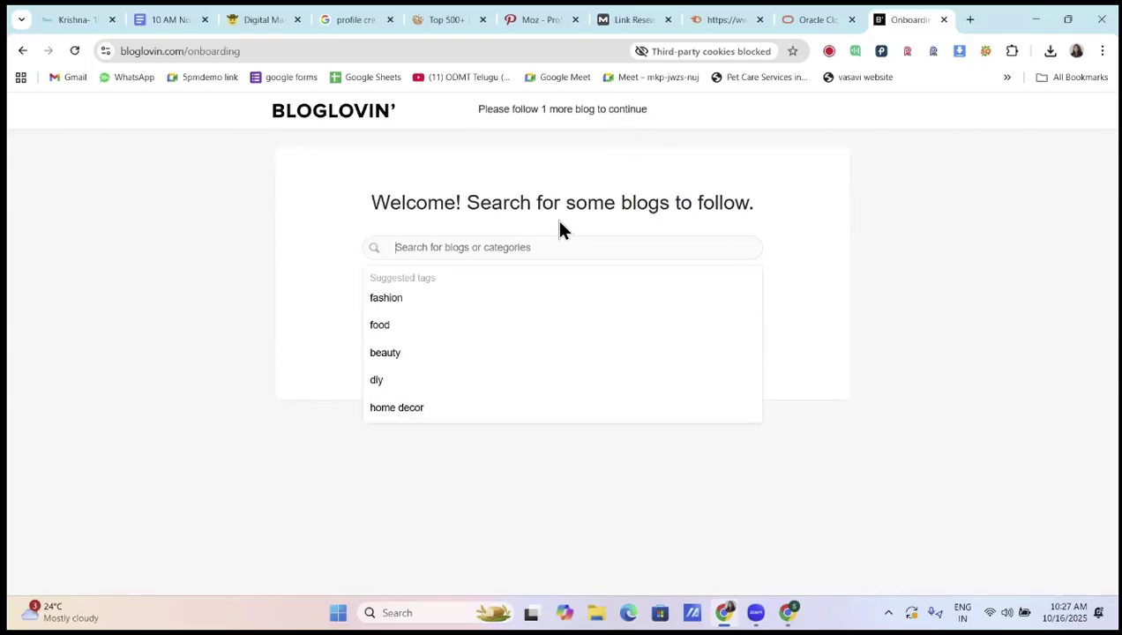
{"action": "left_click", "coordinate": [407, 331]}
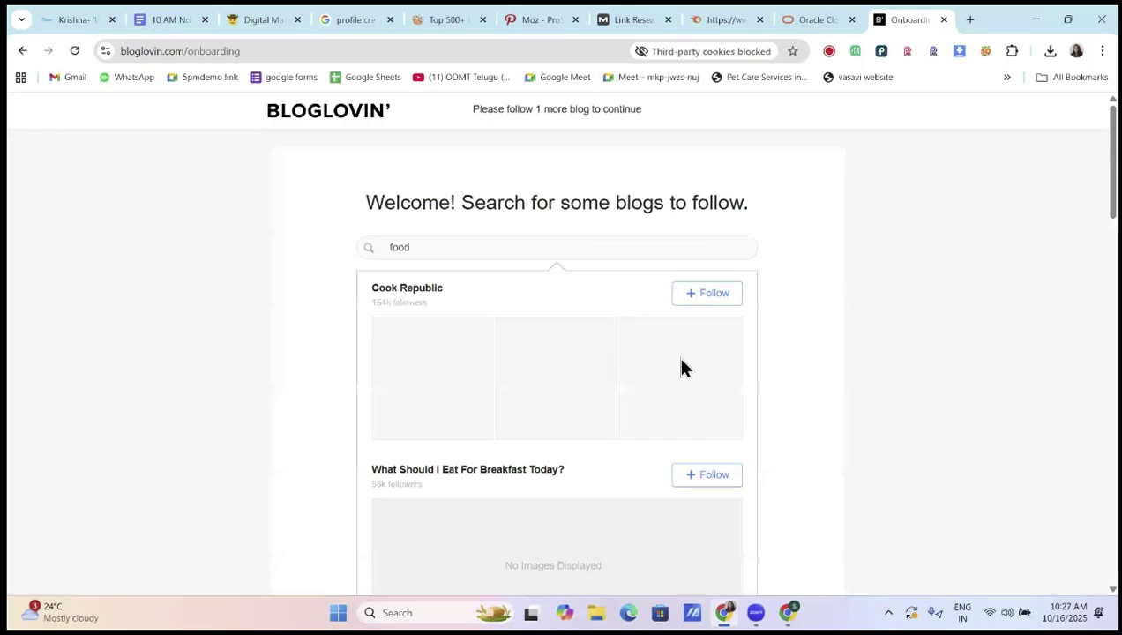
{"action": "scroll", "coordinate": [682, 367], "scroll_direction": "down", "scroll_amount": 1}
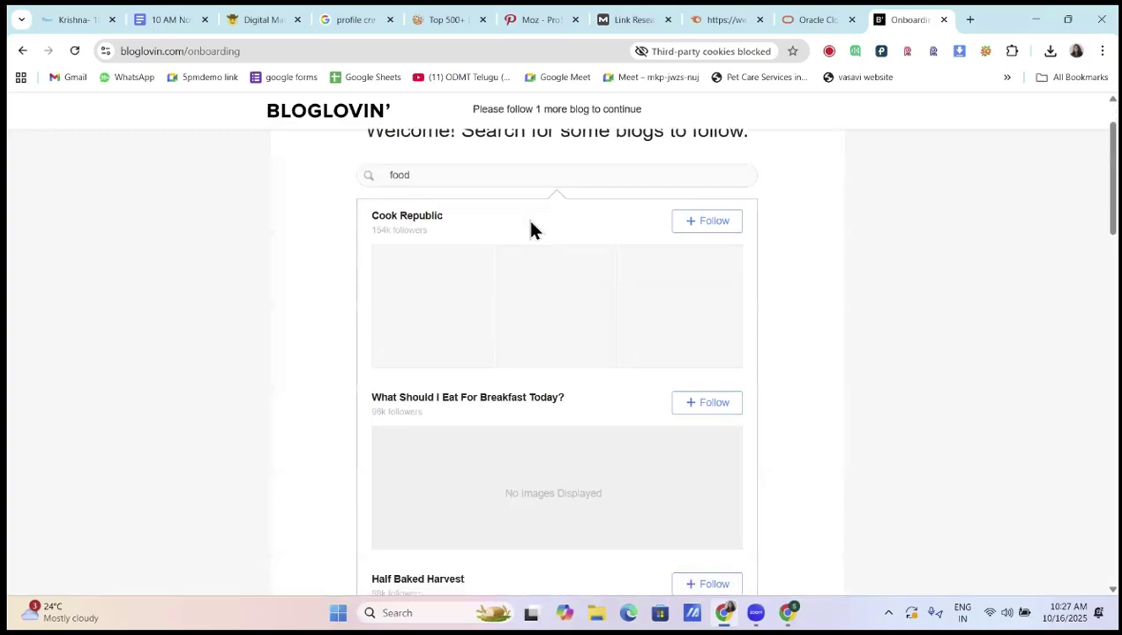
{"action": "left_click", "coordinate": [713, 225]}
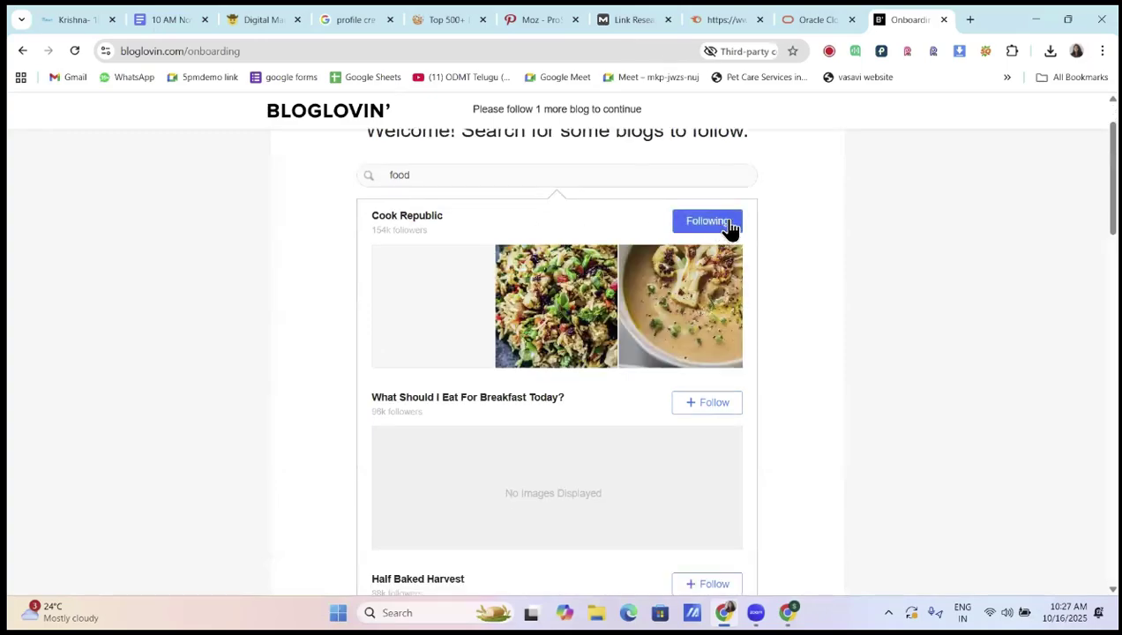
{"action": "left_click", "coordinate": [827, 111]}
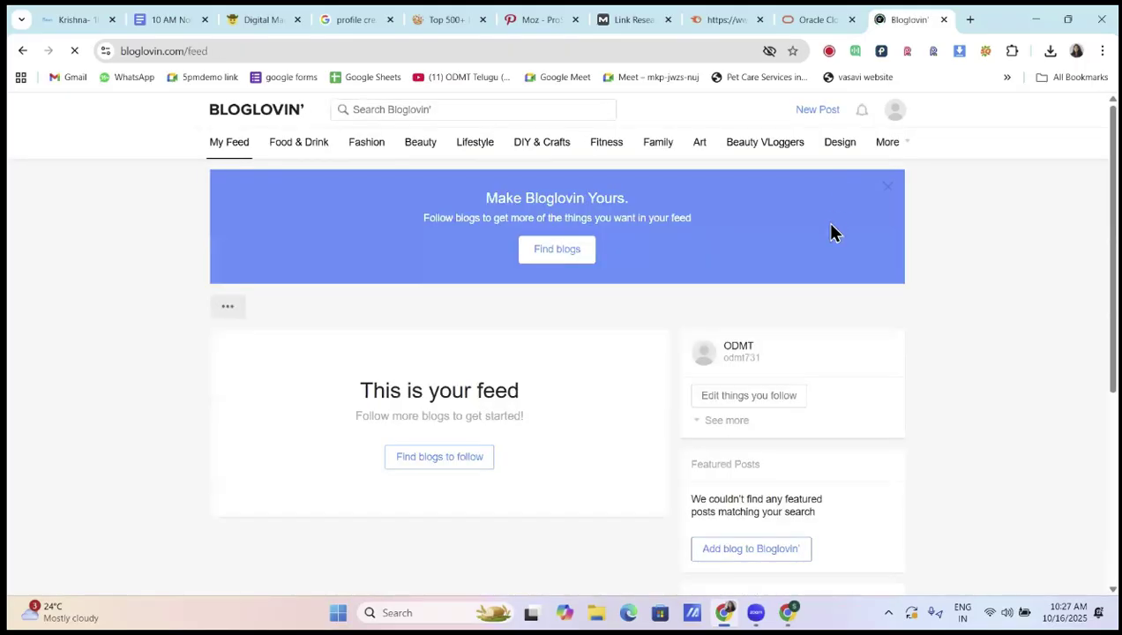
{"action": "left_click", "coordinate": [889, 187]}
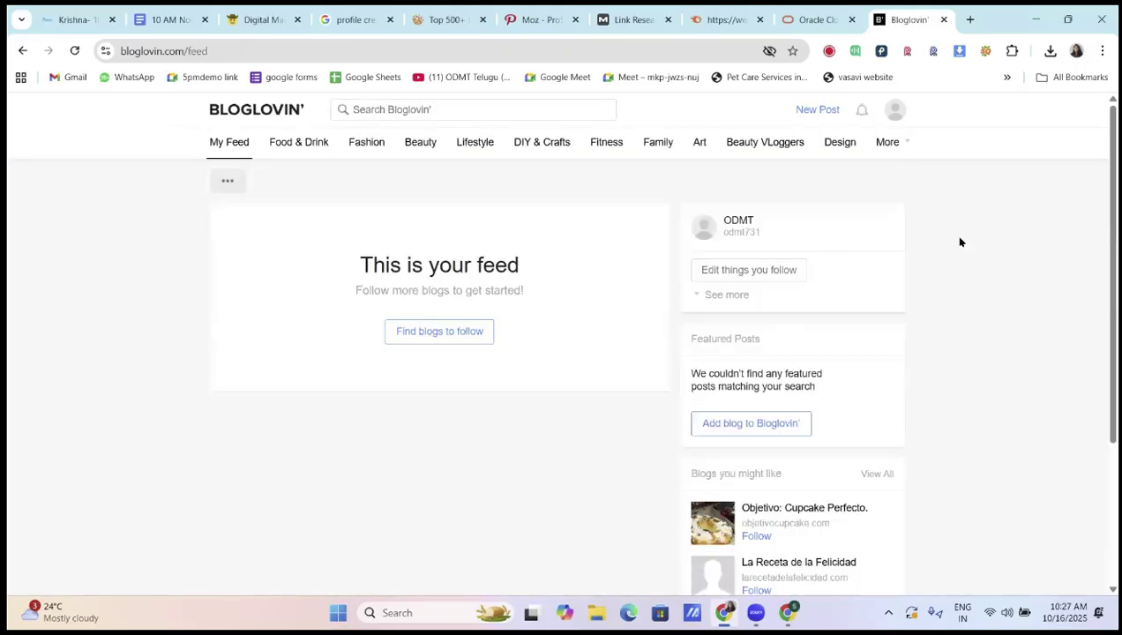
Check the 10 AM Notes document, then open the account's profile settings in Bloglovin
{"action": "left_click", "coordinate": [167, 19]}
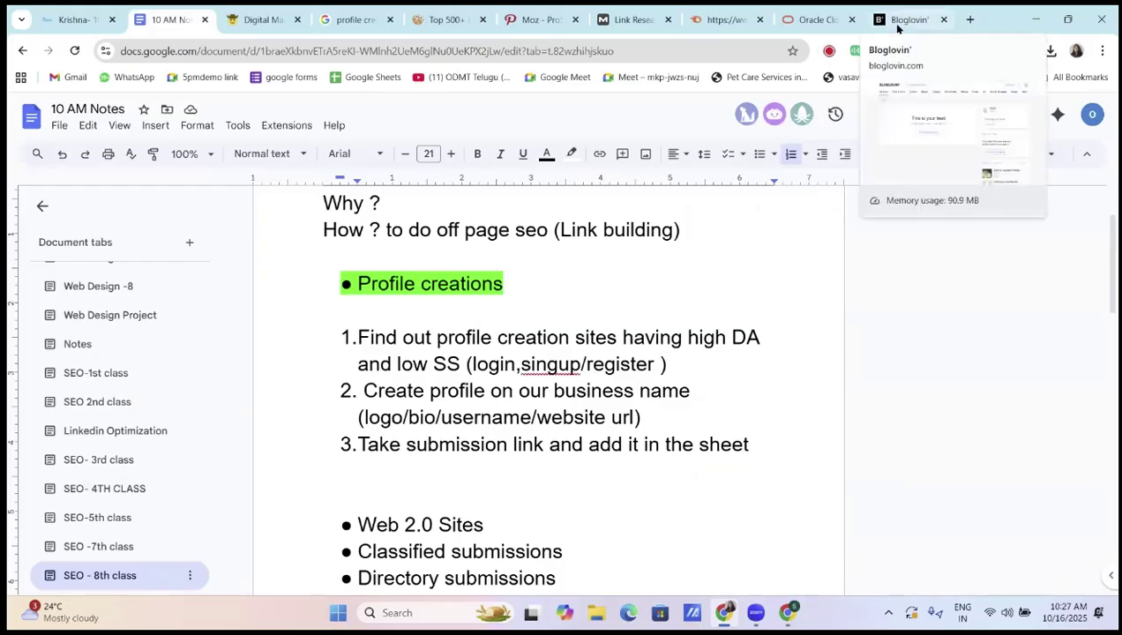
{"action": "left_click", "coordinate": [900, 19]}
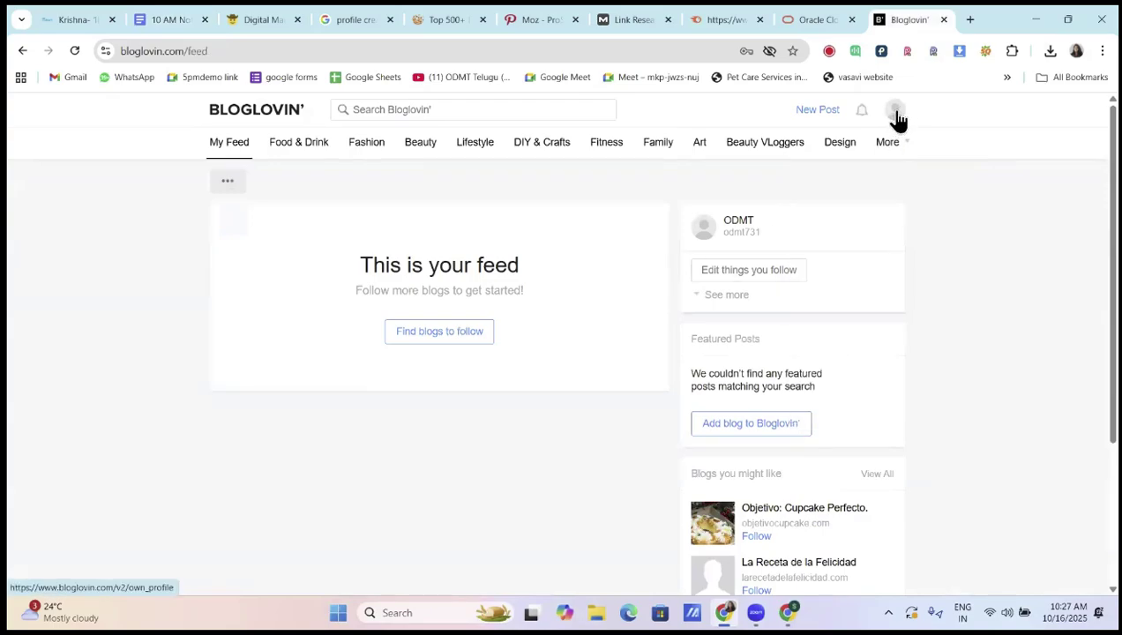
{"action": "mouse_move", "coordinate": [898, 115]}
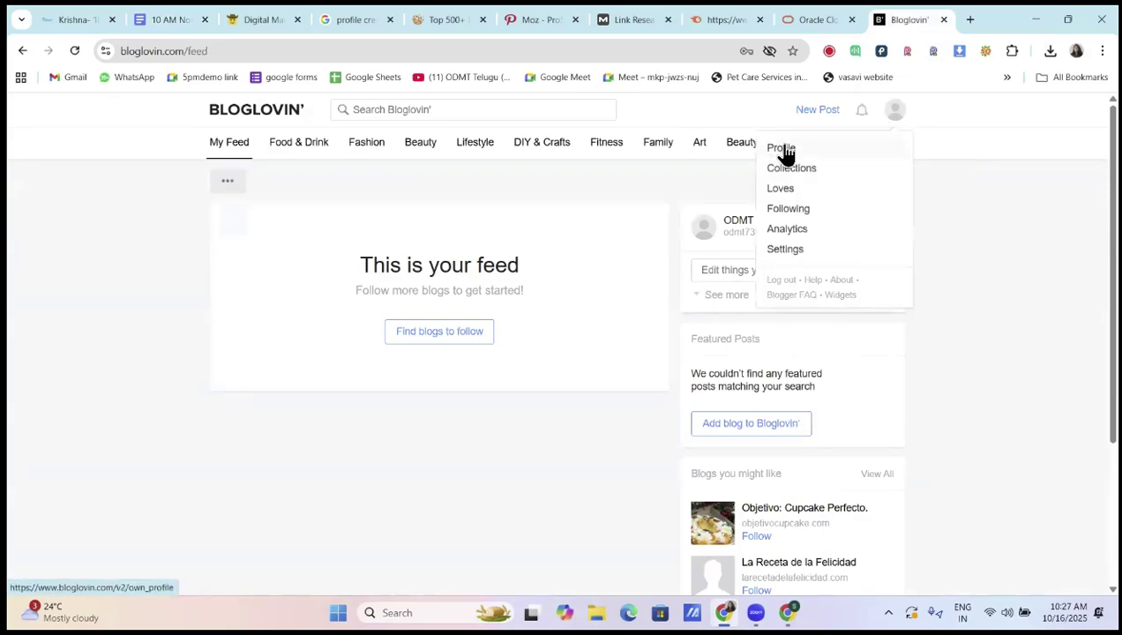
{"action": "left_click", "coordinate": [786, 148]}
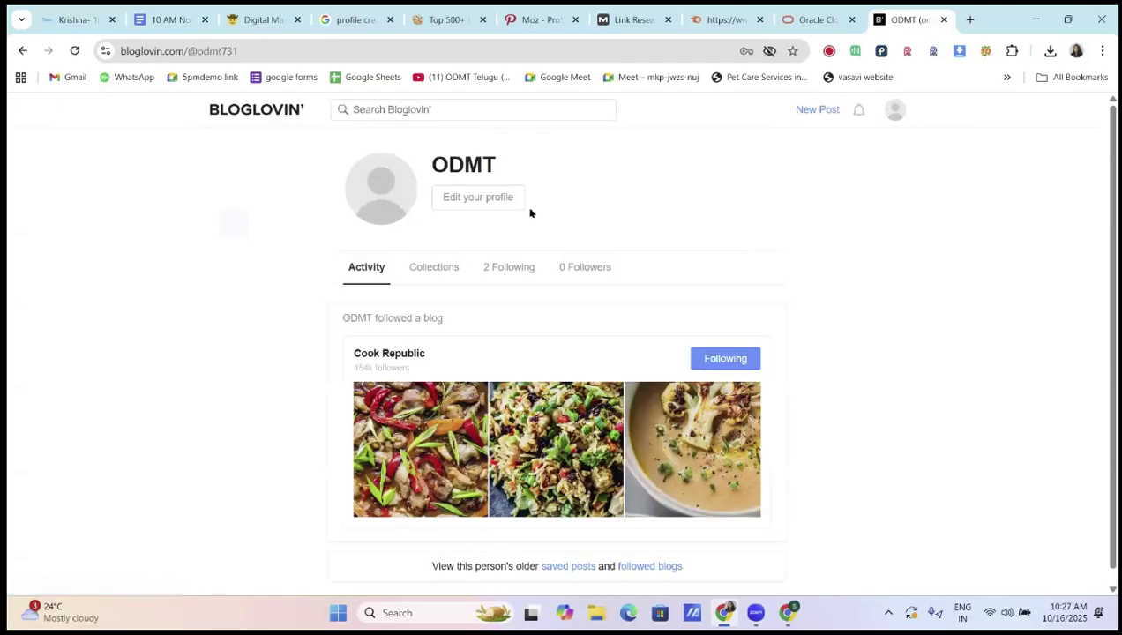
{"action": "left_click", "coordinate": [495, 200]}
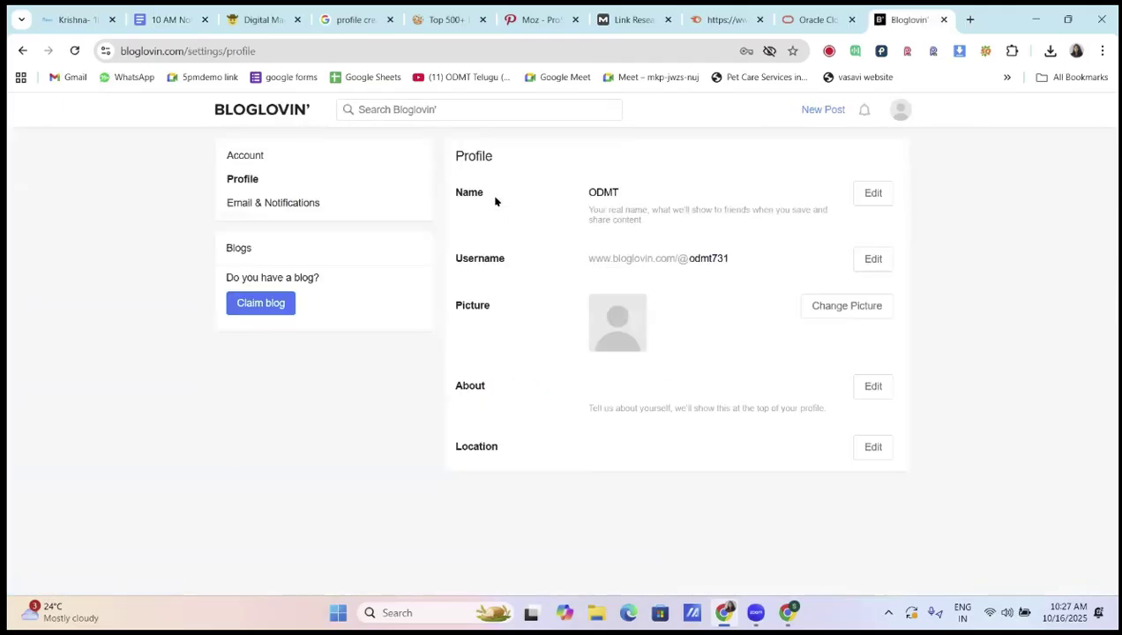
Try renaming the username with 'telugu' appended and save, which is rejected as already in use
{"action": "double_click", "coordinate": [622, 193]}
{"action": "left_click_drag", "start_coordinate": [689, 257], "coordinate": [737, 264]}
{"action": "left_click", "coordinate": [723, 258]}
{"action": "left_click", "coordinate": [876, 265]}
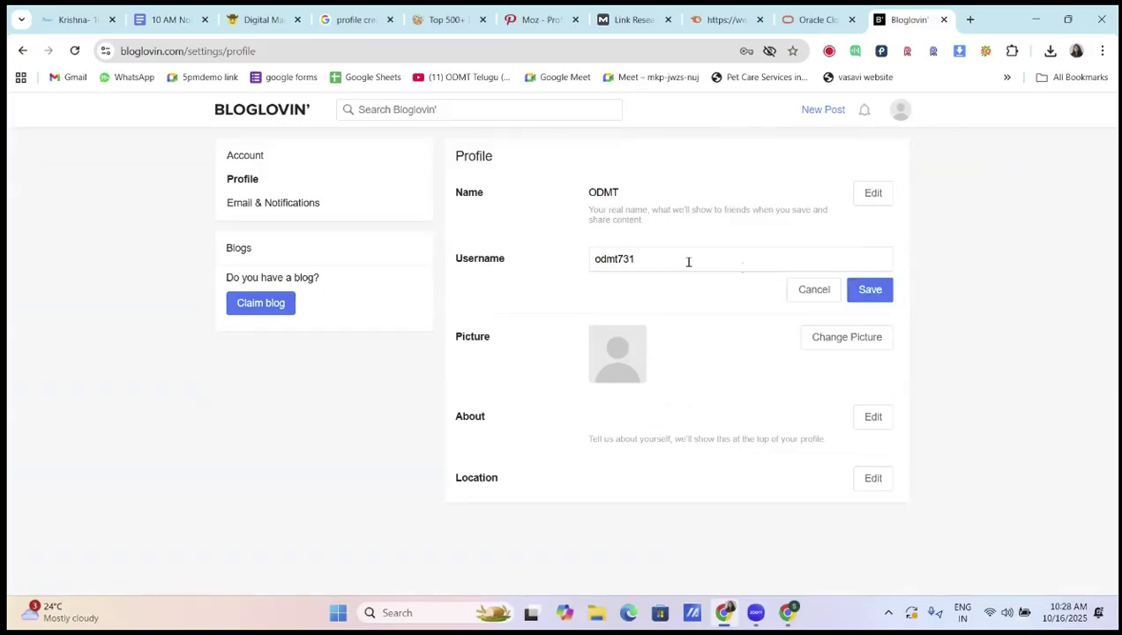
{"action": "key", "text": "BackSpace"}
{"action": "key", "text": "BackSpace"}
{"action": "key", "text": "BackSpace"}
{"action": "type", "text": "onl"}
{"action": "key", "text": "BackSpace"}
{"action": "key", "text": "BackSpace"}
{"action": "key", "text": "BackSpace"}
{"action": "type", "text": "telugu"}
{"action": "left_click", "coordinate": [870, 290]}
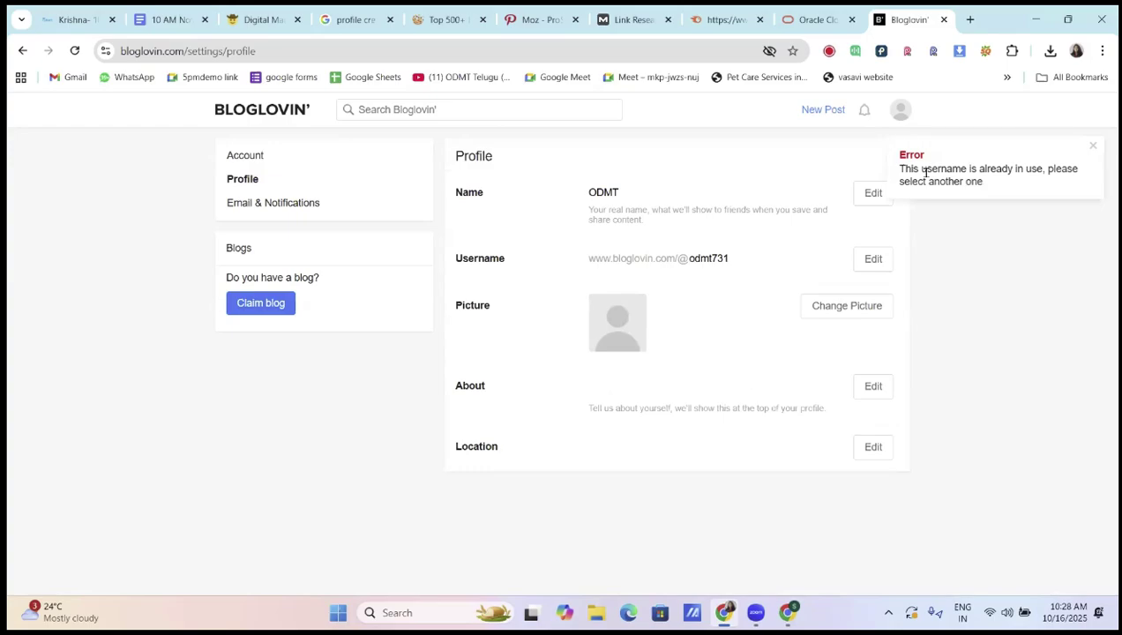
{"action": "double_click", "coordinate": [604, 192]}
{"action": "left_click_drag", "start_coordinate": [686, 257], "coordinate": [731, 258]}
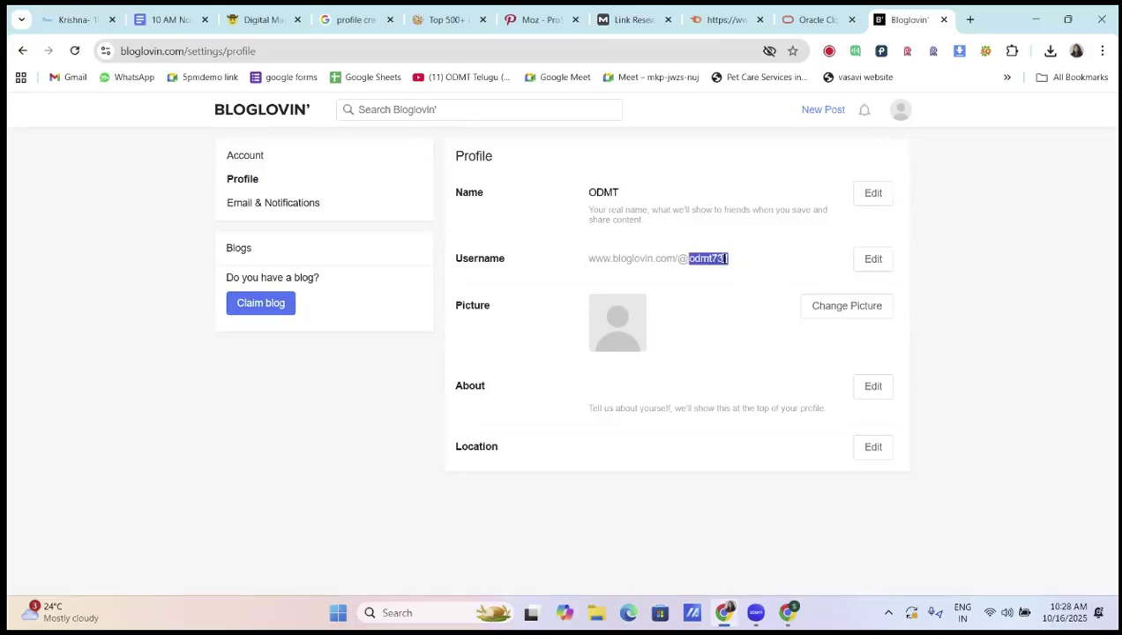
{"action": "left_click", "coordinate": [725, 258]}
{"action": "mouse_move", "coordinate": [590, 192]}
{"action": "left_mouse_down"}
{"action": "mouse_move", "coordinate": [642, 210]}
{"action": "mouse_move", "coordinate": [606, 193]}
{"action": "left_mouse_up"}
{"action": "left_click", "coordinate": [689, 246]}
{"action": "left_click_drag", "start_coordinate": [689, 257], "coordinate": [756, 267]}
{"action": "key", "text": "alt+Tab"}
{"action": "scroll", "coordinate": [413, 268], "scroll_direction": "up", "scroll_amount": 2}
{"action": "left_click_drag", "start_coordinate": [412, 304], "coordinate": [522, 305]}
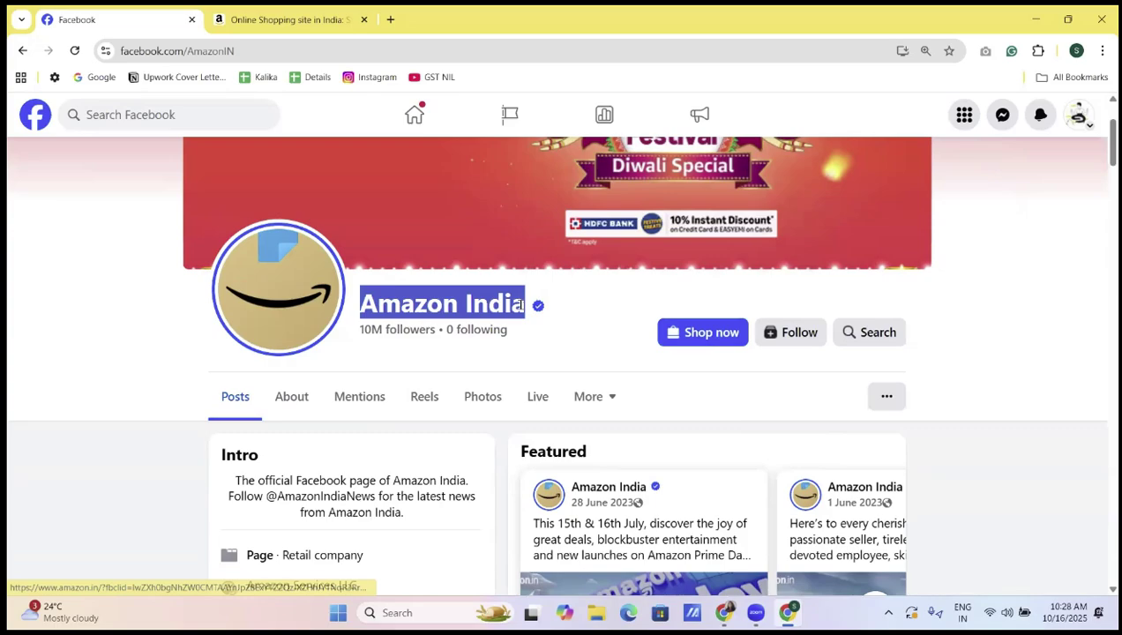
{"action": "left_click", "coordinate": [522, 305]}
{"action": "left_click_drag", "start_coordinate": [186, 51], "coordinate": [255, 56]}
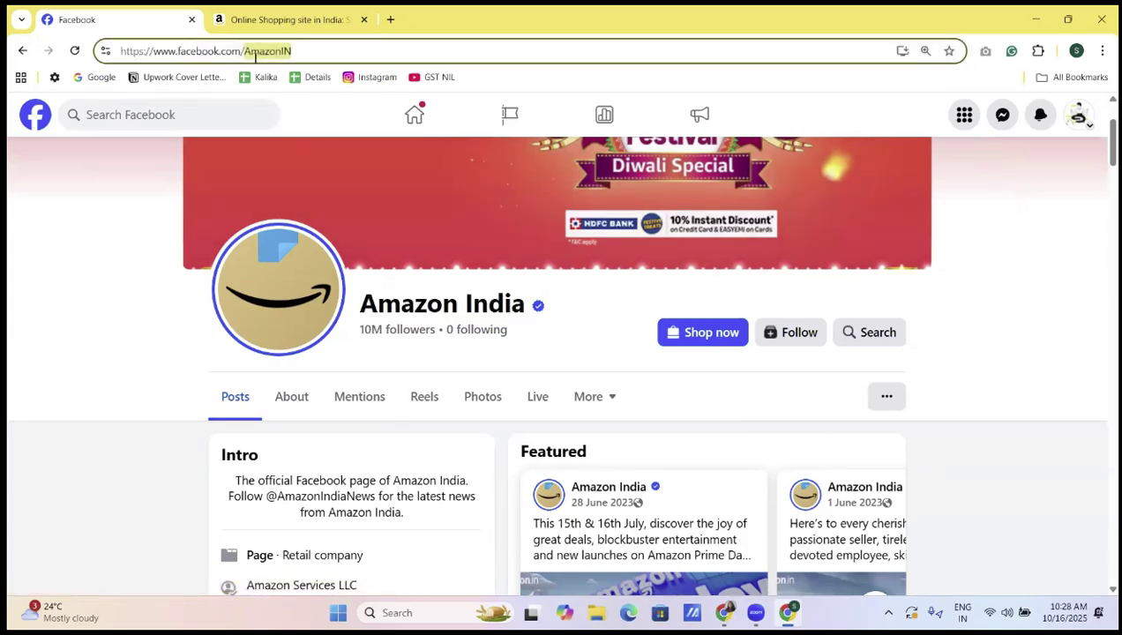
{"action": "left_click", "coordinate": [255, 57]}
{"action": "left_click_drag", "start_coordinate": [240, 51], "coordinate": [315, 50]}
{"action": "left_click_drag", "start_coordinate": [359, 304], "coordinate": [525, 304]}
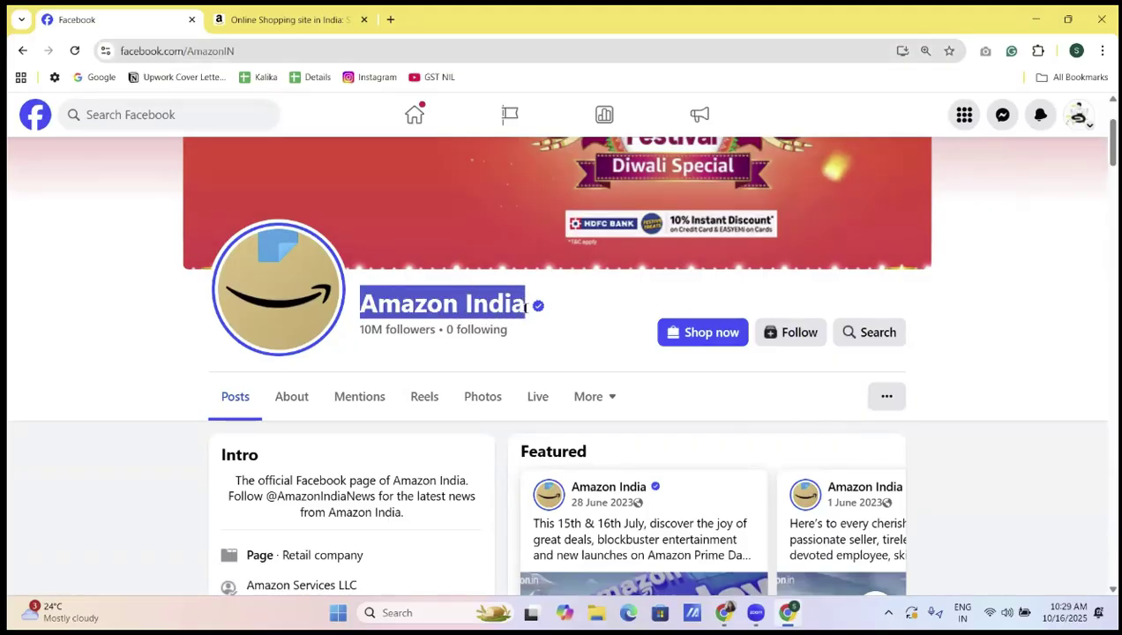
{"action": "left_click", "coordinate": [526, 307]}
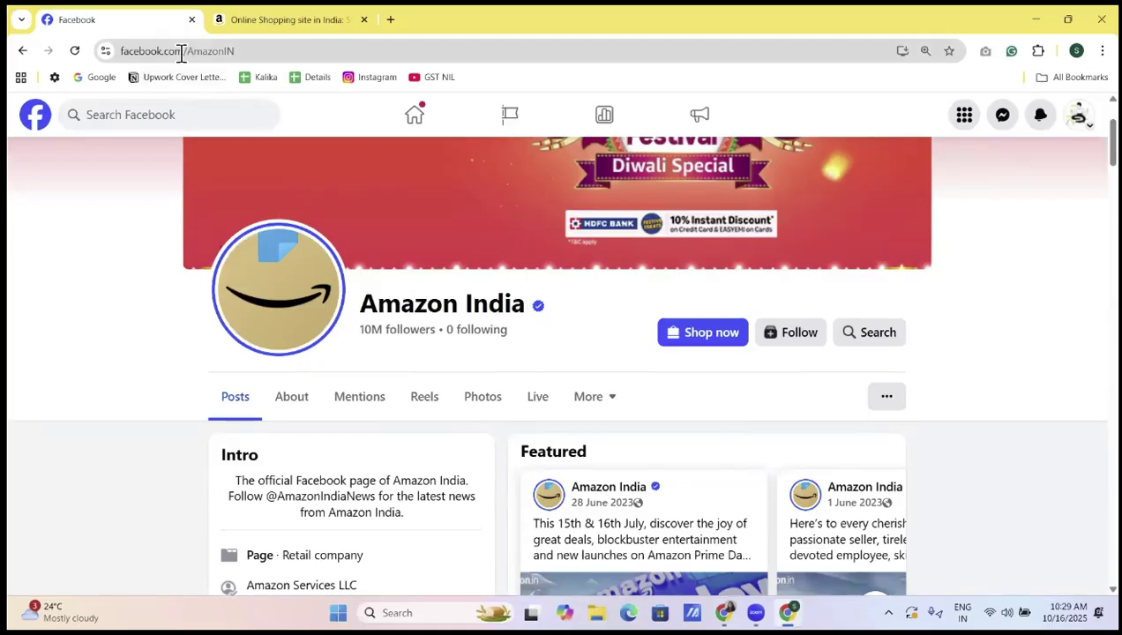
{"action": "left_click_drag", "start_coordinate": [188, 50], "coordinate": [303, 54]}
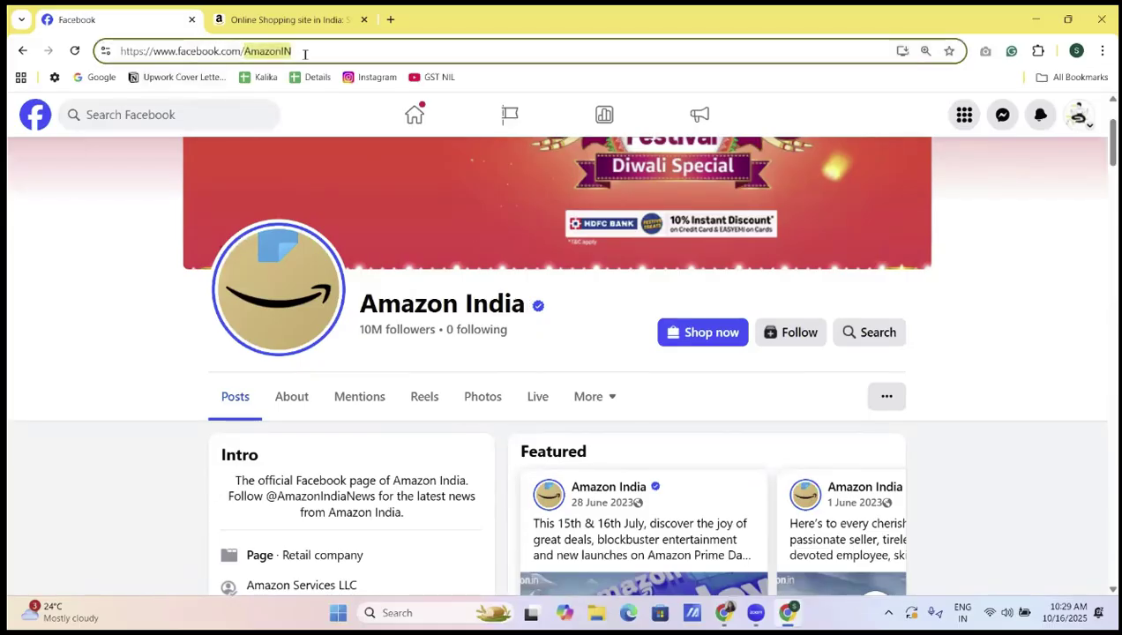
{"action": "left_click", "coordinate": [358, 53]}
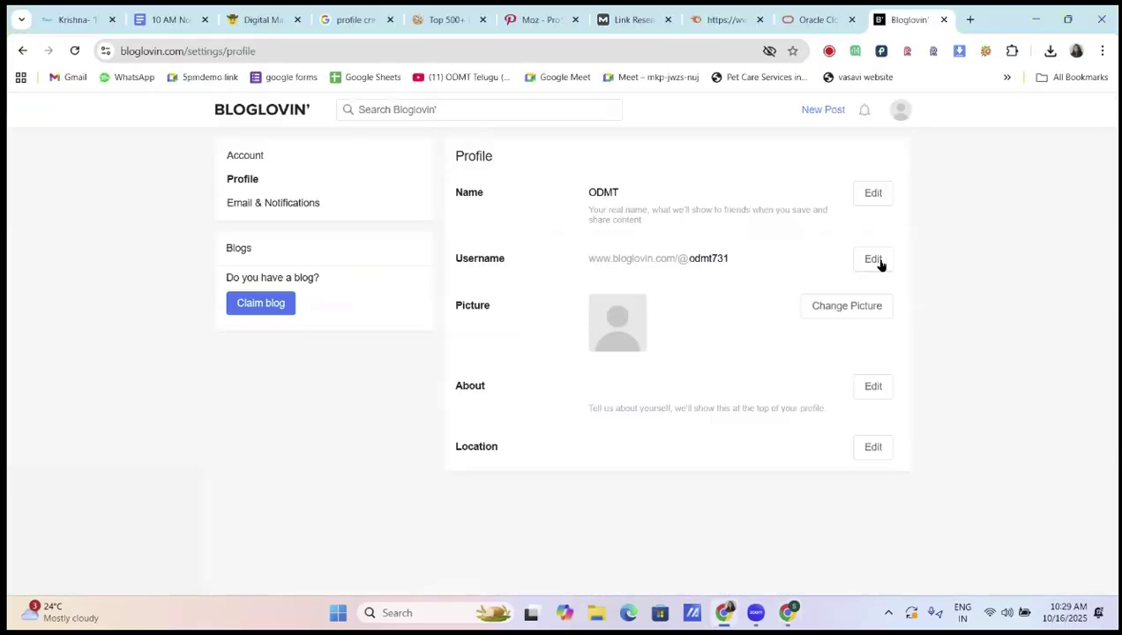
Change the username to odmtteluguonlinecourse and save it
{"action": "left_click", "coordinate": [873, 259]}
{"action": "key", "text": "BackSpace"}
{"action": "key", "text": "BackSpace"}
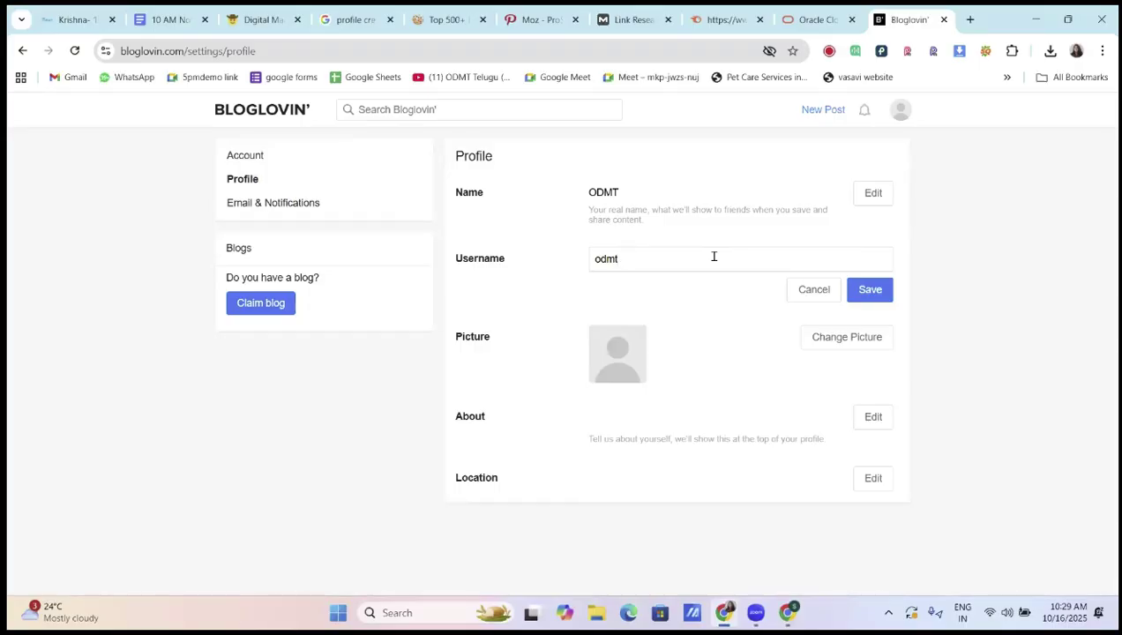
{"action": "type", "text": "teluguonlinecourse"}
{"action": "left_click", "coordinate": [879, 297]}
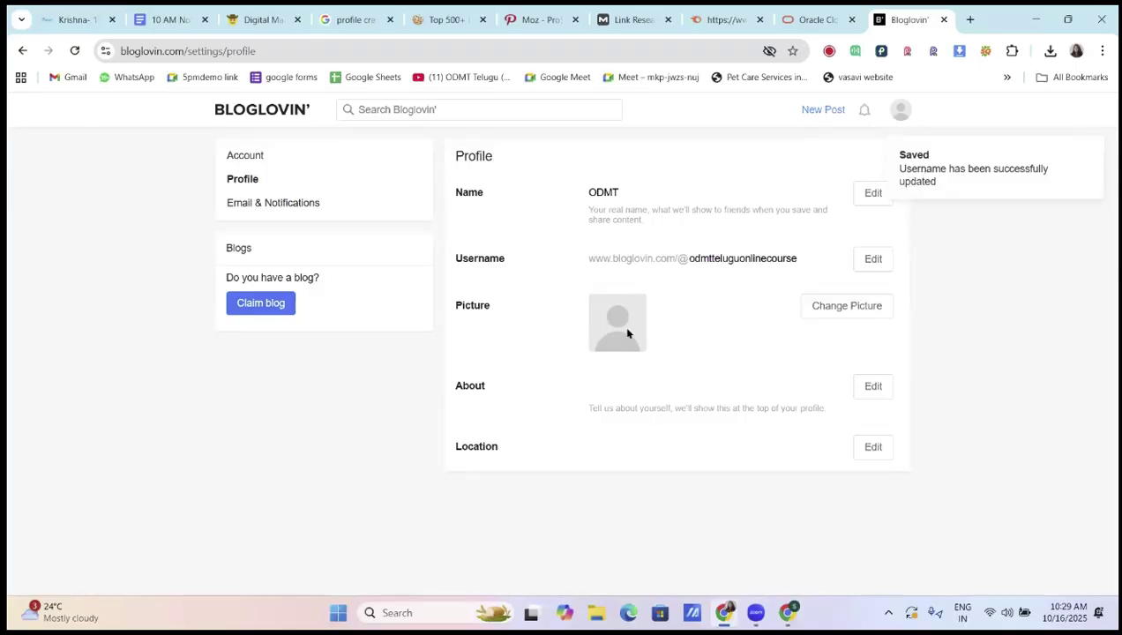
Upload the ODMT logo image as the profile picture
{"action": "left_click", "coordinate": [862, 310]}
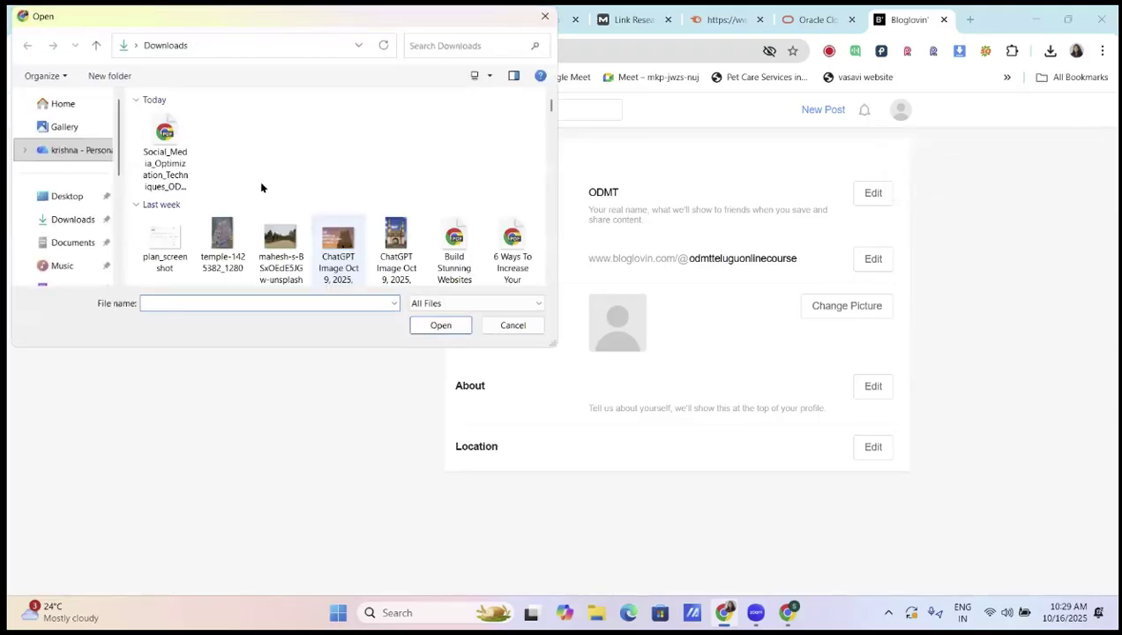
{"action": "scroll", "coordinate": [261, 187], "scroll_direction": "down", "scroll_amount": 10}
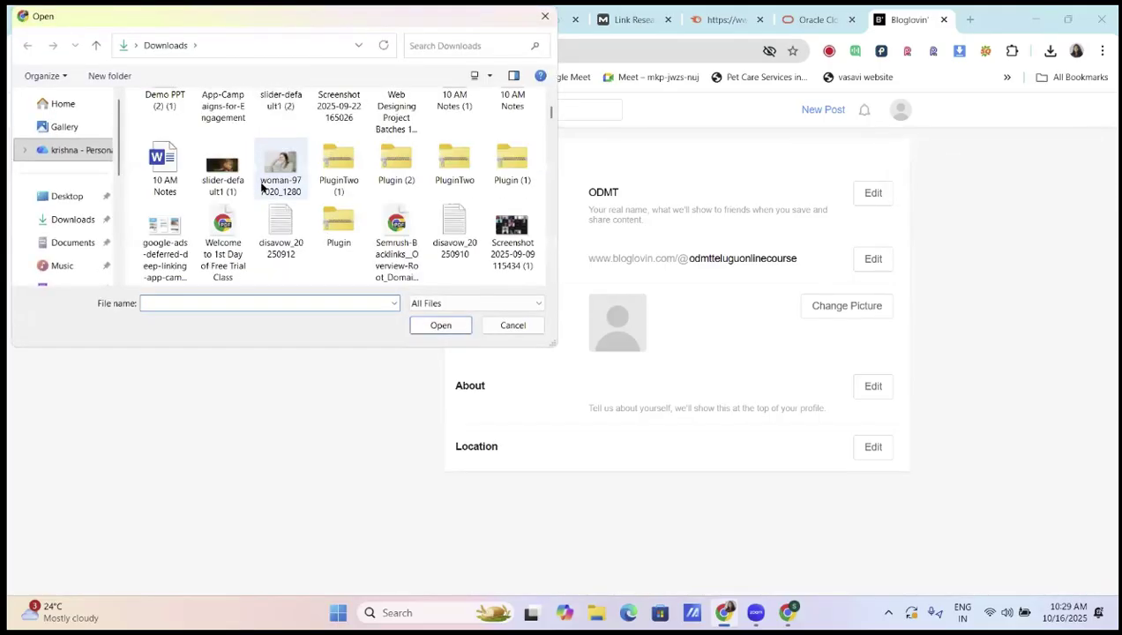
{"action": "scroll", "coordinate": [261, 187], "scroll_direction": "down", "scroll_amount": 5}
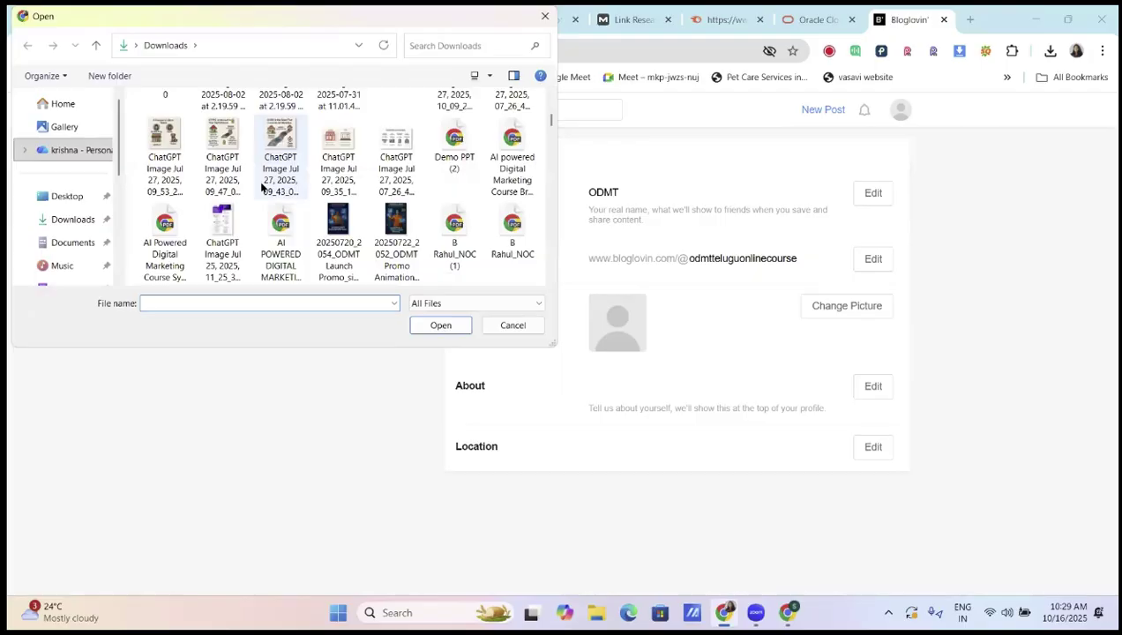
{"action": "scroll", "coordinate": [261, 187], "scroll_direction": "down", "scroll_amount": 2}
{"action": "left_click", "coordinate": [338, 231]}
{"action": "left_click", "coordinate": [420, 326]}
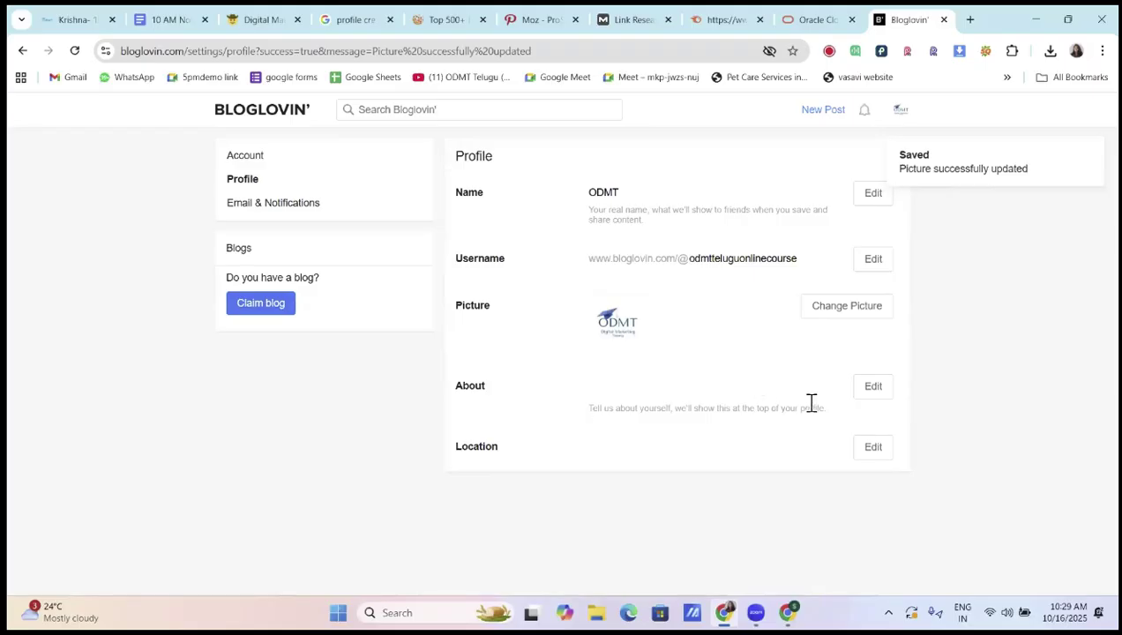
Write an About description offering the best digital marketing course in Hyderabad and try saving it
{"action": "left_click", "coordinate": [873, 389]}
{"action": "left_click", "coordinate": [610, 372]}
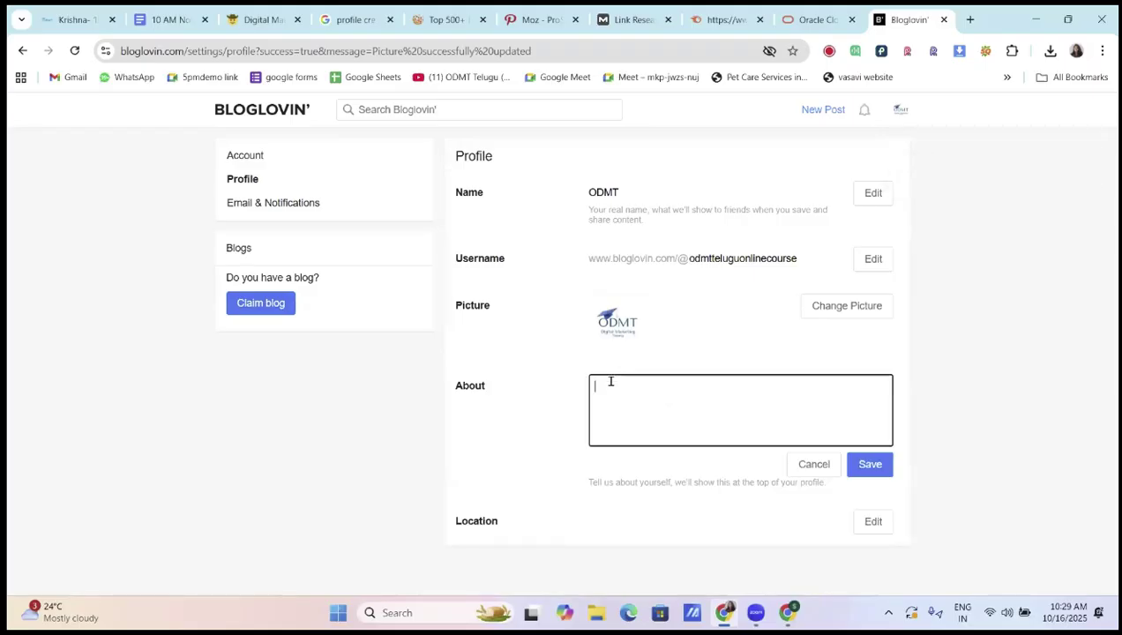
{"action": "type", "text": "We provide"}
{"action": "type", "text": " b"}
{"action": "key", "text": "BackSpace"}
{"action": "key", "text": "BackSpace"}
{"action": "type", "text": "the ebst"}
{"action": "key", "text": "BackSpace"}
{"action": "key", "text": "BackSpace"}
{"action": "key", "text": "BackSpace"}
{"action": "key", "text": "BackSpace"}
{"action": "type", "text": "best digital marketing"}
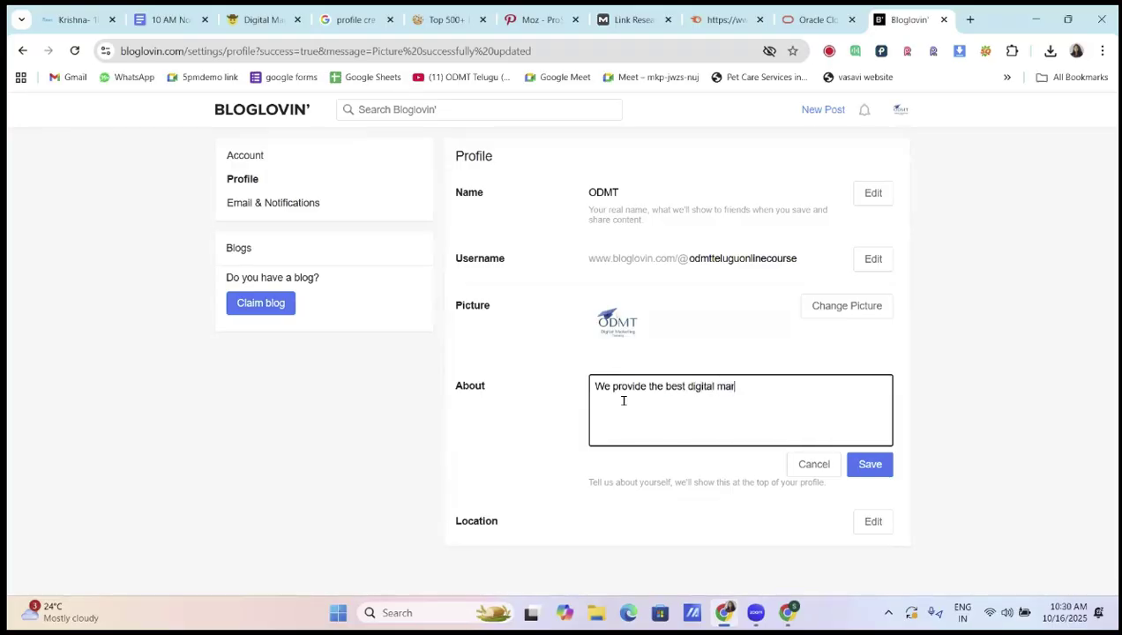
{"action": "type", "text": "rse in Hyderabad"}
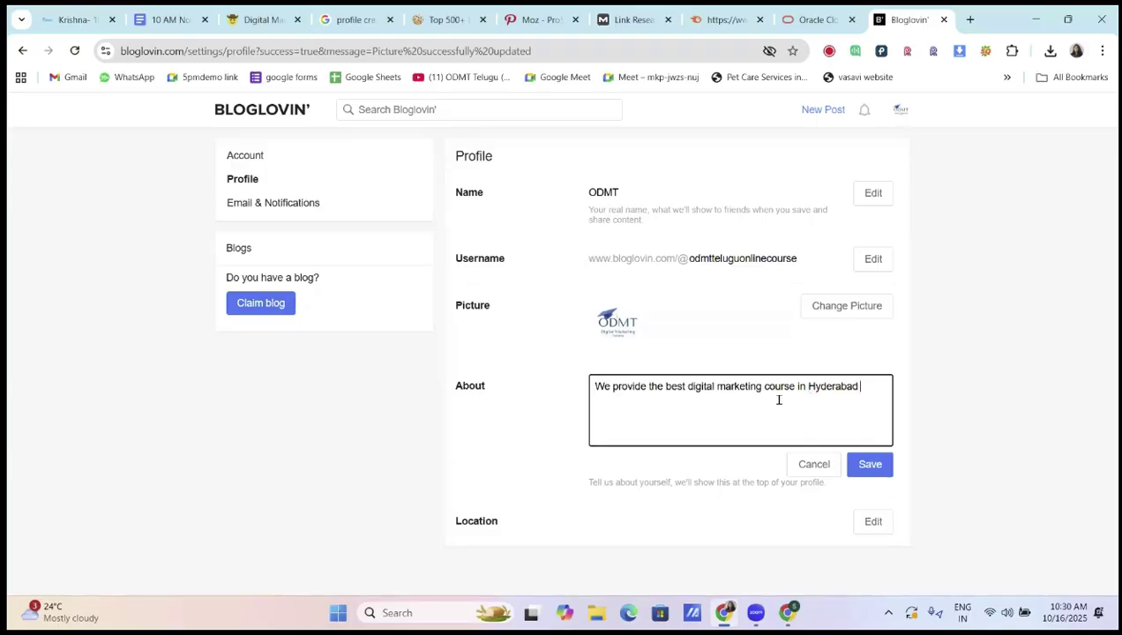
{"action": "left_click", "coordinate": [858, 472]}
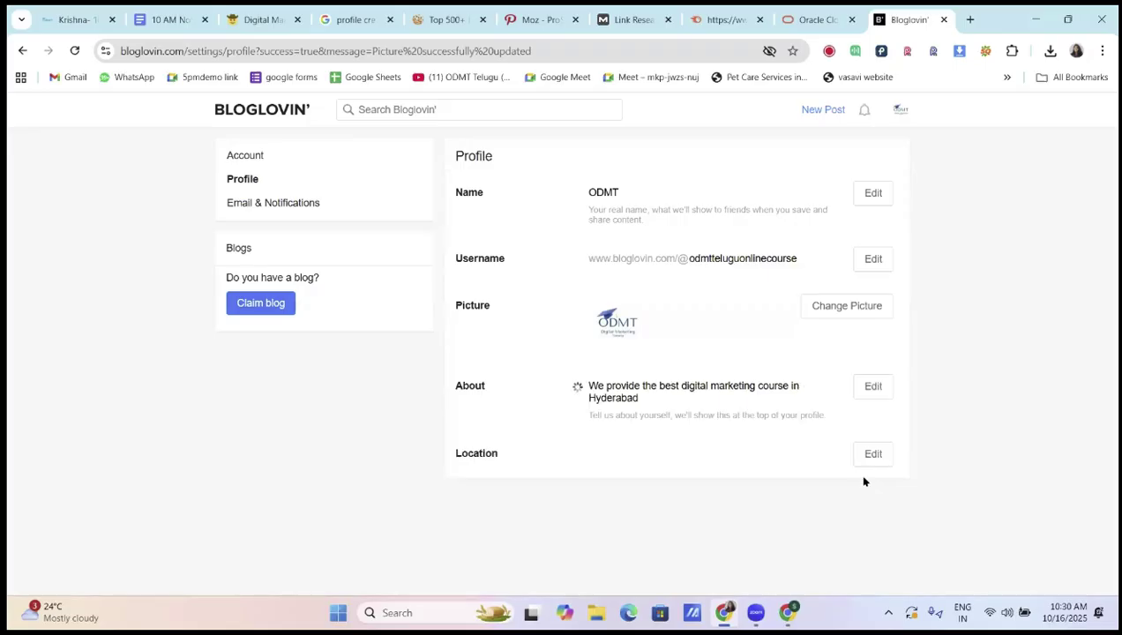
Set the profile location to hyderabad and save it
{"action": "left_click", "coordinate": [872, 457]}
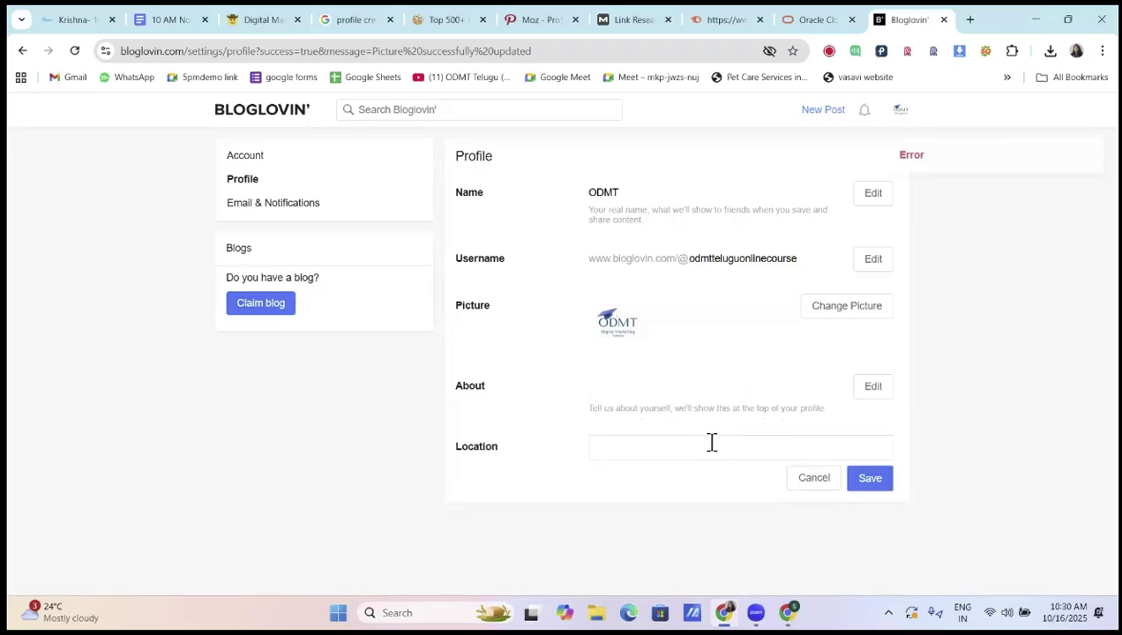
{"action": "type", "text": "hyderabad"}
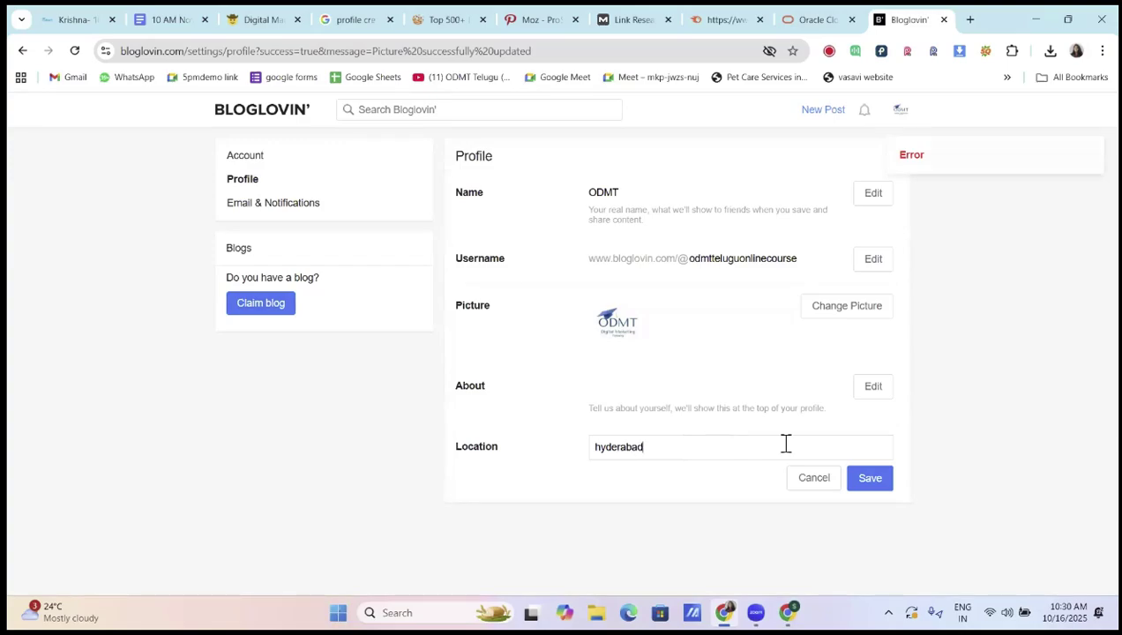
{"action": "left_click", "coordinate": [874, 480]}
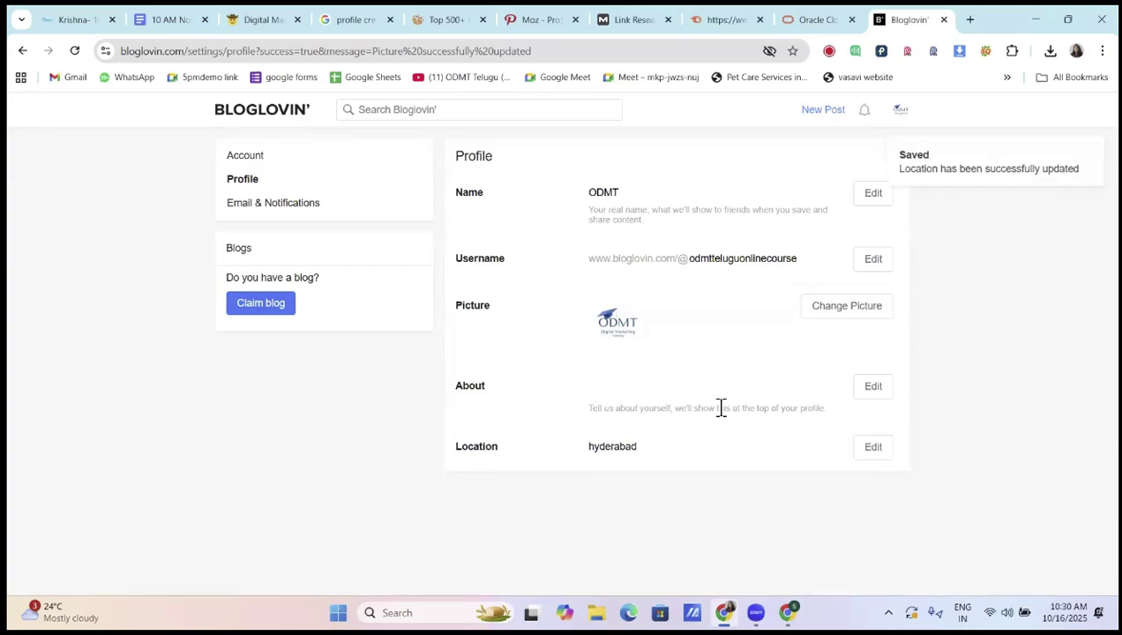
{"action": "left_click", "coordinate": [266, 156]}
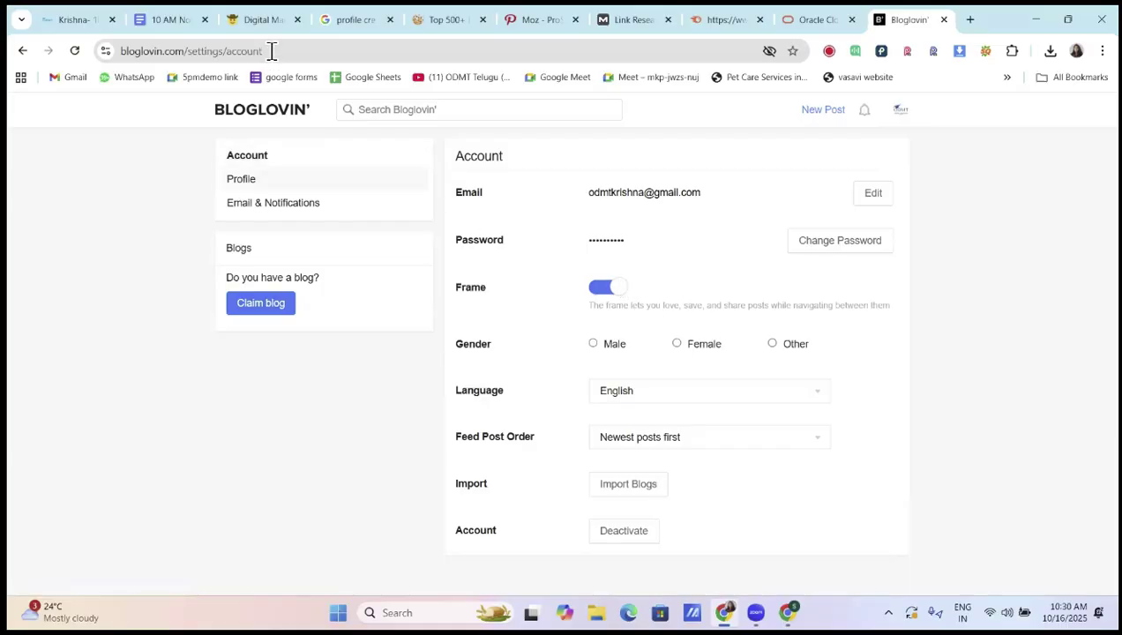
Review the logo/bio/username checklist in 10 AM Notes, then reload Bloglovin's Account settings
{"action": "left_click", "coordinate": [178, 19]}
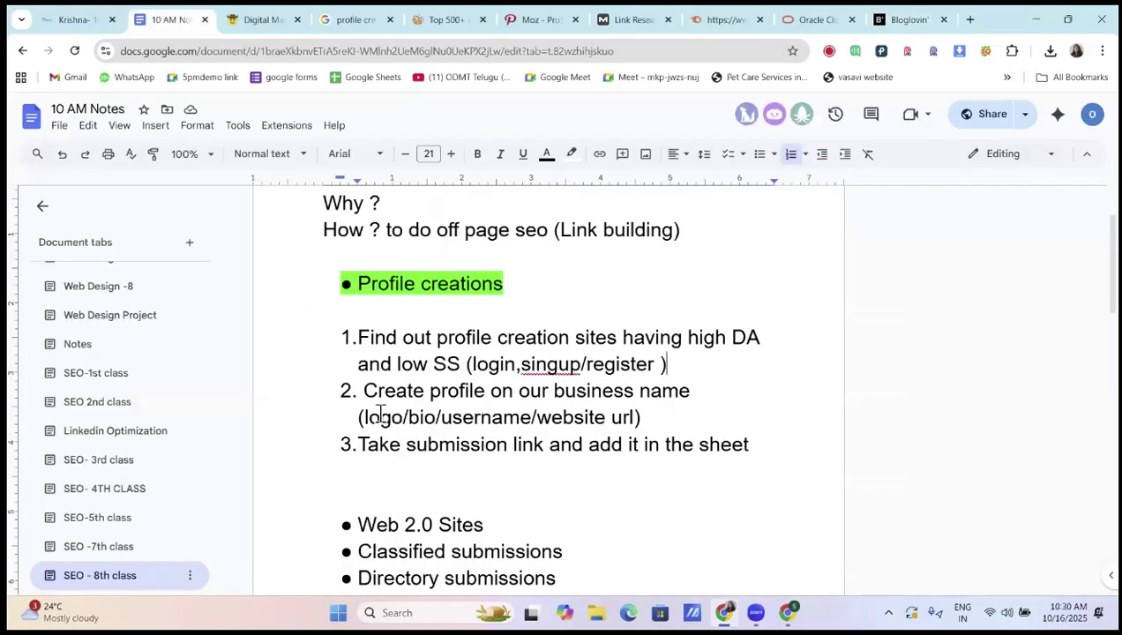
{"action": "left_click_drag", "start_coordinate": [367, 414], "coordinate": [411, 415]}
{"action": "left_click_drag", "start_coordinate": [522, 417], "coordinate": [547, 418]}
{"action": "left_click", "coordinate": [623, 419]}
{"action": "left_click", "coordinate": [909, 20]}
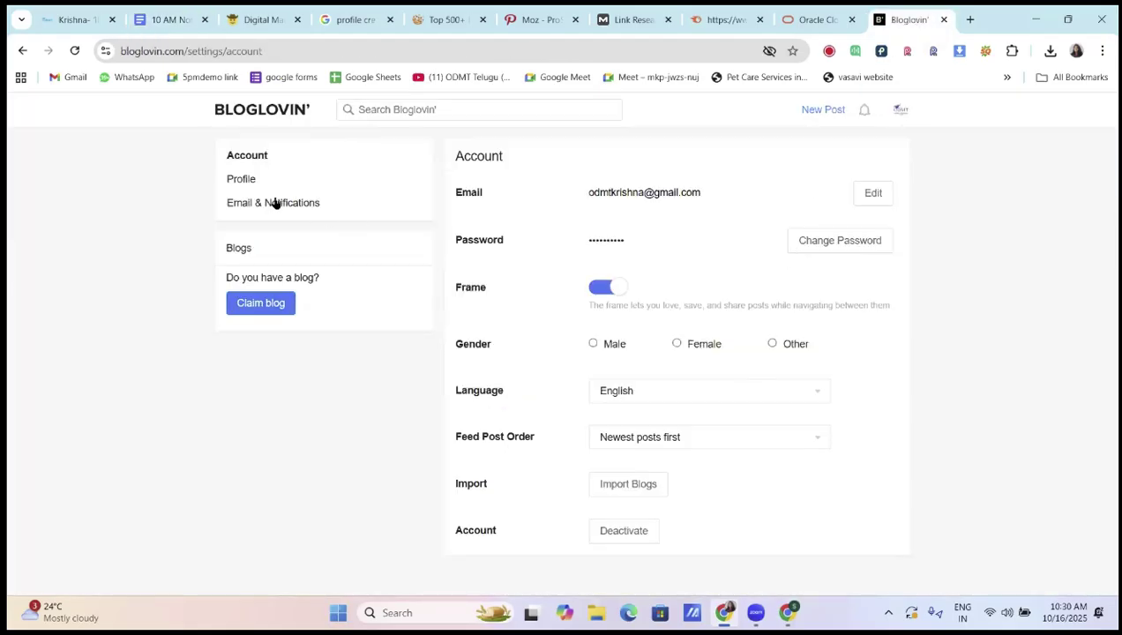
{"action": "left_click", "coordinate": [279, 156]}
{"action": "mouse_move", "coordinate": [898, 110]}
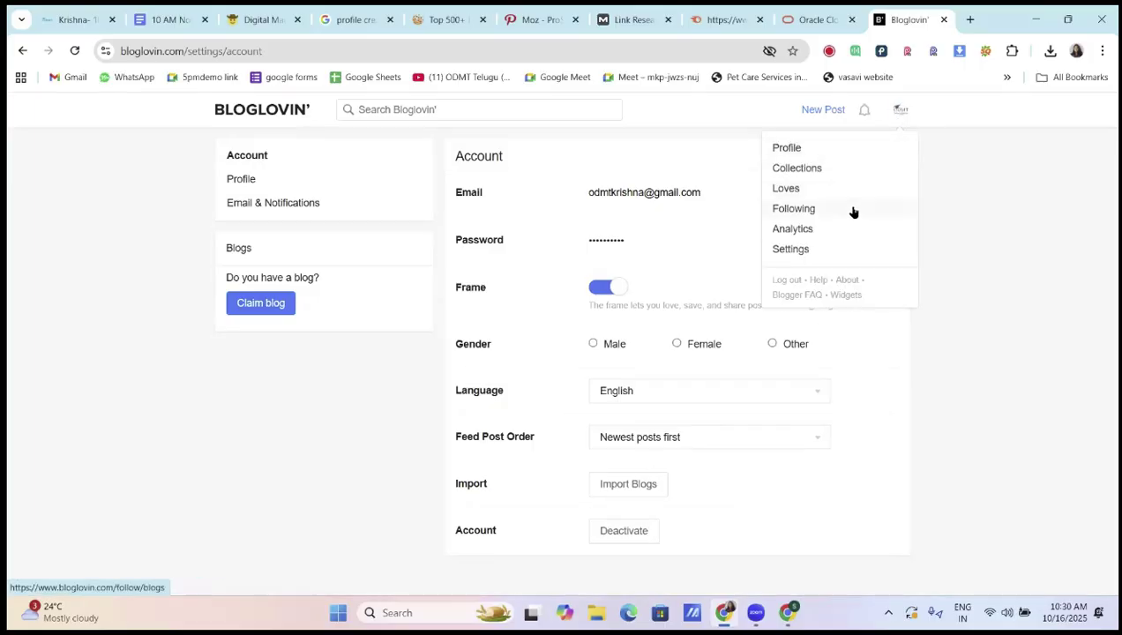
{"action": "left_click", "coordinate": [274, 306]}
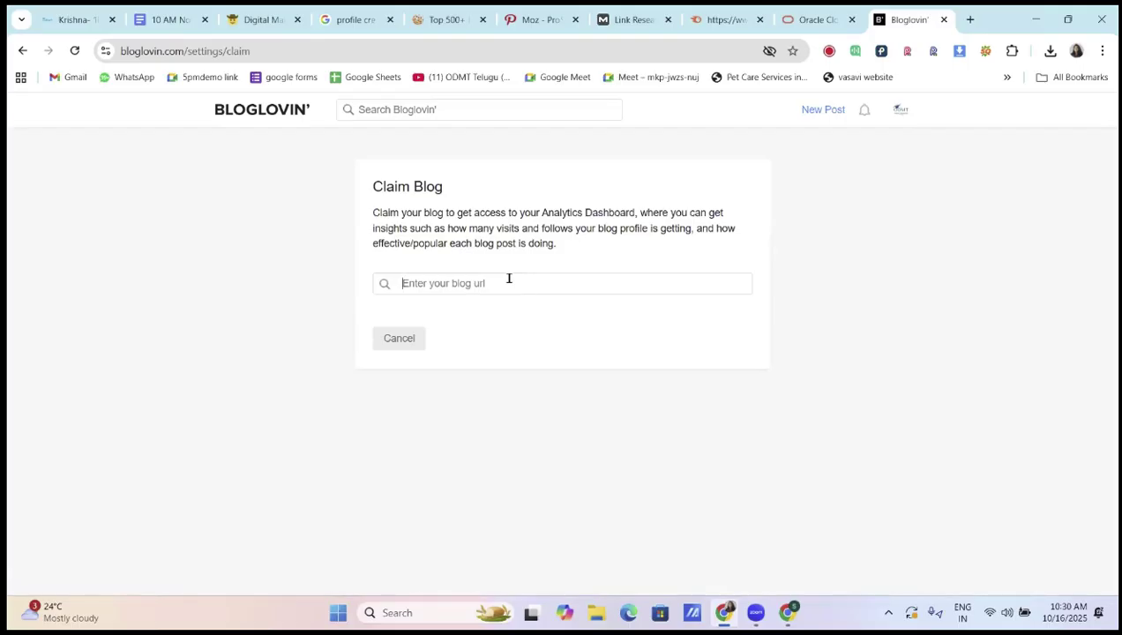
{"action": "type", "text": "https://o"}
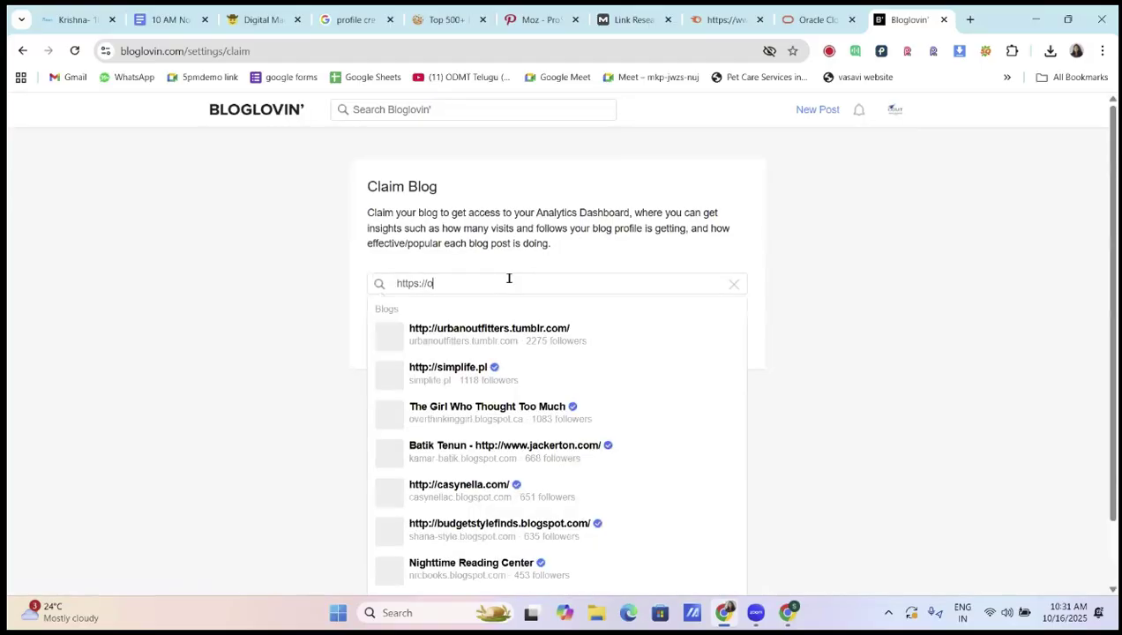
{"action": "type", "text": "dmt.in"}
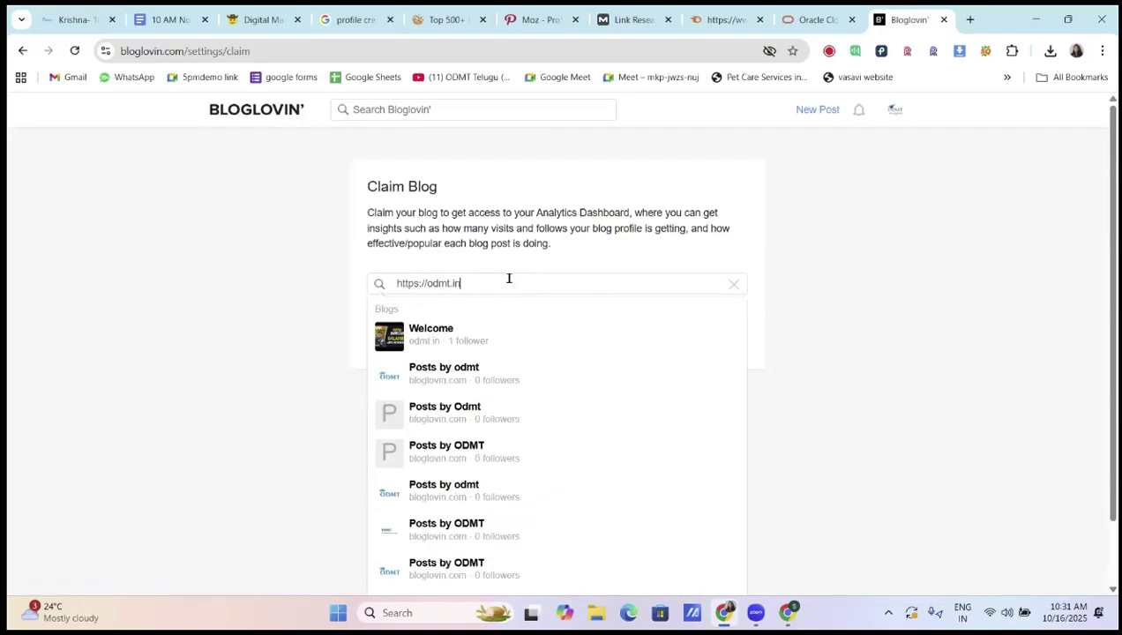
{"action": "left_click", "coordinate": [524, 283]}
{"action": "left_click", "coordinate": [557, 234]}
{"action": "left_click", "coordinate": [556, 234]}
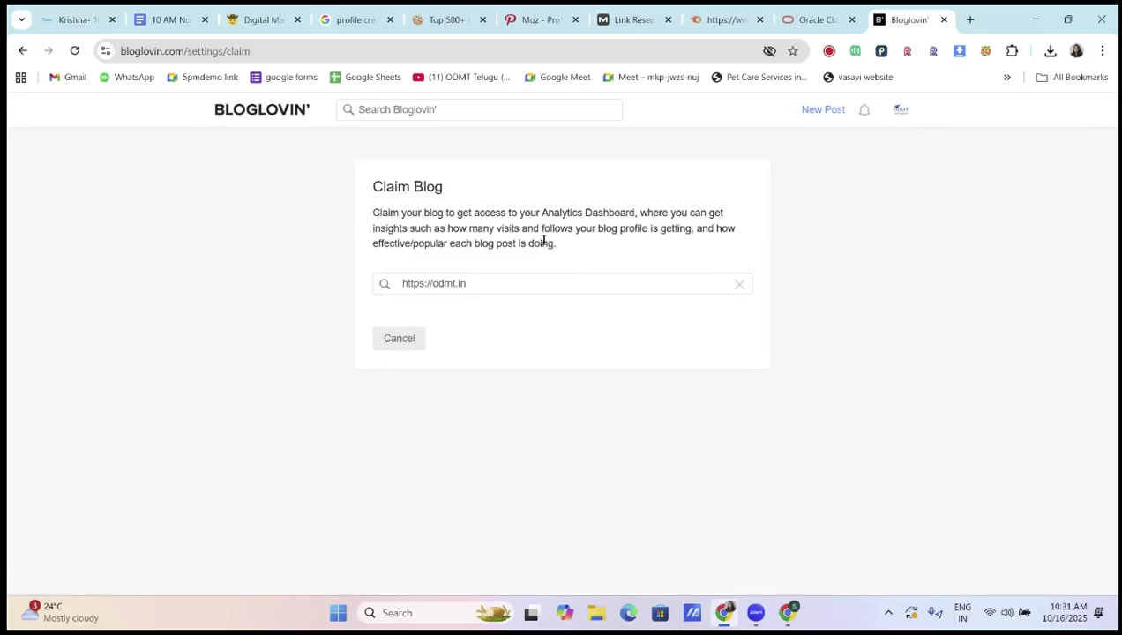
{"action": "left_click", "coordinate": [512, 282]}
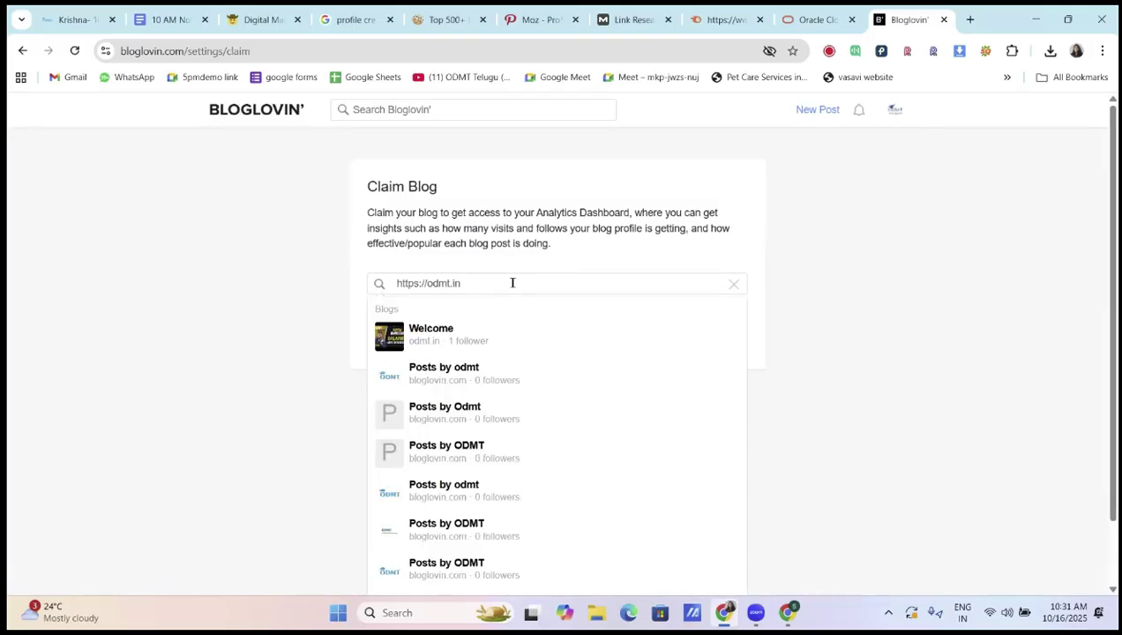
{"action": "left_click", "coordinate": [733, 283]}
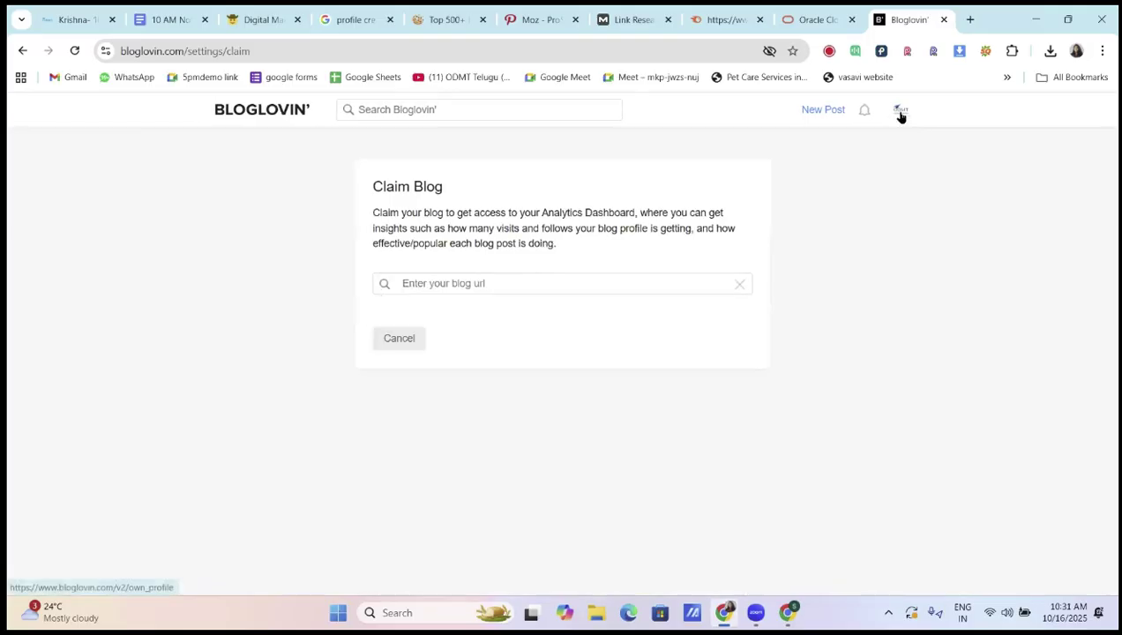
{"action": "mouse_move", "coordinate": [900, 116]}
{"action": "left_click", "coordinate": [810, 146]}
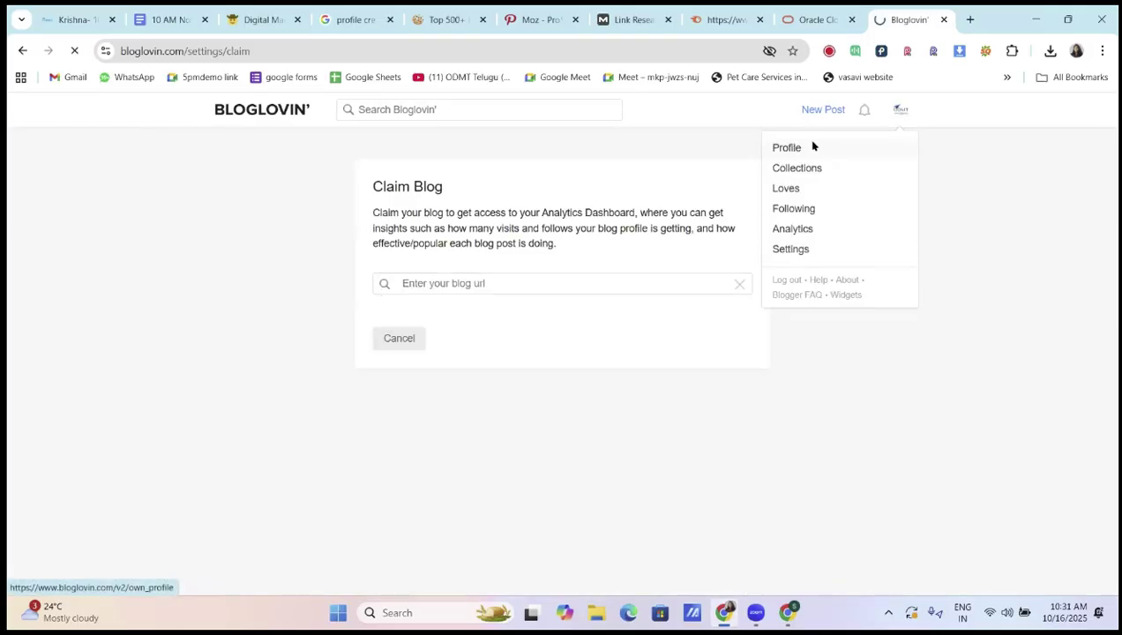
{"action": "scroll", "coordinate": [477, 358], "scroll_direction": "down", "scroll_amount": 1}
{"action": "scroll", "coordinate": [467, 300], "scroll_direction": "up", "scroll_amount": 1}
{"action": "left_click", "coordinate": [475, 243]}
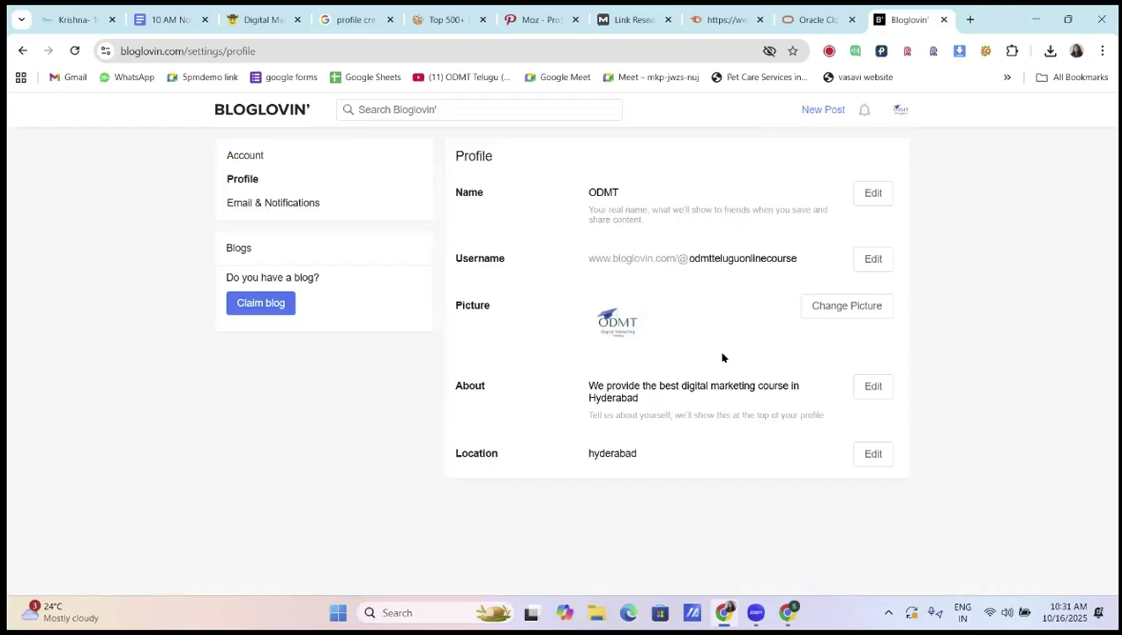
{"action": "left_click", "coordinate": [874, 386]}
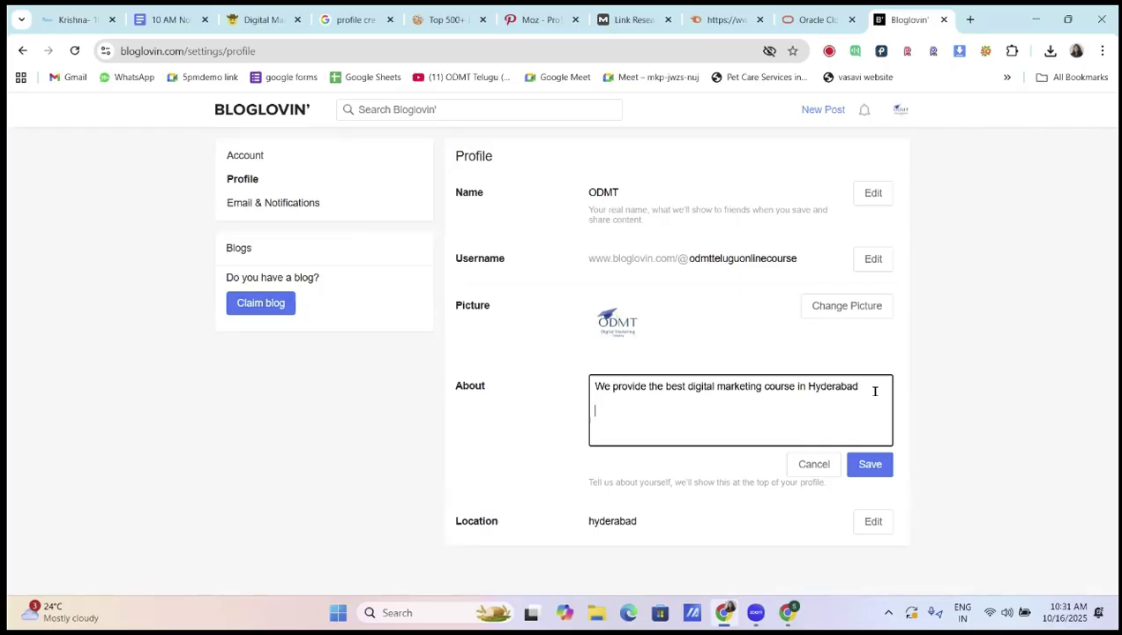
{"action": "key", "text": "Return"}
{"action": "type", "text": "https://odmt.in"}
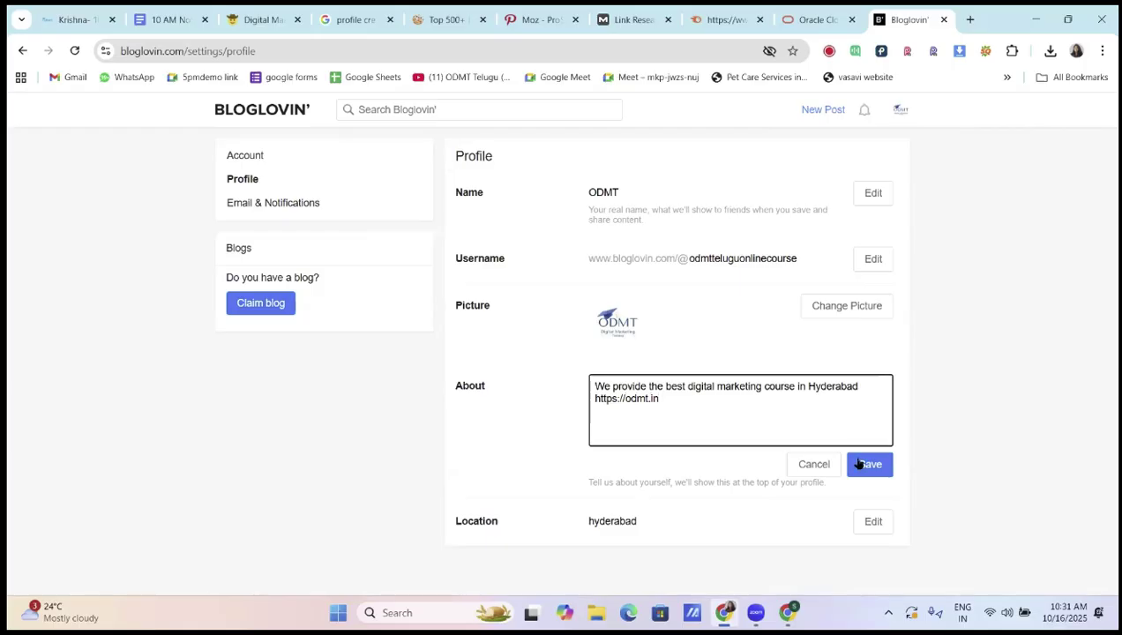
{"action": "left_click", "coordinate": [866, 464]}
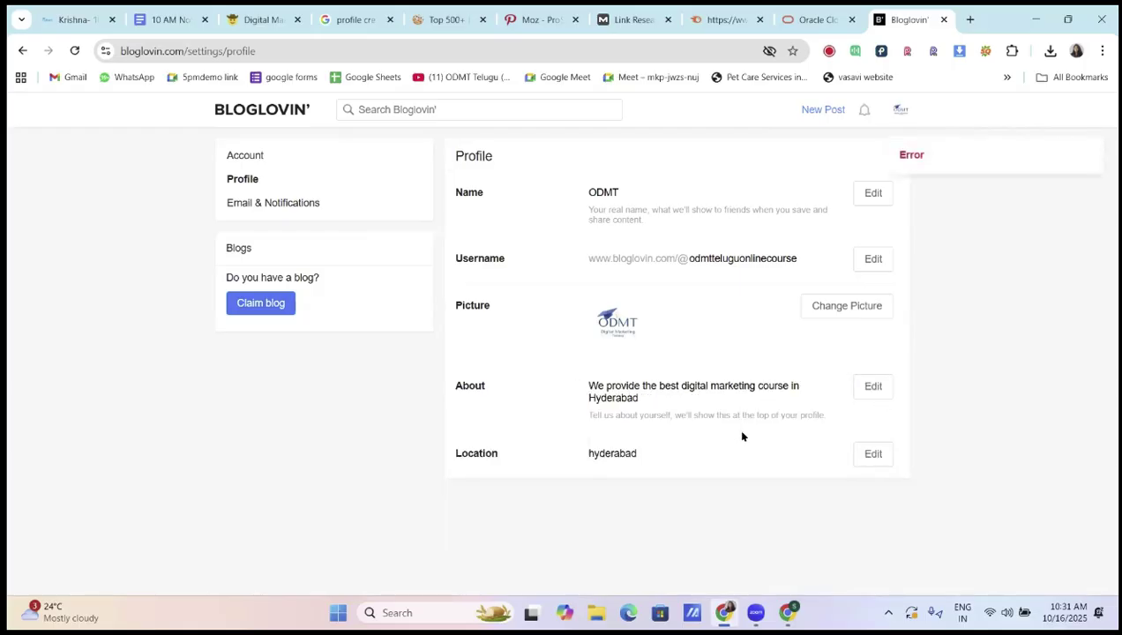
Start a new post draft and place the caret in its body, then its Title field
{"action": "mouse_move", "coordinate": [903, 155]}
{"action": "left_click", "coordinate": [818, 114]}
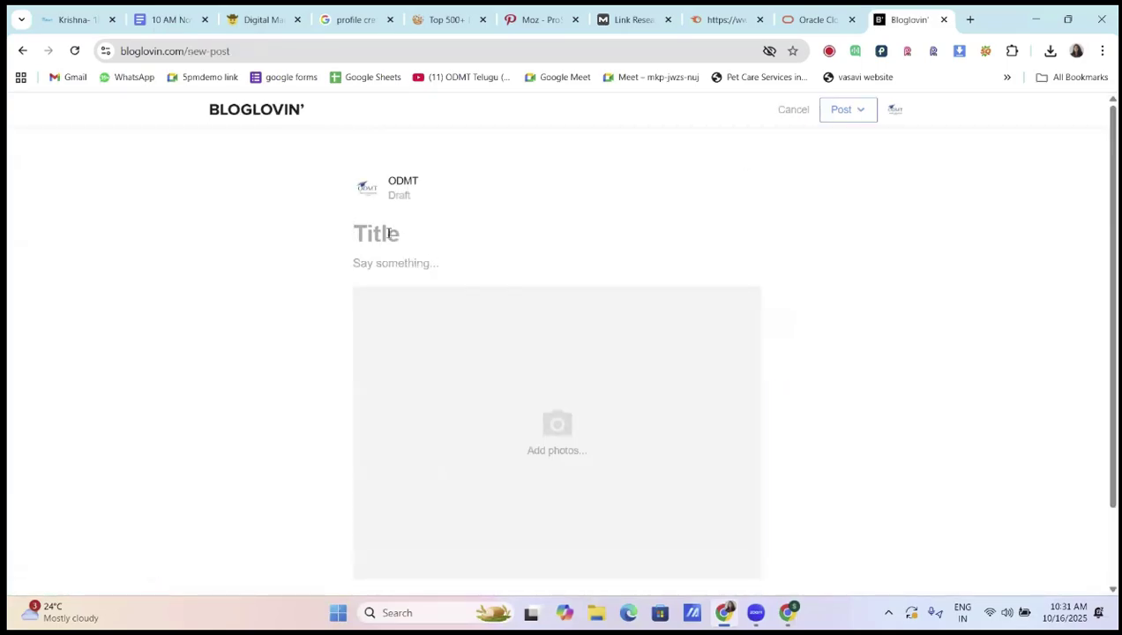
{"action": "left_click", "coordinate": [435, 261]}
{"action": "scroll", "coordinate": [438, 271], "scroll_direction": "down", "scroll_amount": 1}
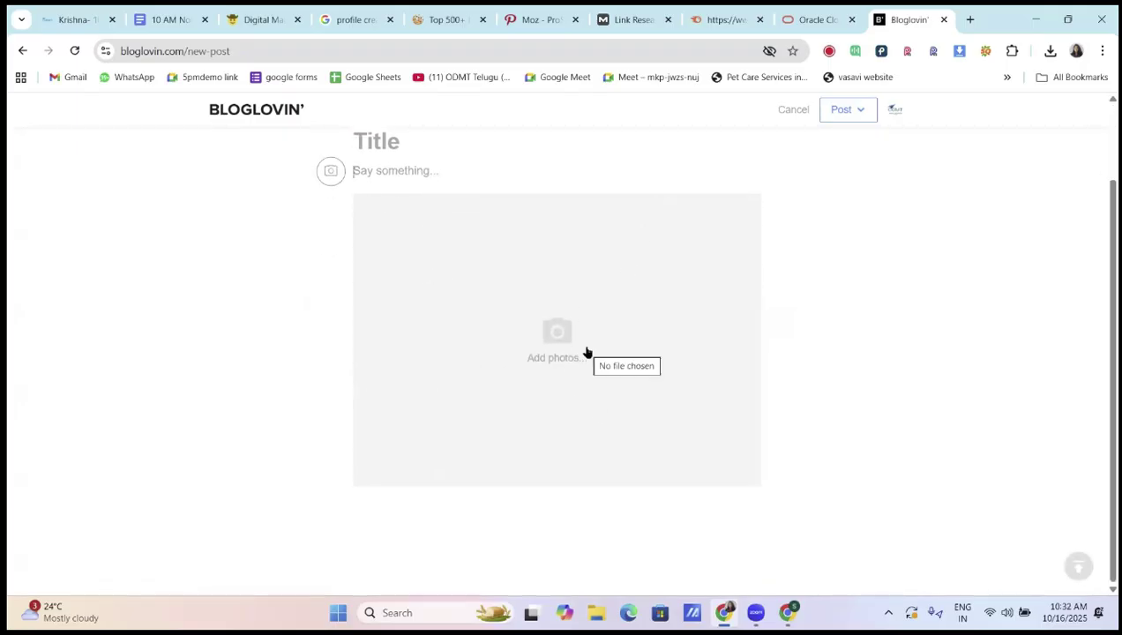
{"action": "scroll", "coordinate": [436, 233], "scroll_direction": "up", "scroll_amount": 1}
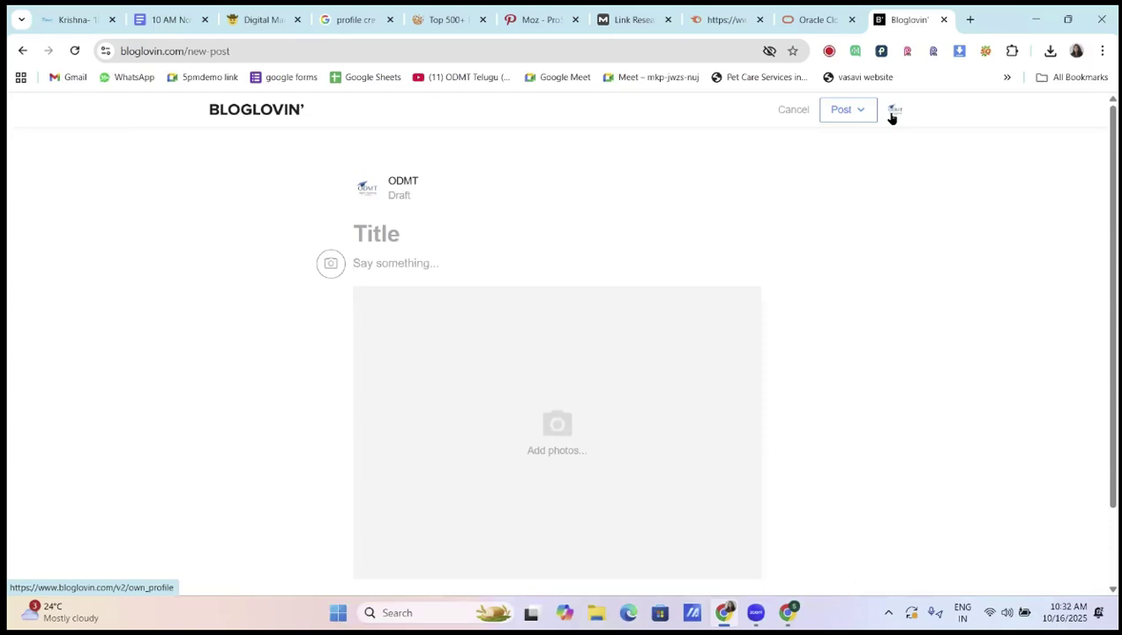
{"action": "left_click", "coordinate": [392, 236]}
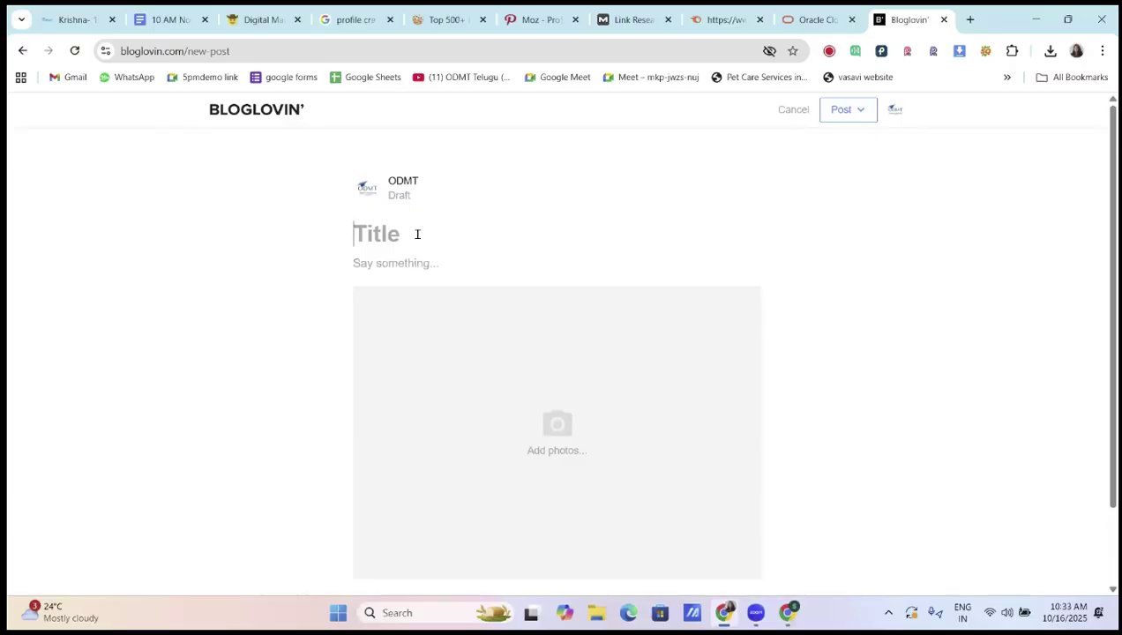
Title the draft 'Digital Marketing Course in Hyderabad' and move to the body
{"action": "left_click", "coordinate": [418, 233]}
{"action": "type", "text": "Digit"}
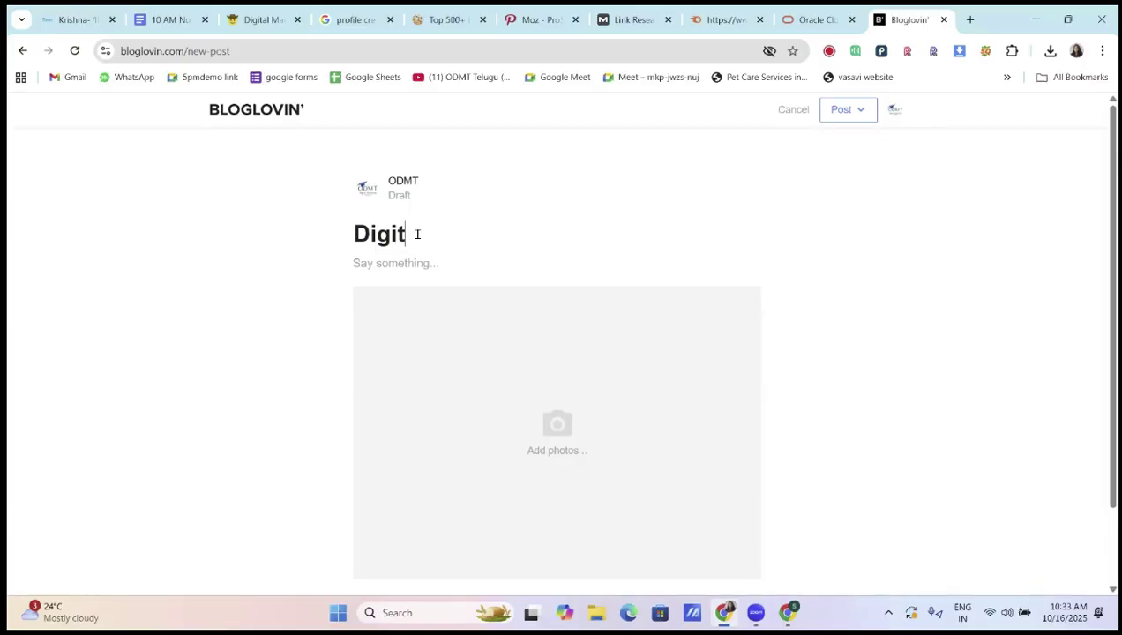
{"action": "type", "text": "al Marketing "}
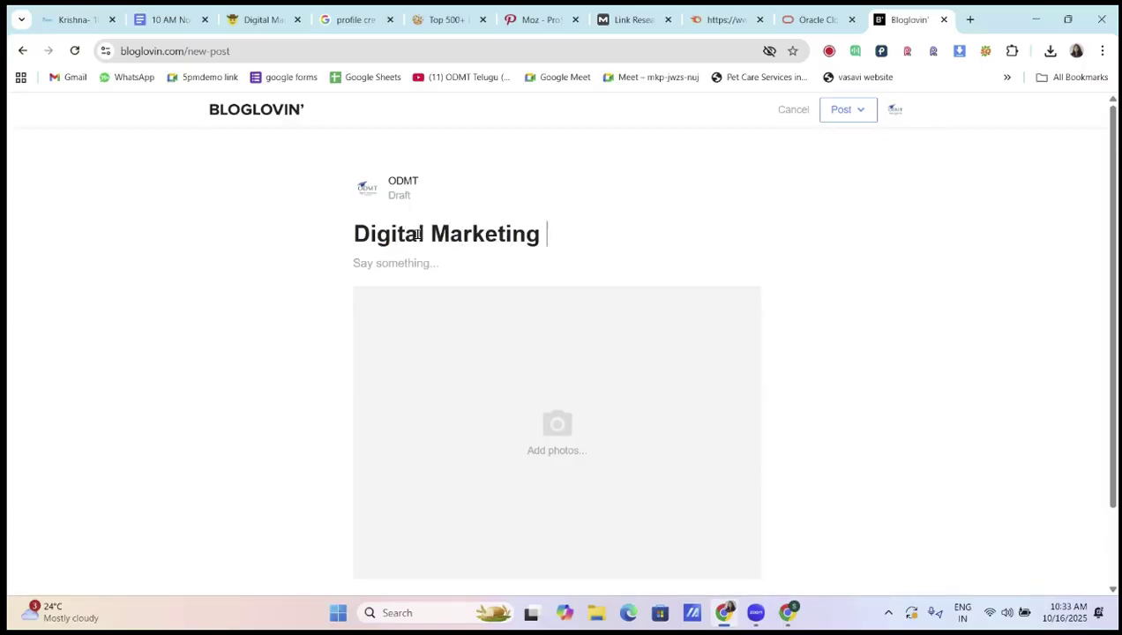
{"action": "type", "text": "Course "}
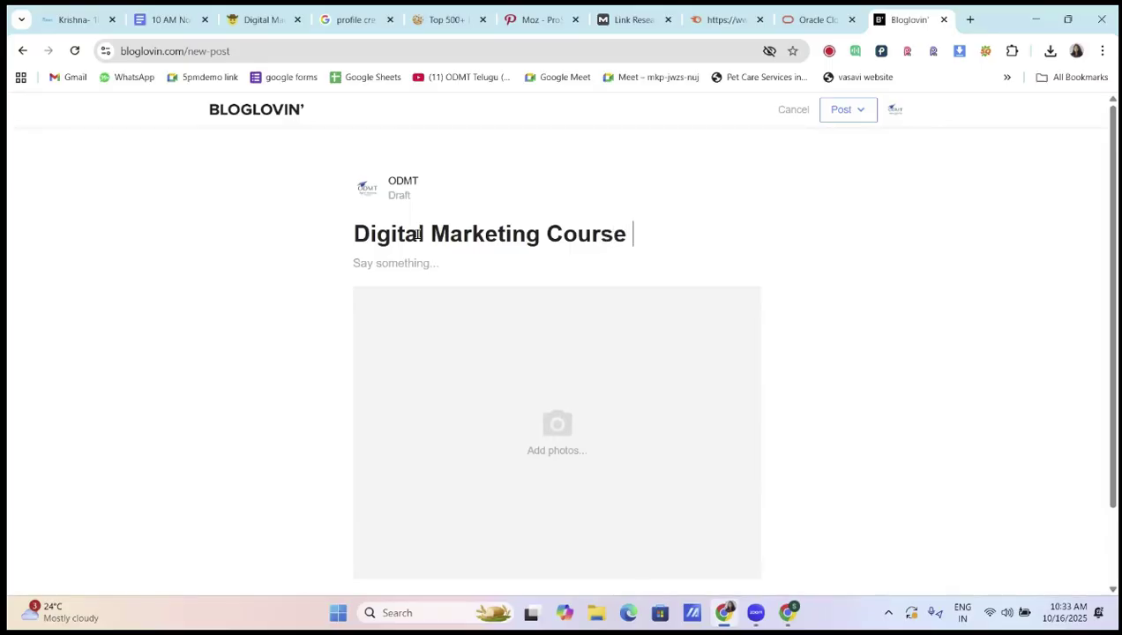
{"action": "type", "text": "in Hyderabad"}
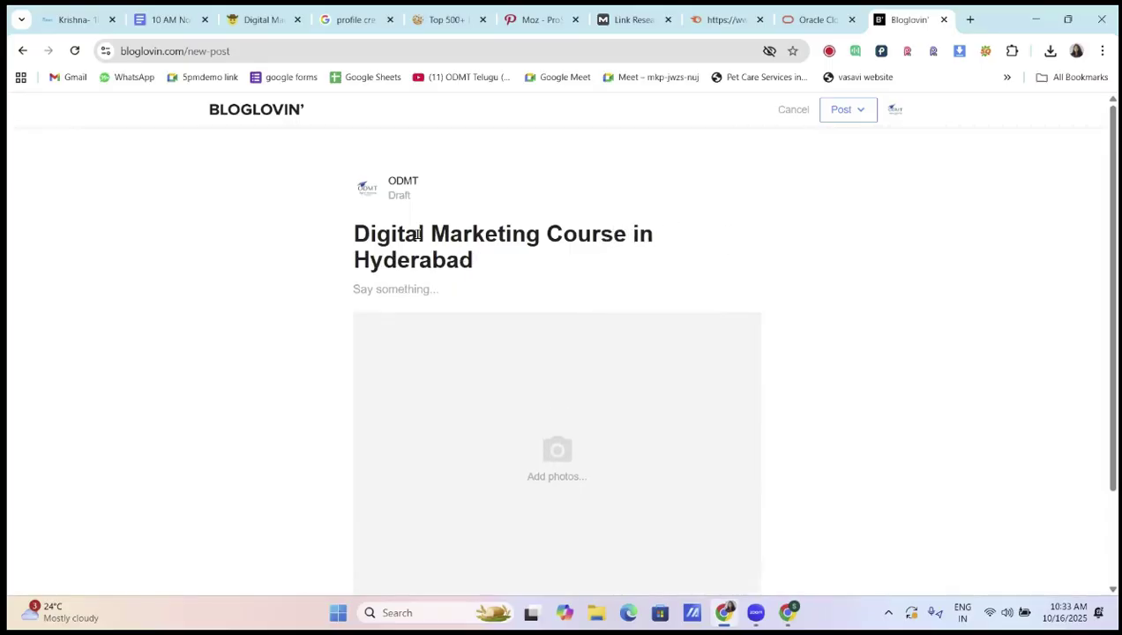
{"action": "left_click", "coordinate": [425, 288]}
On chatgpt.com in a new tab, dictate and send a request for an odmt.in-targeted article
{"action": "left_click", "coordinate": [971, 18]}
{"action": "type", "text": "chatgpt.com"}
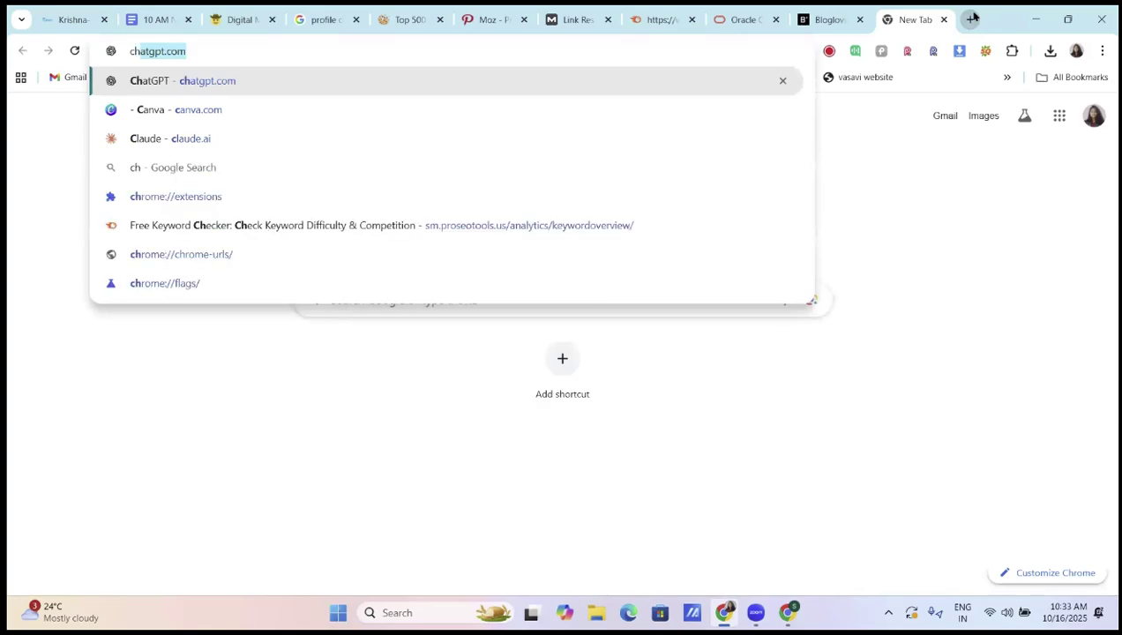
{"action": "key", "text": "Return"}
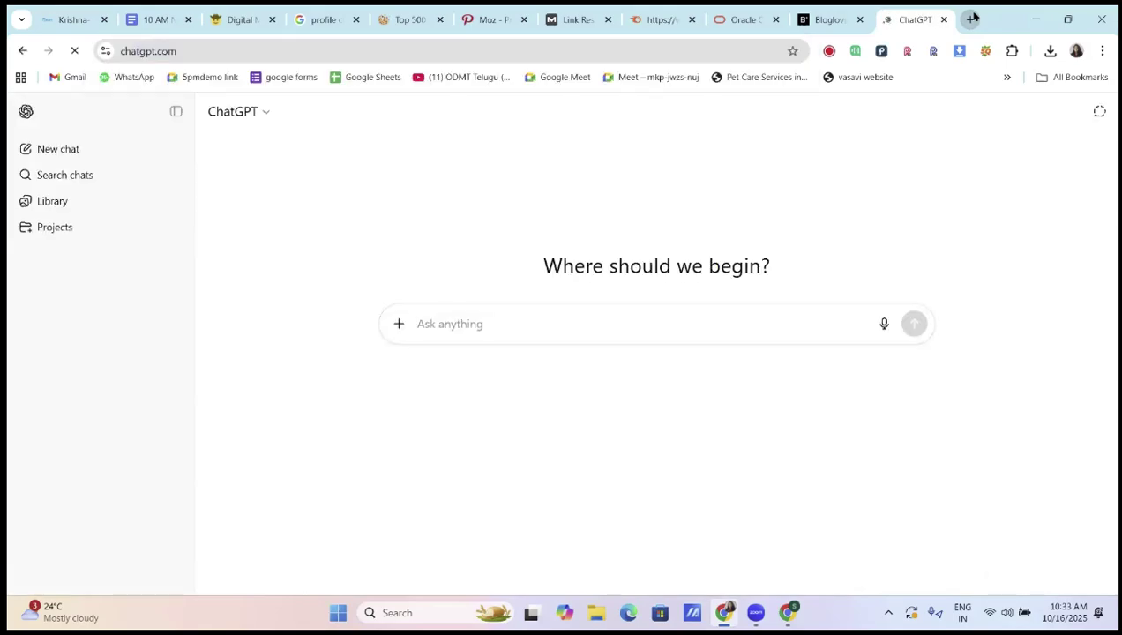
{"action": "left_click", "coordinate": [883, 324]}
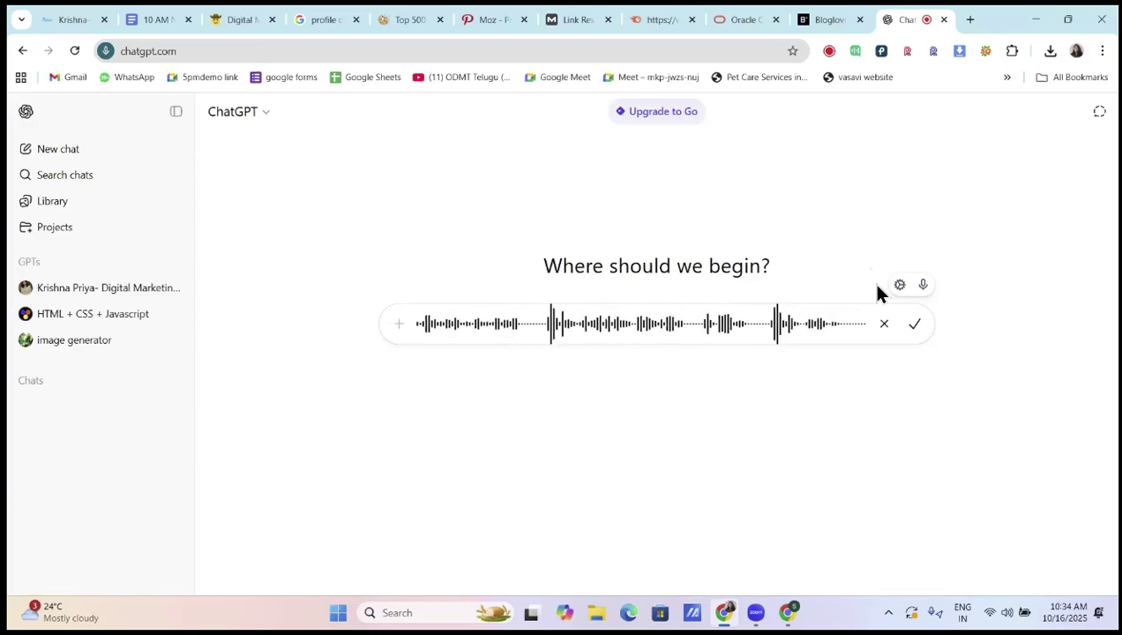
{"action": "left_click", "coordinate": [913, 331]}
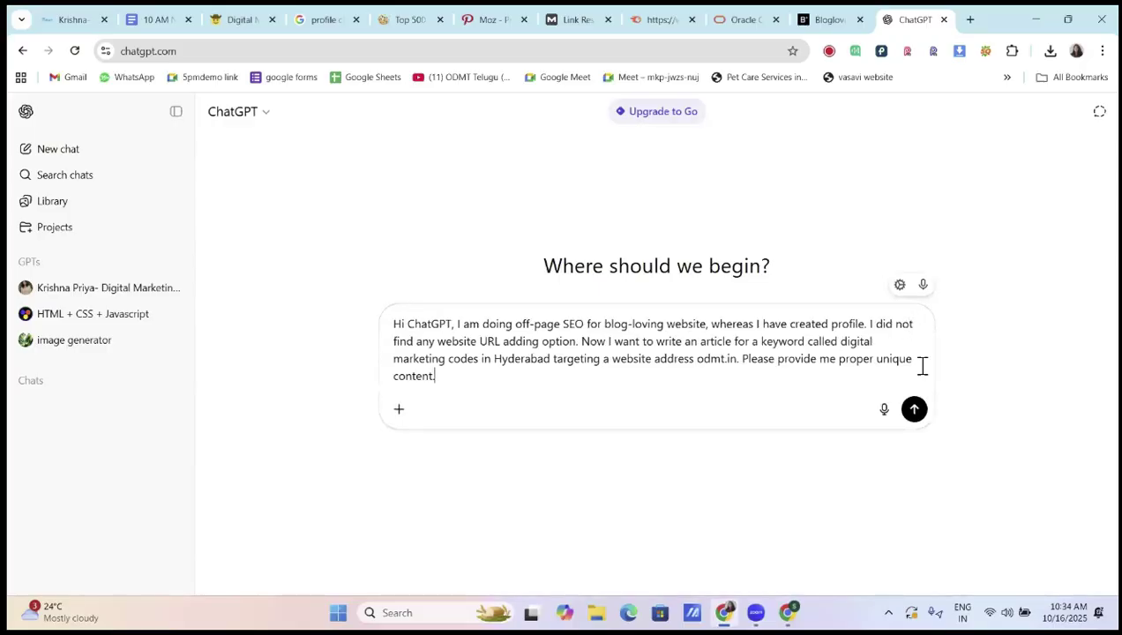
{"action": "left_click", "coordinate": [914, 408]}
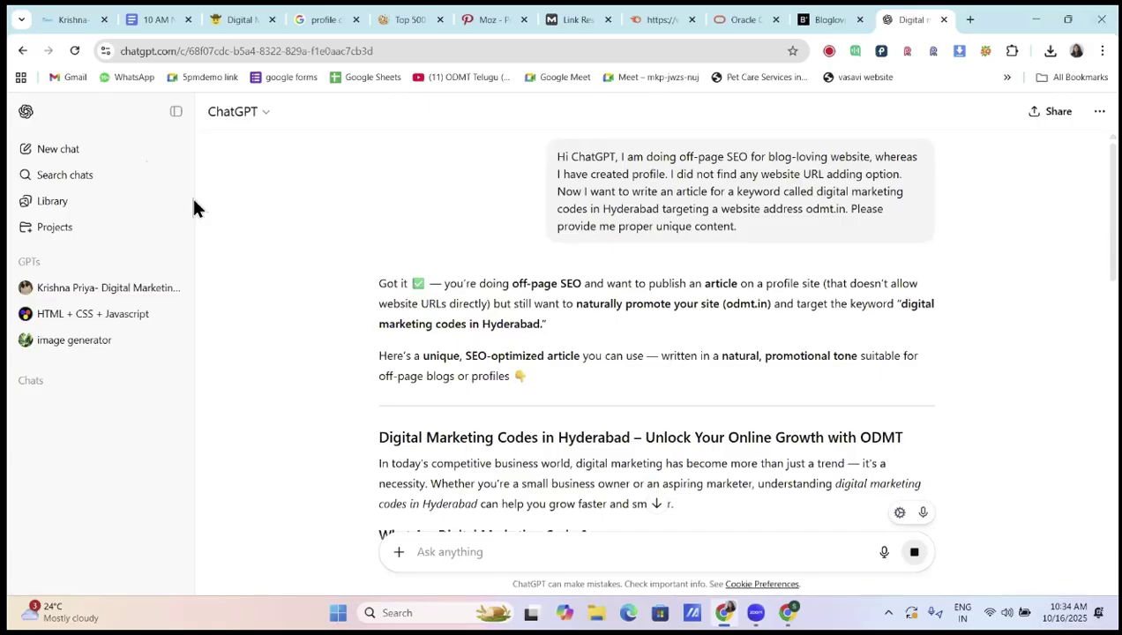
Copy ChatGPT's complete ODMT article reply and return to the Bloglovin draft
{"action": "scroll", "coordinate": [508, 273], "scroll_direction": "down", "scroll_amount": 1}
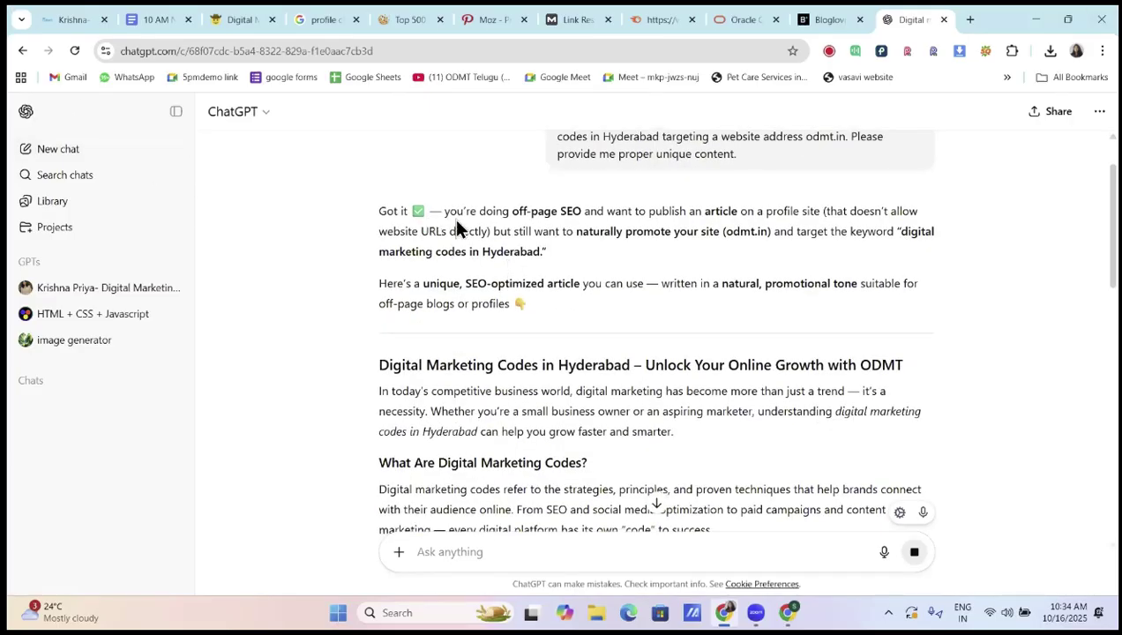
{"action": "left_click_drag", "start_coordinate": [446, 211], "coordinate": [855, 212]}
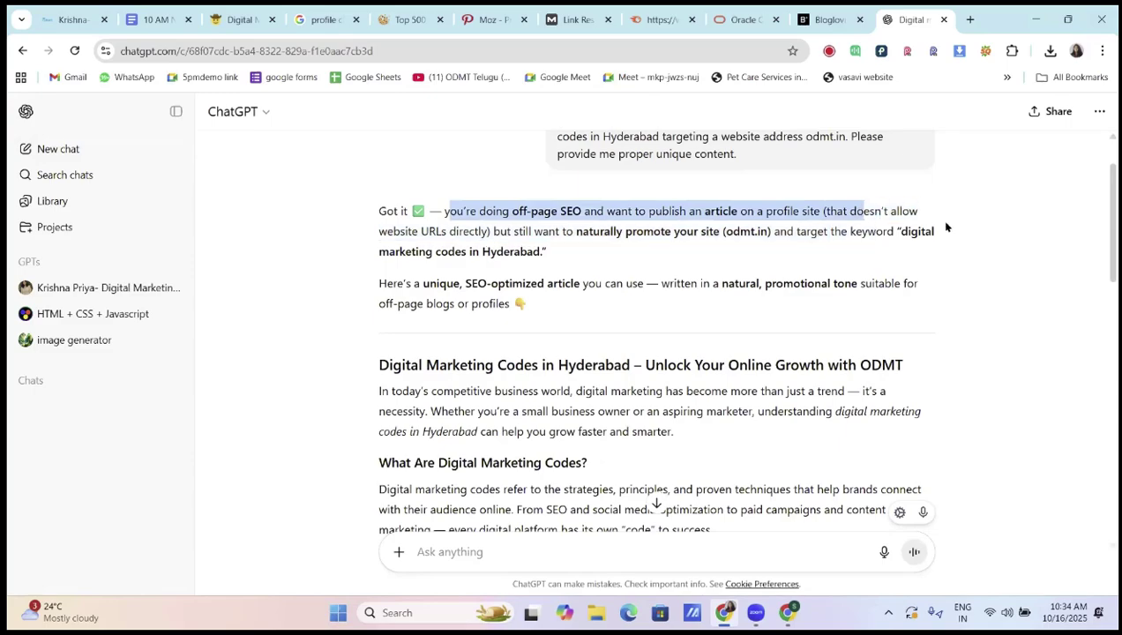
{"action": "left_click", "coordinate": [508, 247]}
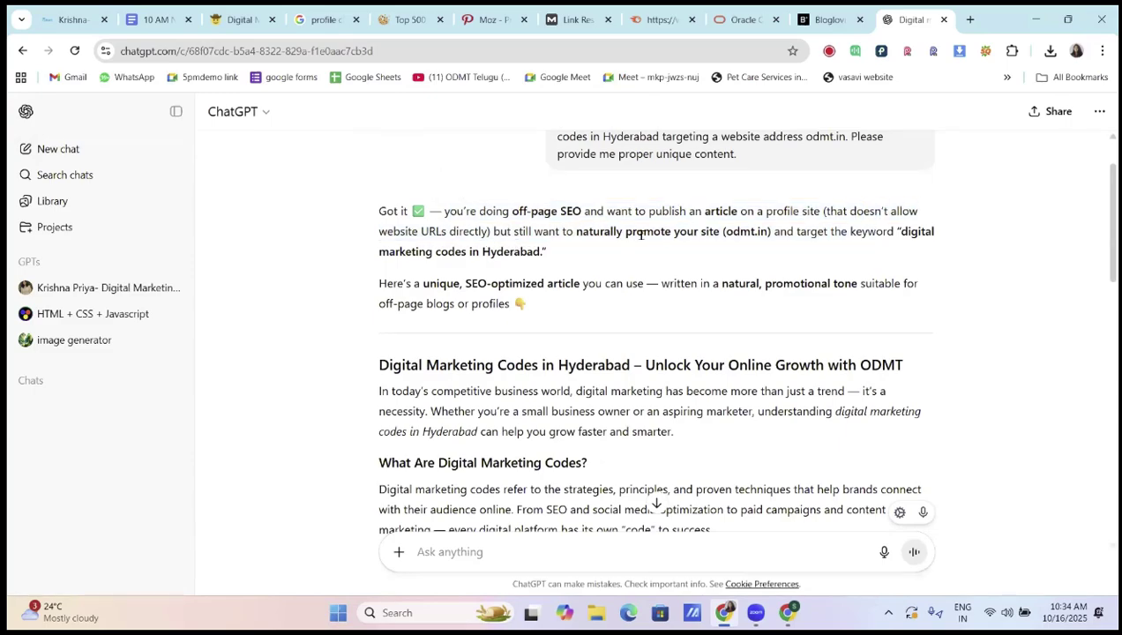
{"action": "left_click_drag", "start_coordinate": [601, 233], "coordinate": [834, 252]}
{"action": "left_click_drag", "start_coordinate": [830, 303], "coordinate": [829, 305]}
{"action": "scroll", "coordinate": [666, 365], "scroll_direction": "down", "scroll_amount": 3}
{"action": "scroll", "coordinate": [666, 367], "scroll_direction": "down", "scroll_amount": 10}
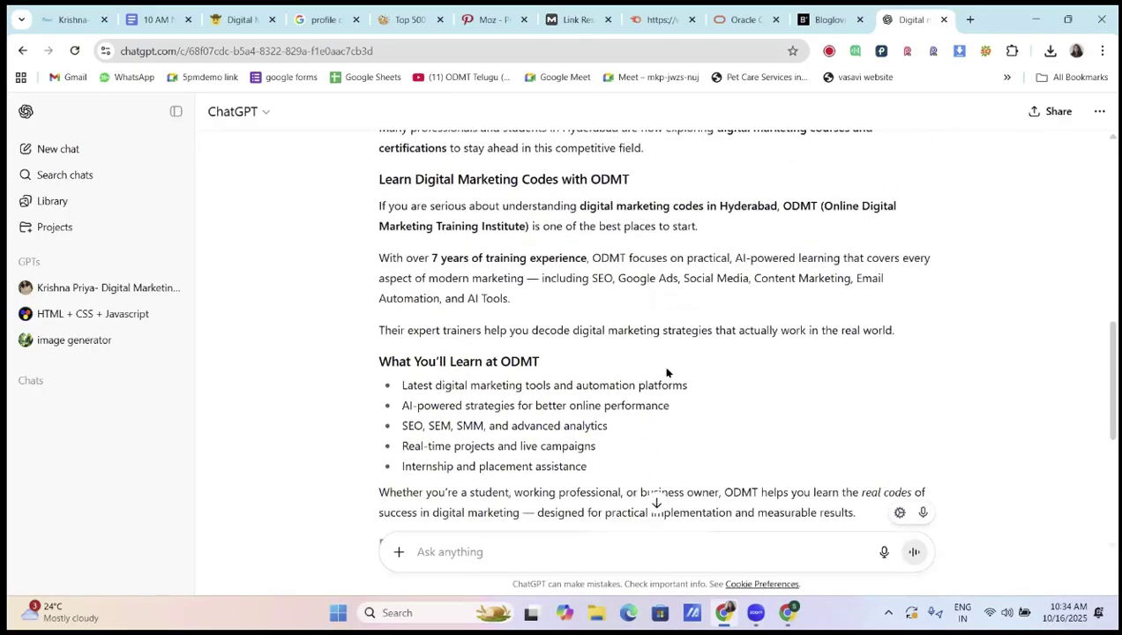
{"action": "scroll", "coordinate": [637, 425], "scroll_direction": "up", "scroll_amount": 3}
{"action": "scroll", "coordinate": [636, 424], "scroll_direction": "down", "scroll_amount": 3}
{"action": "left_click", "coordinate": [386, 424]}
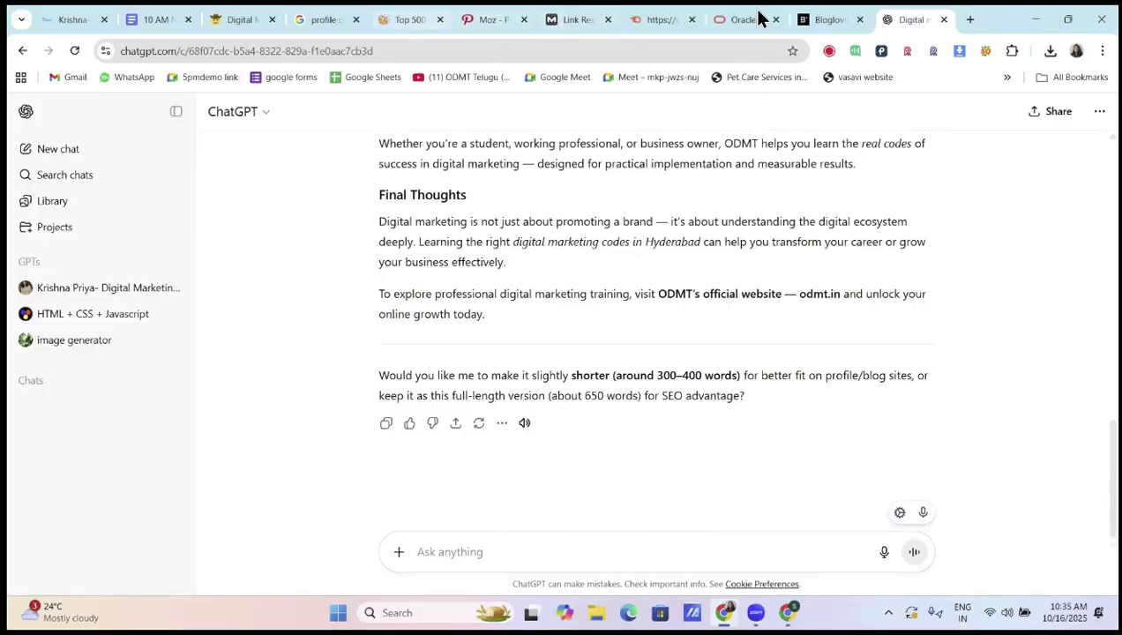
{"action": "left_click", "coordinate": [820, 20]}
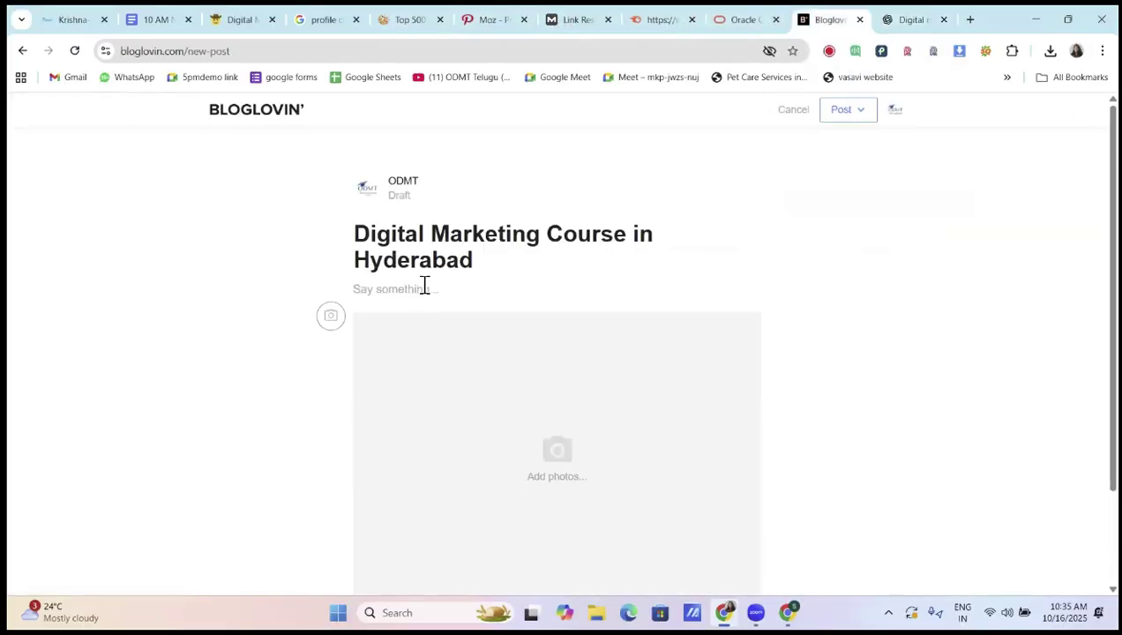
Paste the copied article into the draft body, then select and delete the pasted text again
{"action": "left_click", "coordinate": [425, 284]}
{"action": "key", "text": "ctrl+v"}
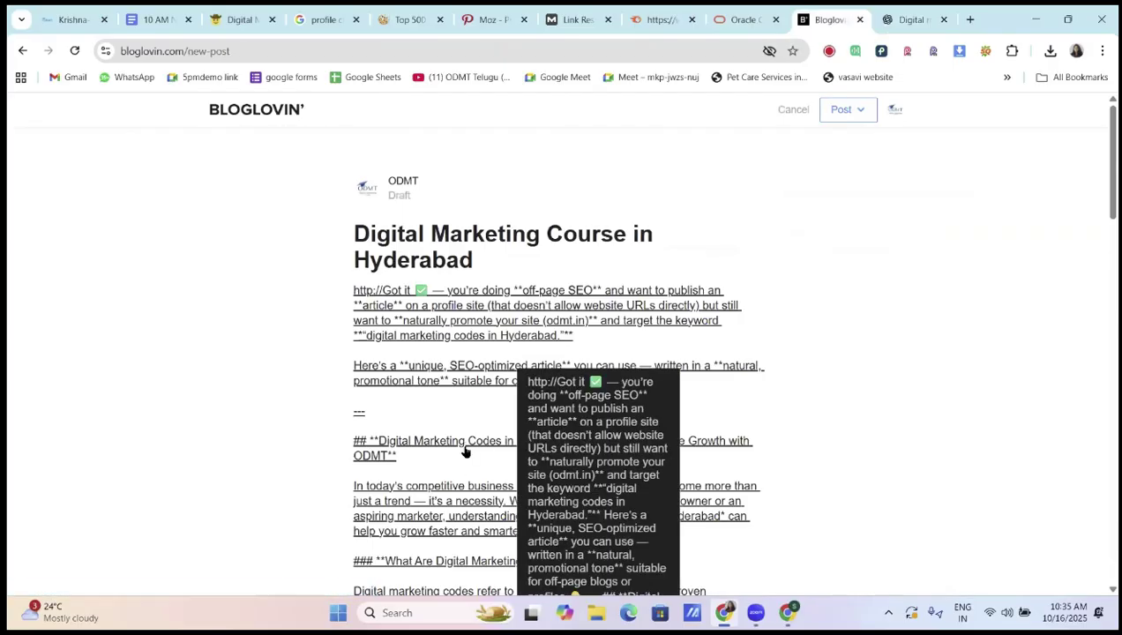
{"action": "scroll", "coordinate": [630, 399], "scroll_direction": "down", "scroll_amount": 3}
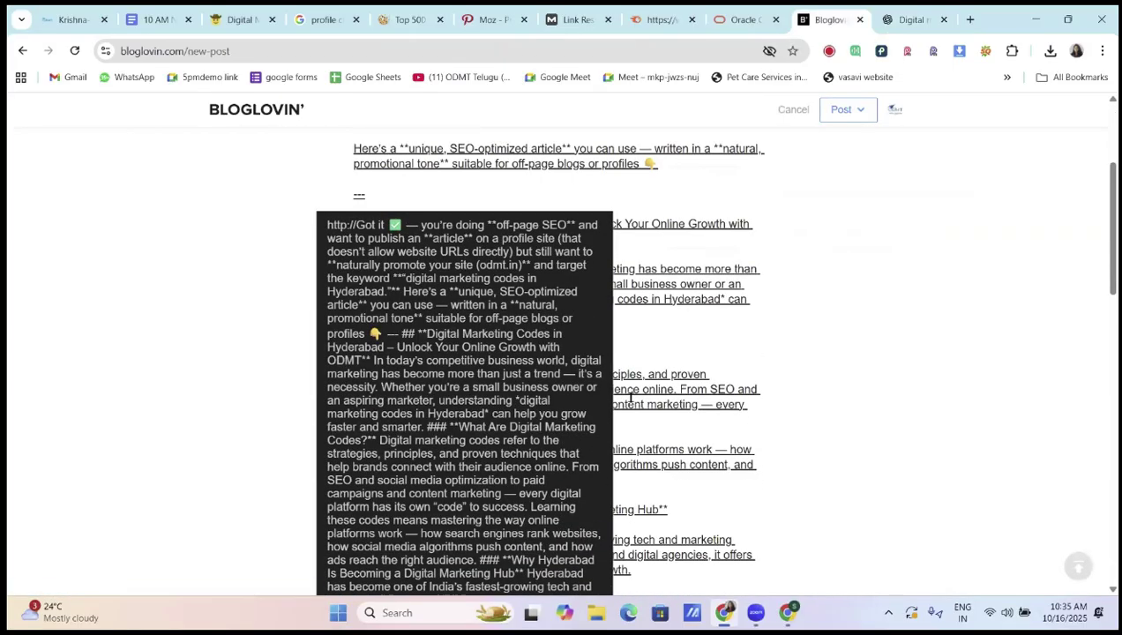
{"action": "scroll", "coordinate": [703, 450], "scroll_direction": "down", "scroll_amount": 10}
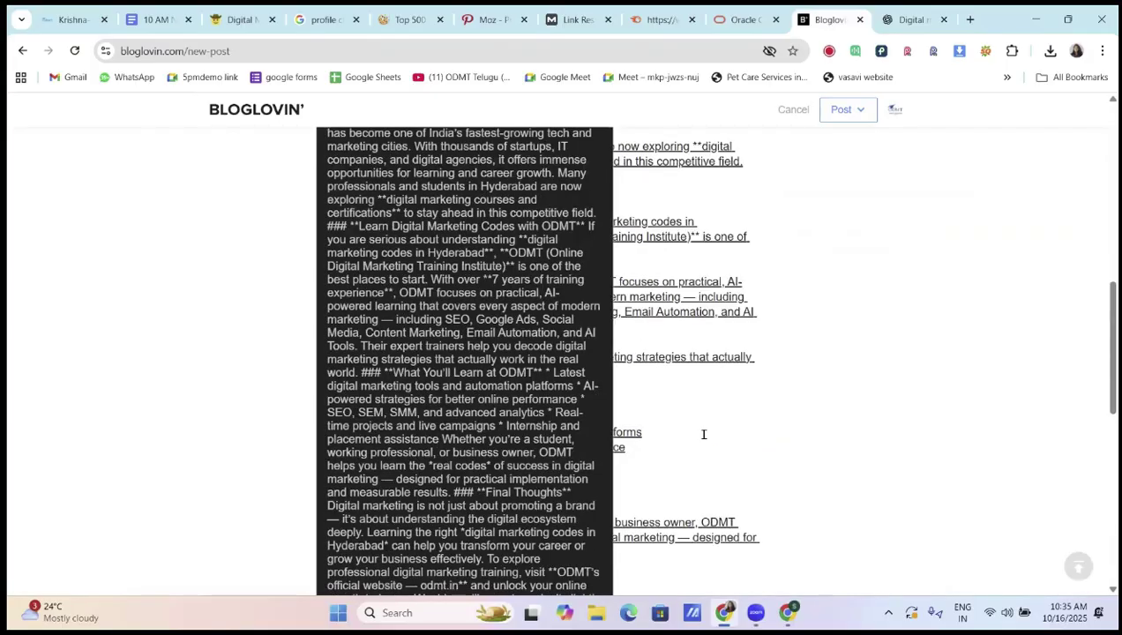
{"action": "scroll", "coordinate": [755, 221], "scroll_direction": "down", "scroll_amount": 6}
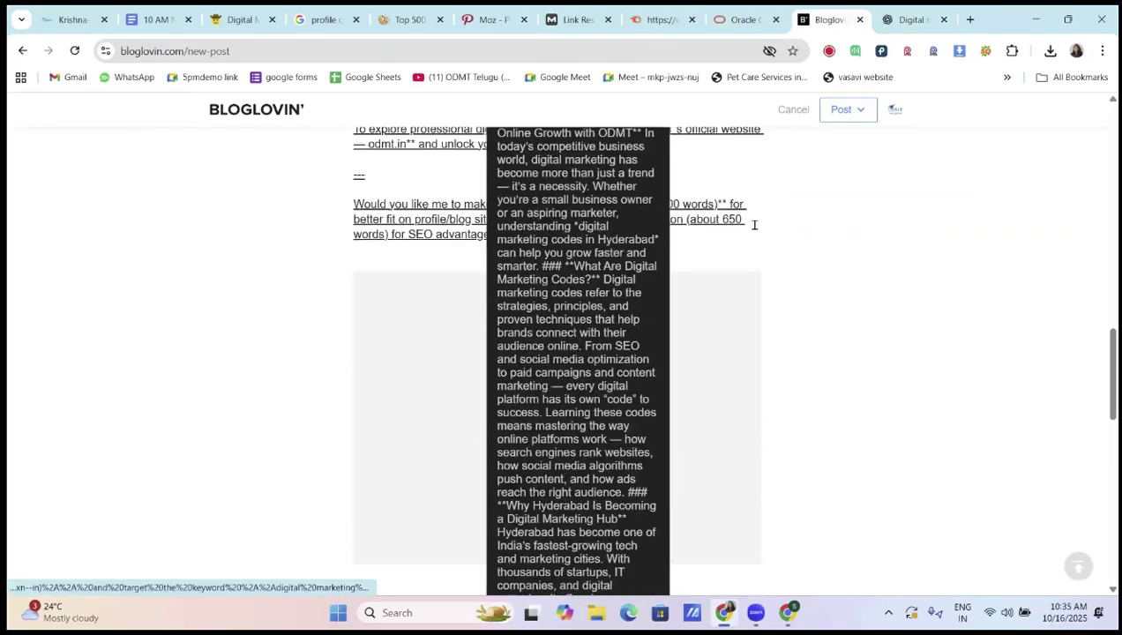
{"action": "left_click_drag", "start_coordinate": [309, 75], "coordinate": [313, 108]}
{"action": "key", "text": "BackSpace"}
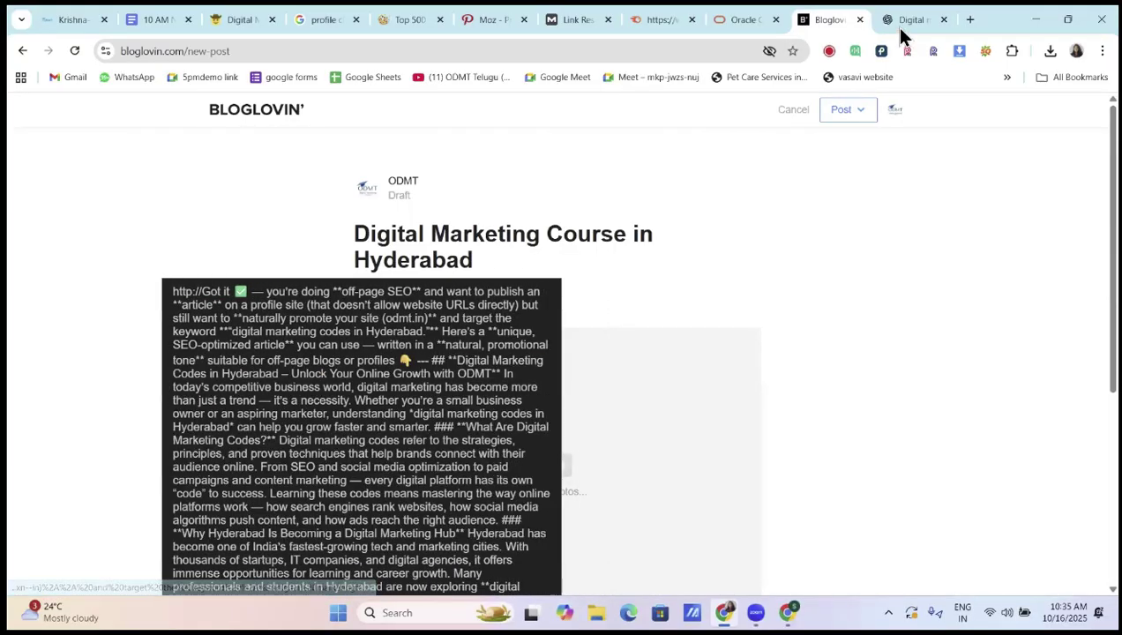
Copy the article's title and intro paragraph from ChatGPT into the draft, removing the blank line after it
{"action": "key", "text": "ctrl+Tab"}
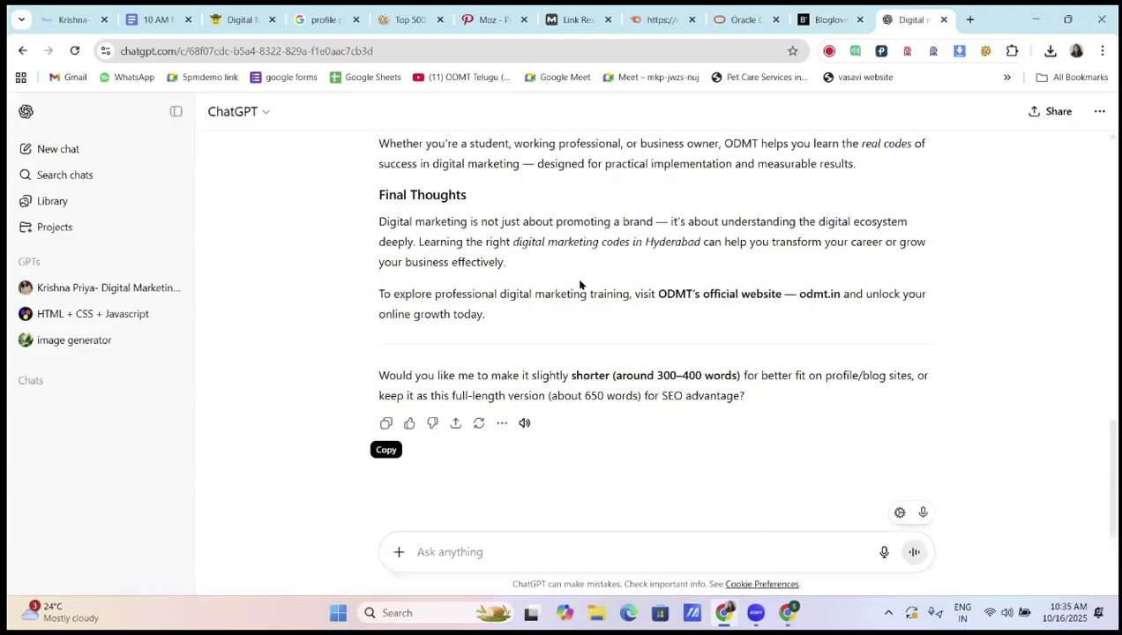
{"action": "scroll", "coordinate": [582, 284], "scroll_direction": "up", "scroll_amount": 6}
{"action": "scroll", "coordinate": [578, 281], "scroll_direction": "up", "scroll_amount": 2}
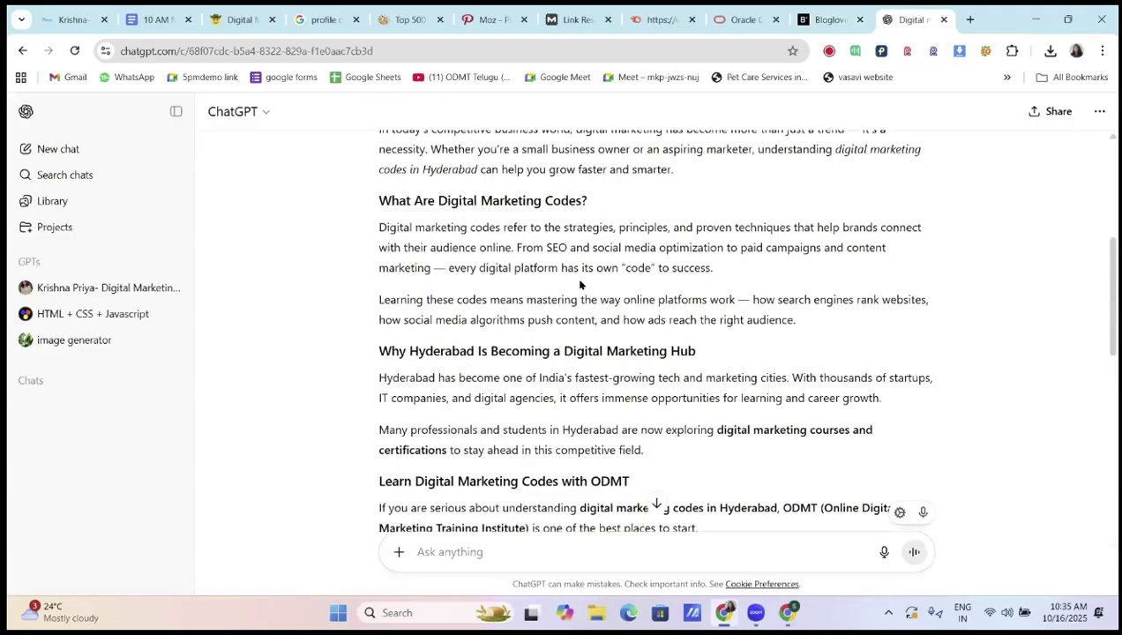
{"action": "scroll", "coordinate": [366, 215], "scroll_direction": "up", "scroll_amount": 3}
{"action": "scroll", "coordinate": [654, 271], "scroll_direction": "up", "scroll_amount": 1}
{"action": "scroll", "coordinate": [681, 286], "scroll_direction": "down", "scroll_amount": 1}
{"action": "scroll", "coordinate": [680, 286], "scroll_direction": "down", "scroll_amount": 1}
{"action": "left_click_drag", "start_coordinate": [381, 218], "coordinate": [690, 291]}
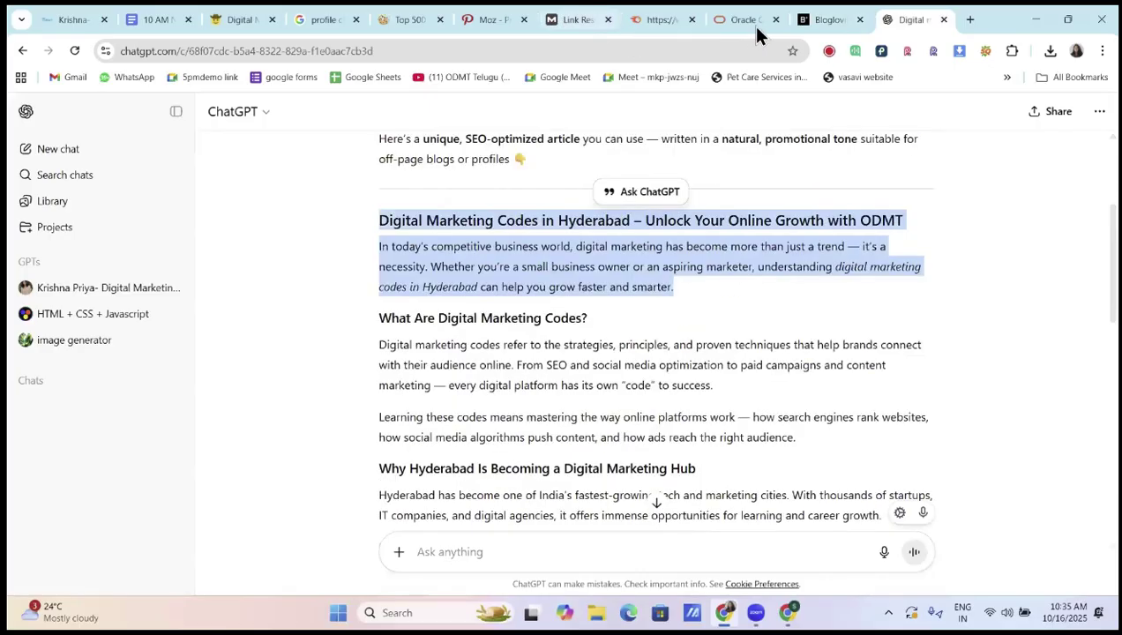
{"action": "left_click", "coordinate": [805, 19]}
{"action": "key", "text": "ctrl+v"}
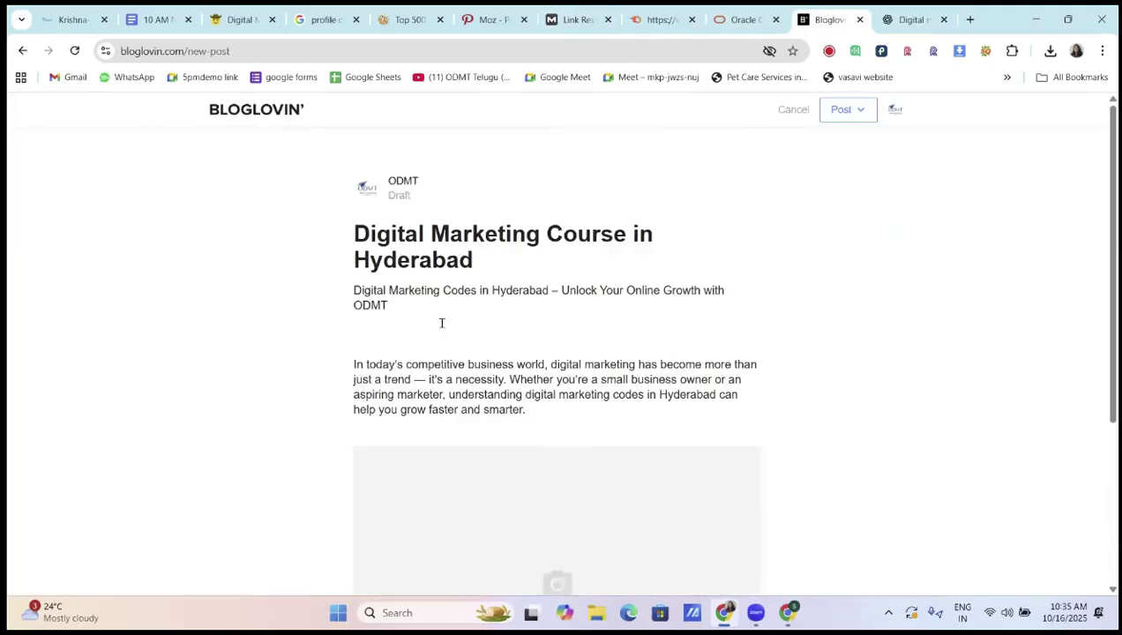
{"action": "key", "text": "BackSpace"}
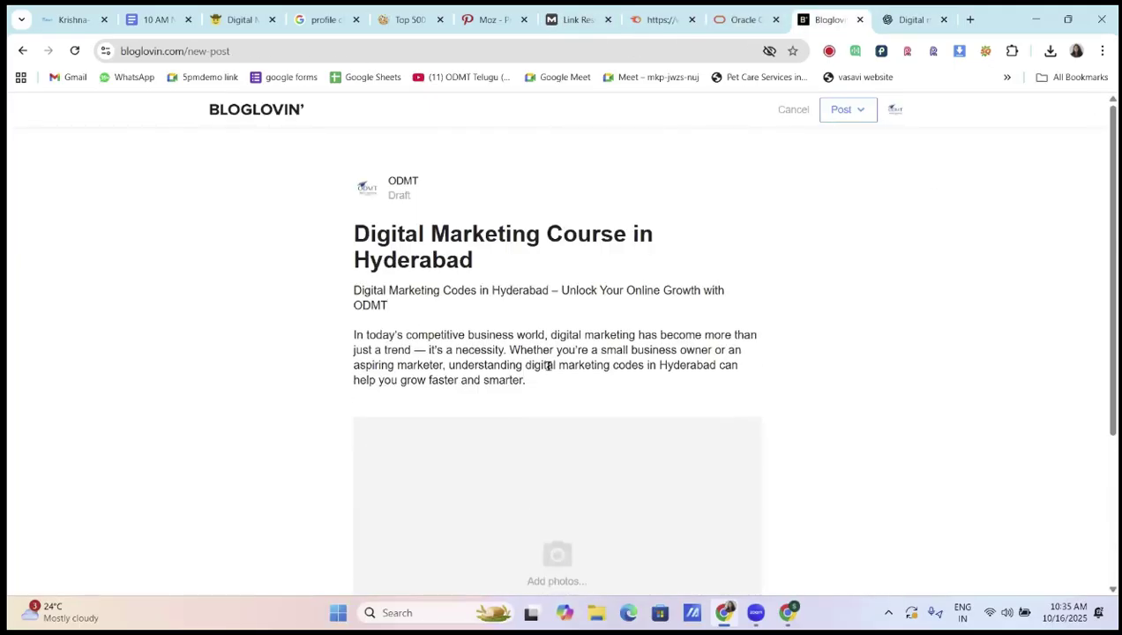
Paste the 'What Are Digital Marketing Codes?' section into the draft
{"action": "left_click", "coordinate": [914, 19]}
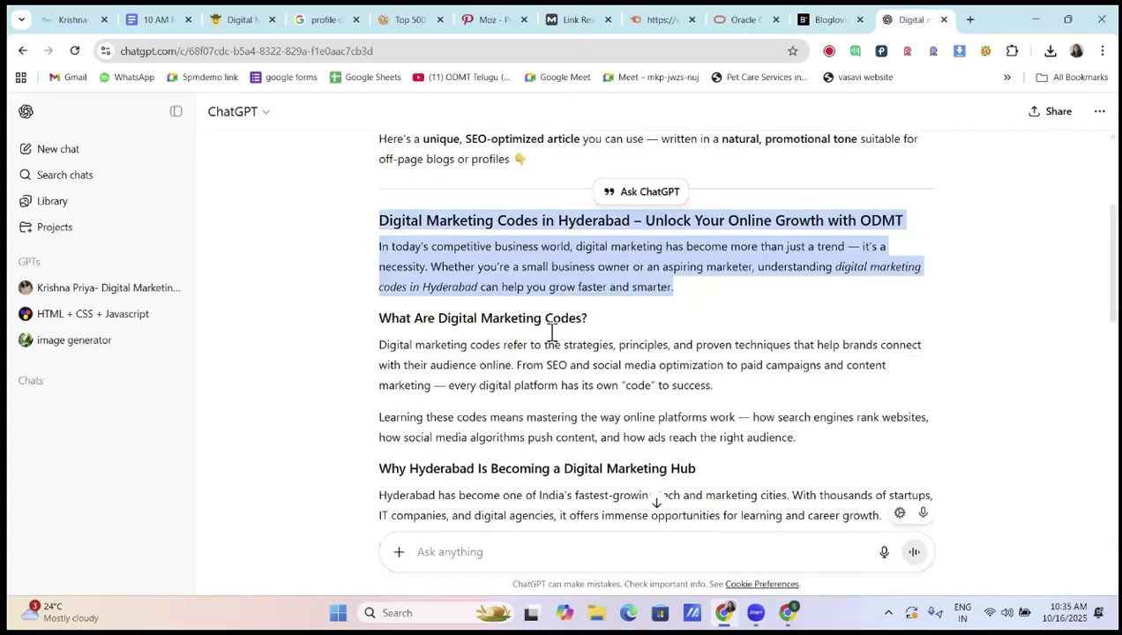
{"action": "scroll", "coordinate": [409, 262], "scroll_direction": "down", "scroll_amount": 1}
{"action": "left_click_drag", "start_coordinate": [380, 246], "coordinate": [797, 371]}
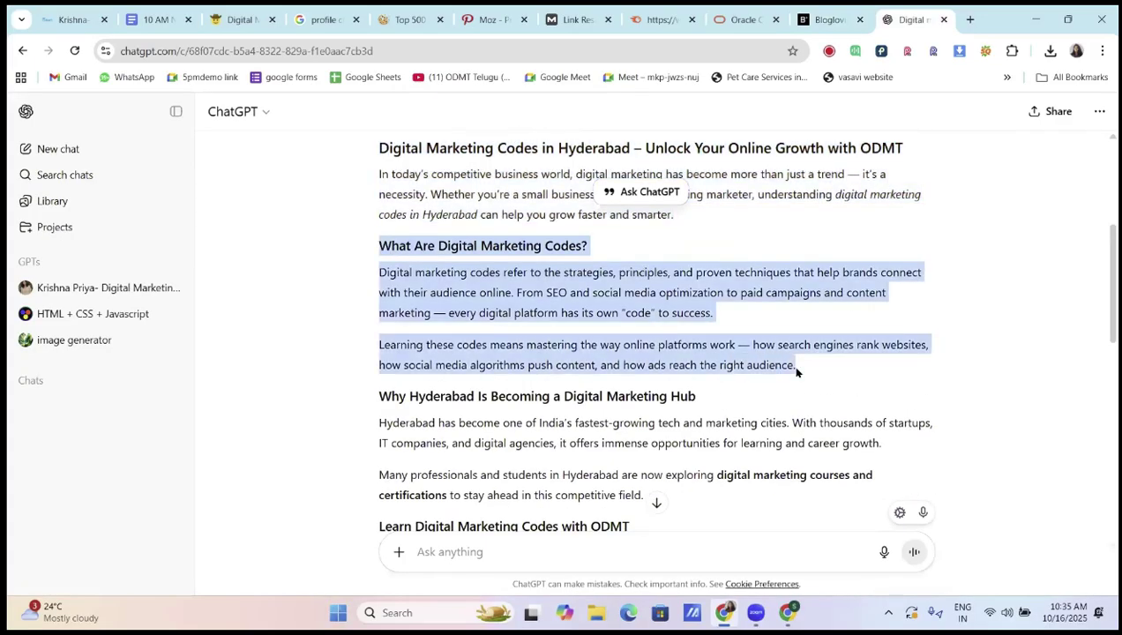
{"action": "left_click", "coordinate": [830, 19]}
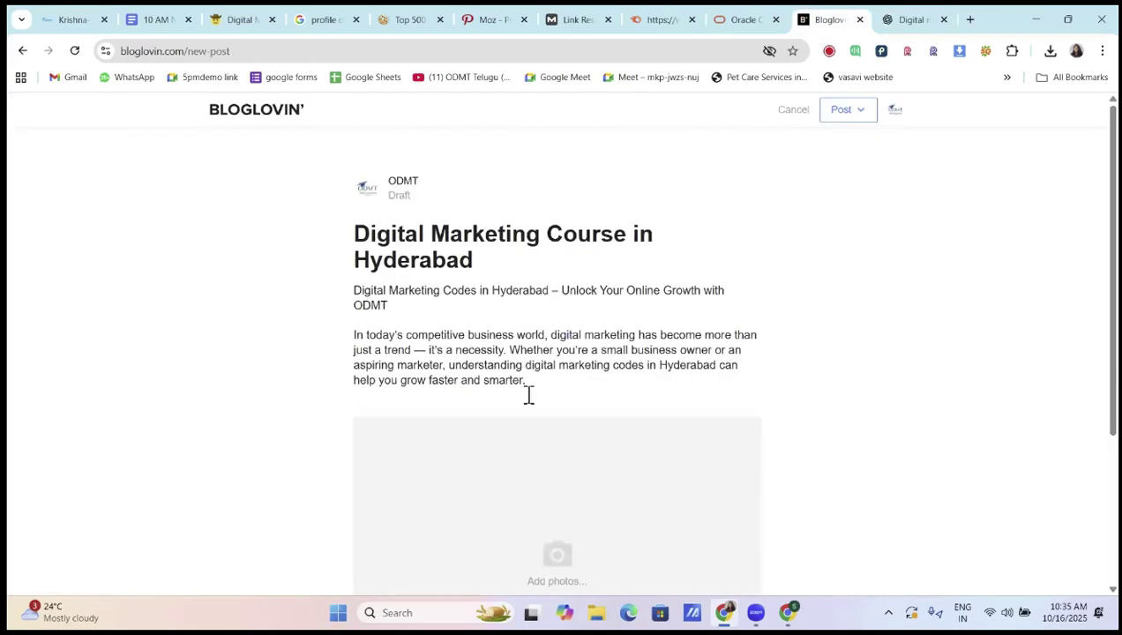
{"action": "key", "text": "ctrl+v"}
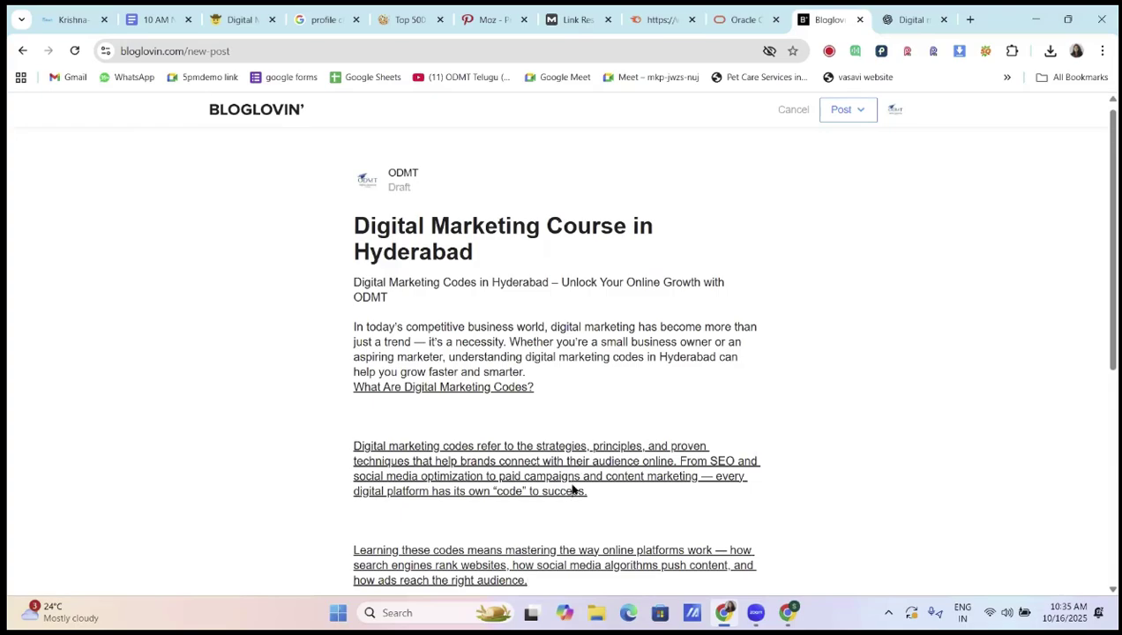
{"action": "scroll", "coordinate": [561, 459], "scroll_direction": "down", "scroll_amount": 2}
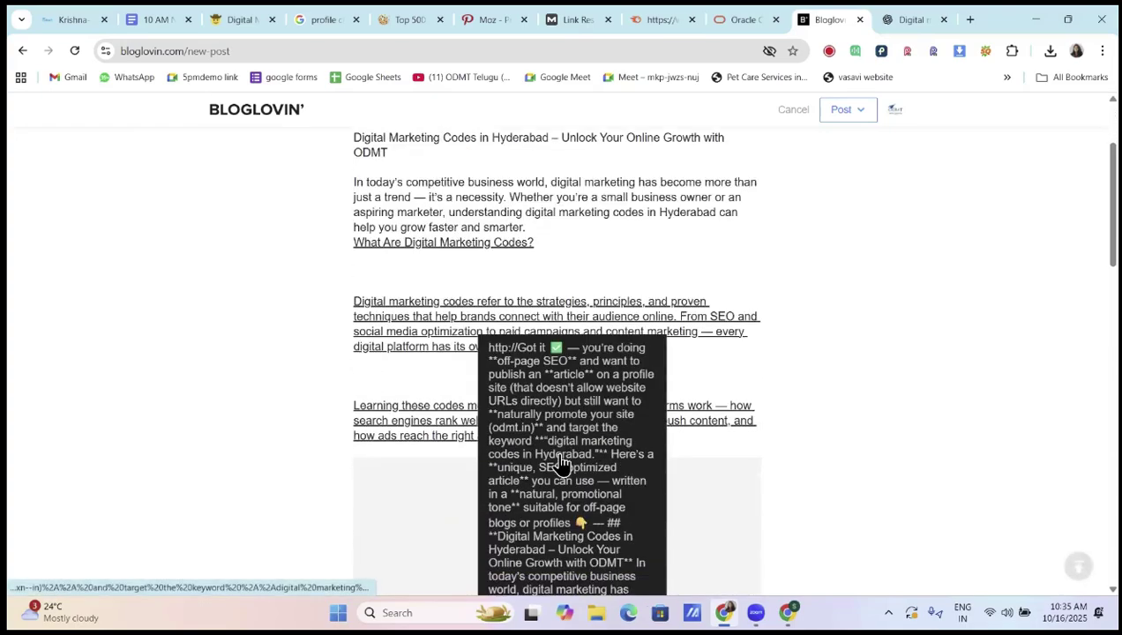
Replace the underlined pasted paragraphs with a clean copy of the heading and paragraph
{"action": "left_click", "coordinate": [904, 21]}
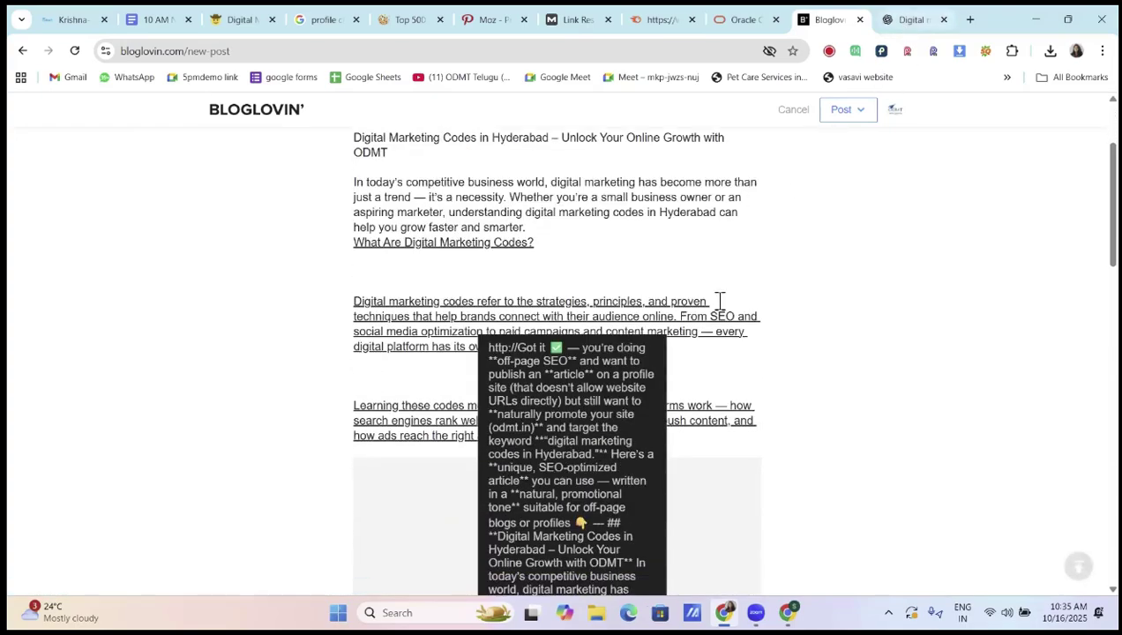
{"action": "left_click", "coordinate": [384, 245]}
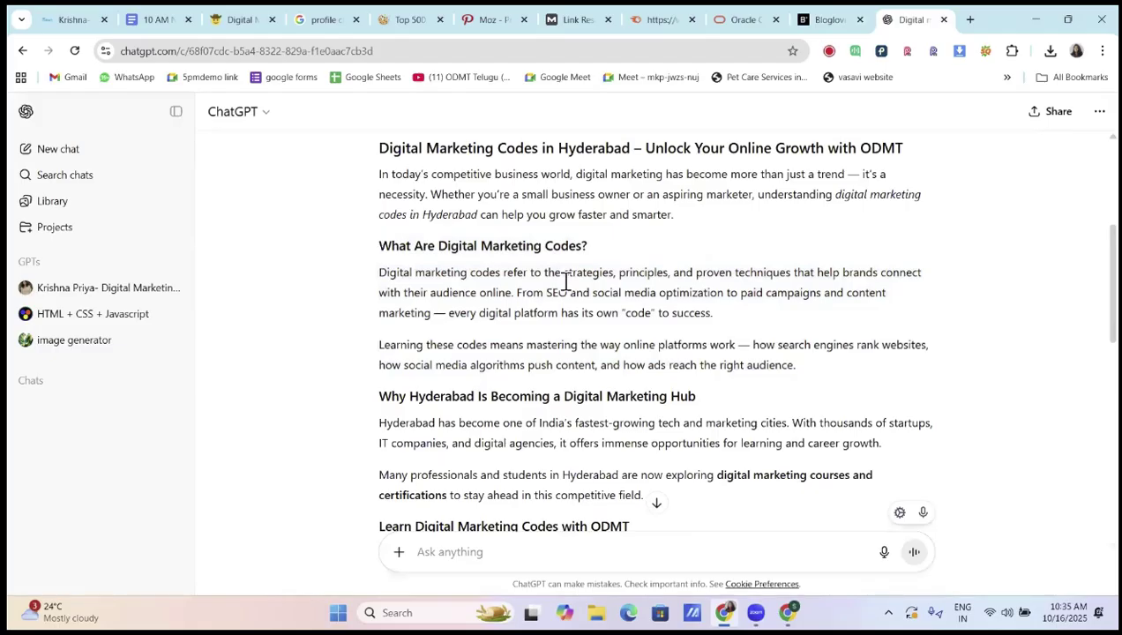
{"action": "left_click", "coordinate": [722, 316], "text": "shift"}
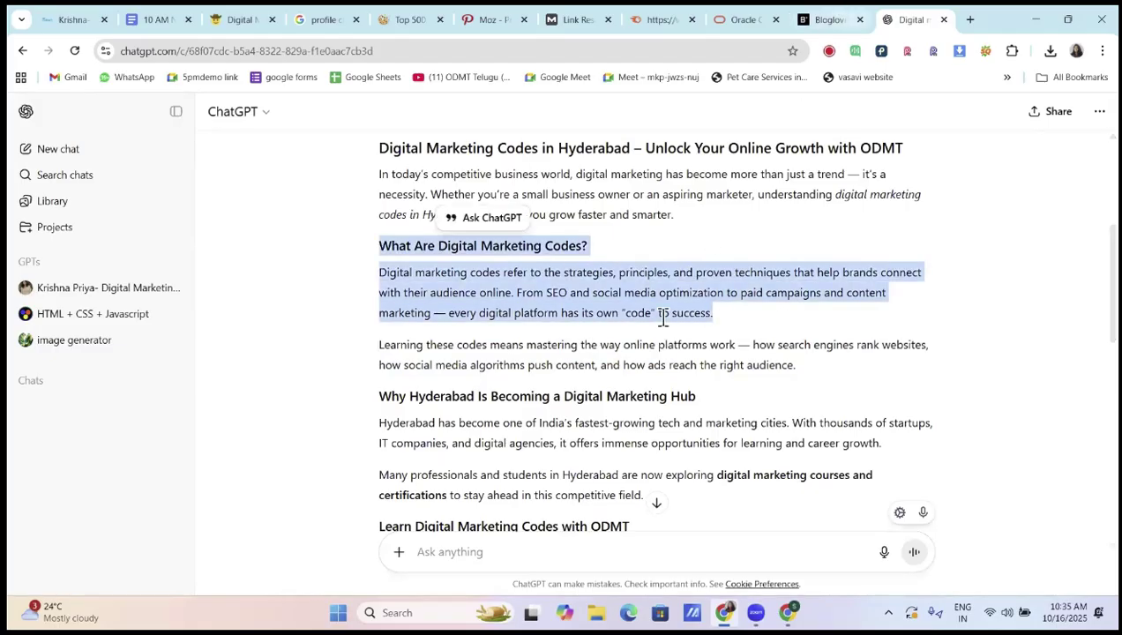
{"action": "key", "text": "ctrl+shift+Tab"}
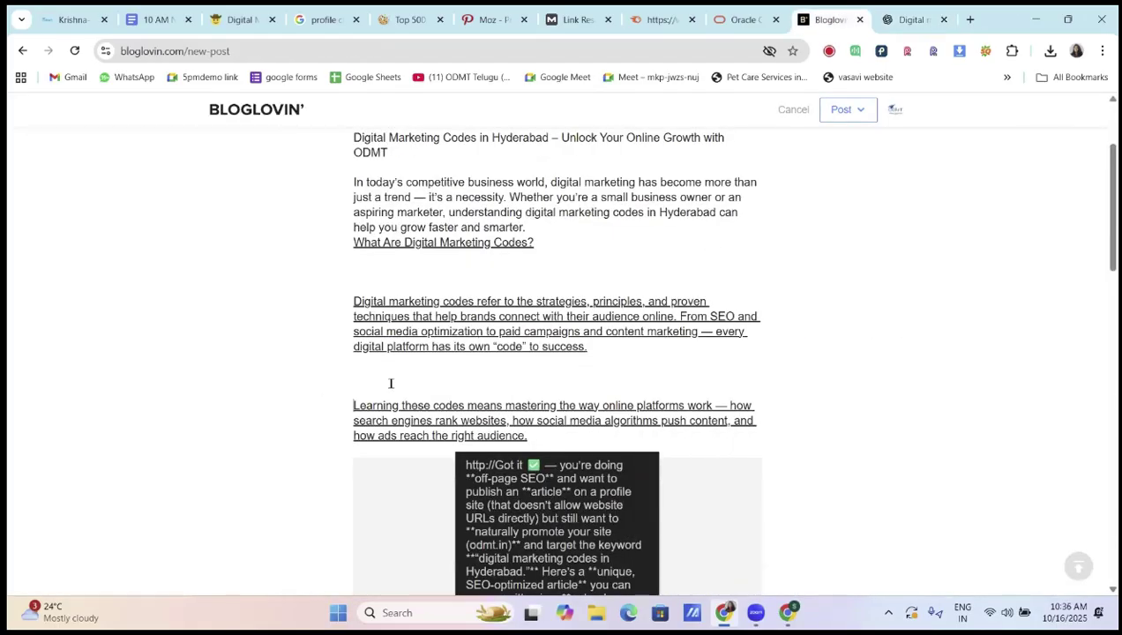
{"action": "left_click", "coordinate": [318, 371]}
{"action": "left_click_drag", "start_coordinate": [356, 429], "coordinate": [343, 302]}
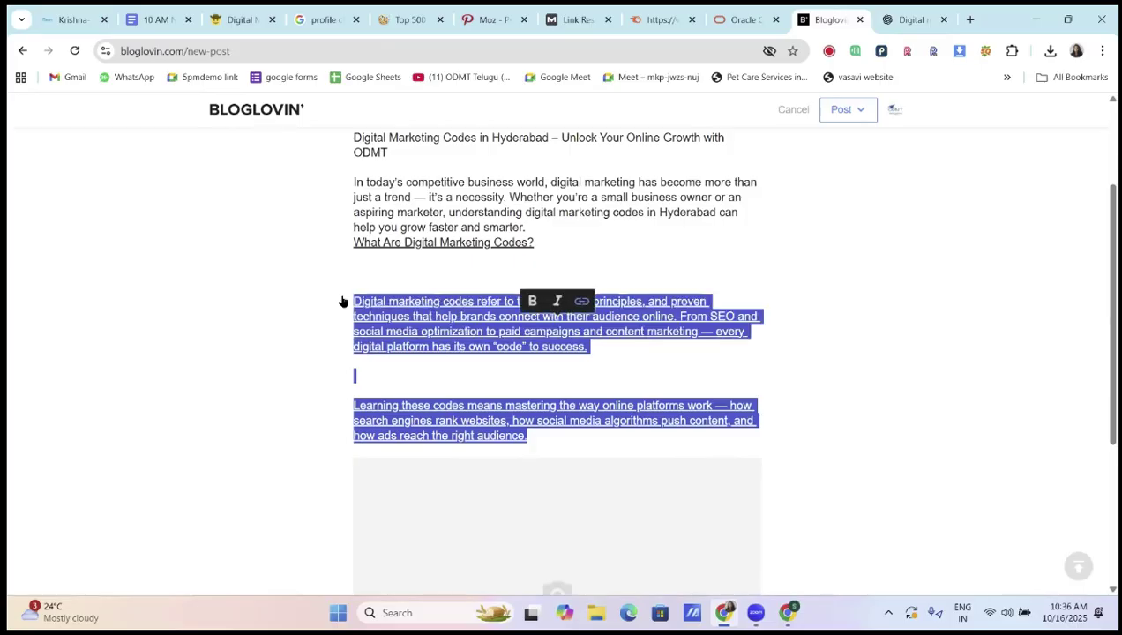
{"action": "key", "text": "BackSpace"}
{"action": "key", "text": "BackSpace"}
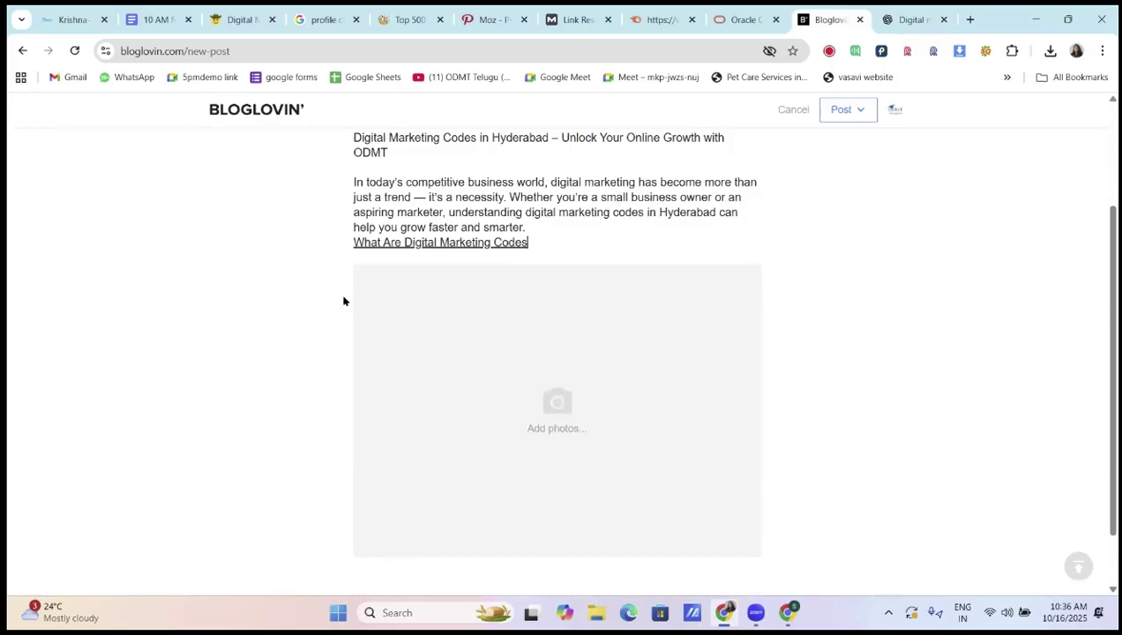
{"action": "key", "text": "BackSpace"}
{"action": "key", "text": "BackSpace"}
{"action": "key", "text": "BackSpace"}
{"action": "key", "text": "BackSpace"}
{"action": "key", "text": "BackSpace"}
{"action": "key", "text": "BackSpace"}
{"action": "key", "text": "BackSpace"}
{"action": "key", "text": "BackSpace"}
{"action": "key", "text": "BackSpace"}
{"action": "key", "text": "BackSpace"}
{"action": "key", "text": "BackSpace"}
{"action": "key", "text": "BackSpace"}
{"action": "key", "text": "BackSpace"}
{"action": "key", "text": "BackSpace"}
{"action": "key", "text": "BackSpace"}
{"action": "key", "text": "BackSpace"}
{"action": "key", "text": "BackSpace"}
{"action": "key", "text": "BackSpace"}
{"action": "key", "text": "BackSpace"}
{"action": "key", "text": "BackSpace"}
{"action": "key", "text": "BackSpace"}
{"action": "key", "text": "BackSpace"}
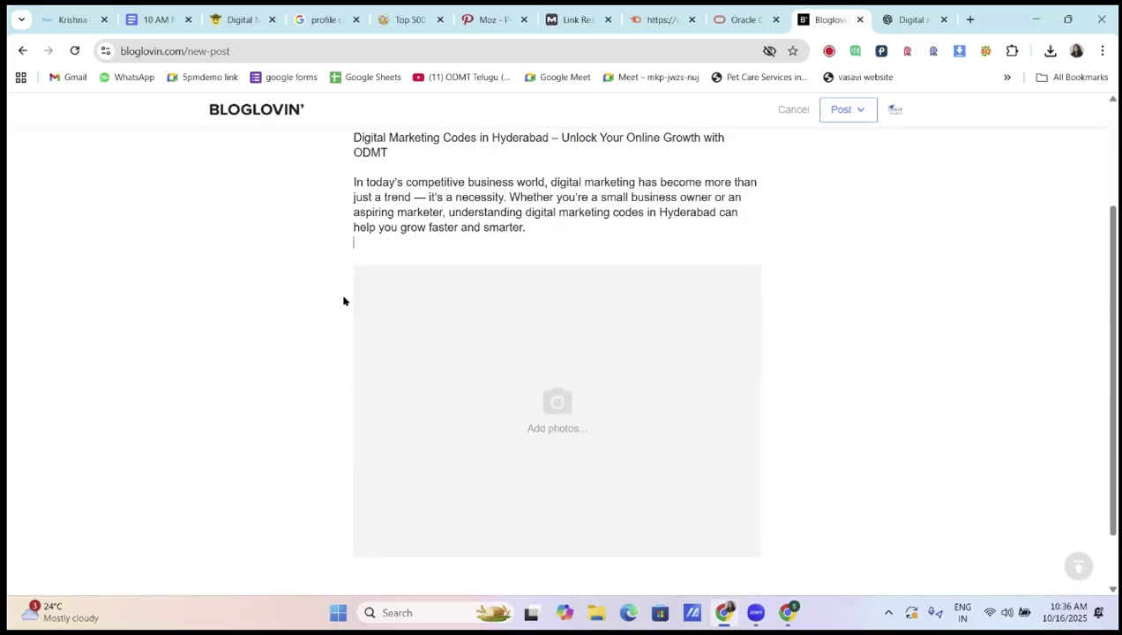
{"action": "key", "text": "ctrl+v"}
{"action": "left_click", "coordinate": [353, 290]}
{"action": "key", "text": "BackSpace"}
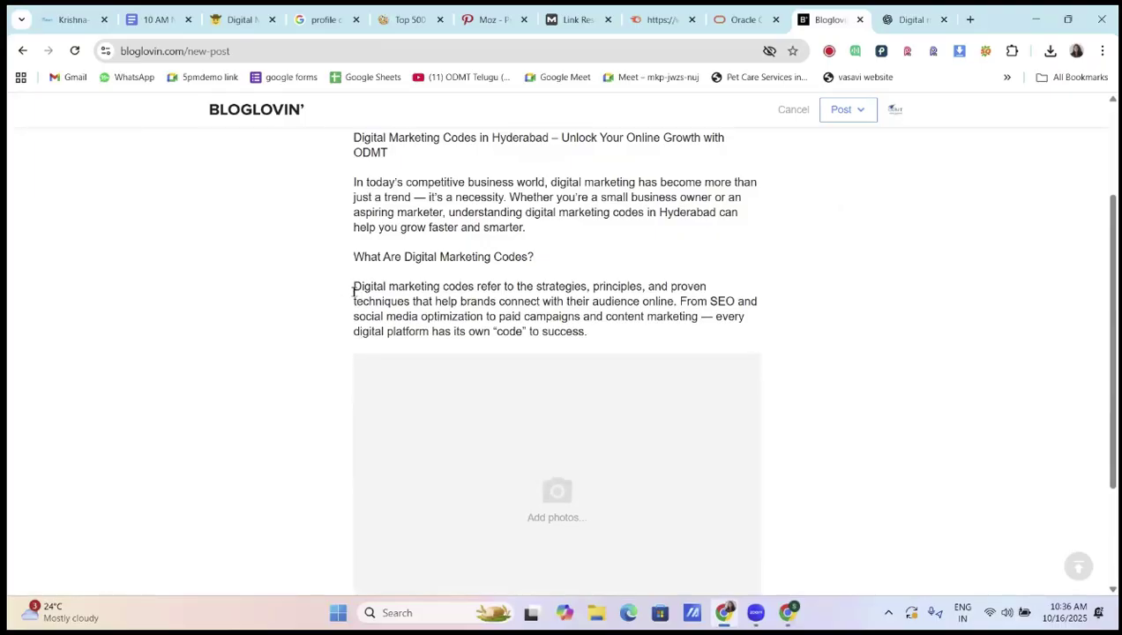
Add the 'Why Hyderabad Is Becoming a Digital Marketing Hub' section below the success paragraph, trimming blank lines
{"action": "left_click", "coordinate": [905, 20]}
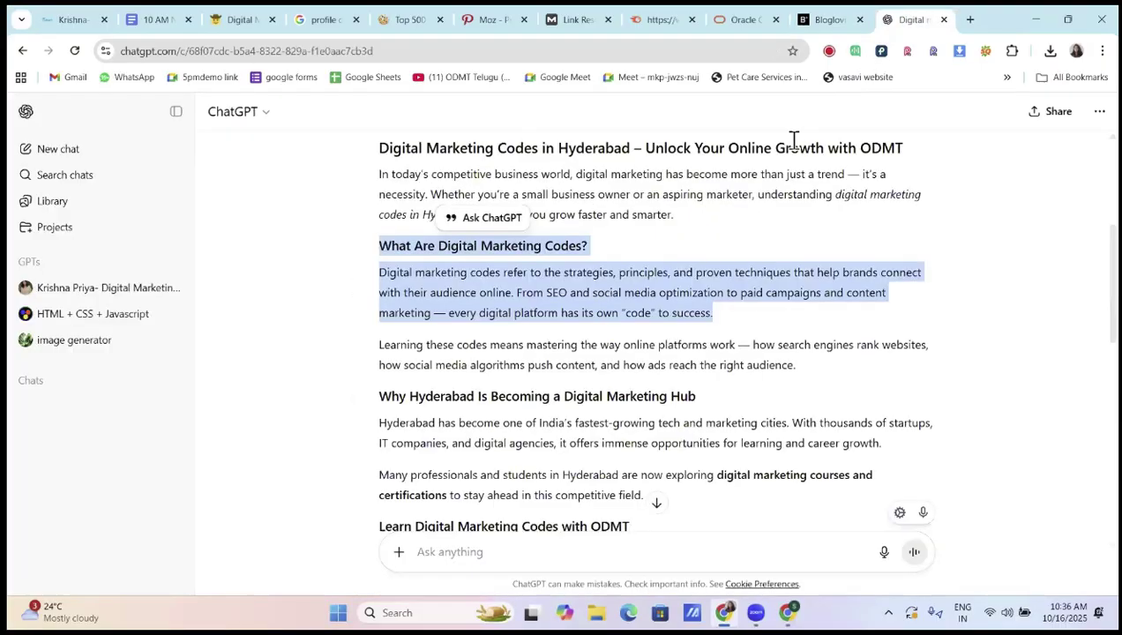
{"action": "left_click", "coordinate": [590, 354]}
{"action": "scroll", "coordinate": [589, 353], "scroll_direction": "down", "scroll_amount": 3}
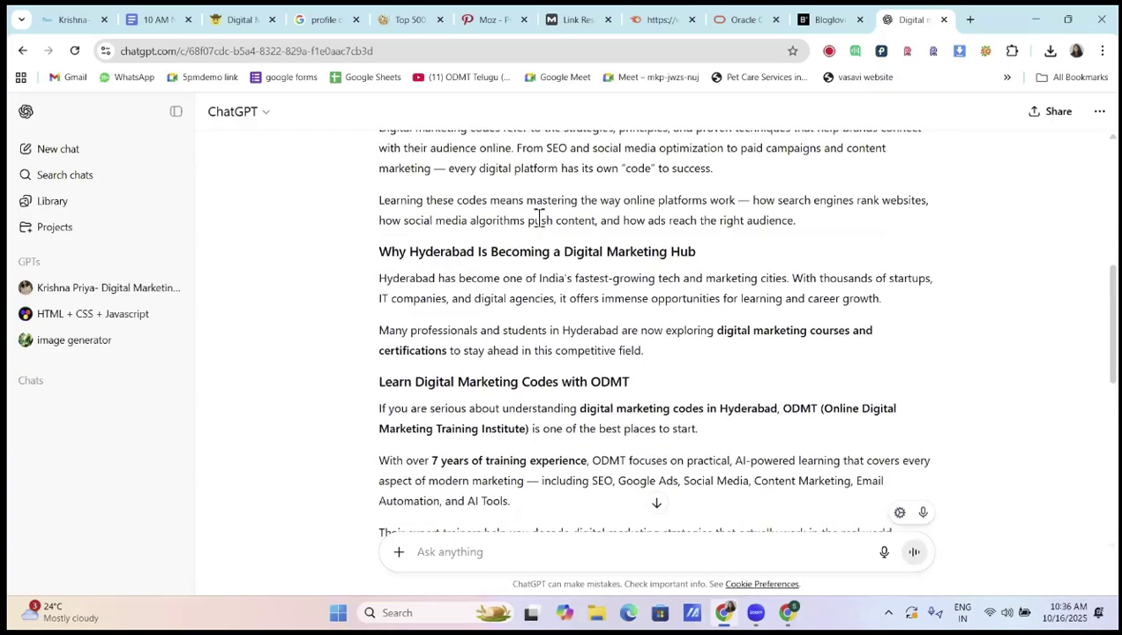
{"action": "left_click_drag", "start_coordinate": [379, 201], "coordinate": [722, 251]}
{"action": "left_click", "coordinate": [460, 278]}
{"action": "left_click_drag", "start_coordinate": [380, 252], "coordinate": [664, 361]}
{"action": "key", "text": "ctrl+c"}
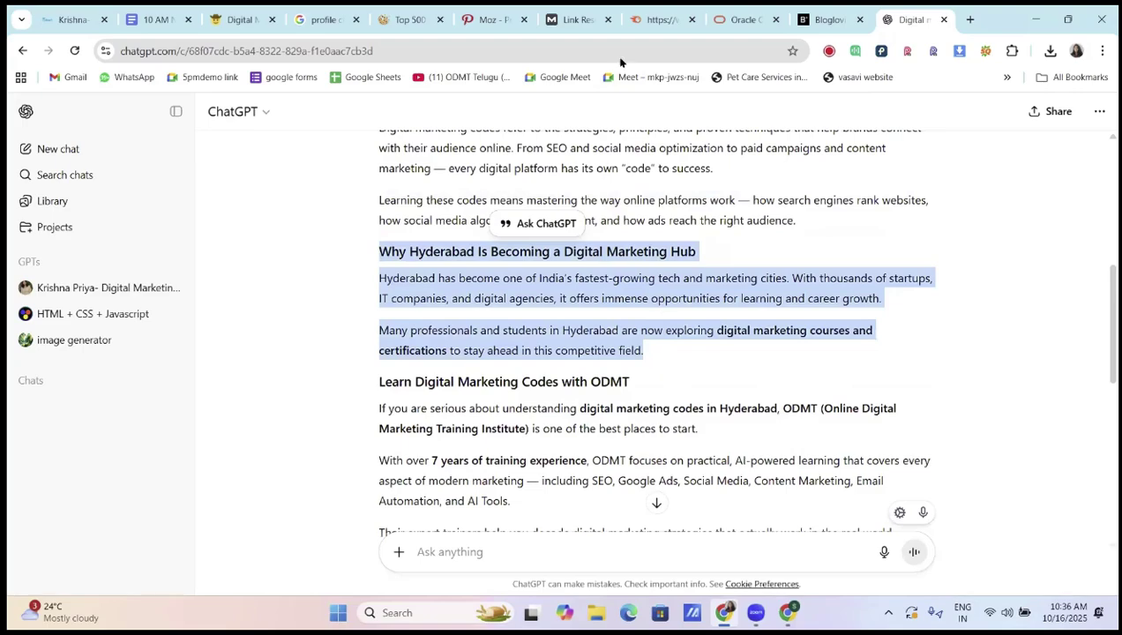
{"action": "left_click", "coordinate": [830, 19]}
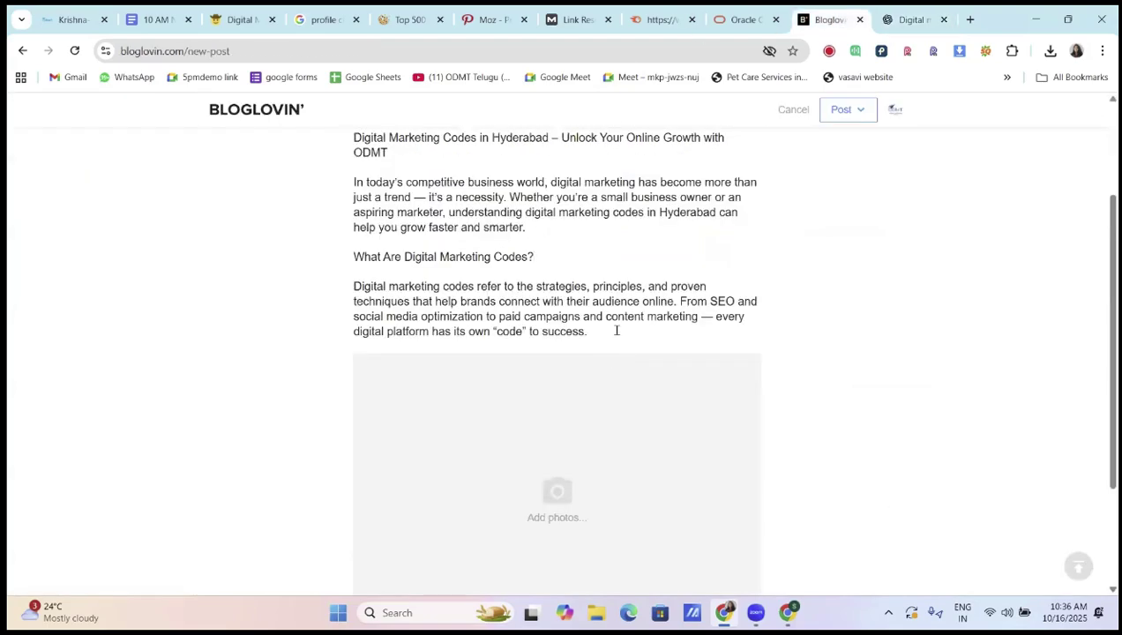
{"action": "left_click", "coordinate": [617, 331]}
{"action": "key", "text": "Return"}
{"action": "key", "text": "ctrl+v"}
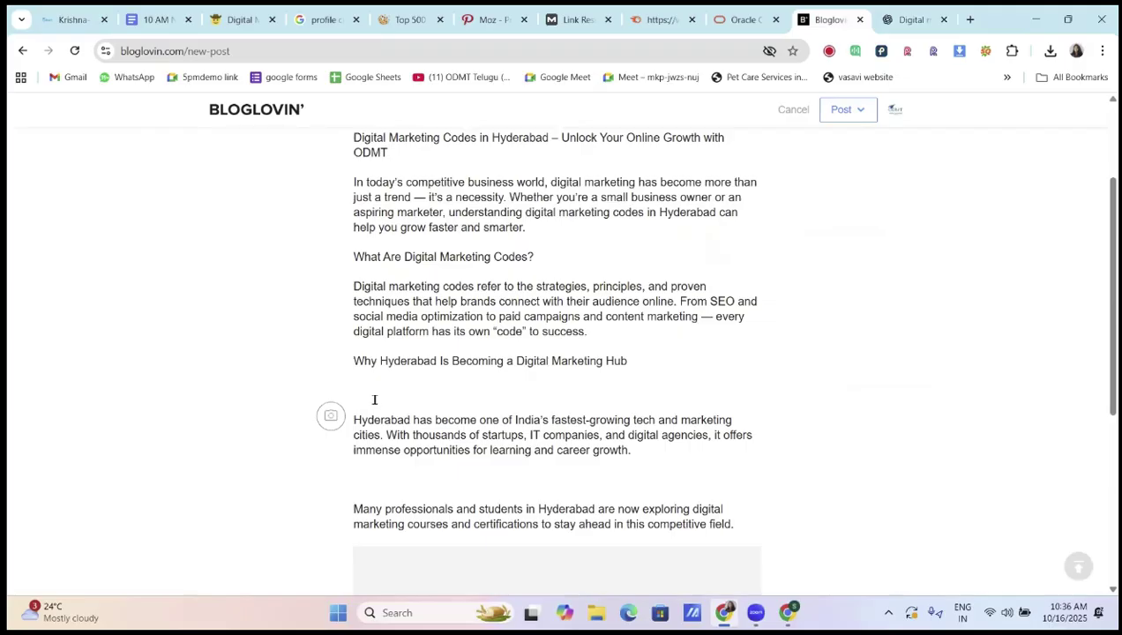
{"action": "key", "text": "BackSpace"}
{"action": "key", "text": "BackSpace"}
{"action": "left_click", "coordinate": [357, 455]}
{"action": "key", "text": "BackSpace"}
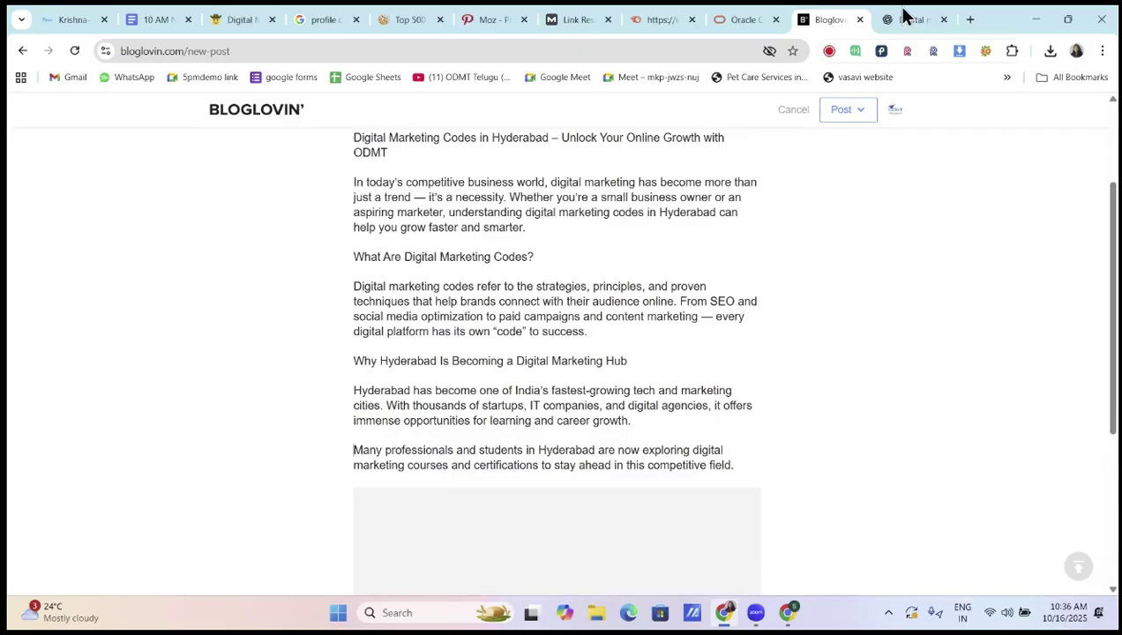
Paste the 'Learn Digital Marketing Codes with ODMT' section and remove the blank line above 'If you are serious'
{"action": "key", "text": "ctrl+Tab"}
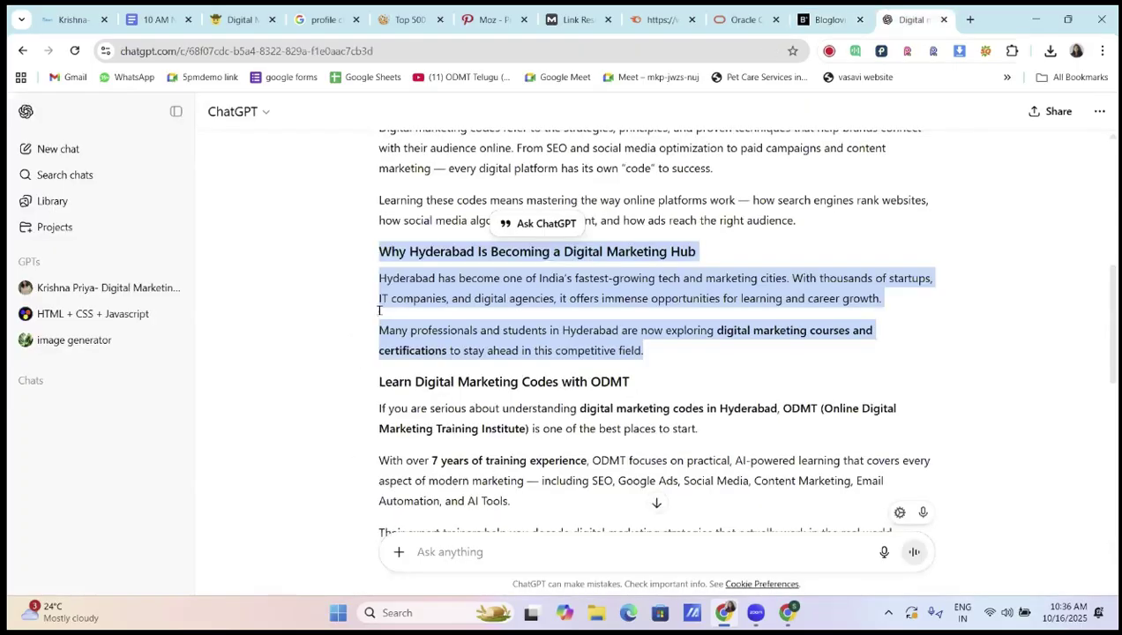
{"action": "scroll", "coordinate": [721, 368], "scroll_direction": "down", "scroll_amount": 1}
{"action": "left_click_drag", "start_coordinate": [379, 309], "coordinate": [723, 368]}
{"action": "key", "text": "ctrl+c"}
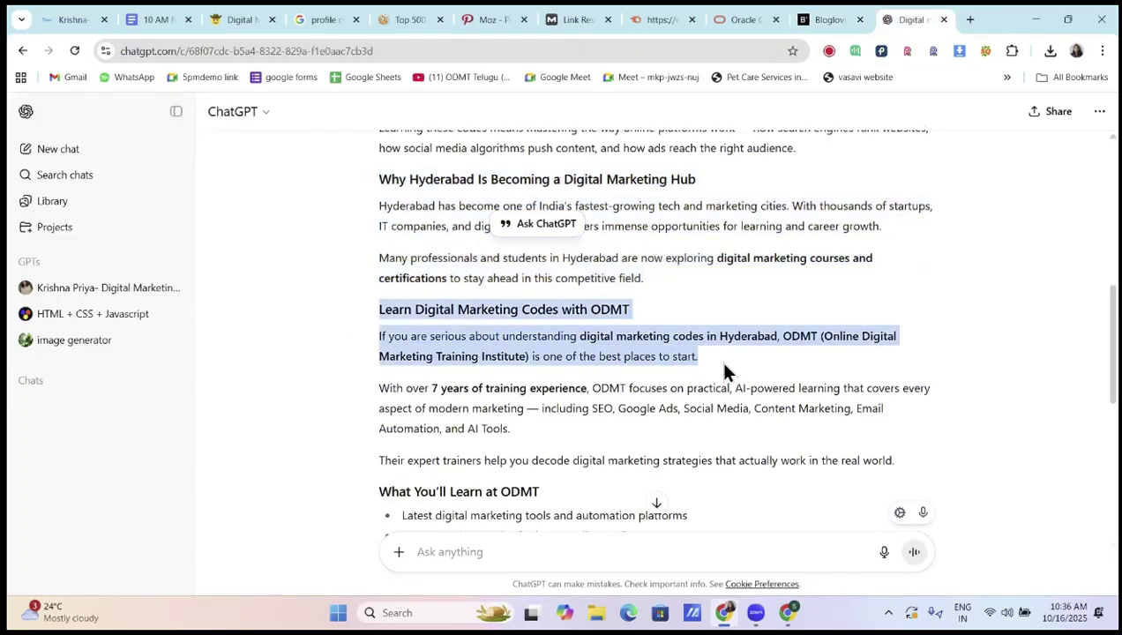
{"action": "left_click", "coordinate": [802, 20]}
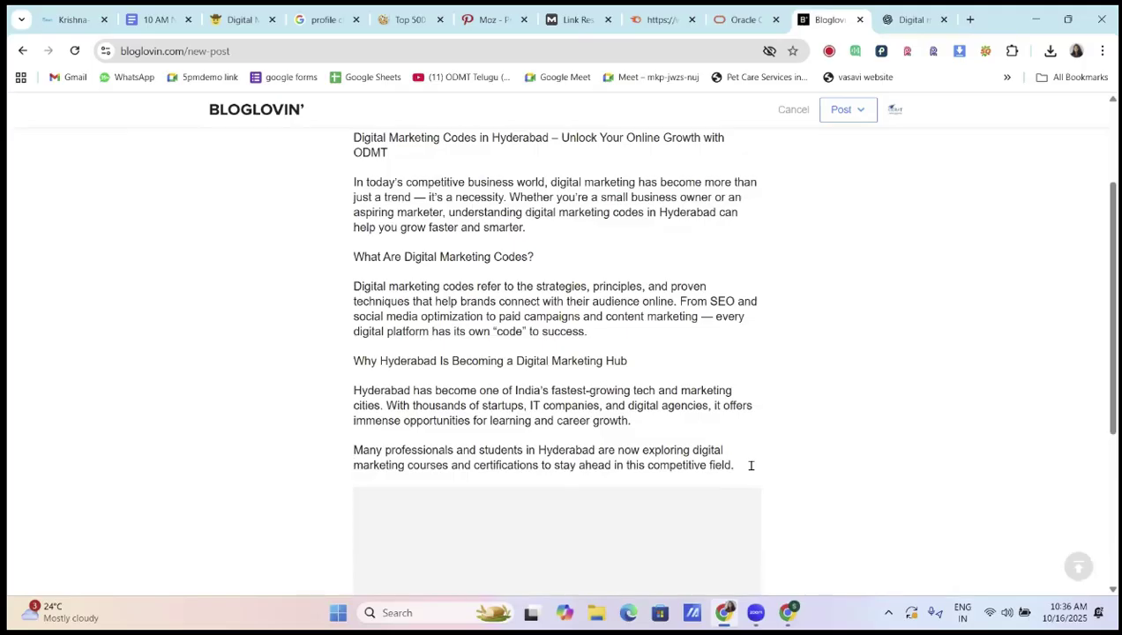
{"action": "key", "text": "ctrl+v"}
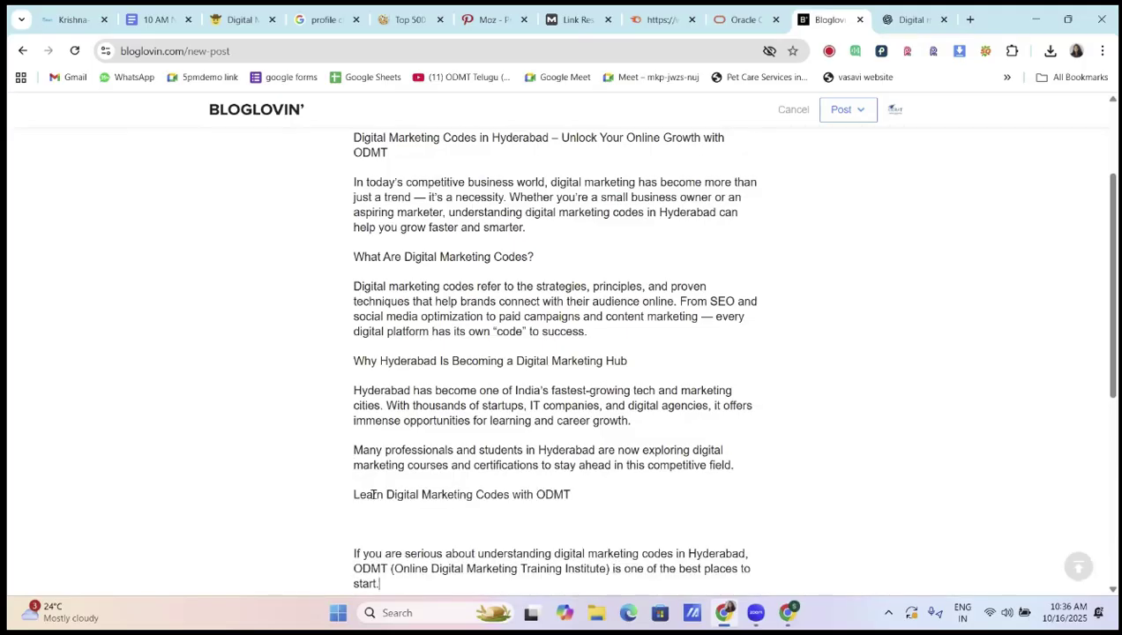
{"action": "scroll", "coordinate": [373, 495], "scroll_direction": "down", "scroll_amount": 2}
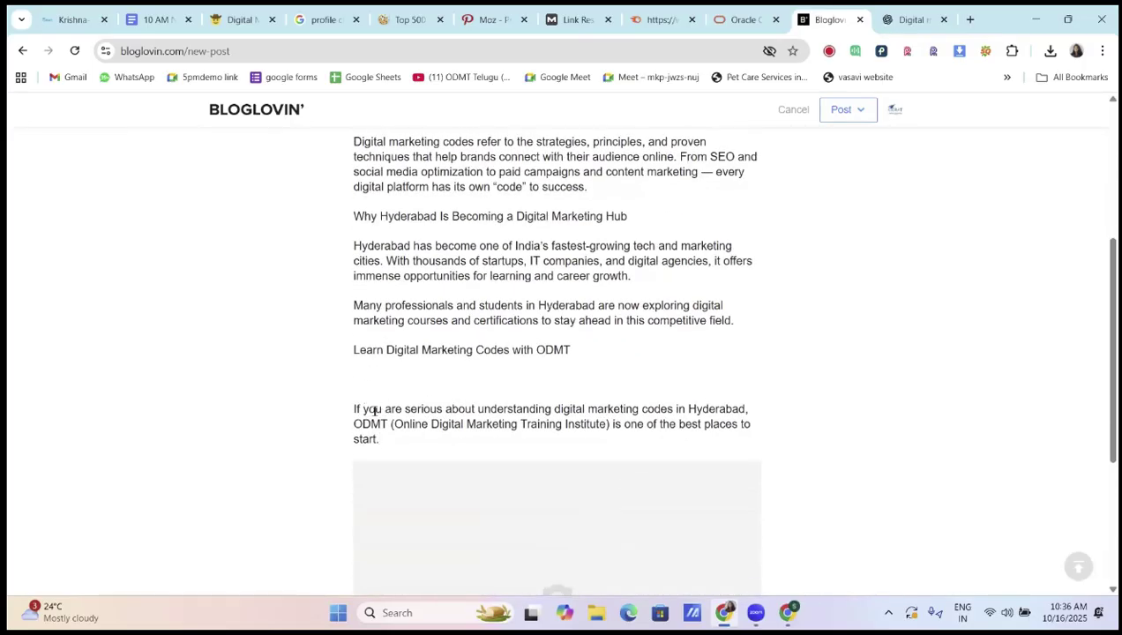
{"action": "left_click", "coordinate": [355, 408]}
{"action": "key", "text": "BackSpace"}
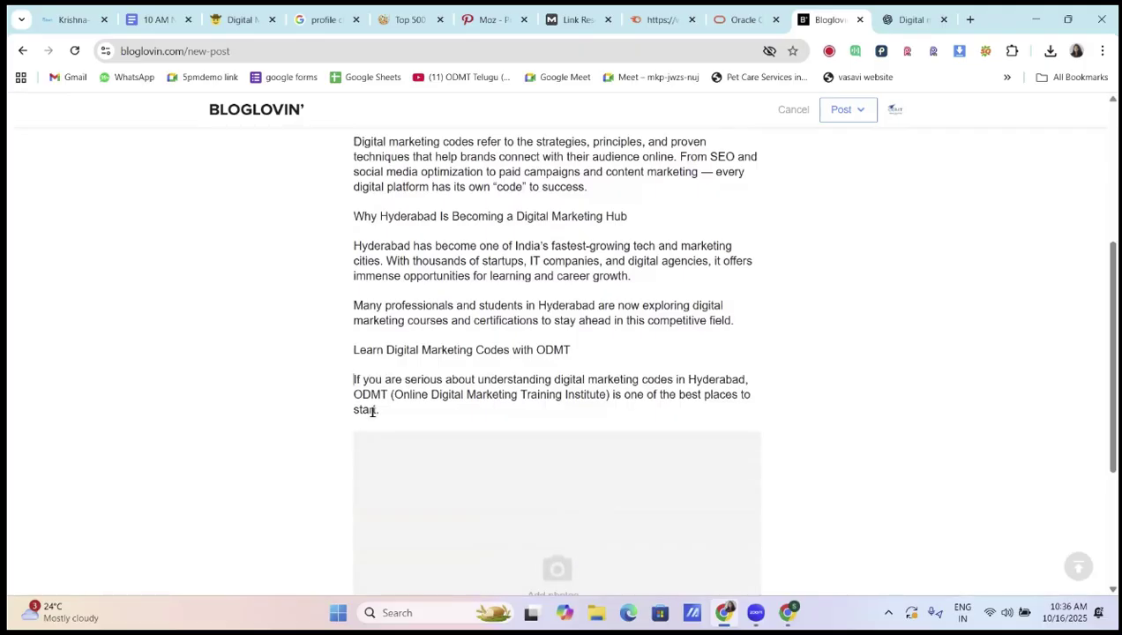
{"action": "left_click", "coordinate": [588, 347]}
{"action": "type", "text": "https://odmt.in"}
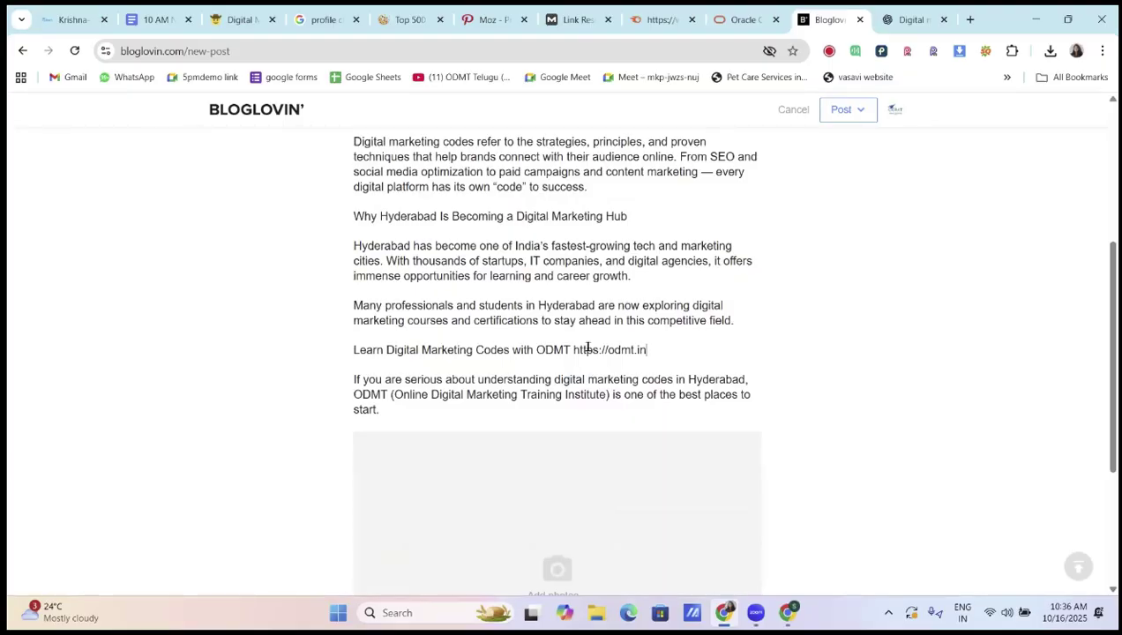
{"action": "key", "text": "BackSpace"}
{"action": "key", "text": "BackSpace"}
{"action": "key", "text": "BackSpace"}
{"action": "key", "text": "BackSpace"}
{"action": "key", "text": "BackSpace"}
{"action": "key", "text": "BackSpace"}
{"action": "key", "text": "BackSpace"}
{"action": "key", "text": "BackSpace"}
{"action": "key", "text": "BackSpace"}
{"action": "key", "text": "BackSpace"}
{"action": "key", "text": "BackSpace"}
{"action": "key", "text": "BackSpace"}
{"action": "key", "text": "BackSpace"}
{"action": "key", "text": "BackSpace"}
{"action": "key", "text": "BackSpace"}
Link the word ODMT in the heading line to odmt.in
{"action": "double_click", "coordinate": [554, 350]}
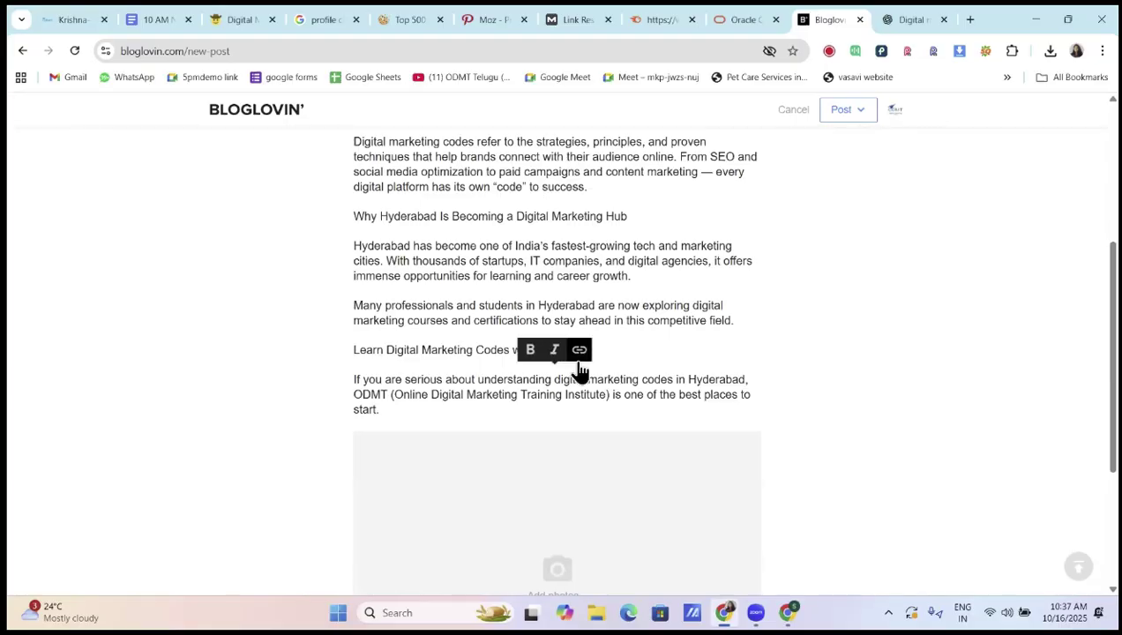
{"action": "left_click_drag", "start_coordinate": [536, 351], "coordinate": [573, 357]}
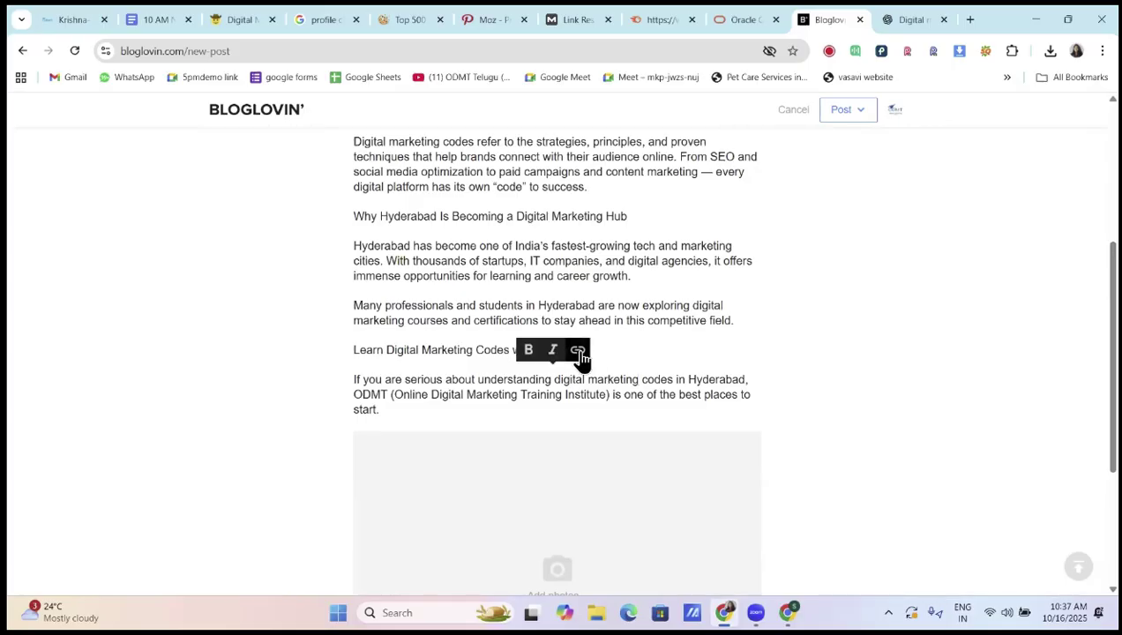
{"action": "left_click", "coordinate": [580, 353]}
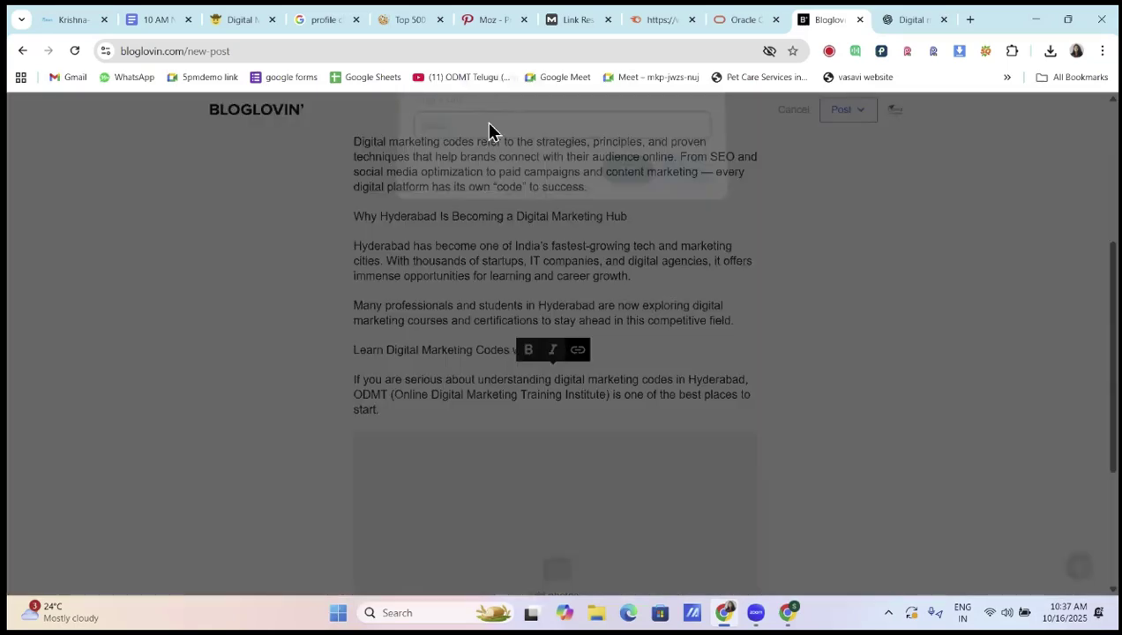
{"action": "left_click", "coordinate": [487, 137]}
{"action": "type", "text": "odmt.in"}
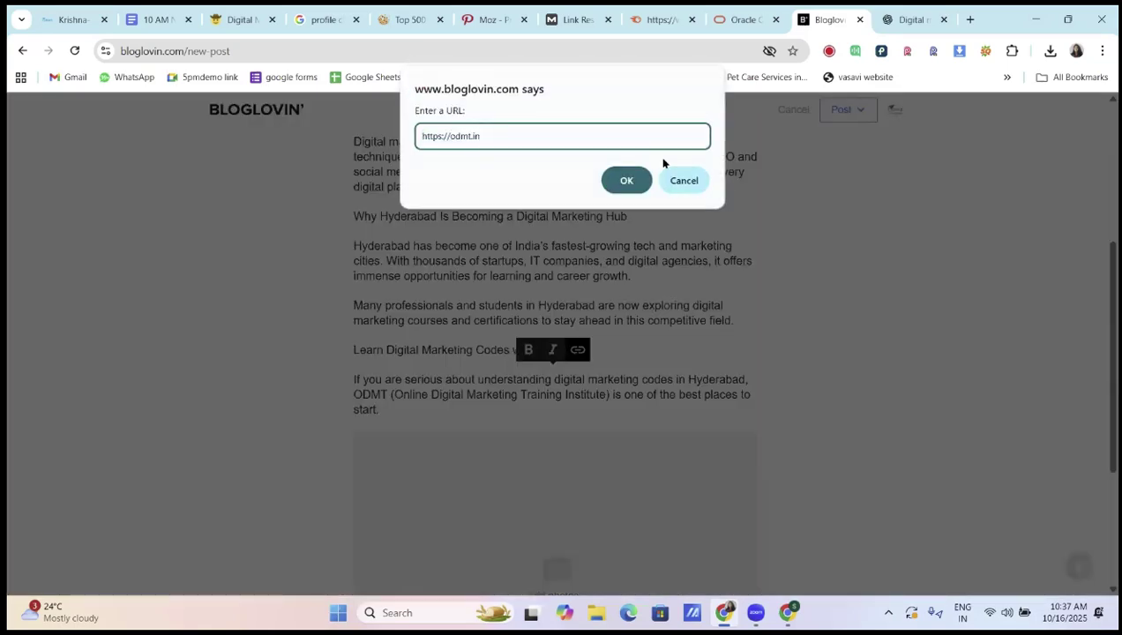
{"action": "left_click", "coordinate": [626, 180]}
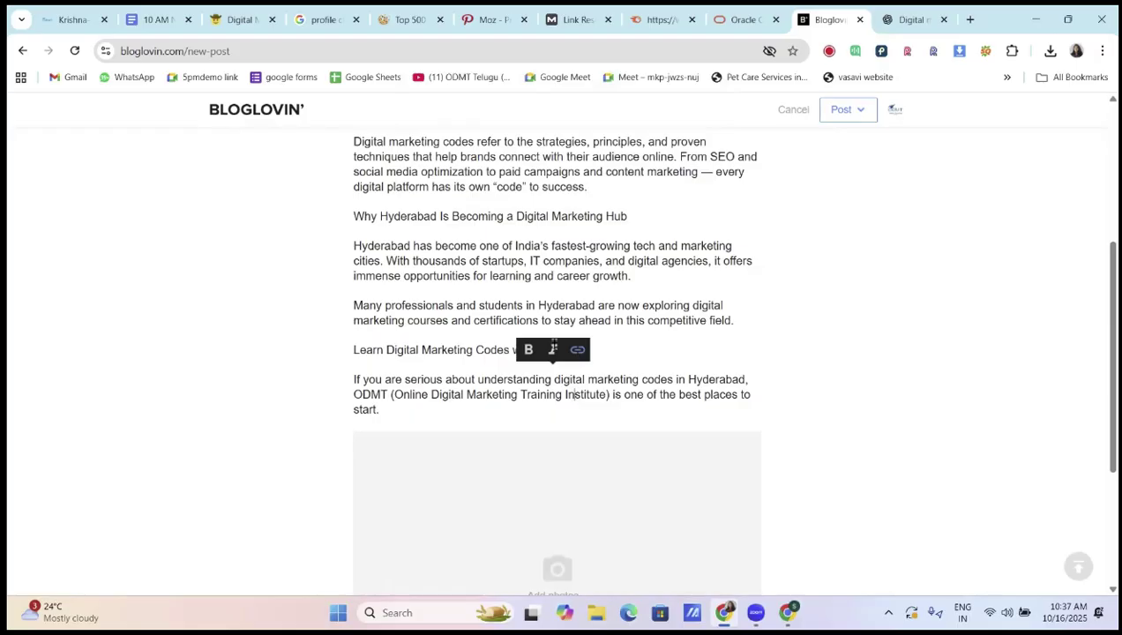
Change 'codes' to 'course' and link 'digital marketing course in Hyderabad' to odmt.in
{"action": "left_click", "coordinate": [671, 379]}
{"action": "key", "text": "BackSpace"}
{"action": "key", "text": "BackSpace"}
{"action": "key", "text": "BackSpace"}
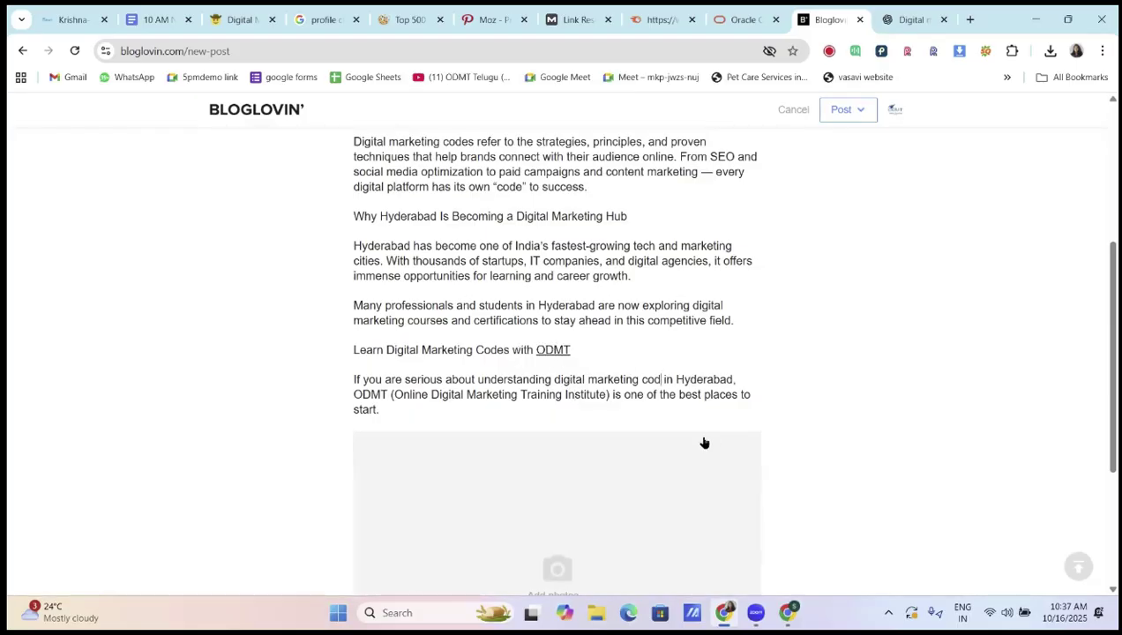
{"action": "type", "text": "urse"}
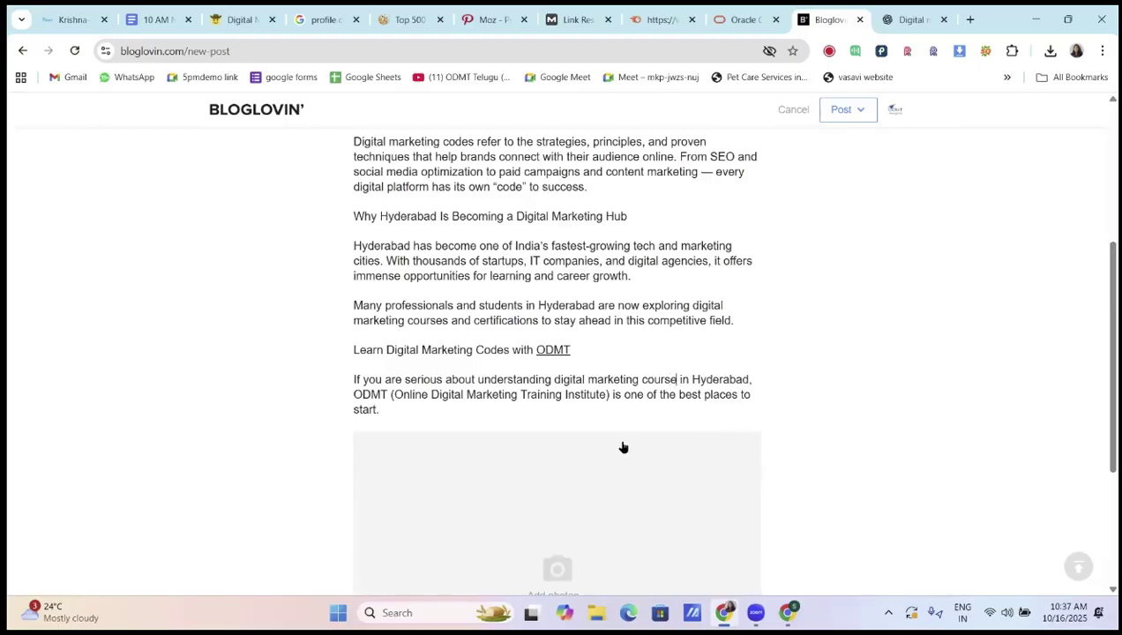
{"action": "left_click", "coordinate": [553, 379]}
{"action": "left_click_drag", "start_coordinate": [601, 377], "coordinate": [748, 377]}
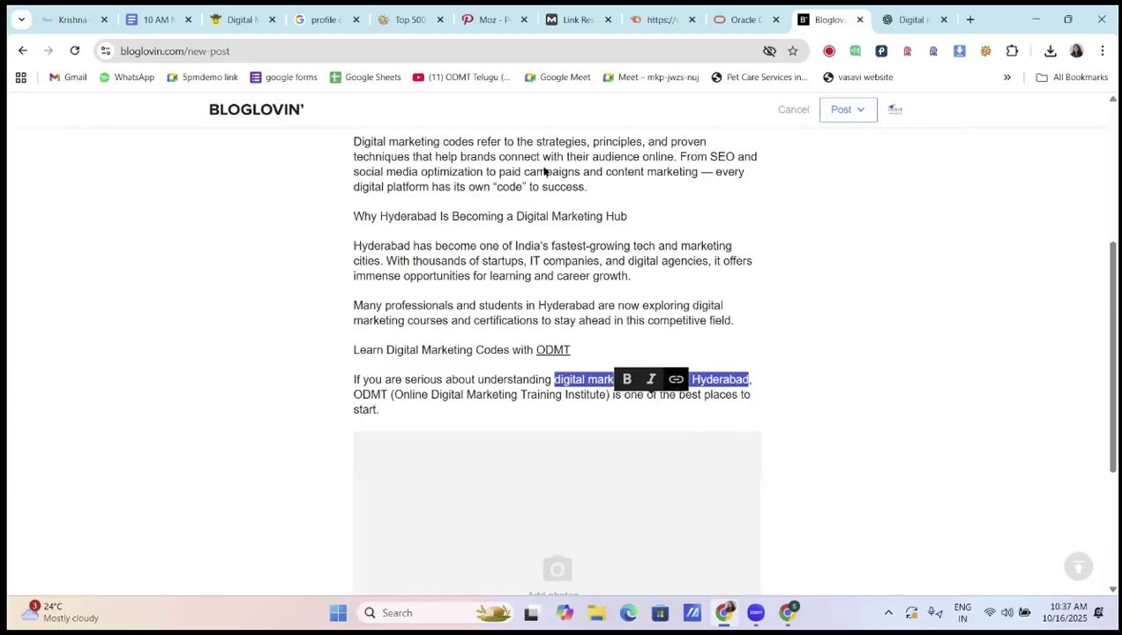
{"action": "left_click", "coordinate": [676, 379]}
{"action": "left_click", "coordinate": [523, 137]}
{"action": "type", "text": "odmt.in"}
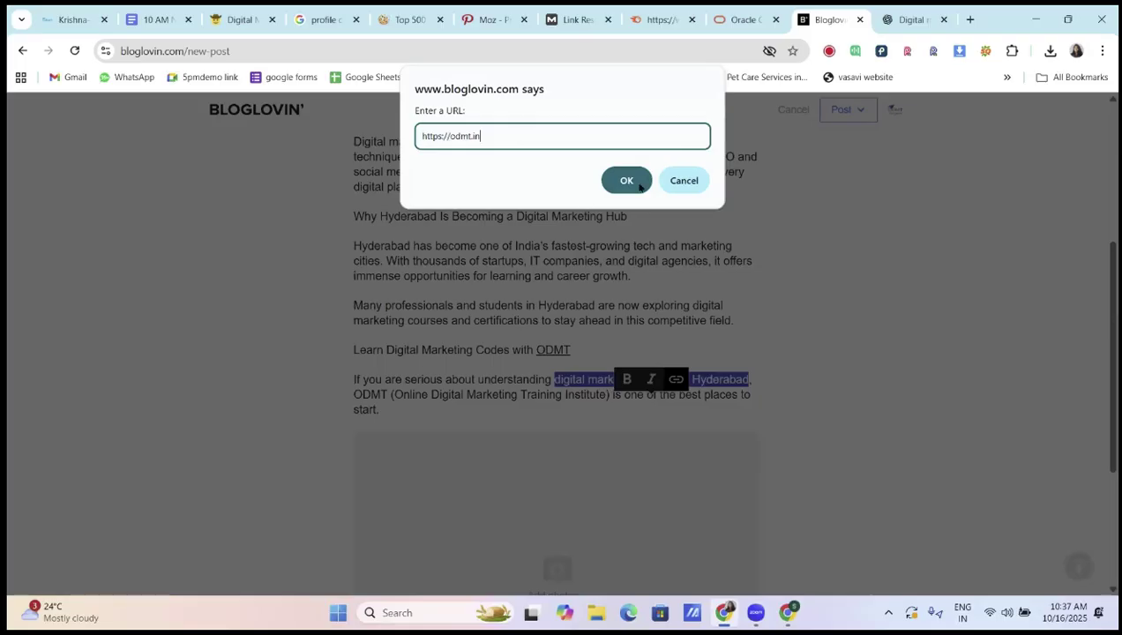
{"action": "left_click", "coordinate": [627, 180]}
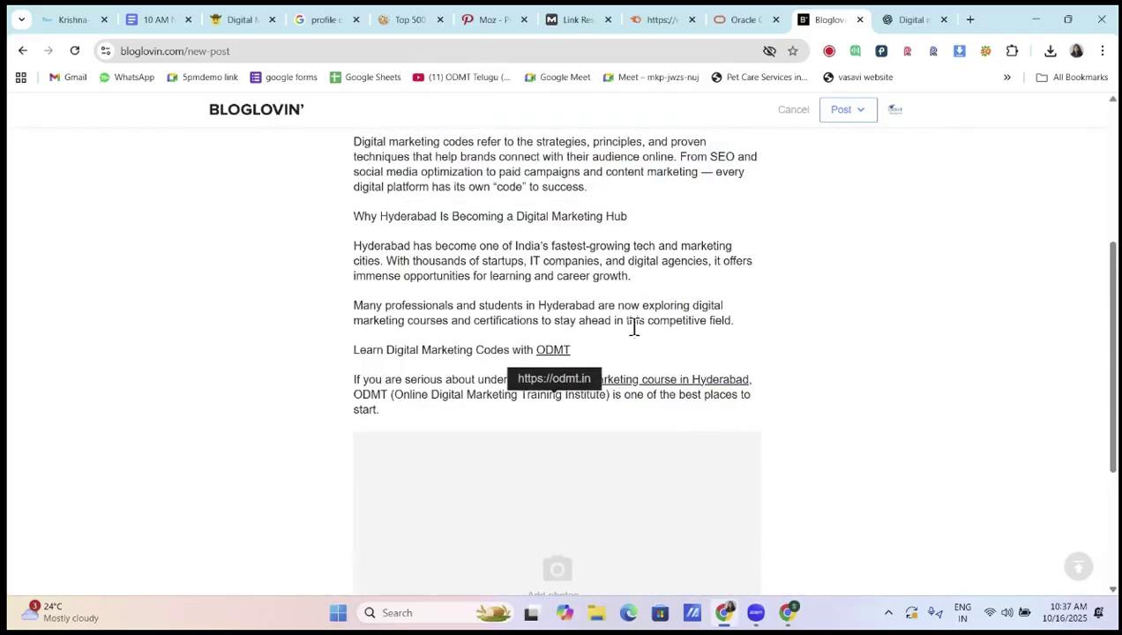
Insert the woman-977020_1280 photo from Downloads below the ODMT line
{"action": "scroll", "coordinate": [637, 328], "scroll_direction": "up", "scroll_amount": 3}
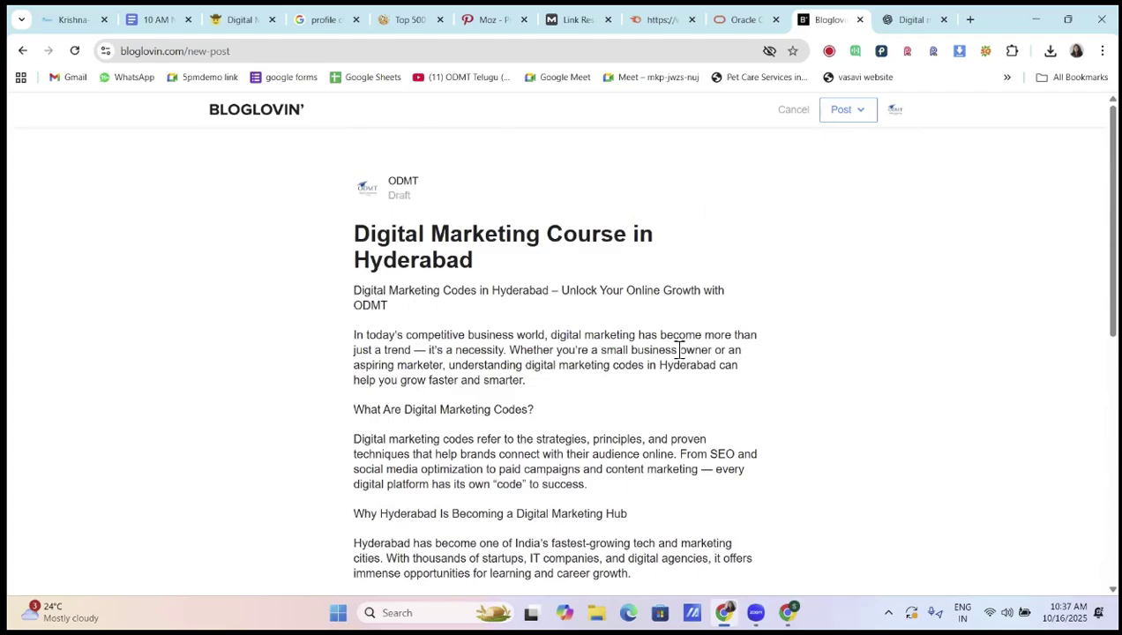
{"action": "scroll", "coordinate": [680, 350], "scroll_direction": "down", "scroll_amount": 3}
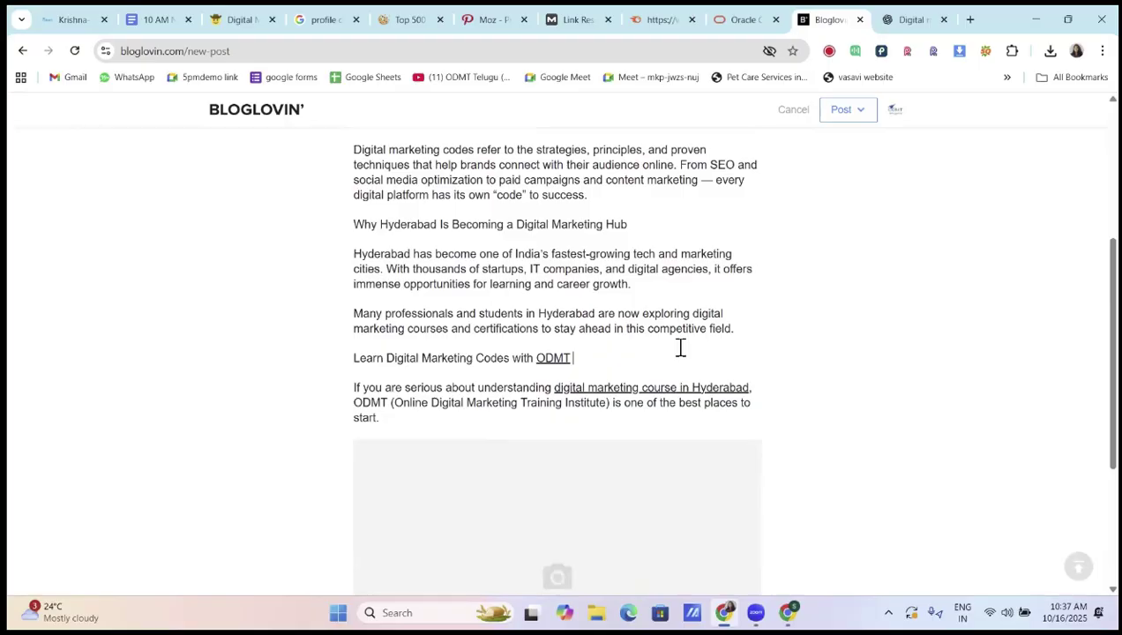
{"action": "scroll", "coordinate": [681, 348], "scroll_direction": "down", "scroll_amount": 1}
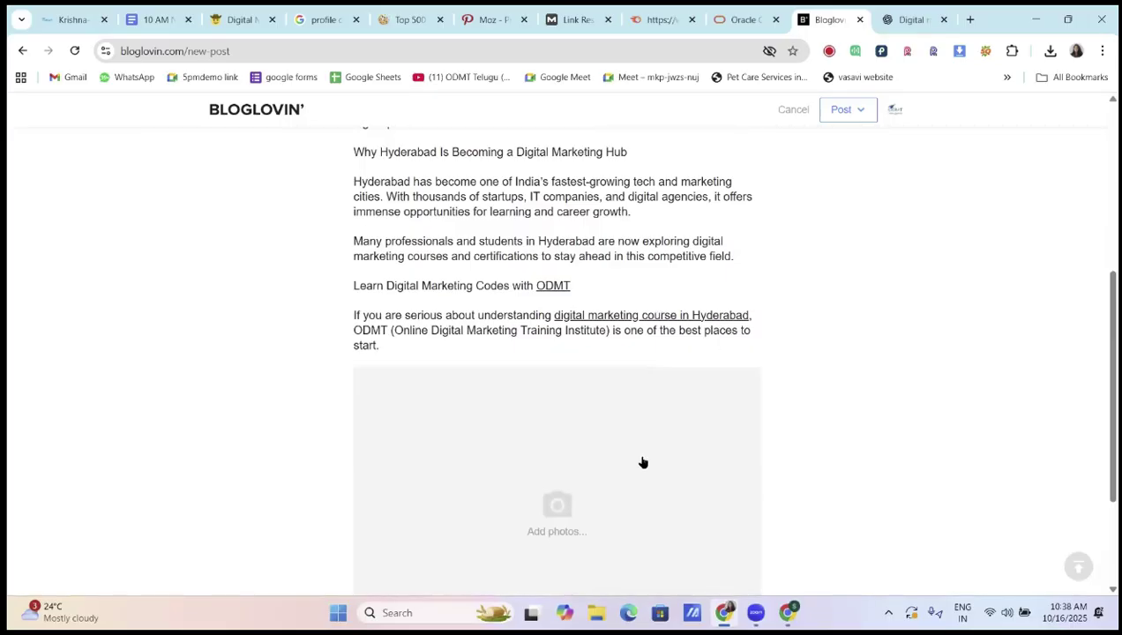
{"action": "scroll", "coordinate": [642, 464], "scroll_direction": "down", "scroll_amount": 2}
{"action": "left_click", "coordinate": [577, 342]}
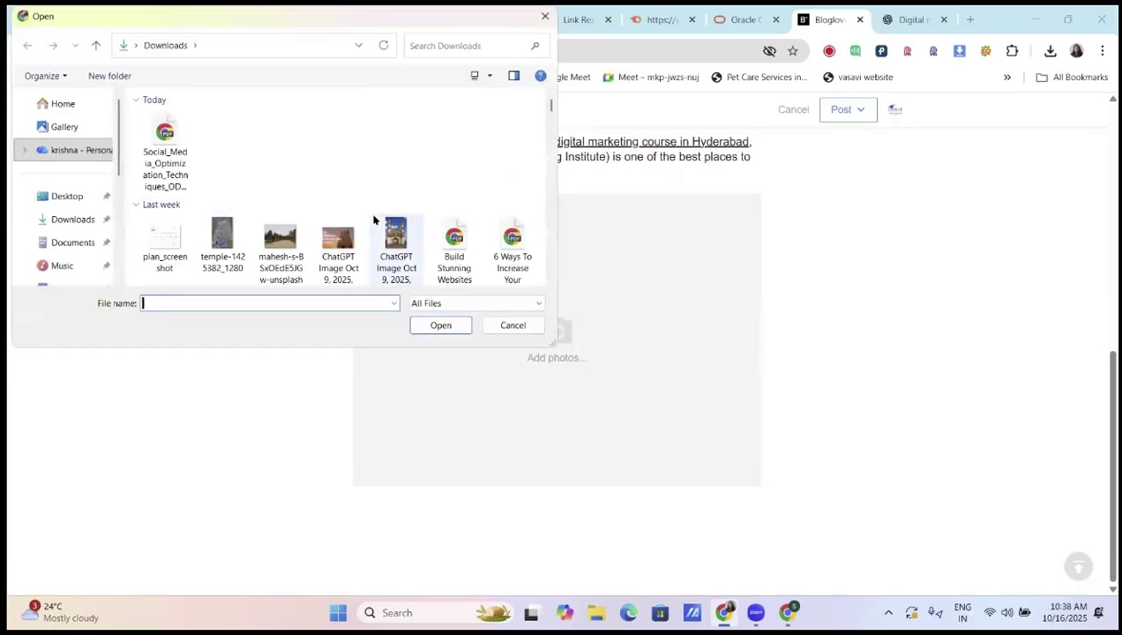
{"action": "scroll", "coordinate": [373, 219], "scroll_direction": "down", "scroll_amount": 6}
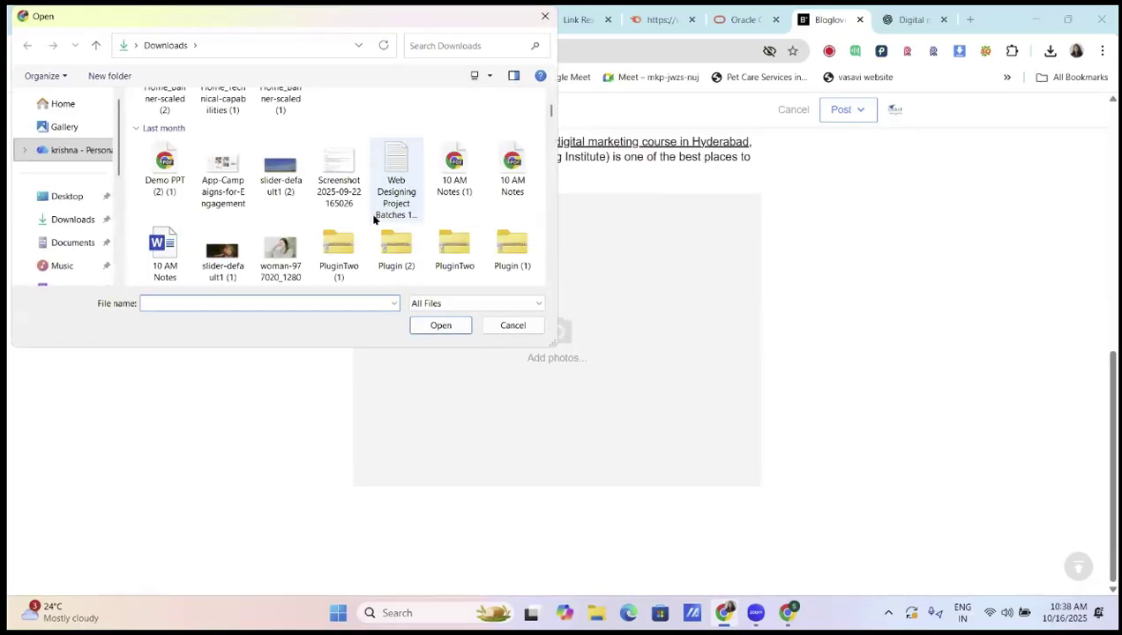
{"action": "left_click", "coordinate": [280, 254]}
{"action": "left_click", "coordinate": [438, 325]}
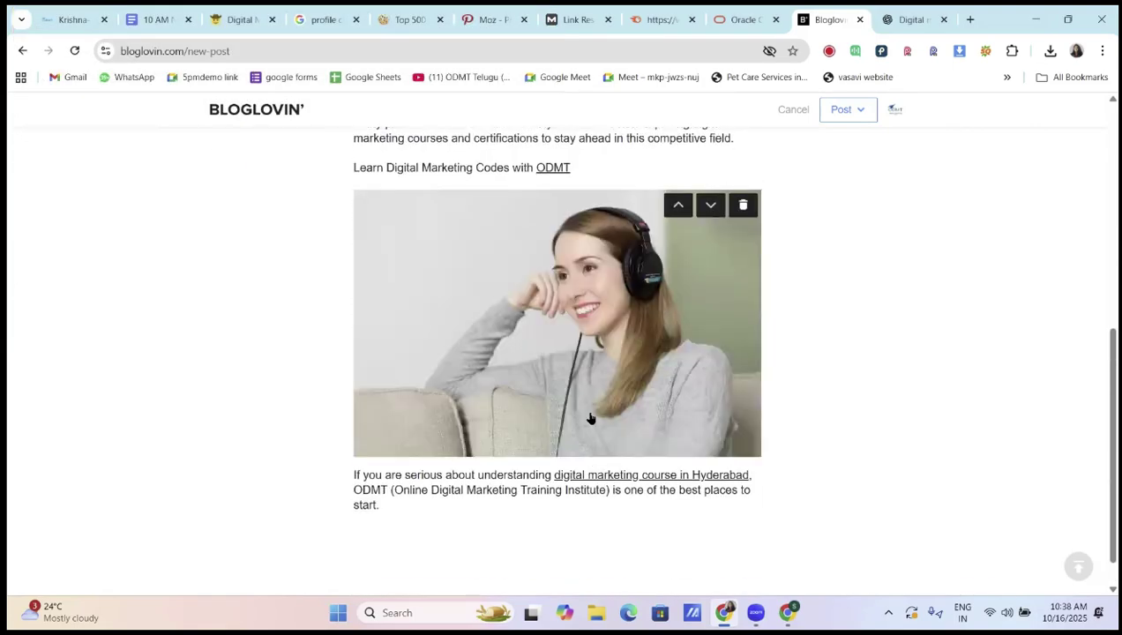
{"action": "scroll", "coordinate": [591, 419], "scroll_direction": "up", "scroll_amount": 1}
{"action": "scroll", "coordinate": [511, 515], "scroll_direction": "down", "scroll_amount": 2}
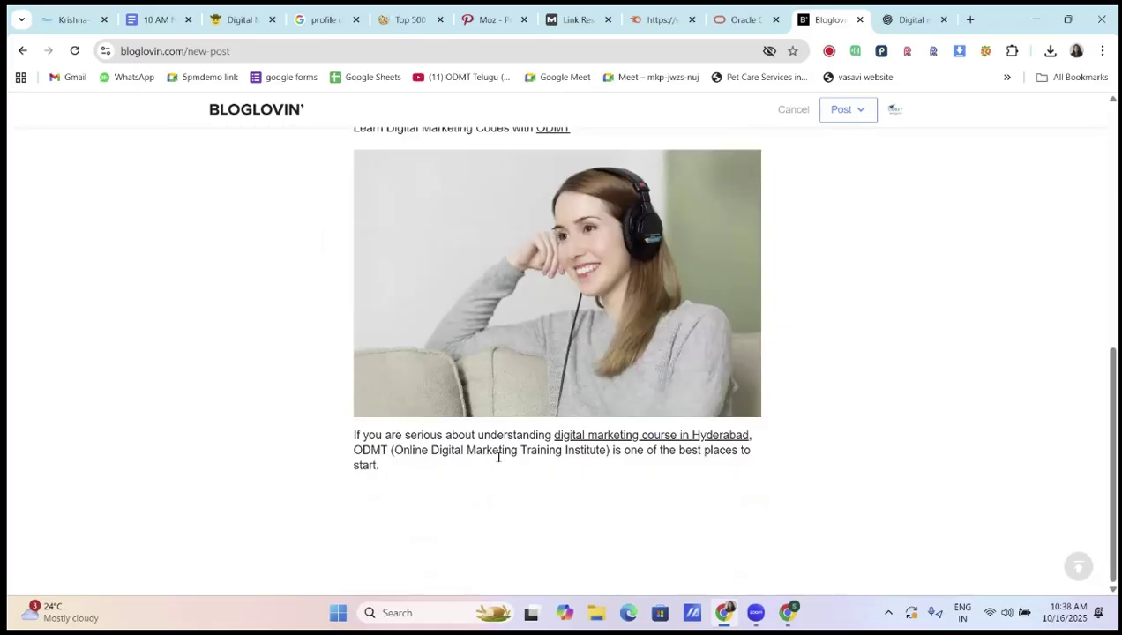
{"action": "scroll", "coordinate": [503, 415], "scroll_direction": "up", "scroll_amount": 2}
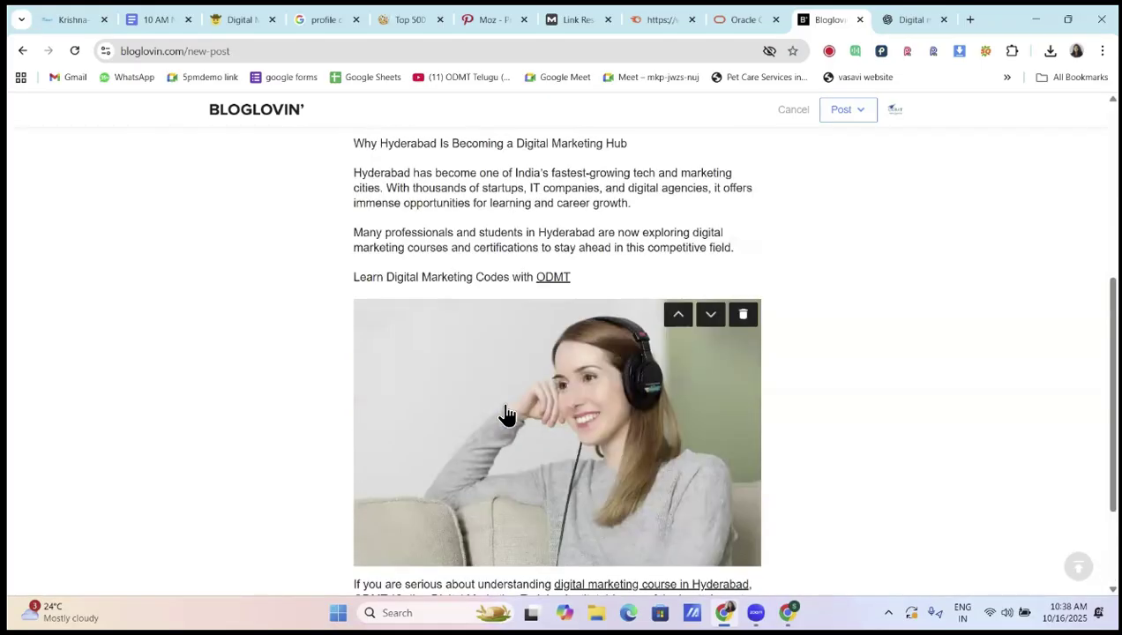
{"action": "scroll", "coordinate": [506, 415], "scroll_direction": "up", "scroll_amount": 5}
Publish the post without tags and stay on the page instead of leaving
{"action": "left_click", "coordinate": [861, 115]}
{"action": "left_click", "coordinate": [856, 182]}
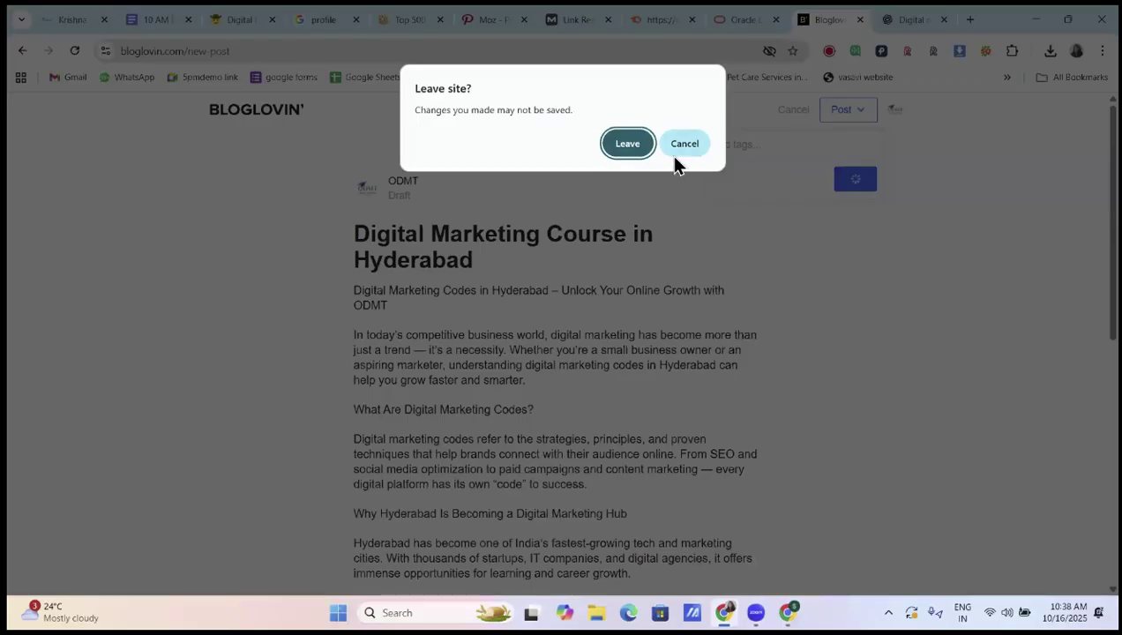
{"action": "key", "text": "Escape"}
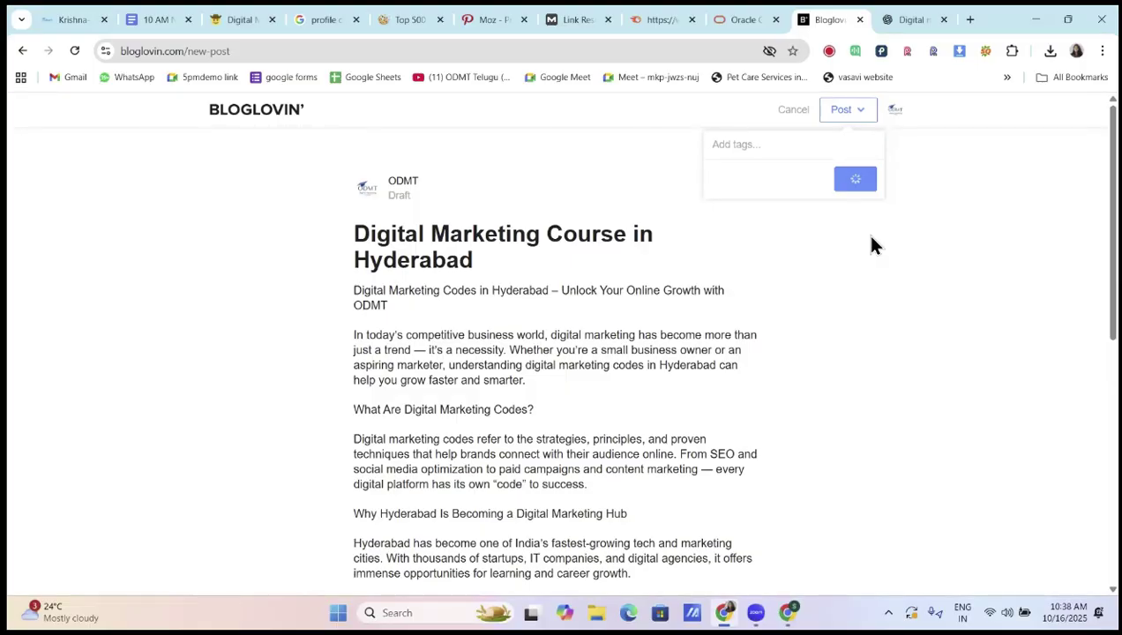
Create a blank Untitled Google Sheets spreadsheet in a new tab, then return to the Bloglovin draft
{"action": "left_click", "coordinate": [970, 20]}
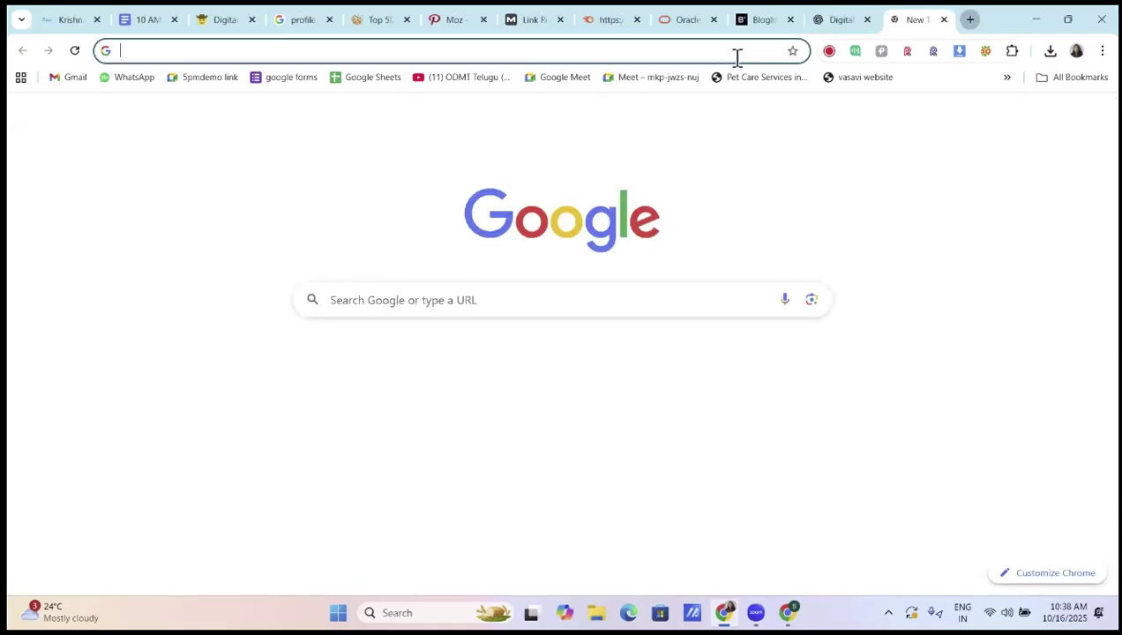
{"action": "left_click", "coordinate": [370, 77]}
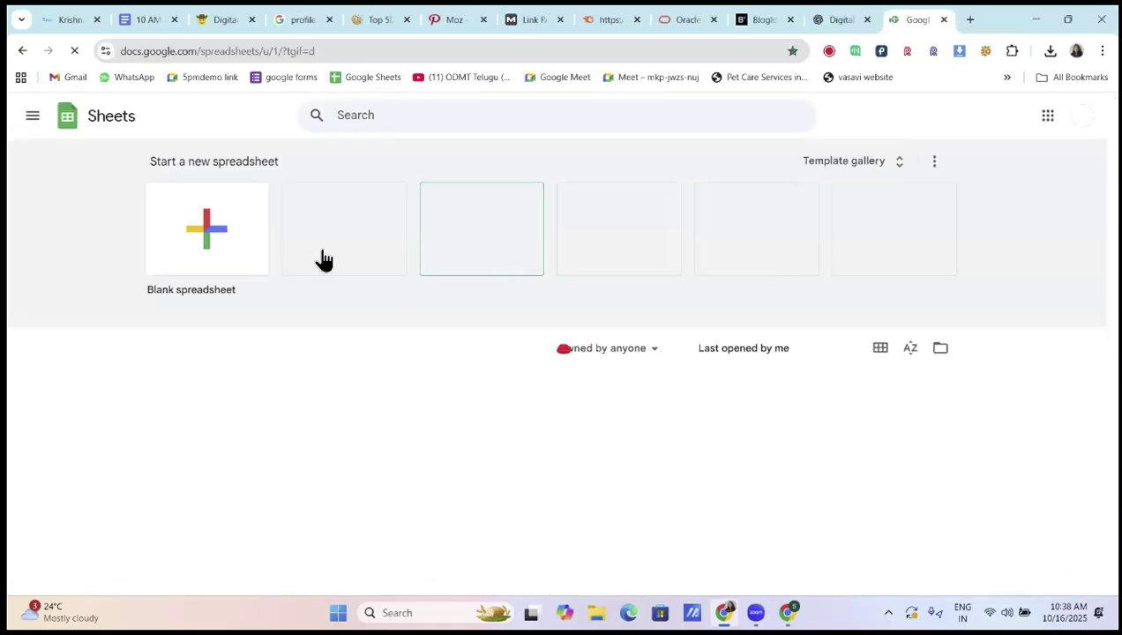
{"action": "left_click", "coordinate": [254, 248]}
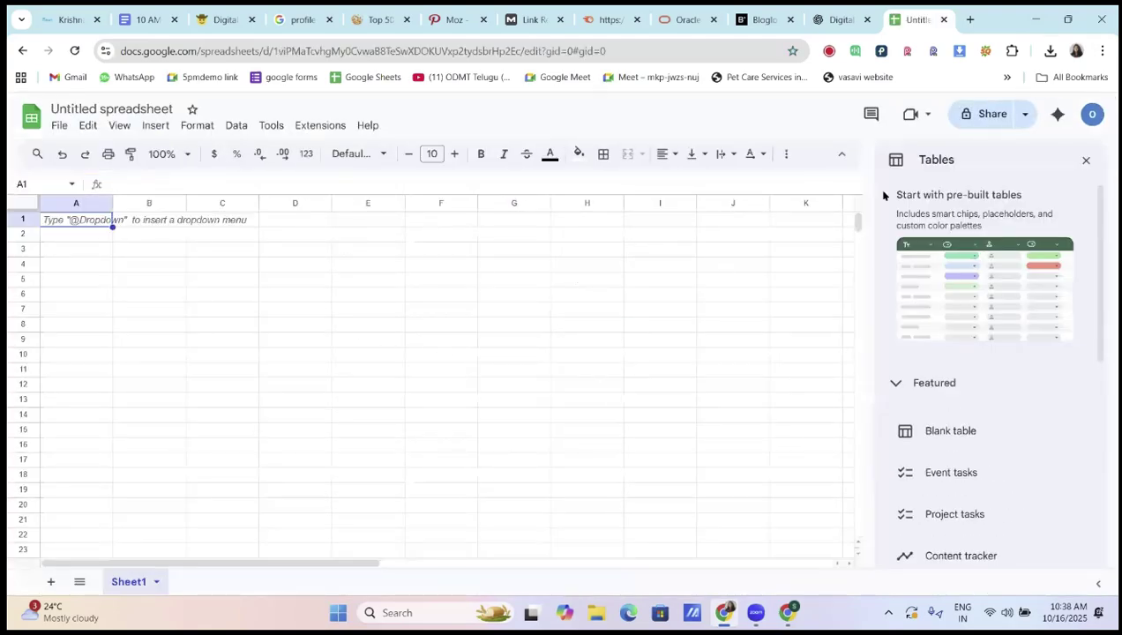
{"action": "left_click", "coordinate": [1086, 162]}
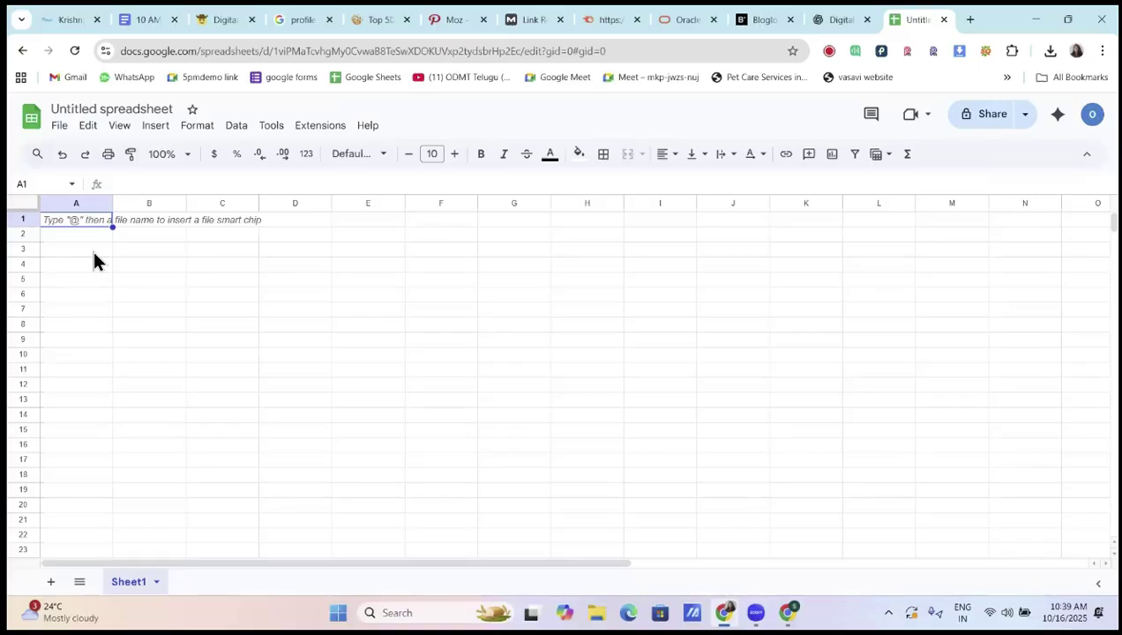
{"action": "left_click", "coordinate": [764, 20]}
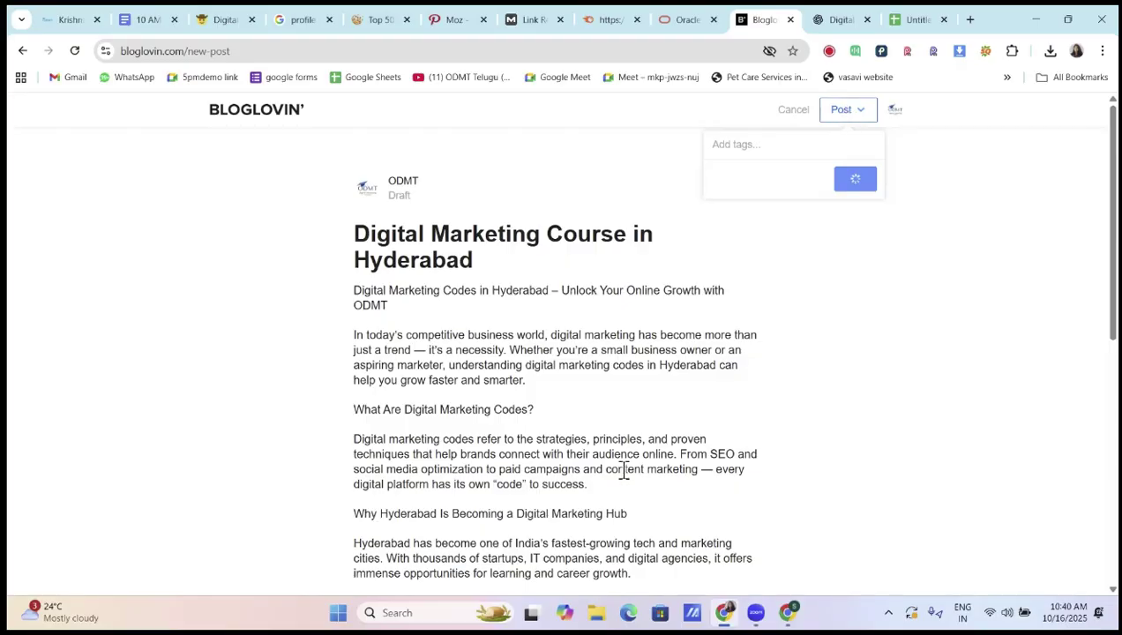
Switch to the Untitled spreadsheet and rename it 'off page sheet'
{"action": "left_click", "coordinate": [901, 21]}
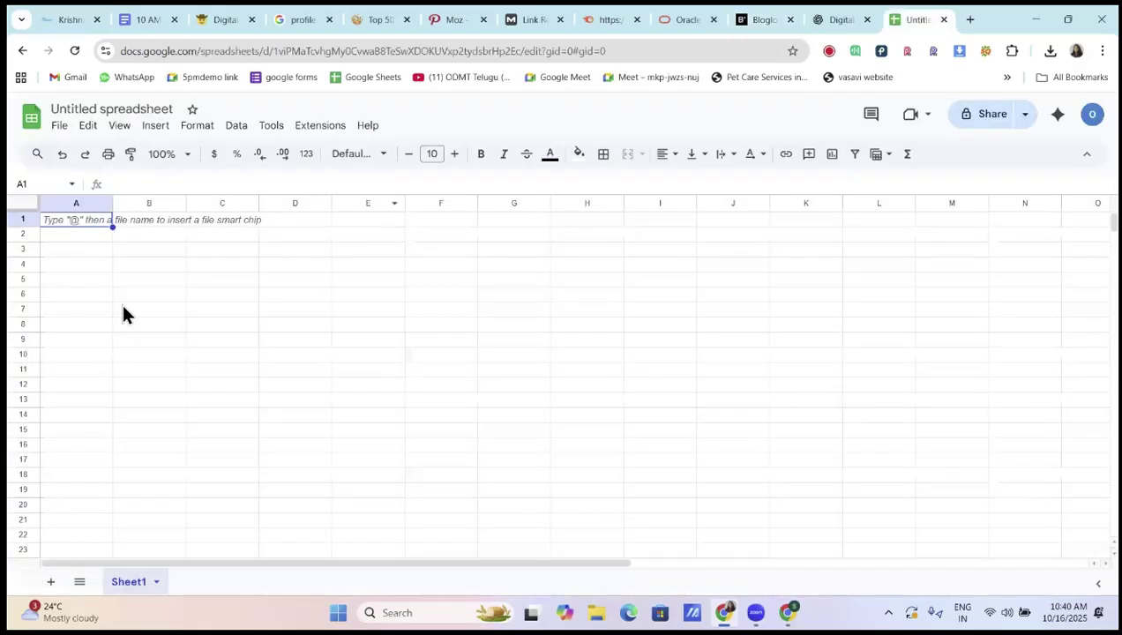
{"action": "double_click", "coordinate": [138, 108]}
{"action": "key", "text": "ctrl+a"}
{"action": "type", "text": "of"}
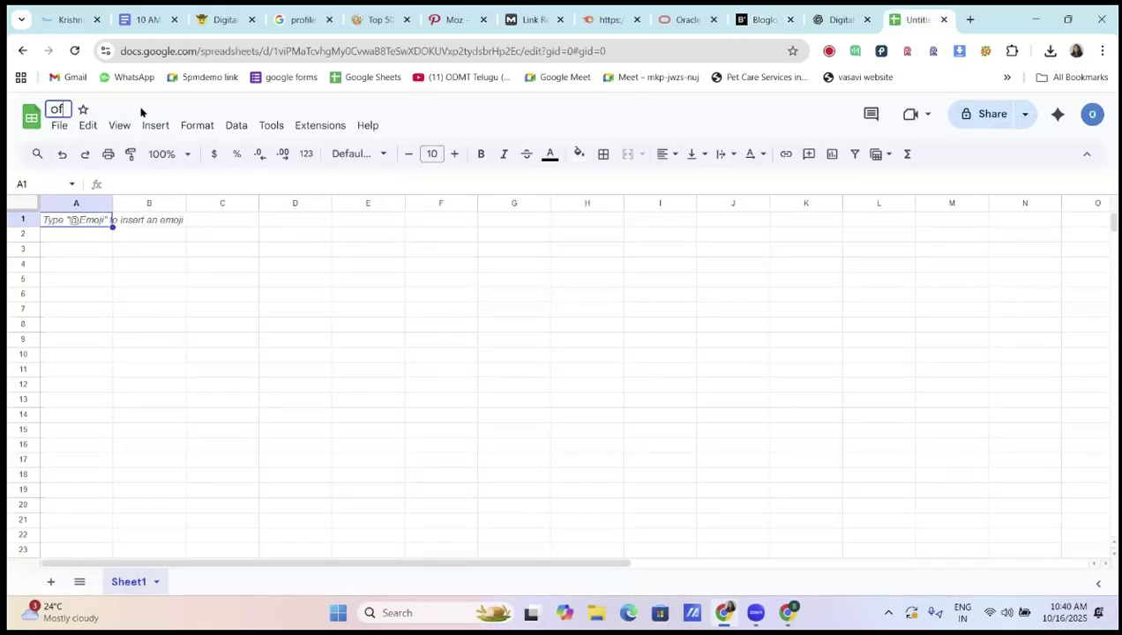
{"action": "type", "text": "f page sheet"}
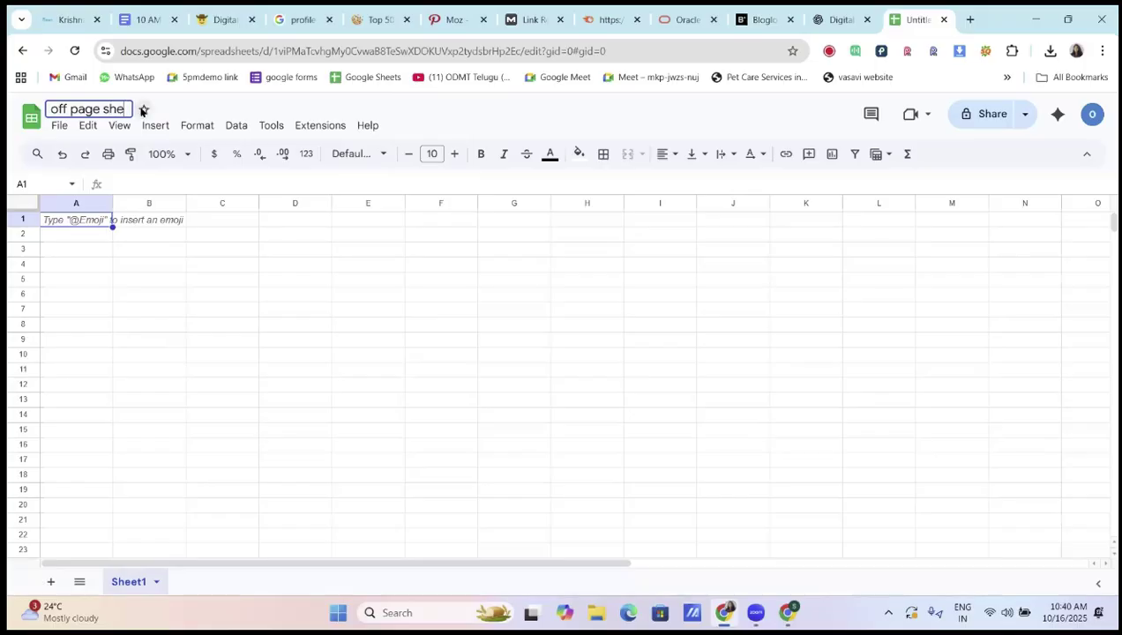
{"action": "left_click", "coordinate": [106, 237]}
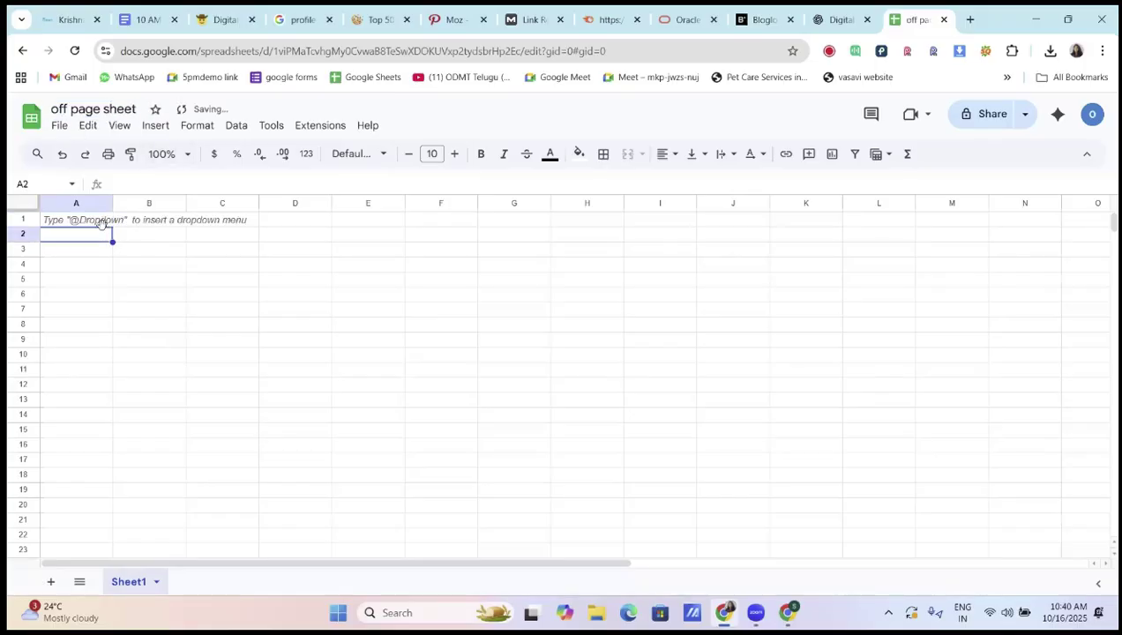
Enter headers S.NO, Technique name and Website Url in A2–C2, widening column B
{"action": "type", "text": "S.NO"}
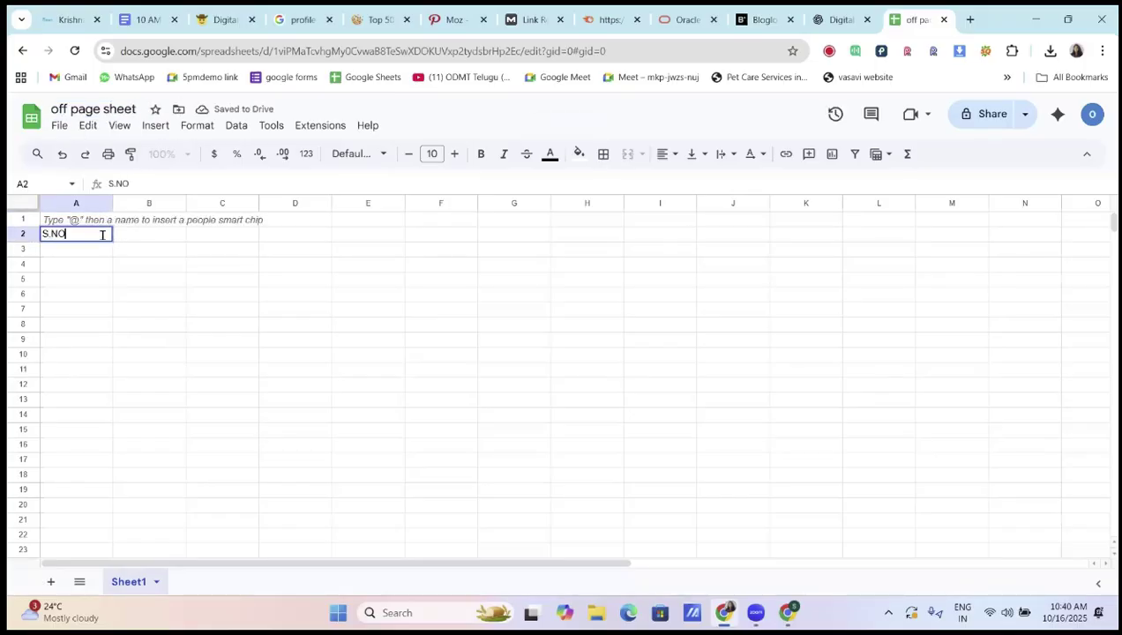
{"action": "left_click", "coordinate": [100, 299]}
{"action": "double_click", "coordinate": [154, 230]}
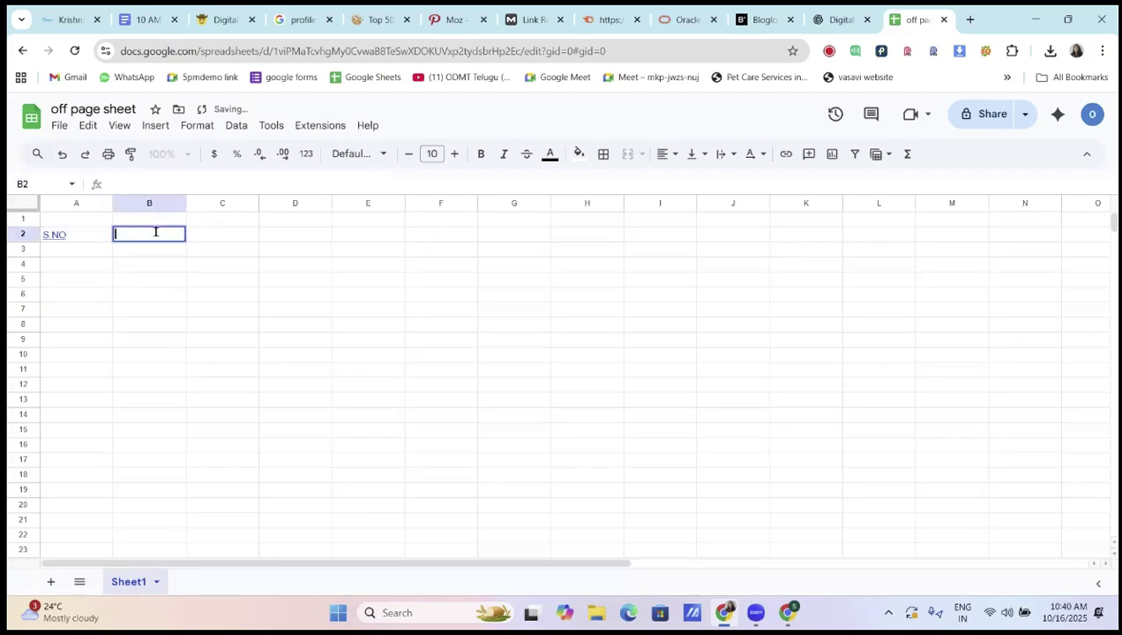
{"action": "type", "text": "Techn"}
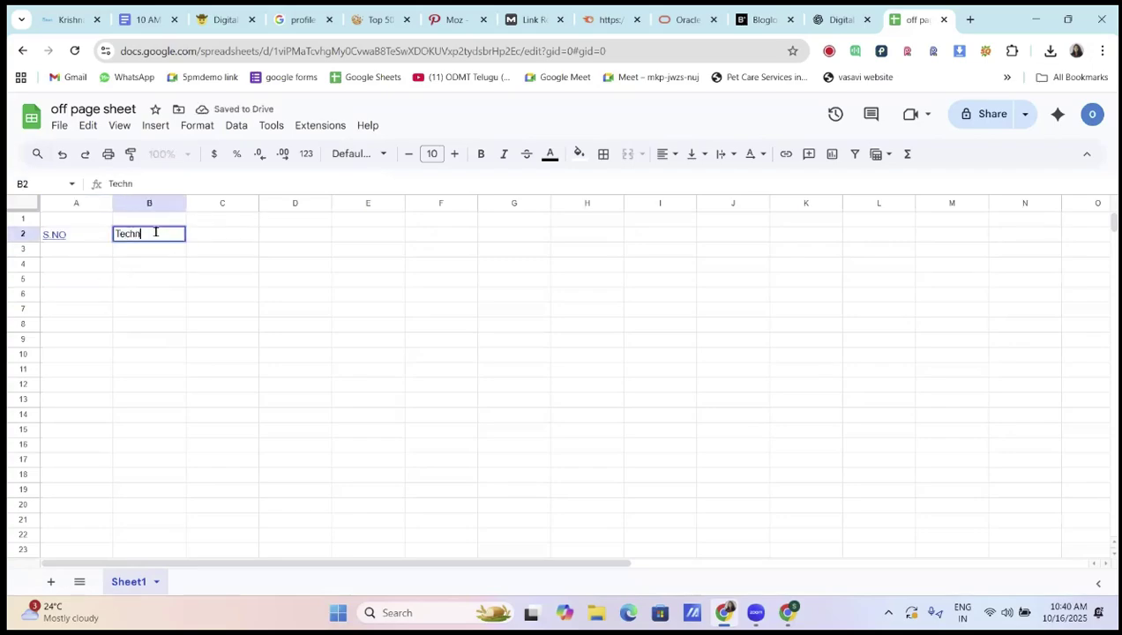
{"action": "type", "text": "ique name"}
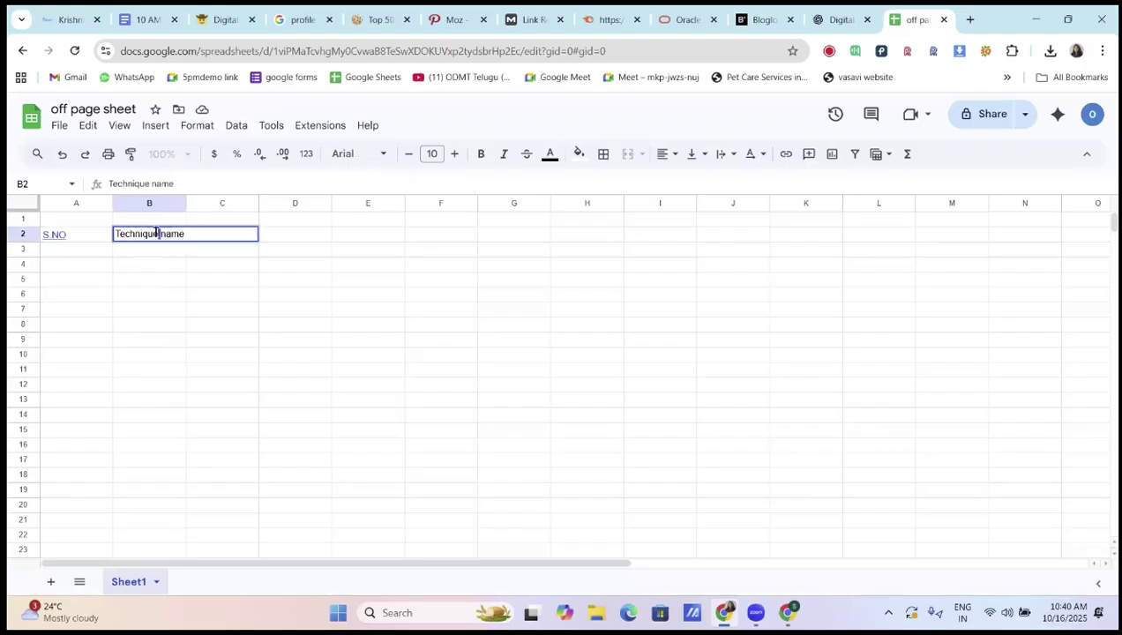
{"action": "left_click", "coordinate": [181, 310]}
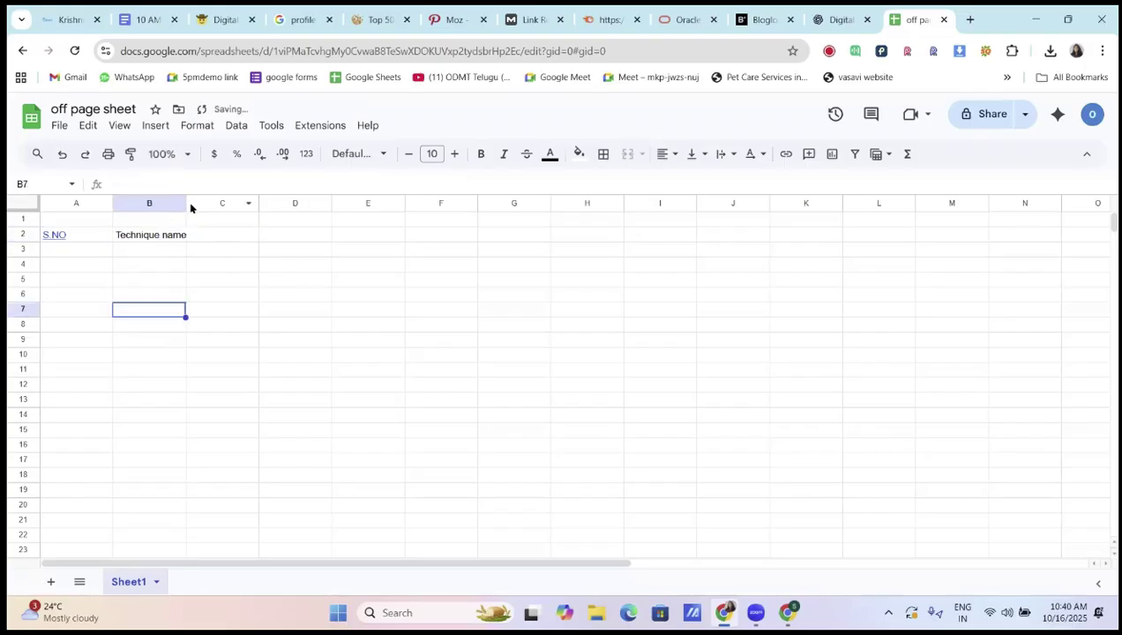
{"action": "left_click_drag", "start_coordinate": [186, 204], "coordinate": [219, 212]}
{"action": "left_click", "coordinate": [251, 236]}
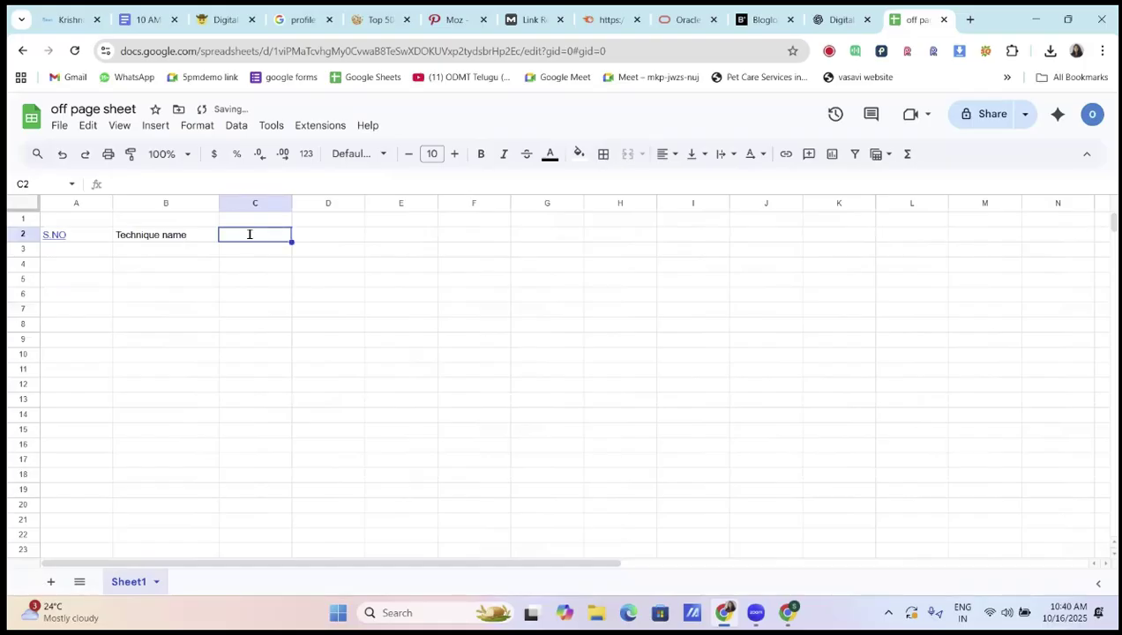
{"action": "type", "text": "Webs"}
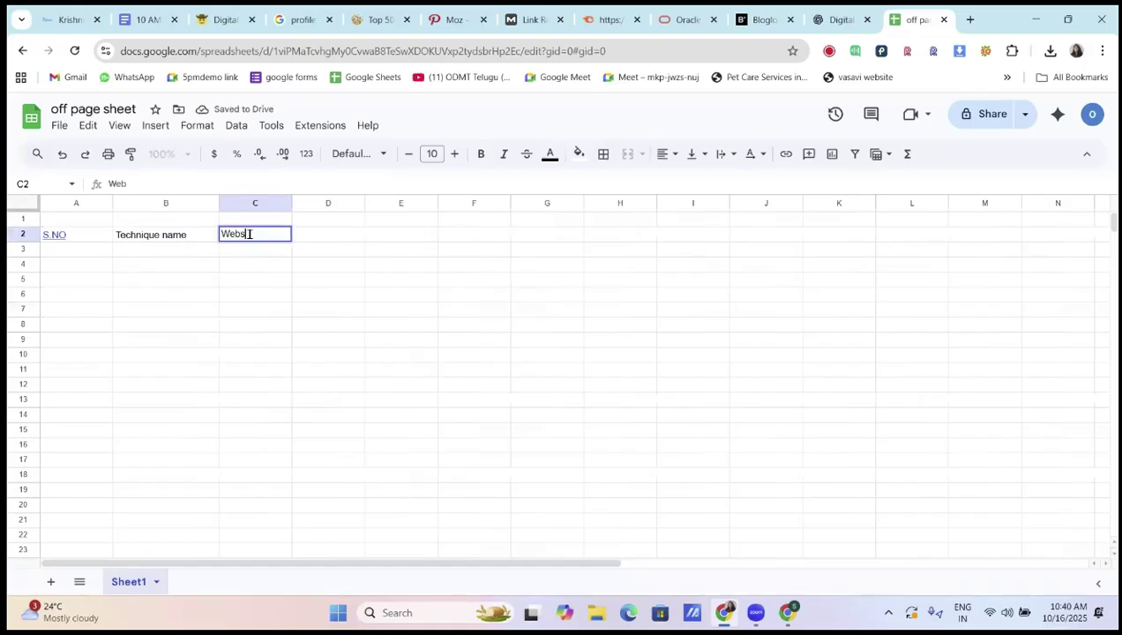
{"action": "type", "text": "ite Url"}
{"action": "left_click", "coordinate": [253, 284]}
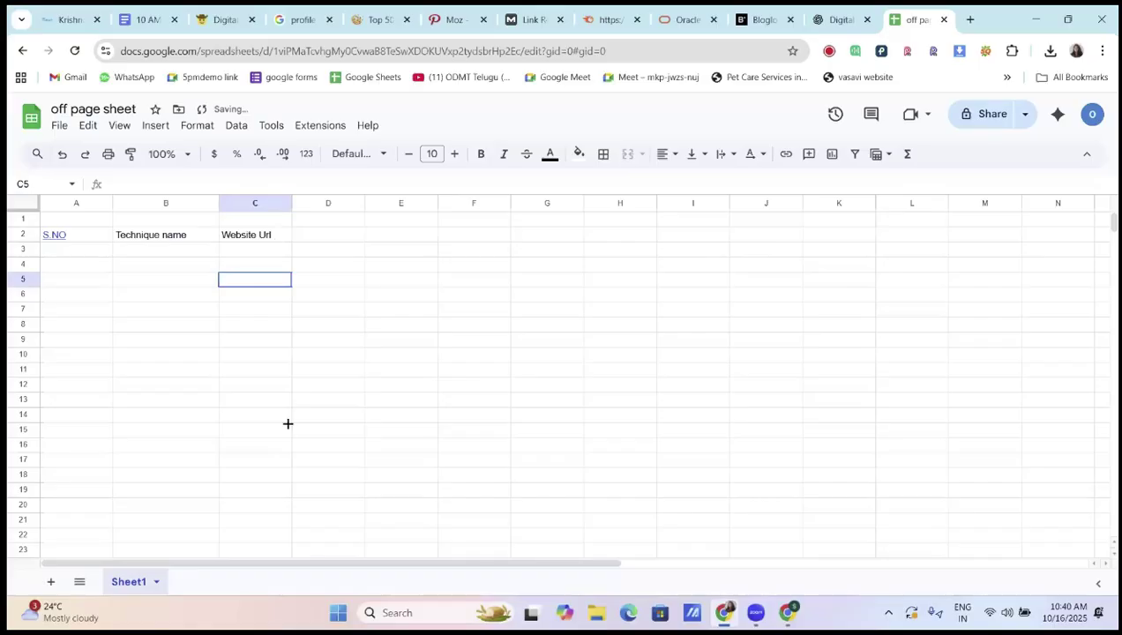
Add headers DA, ss and Targeted url in D2–F2
{"action": "left_click", "coordinate": [314, 244]}
{"action": "type", "text": "DA"}
{"action": "left_click", "coordinate": [329, 281]}
{"action": "left_click", "coordinate": [405, 237]}
{"action": "type", "text": "ss"}
{"action": "left_click", "coordinate": [406, 269]}
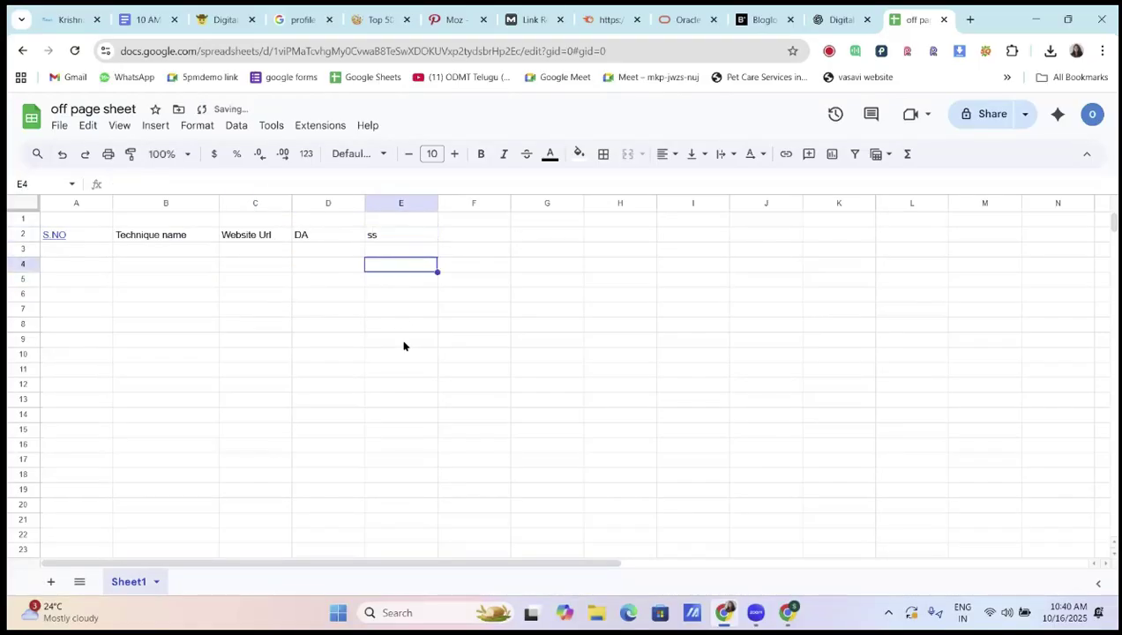
{"action": "left_click", "coordinate": [487, 242]}
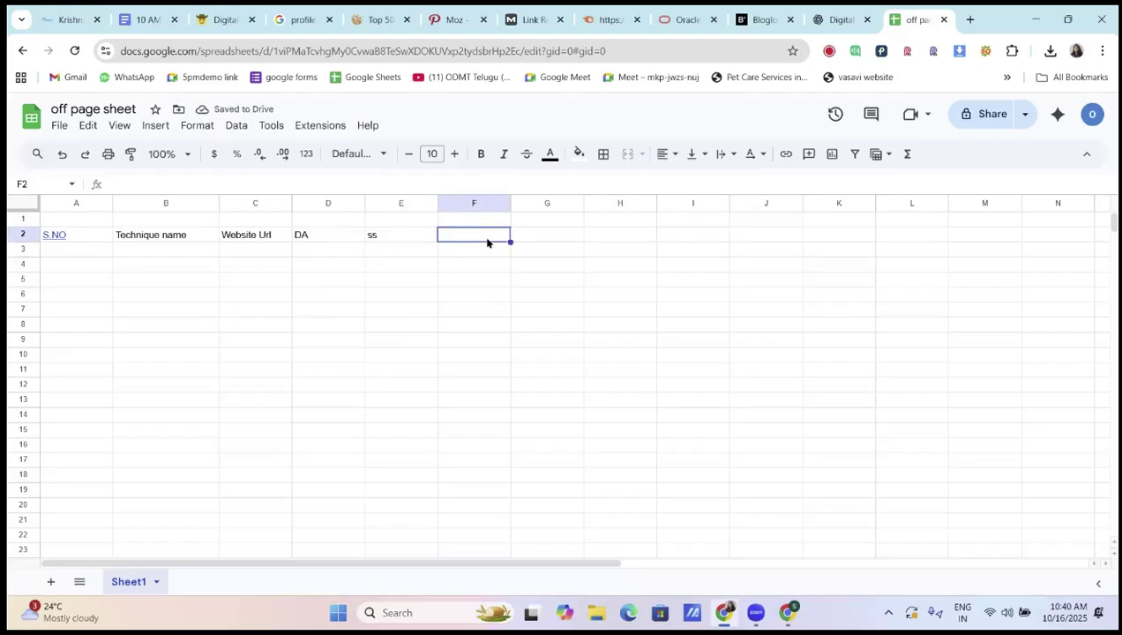
{"action": "type", "text": "T"}
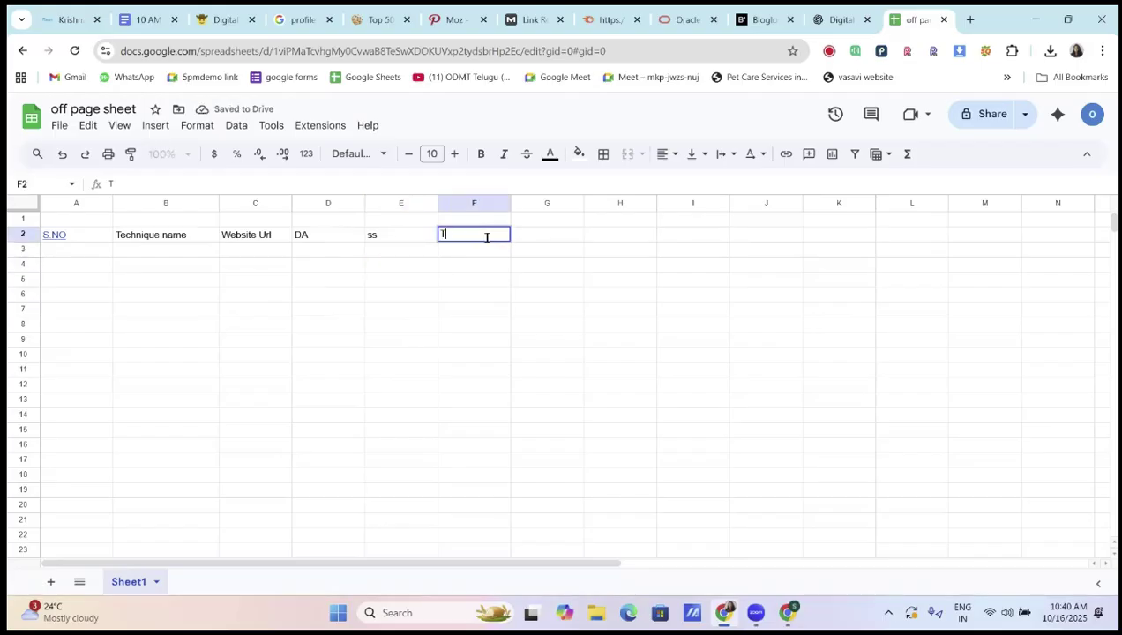
{"action": "type", "text": "argeted url"}
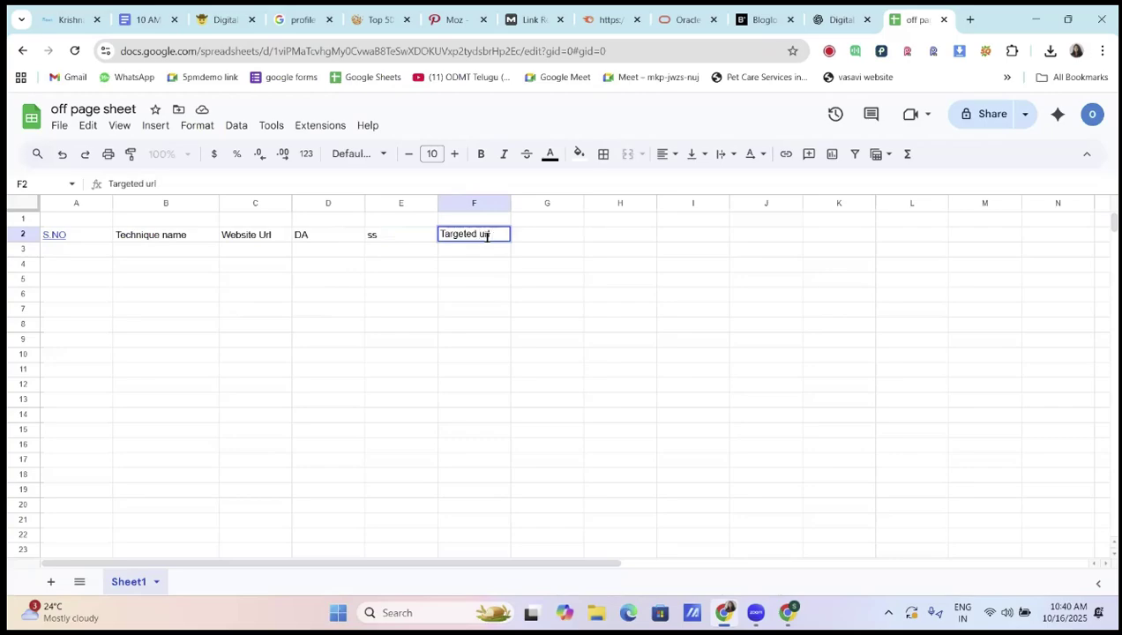
{"action": "left_click", "coordinate": [488, 255]}
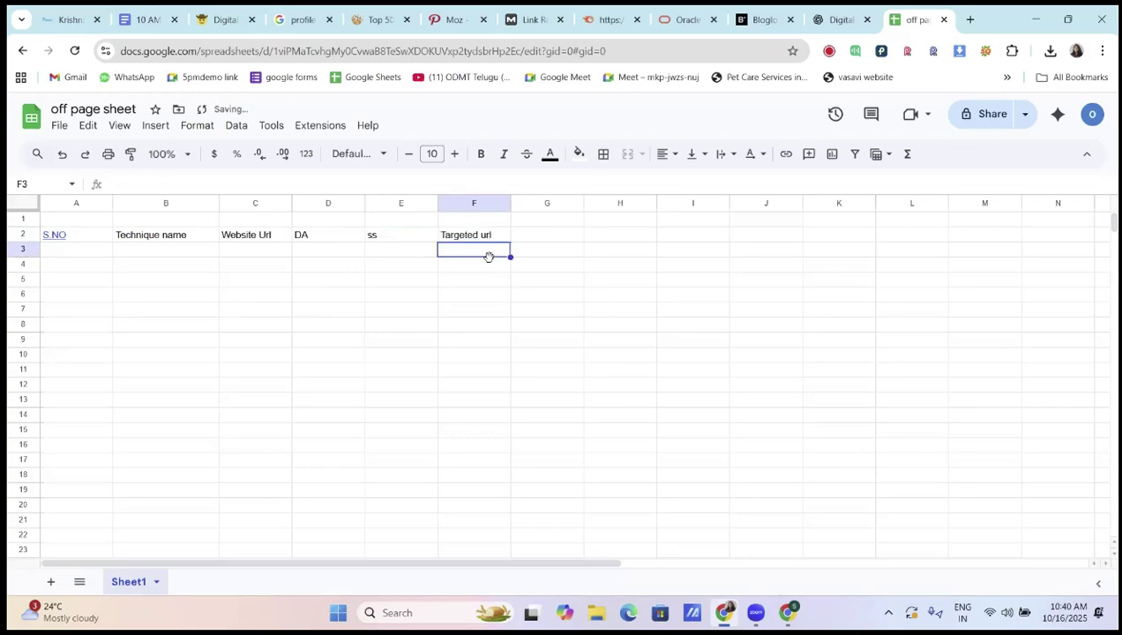
Add headers Submissions link, email and password in G2–I2
{"action": "left_click", "coordinate": [568, 237]}
{"action": "type", "text": "Submiss"}
{"action": "type", "text": "ions"}
{"action": "type", "text": " l"}
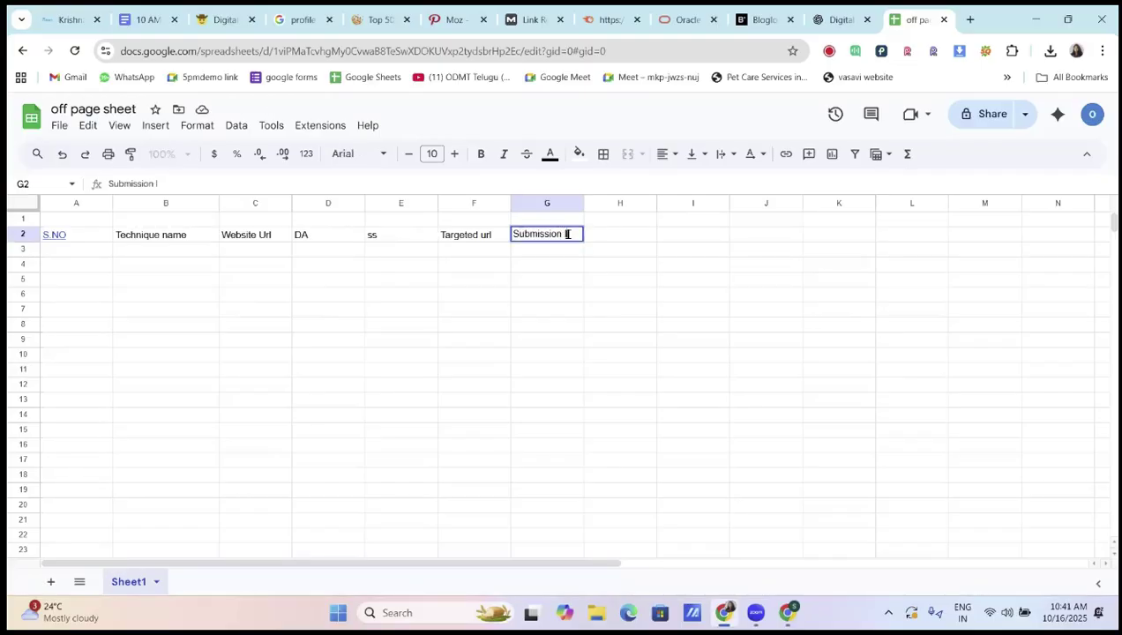
{"action": "type", "text": "ink"}
{"action": "left_click", "coordinate": [557, 277]}
{"action": "double_click", "coordinate": [611, 234]}
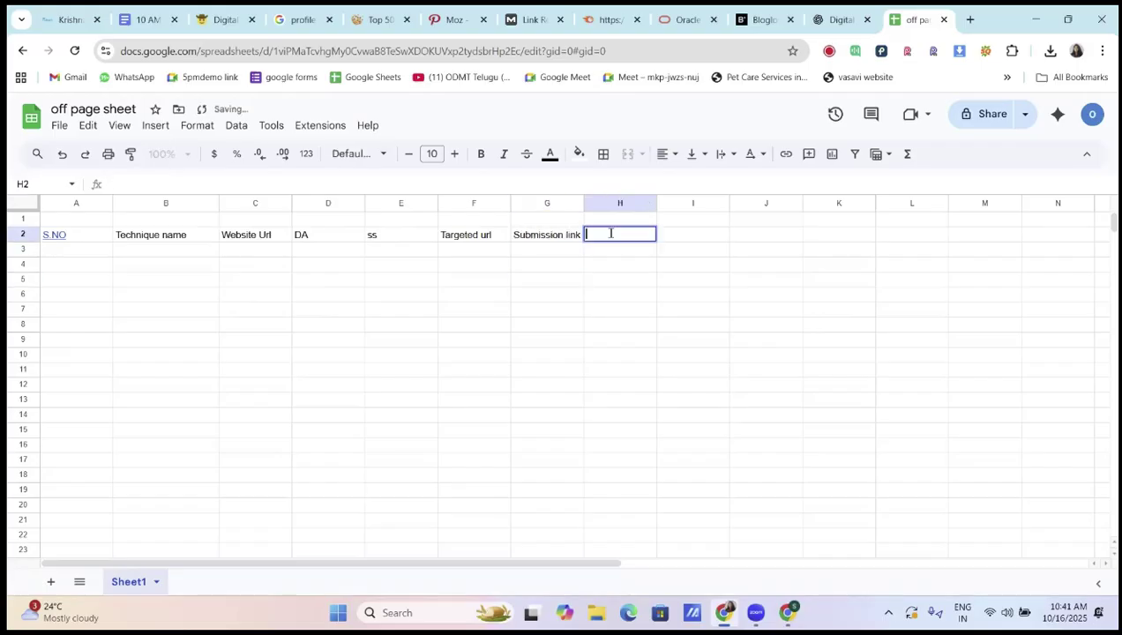
{"action": "type", "text": "email"}
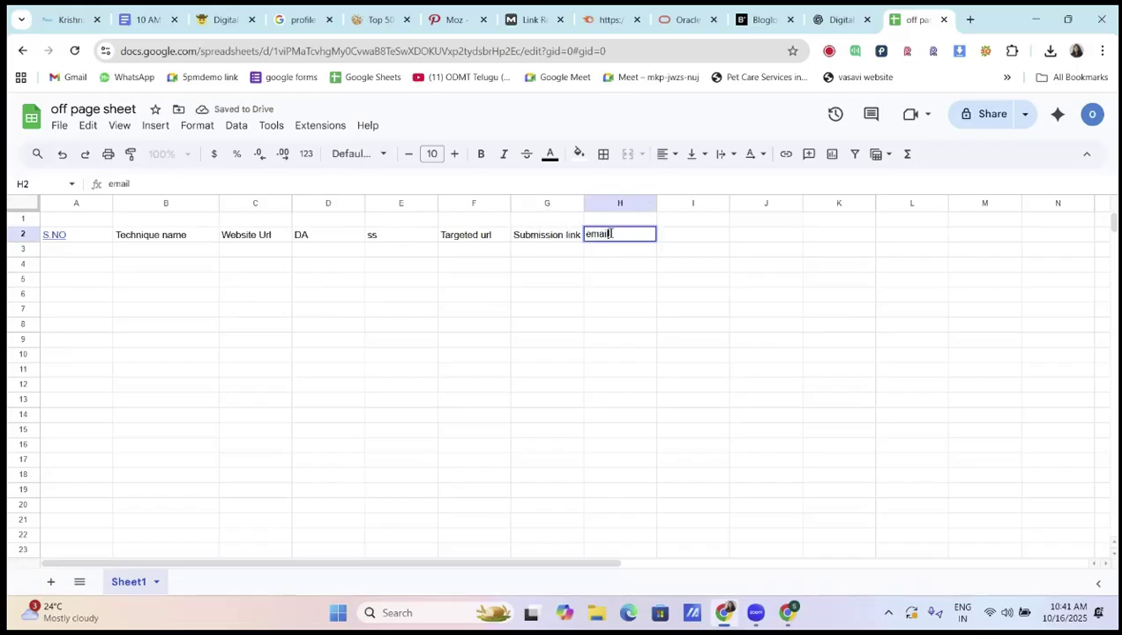
{"action": "left_click", "coordinate": [683, 236]}
{"action": "type", "text": "password"}
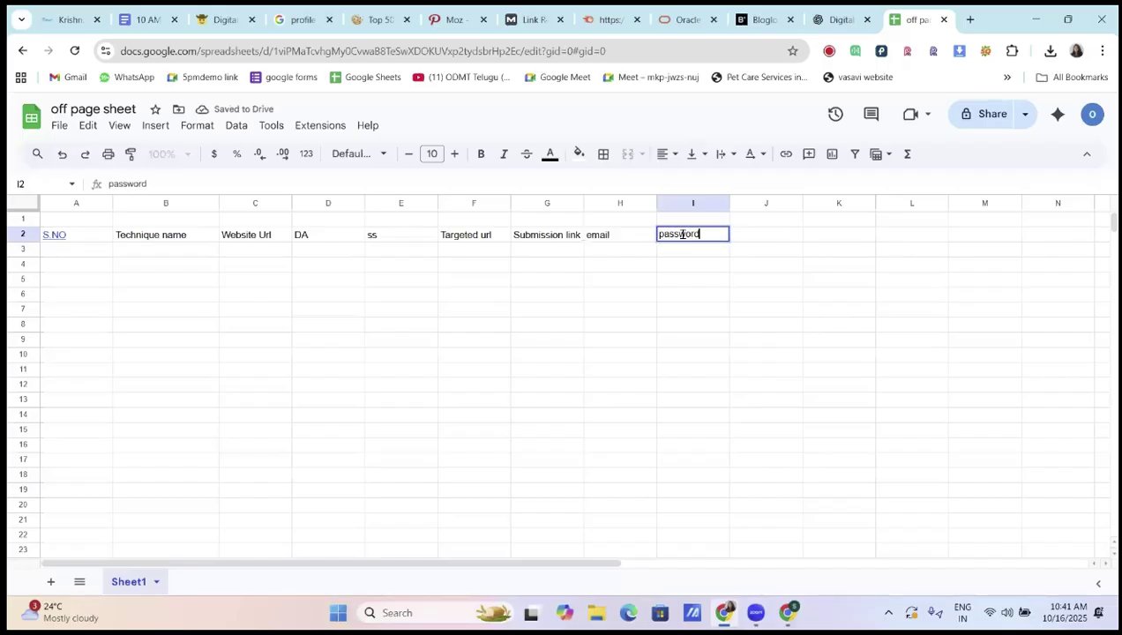
{"action": "left_click", "coordinate": [663, 280]}
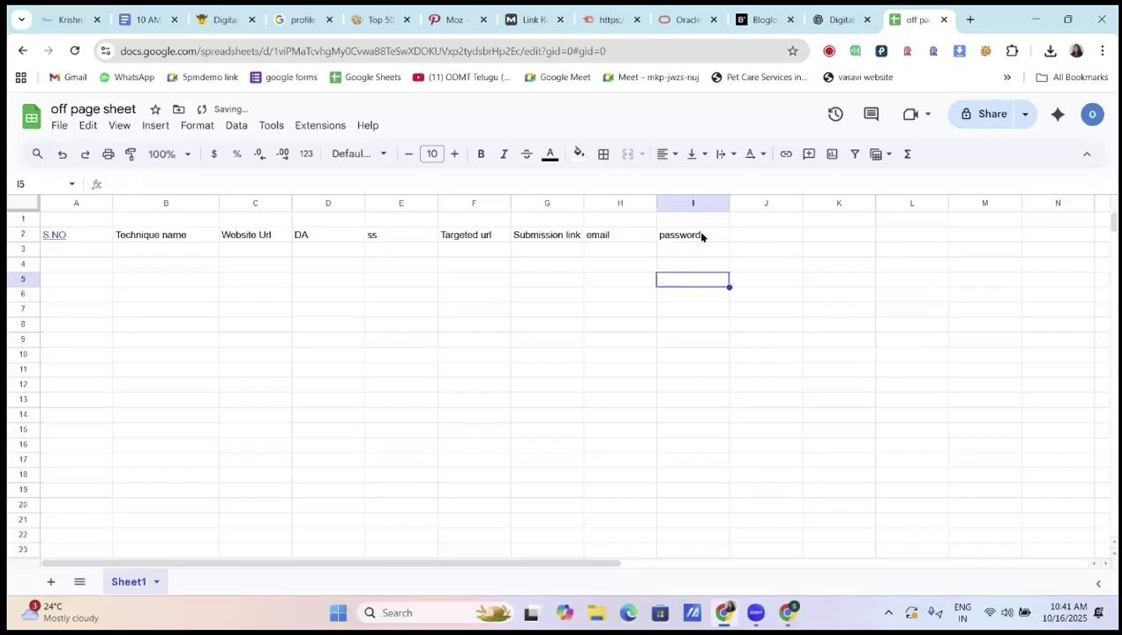
Format header row 2 as centred, bold, font size 12
{"action": "left_click", "coordinate": [22, 234]}
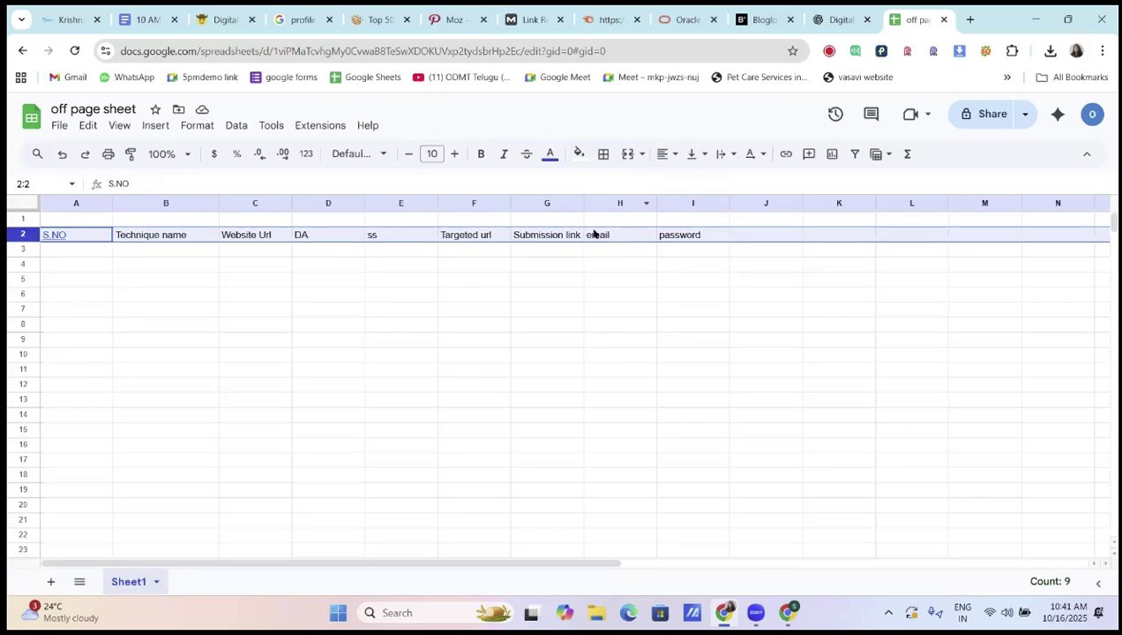
{"action": "left_click", "coordinate": [670, 157]}
{"action": "left_click", "coordinate": [690, 181]}
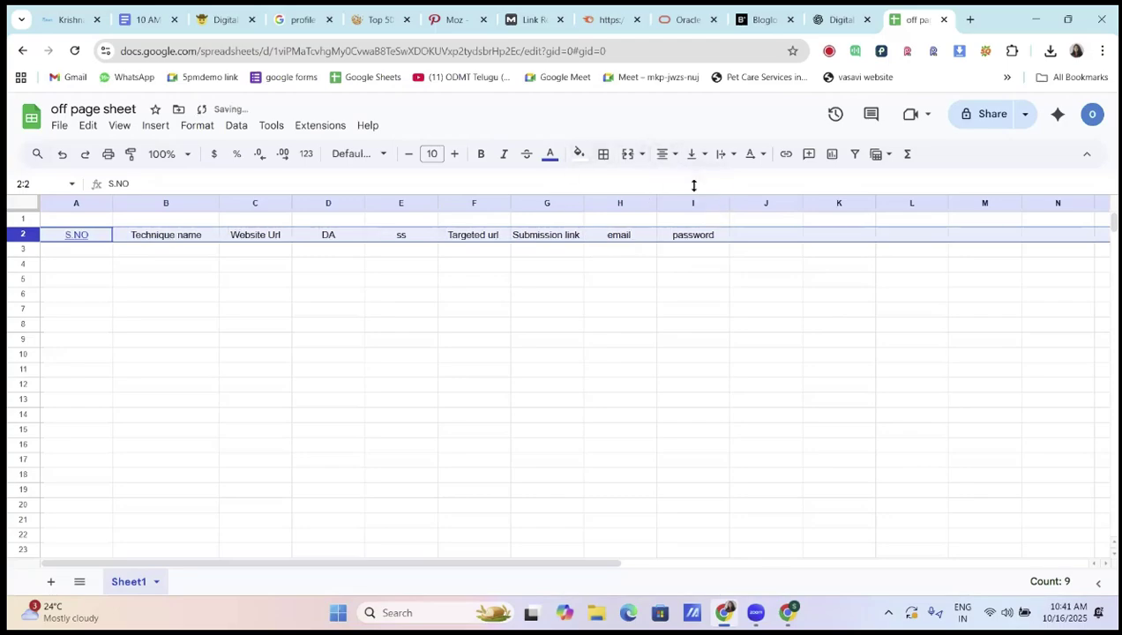
{"action": "left_click", "coordinate": [481, 154]}
{"action": "left_click", "coordinate": [454, 154]}
{"action": "left_click", "coordinate": [454, 154]}
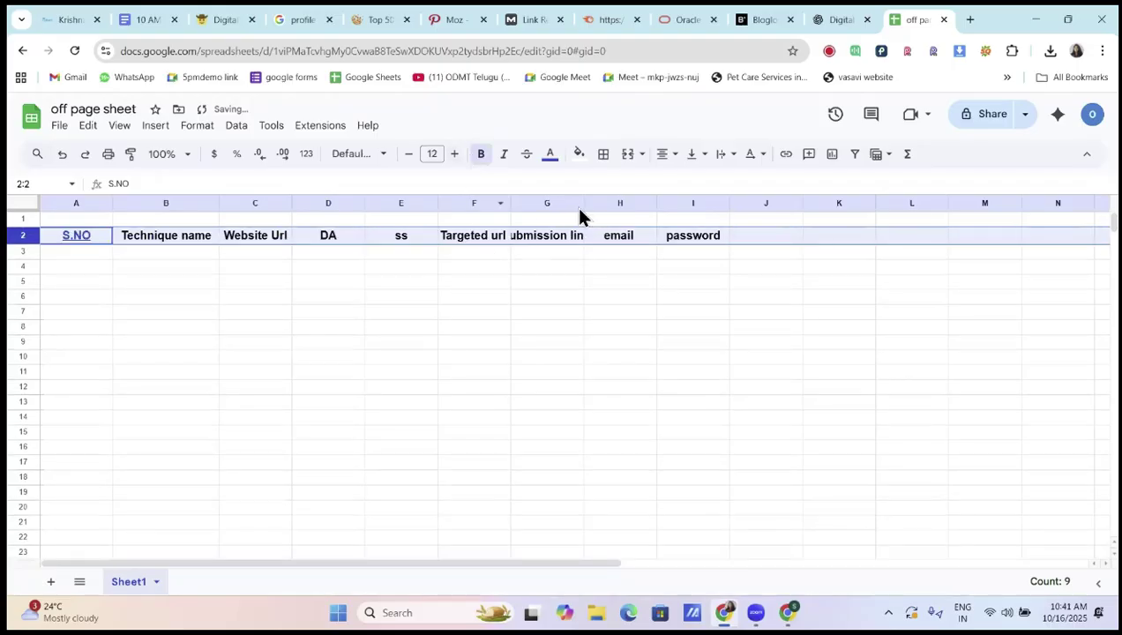
Widen columns G, F and C so their headings fit
{"action": "left_click_drag", "start_coordinate": [585, 203], "coordinate": [657, 202]}
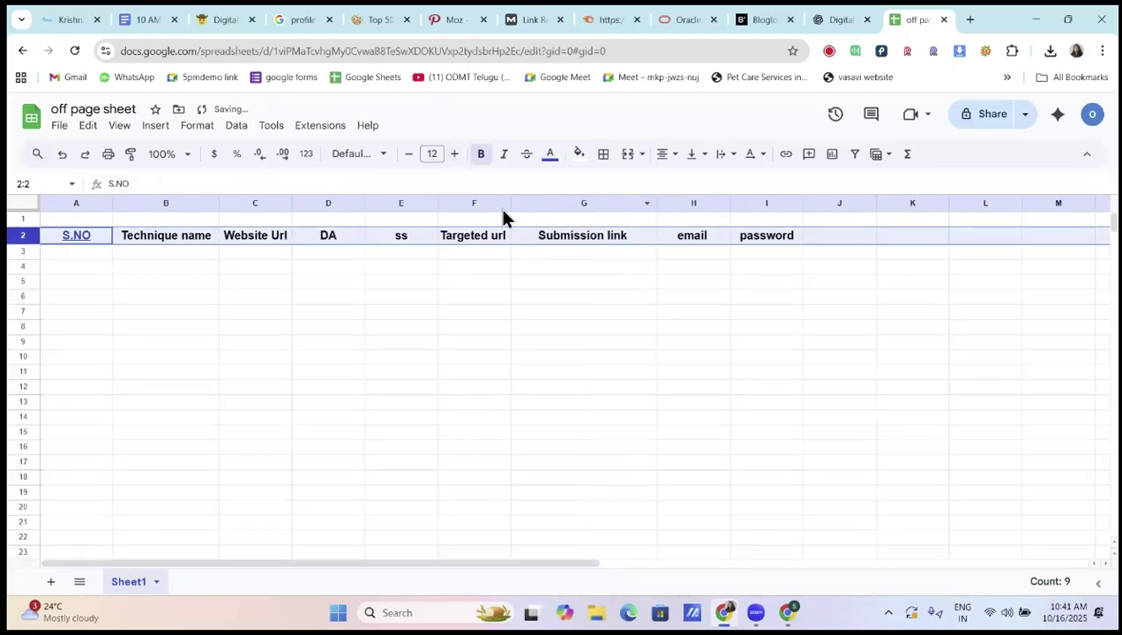
{"action": "left_click_drag", "start_coordinate": [512, 202], "coordinate": [531, 203]}
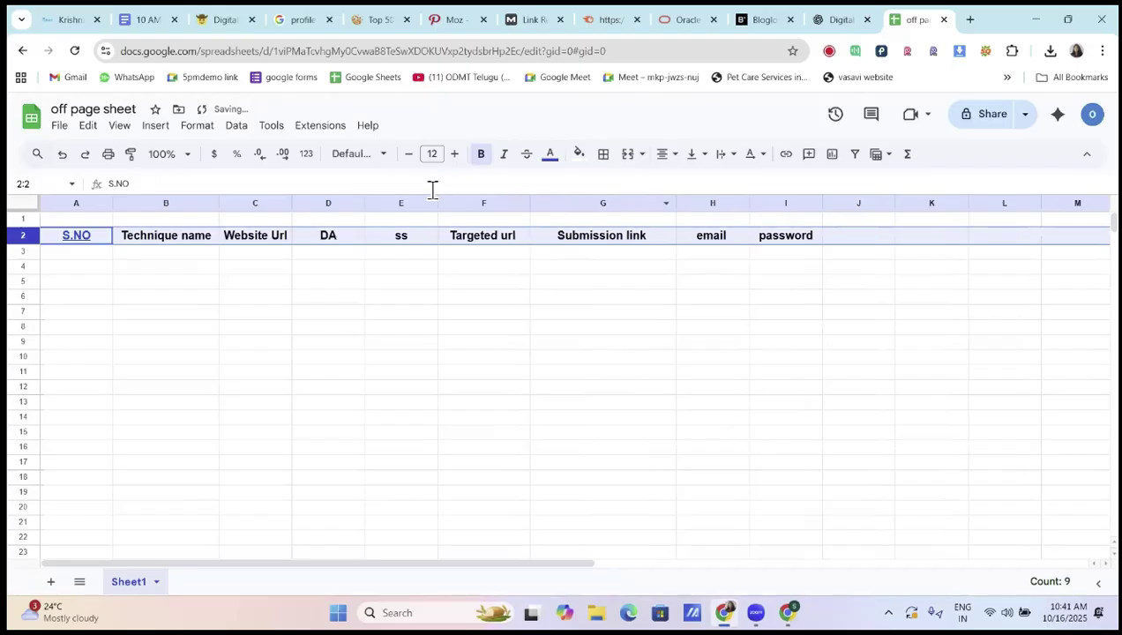
{"action": "left_click_drag", "start_coordinate": [292, 203], "coordinate": [336, 203]}
{"action": "left_click", "coordinate": [457, 327]}
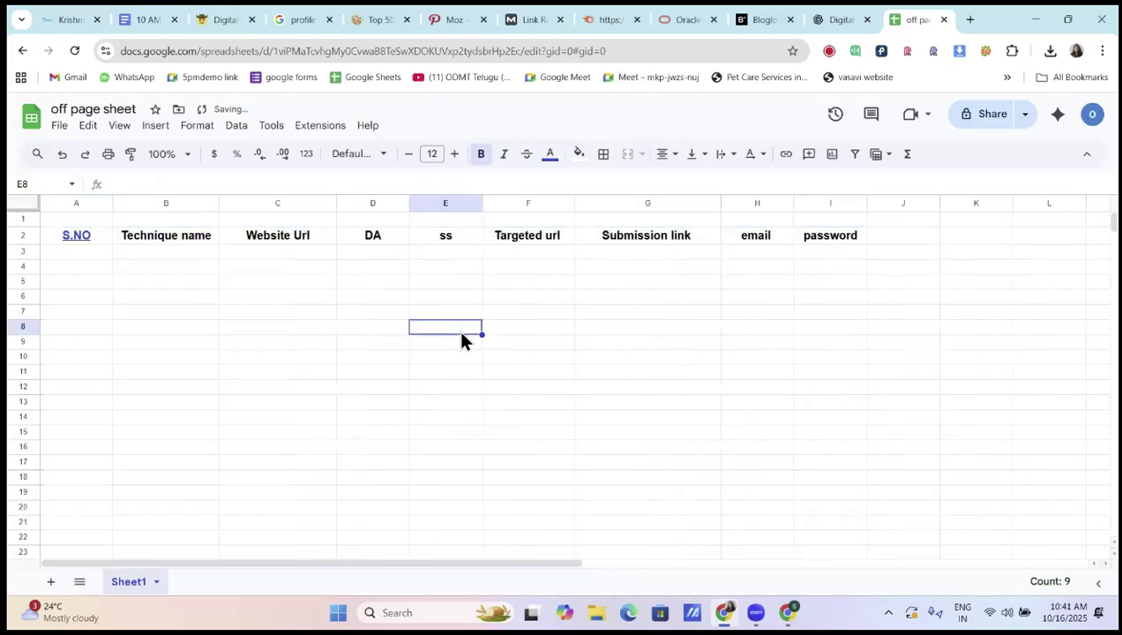
Enter serial number 1 and technique 'profile creation' in A3 and B3
{"action": "left_click", "coordinate": [90, 254]}
{"action": "type", "text": "1"}
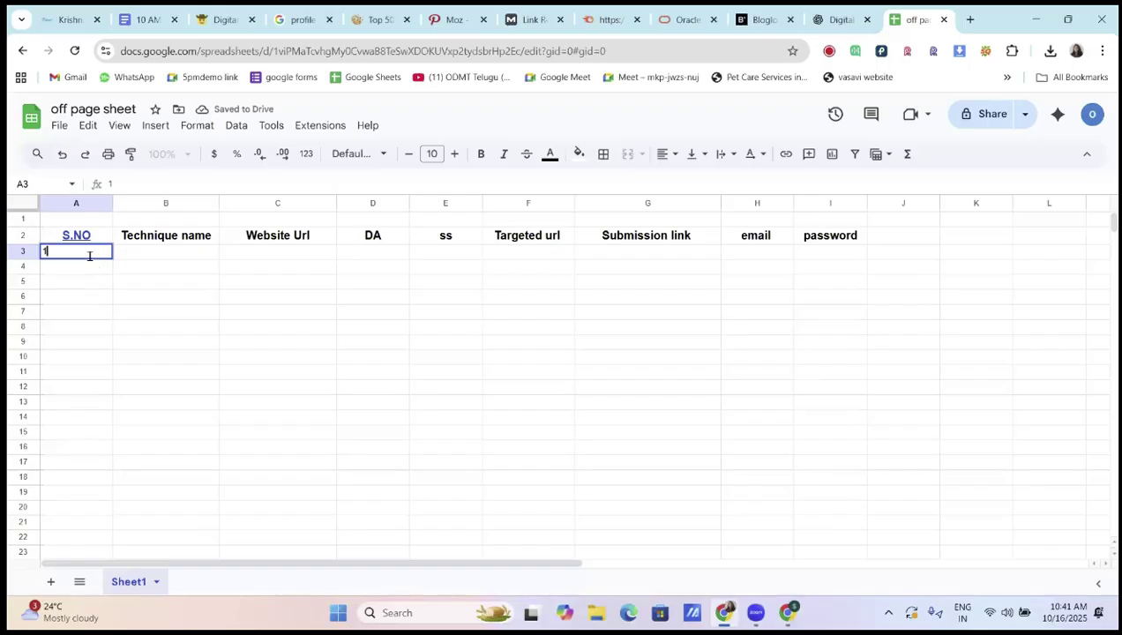
{"action": "key", "text": "Return"}
{"action": "left_click", "coordinate": [177, 256]}
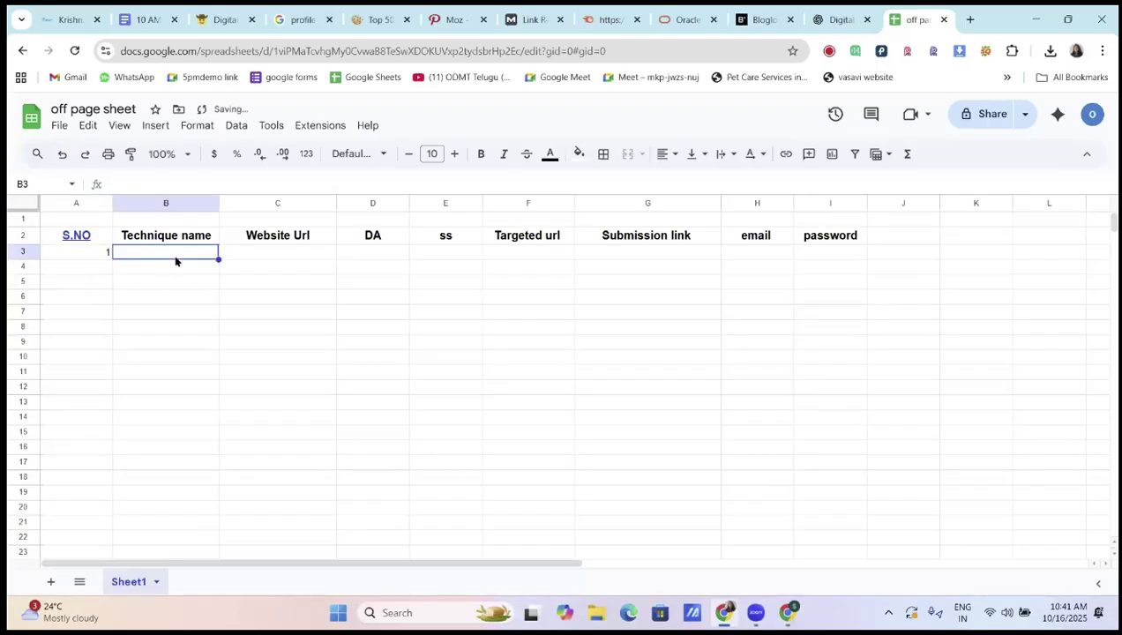
{"action": "type", "text": "p"}
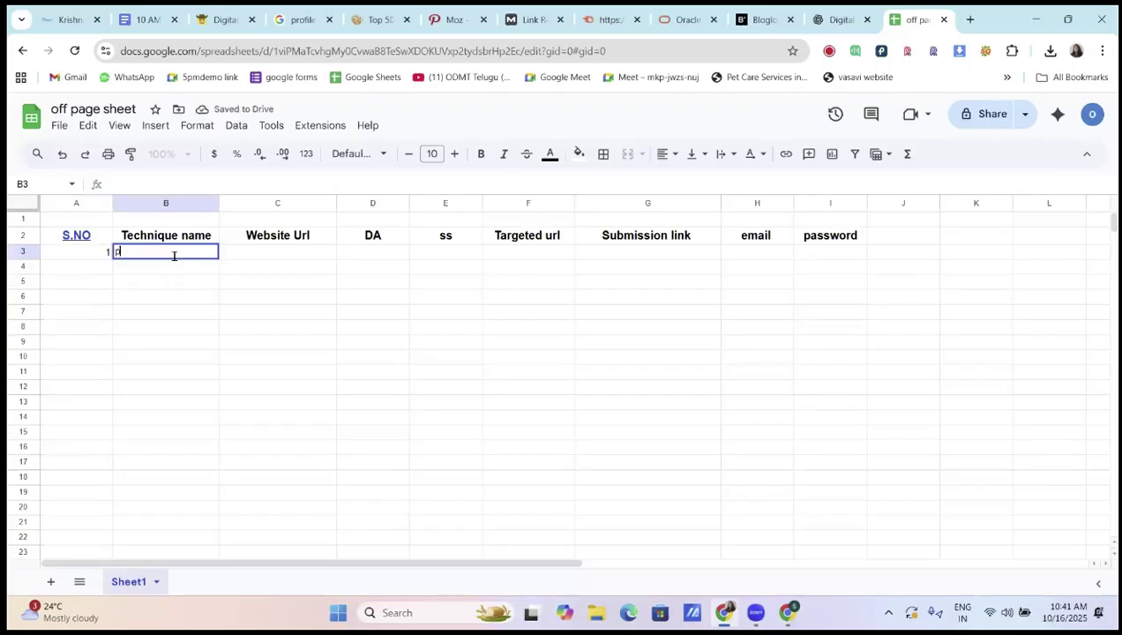
{"action": "type", "text": "rofile creation"}
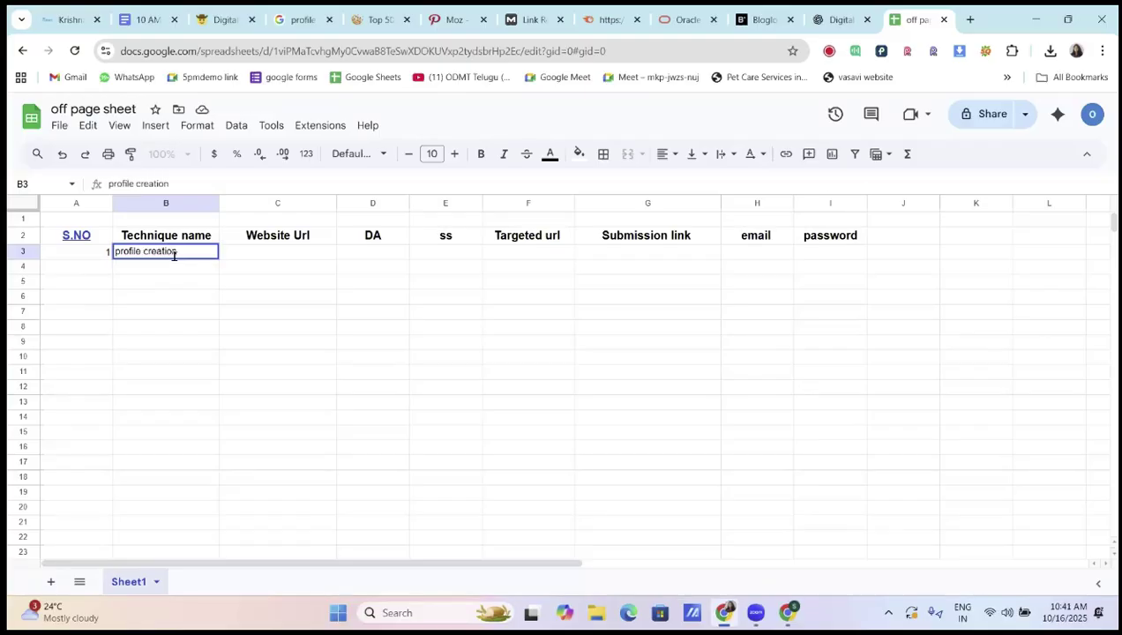
{"action": "left_click", "coordinate": [272, 243]}
{"action": "left_click", "coordinate": [273, 251]}
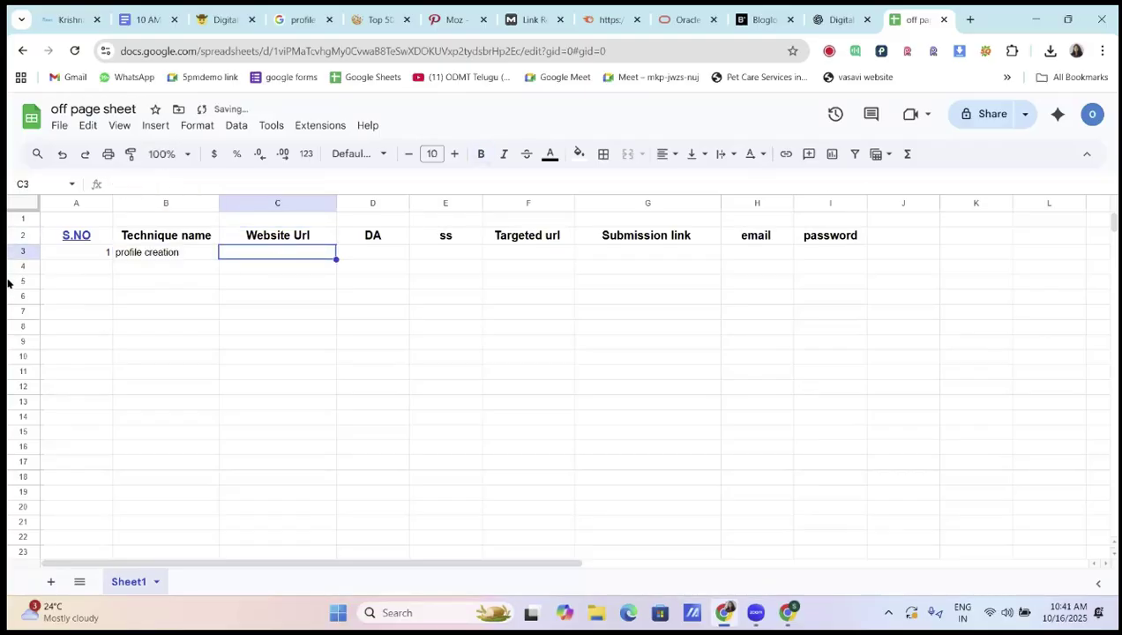
{"action": "left_click", "coordinate": [768, 19]}
{"action": "left_click", "coordinate": [129, 50]}
{"action": "double_click", "coordinate": [128, 50]}
{"action": "key", "text": "ctrl+c"}
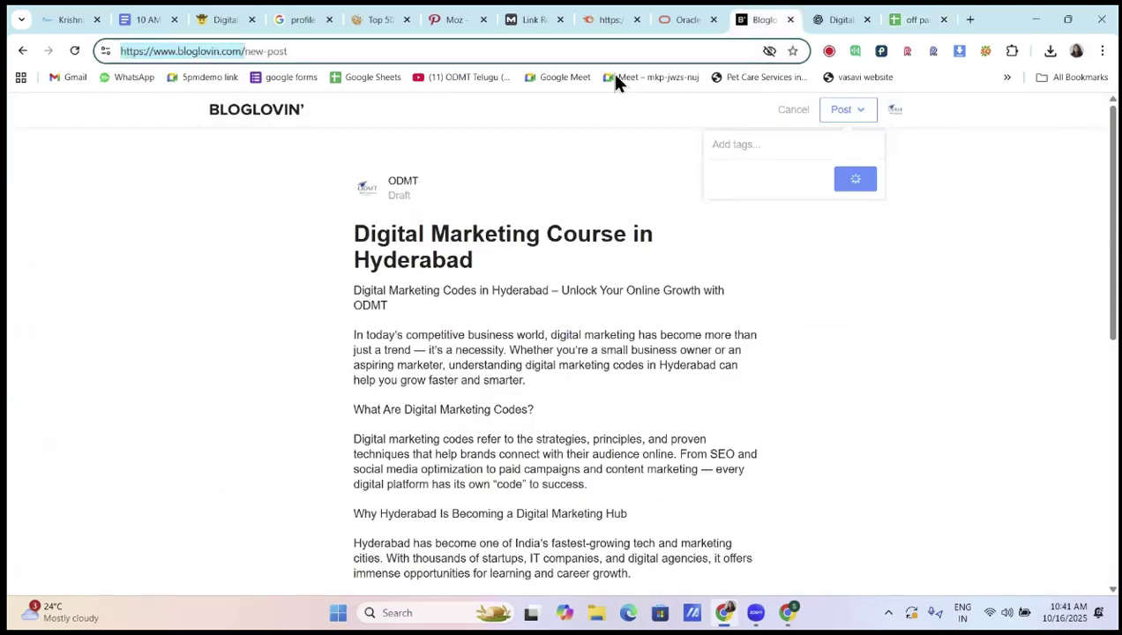
{"action": "left_click", "coordinate": [916, 20]}
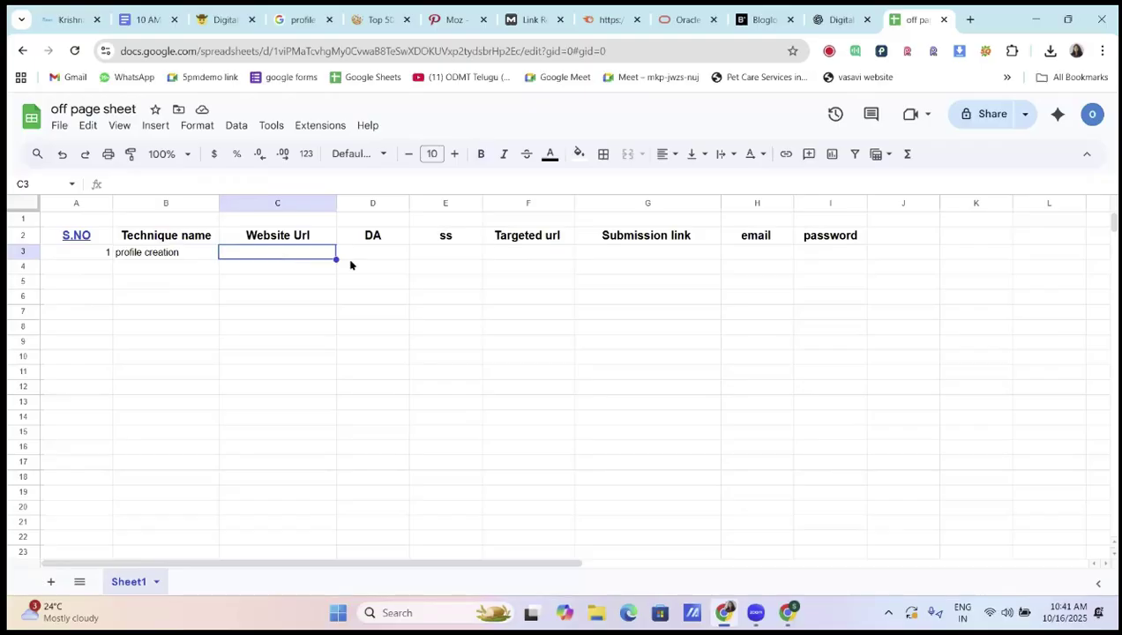
{"action": "key", "text": "ctrl+v"}
{"action": "left_click", "coordinate": [381, 255]}
{"action": "left_click_drag", "start_coordinate": [336, 203], "coordinate": [356, 203]}
Enter DA 93, ss 14% and targeted url odmt.in, then return to the Bloglovin tab
{"action": "double_click", "coordinate": [396, 253]}
{"action": "type", "text": "93"}
{"action": "left_click", "coordinate": [495, 259]}
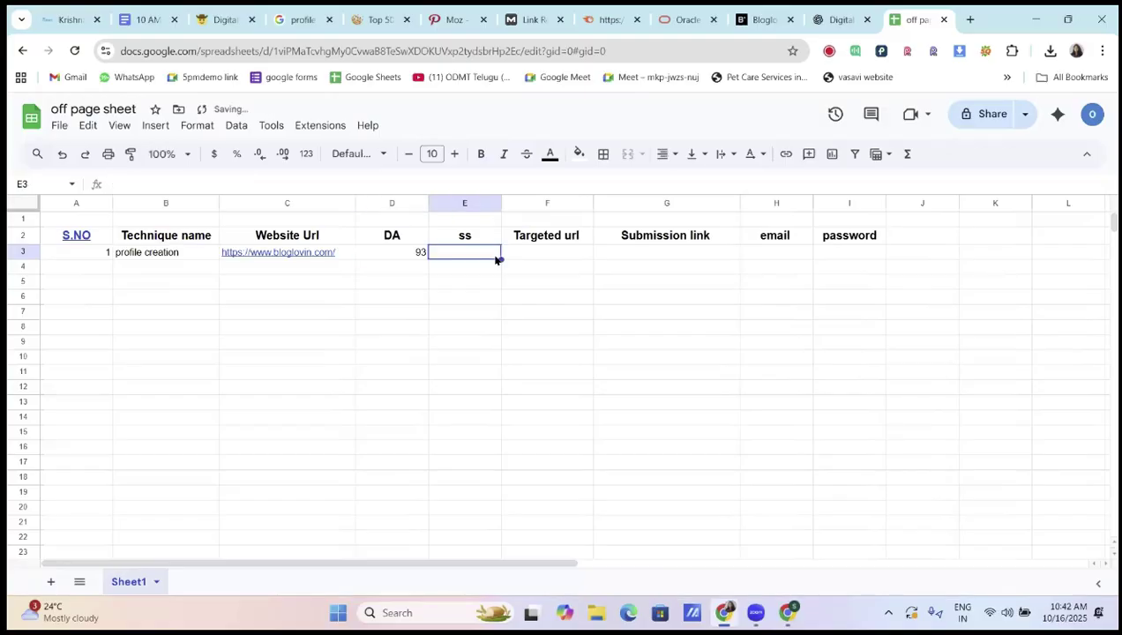
{"action": "type", "text": "14%"}
{"action": "left_click", "coordinate": [547, 310]}
{"action": "left_click", "coordinate": [545, 255]}
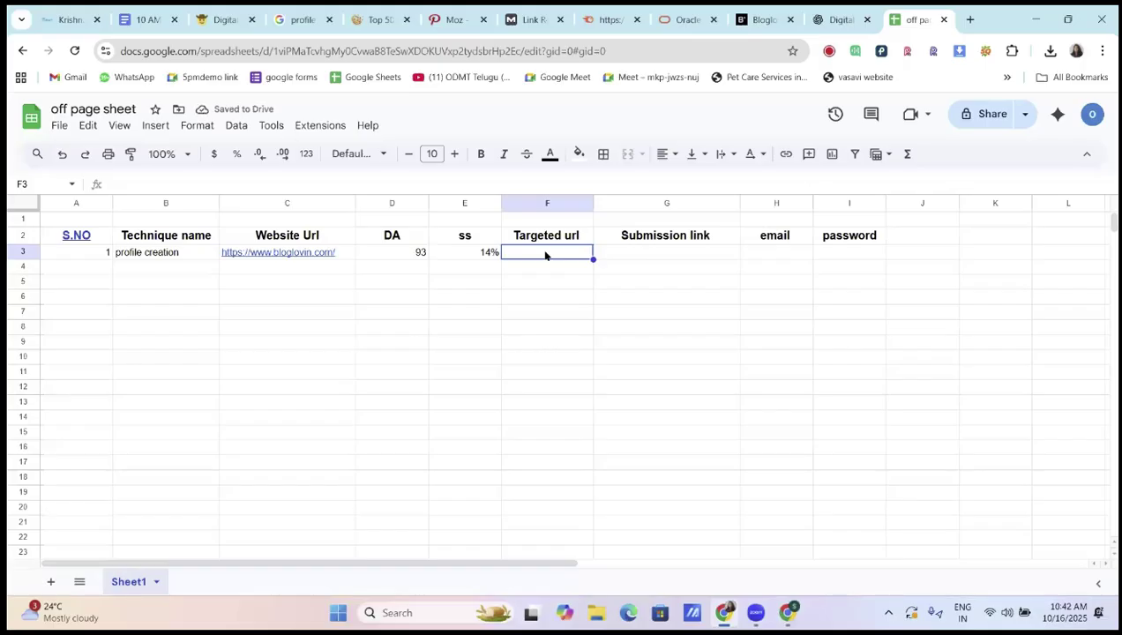
{"action": "type", "text": "odmt"}
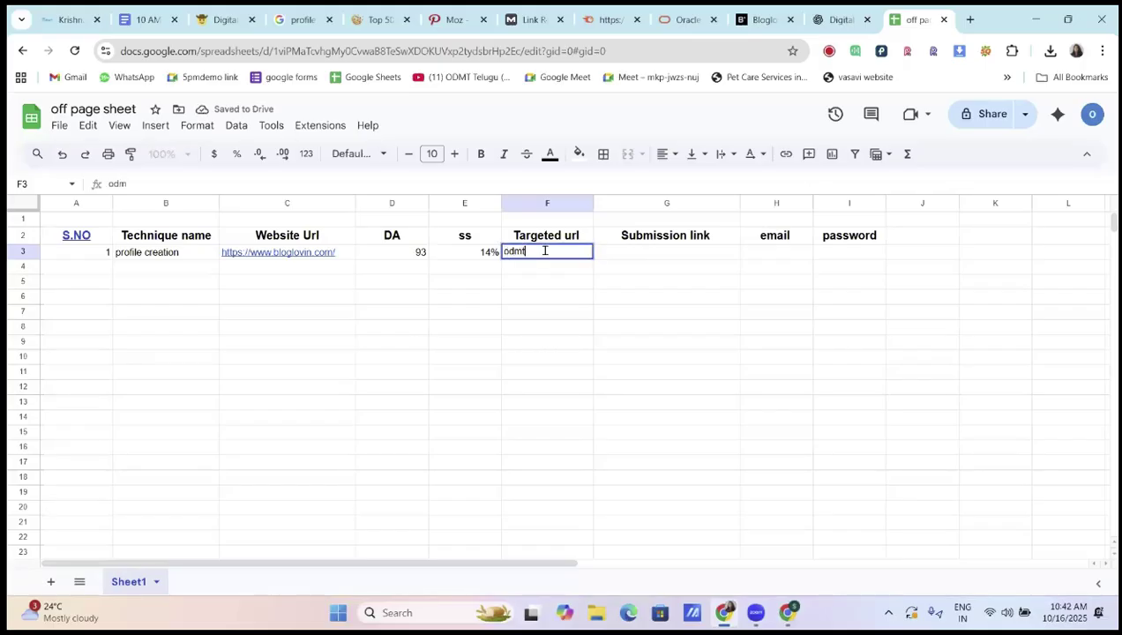
{"action": "type", "text": ".in"}
{"action": "key", "text": "Return"}
{"action": "left_click", "coordinate": [670, 254]}
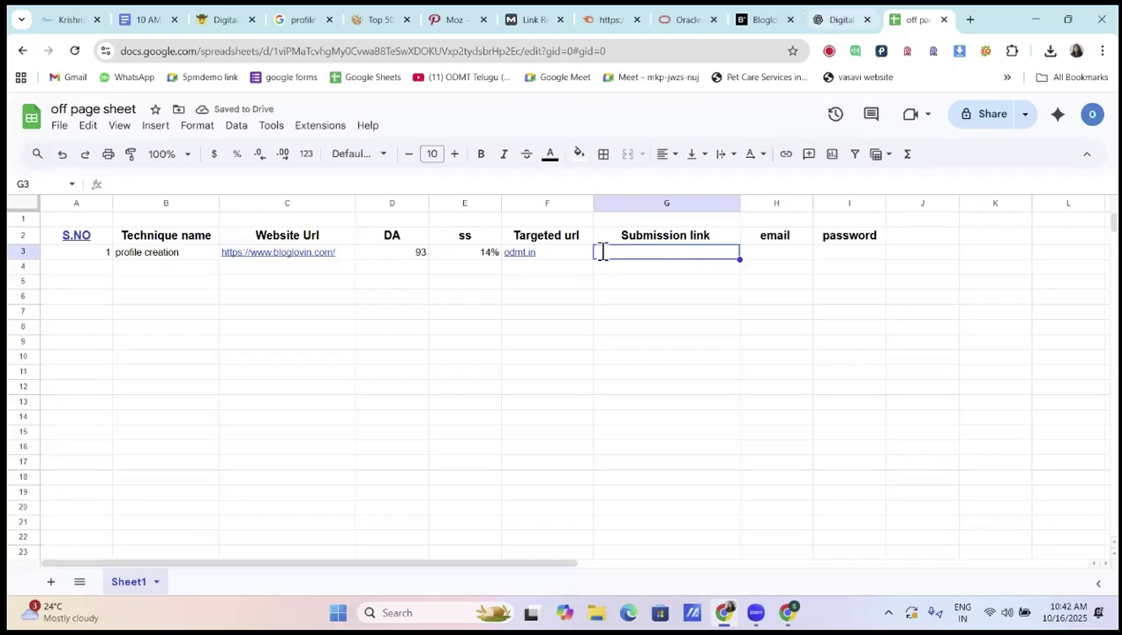
{"action": "left_click", "coordinate": [842, 19]}
{"action": "left_click", "coordinate": [767, 21]}
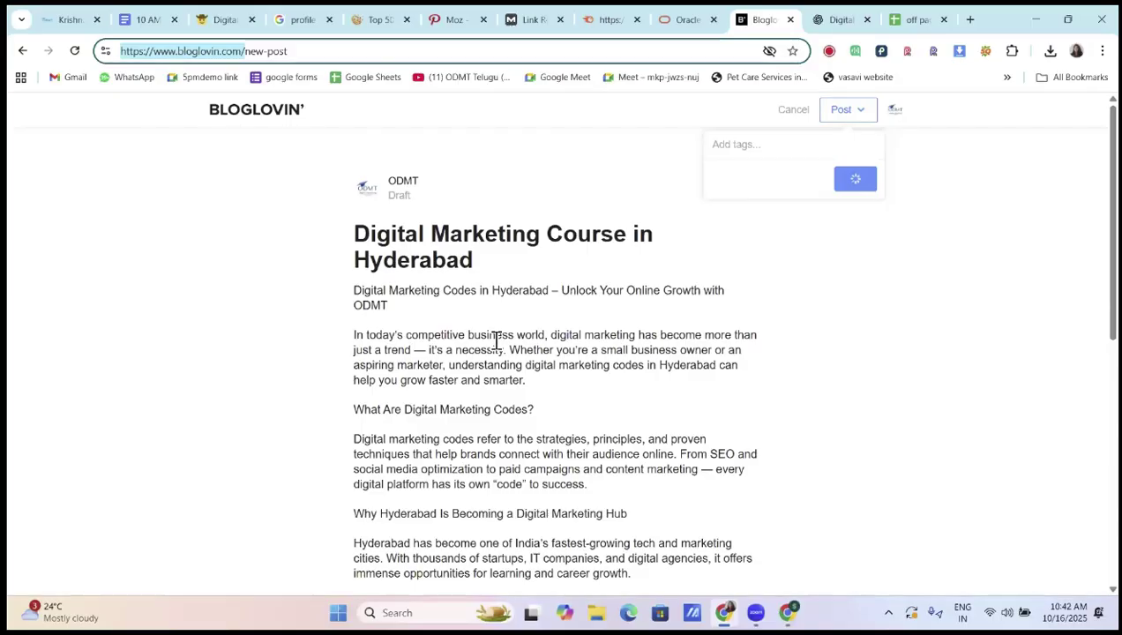
Publish the 'Digital Marketing Course in Hyderabad' post and scroll through the live article
{"action": "left_click", "coordinate": [949, 196]}
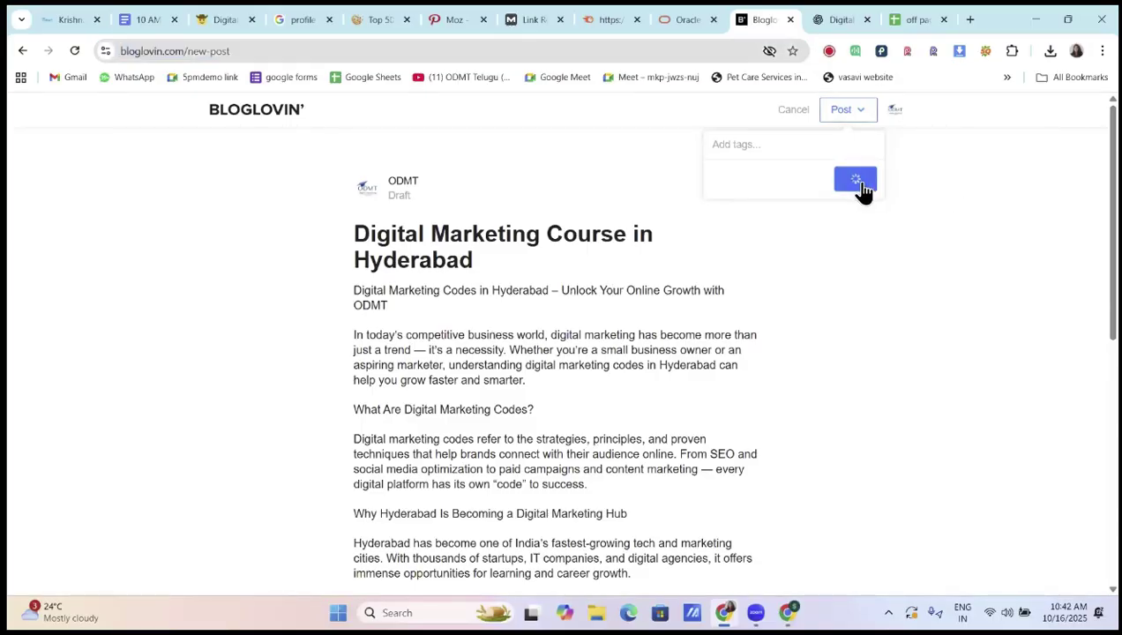
{"action": "scroll", "coordinate": [696, 376], "scroll_direction": "down", "scroll_amount": 4}
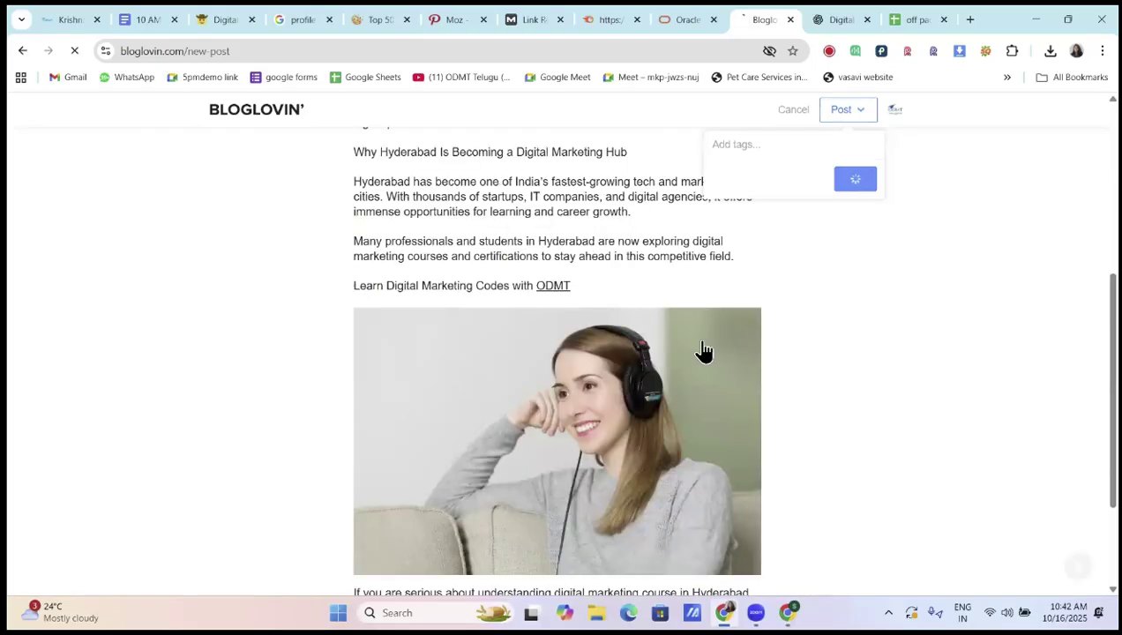
{"action": "scroll", "coordinate": [529, 311], "scroll_direction": "down", "scroll_amount": 3}
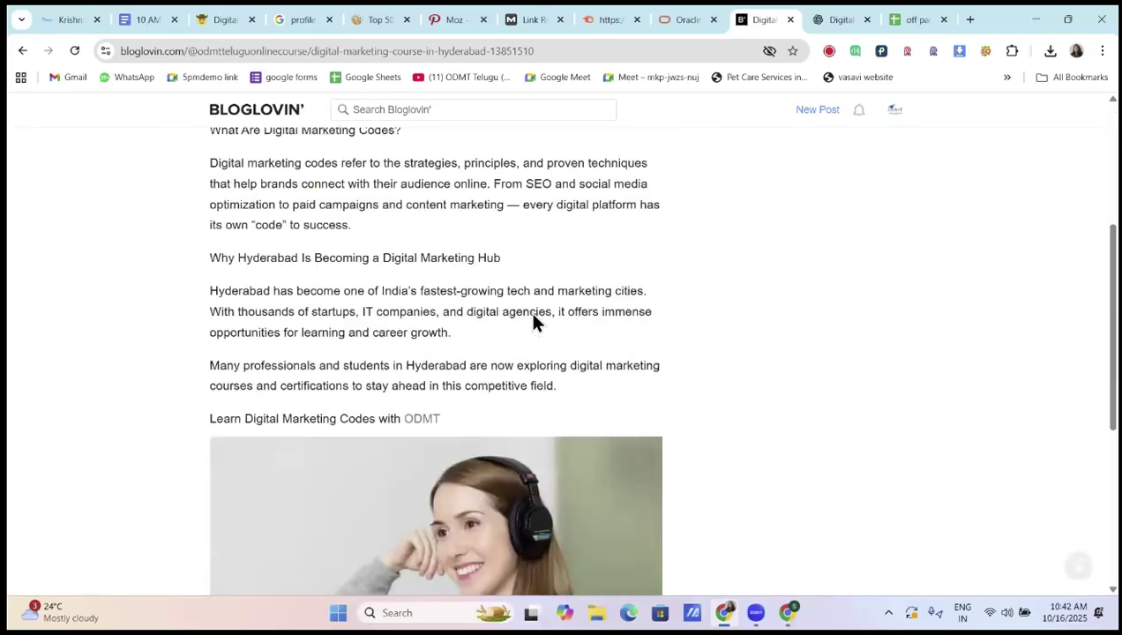
{"action": "scroll", "coordinate": [532, 319], "scroll_direction": "down", "scroll_amount": 5}
{"action": "scroll", "coordinate": [534, 319], "scroll_direction": "up", "scroll_amount": 8}
{"action": "scroll", "coordinate": [532, 317], "scroll_direction": "down", "scroll_amount": 2}
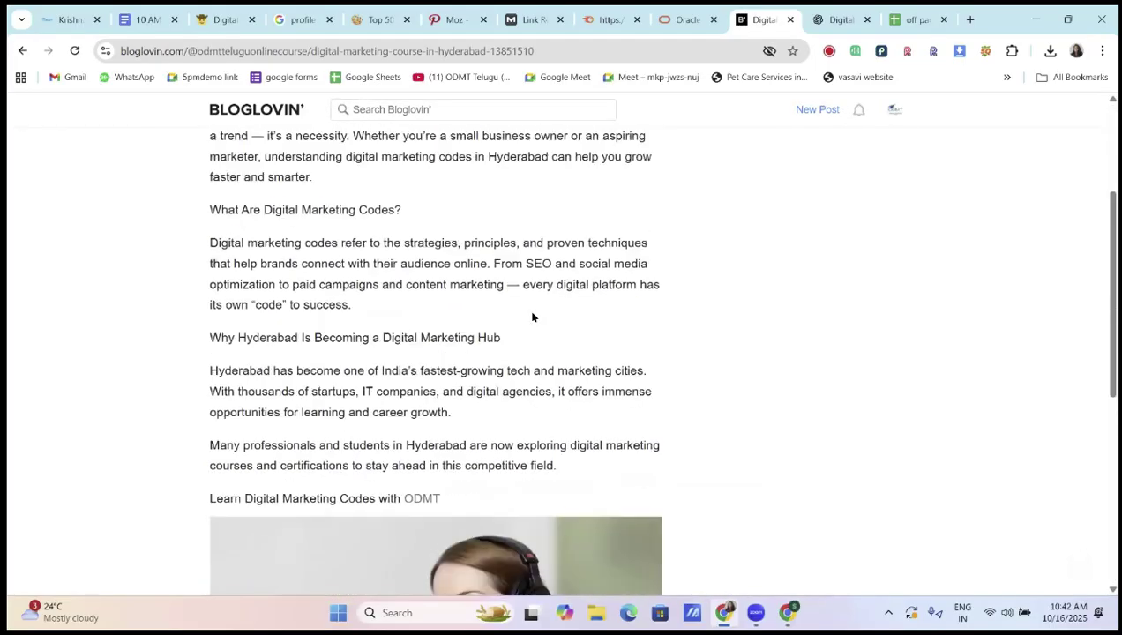
{"action": "scroll", "coordinate": [532, 317], "scroll_direction": "down", "scroll_amount": 4}
{"action": "scroll", "coordinate": [525, 381], "scroll_direction": "up", "scroll_amount": 7}
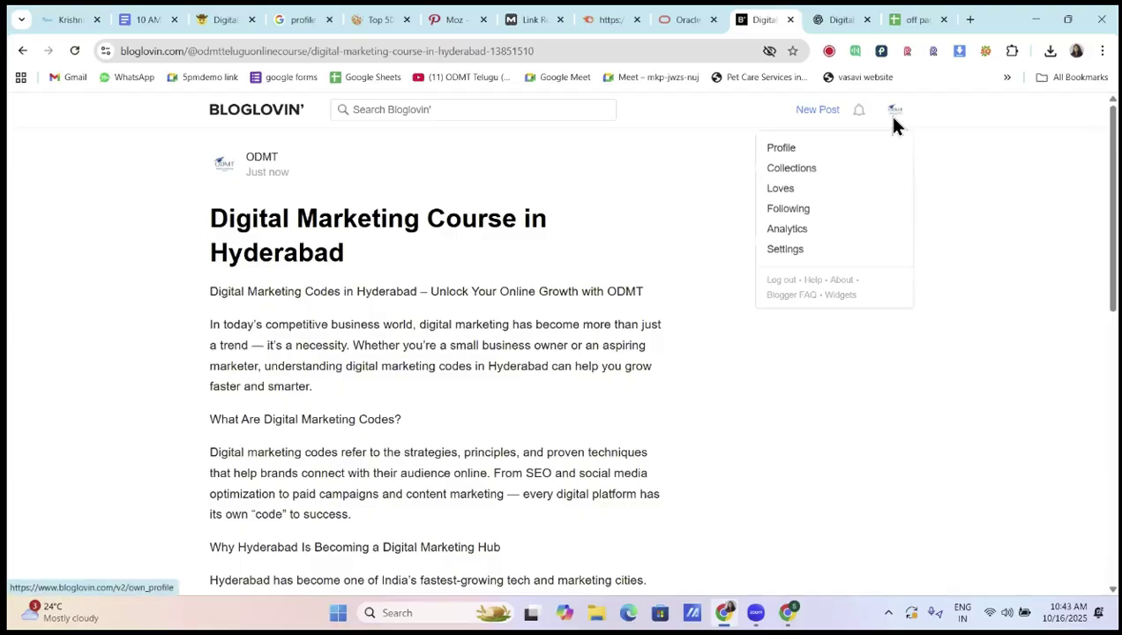
Copy the published post's URL and open a new Incognito window
{"action": "left_click", "coordinate": [519, 51]}
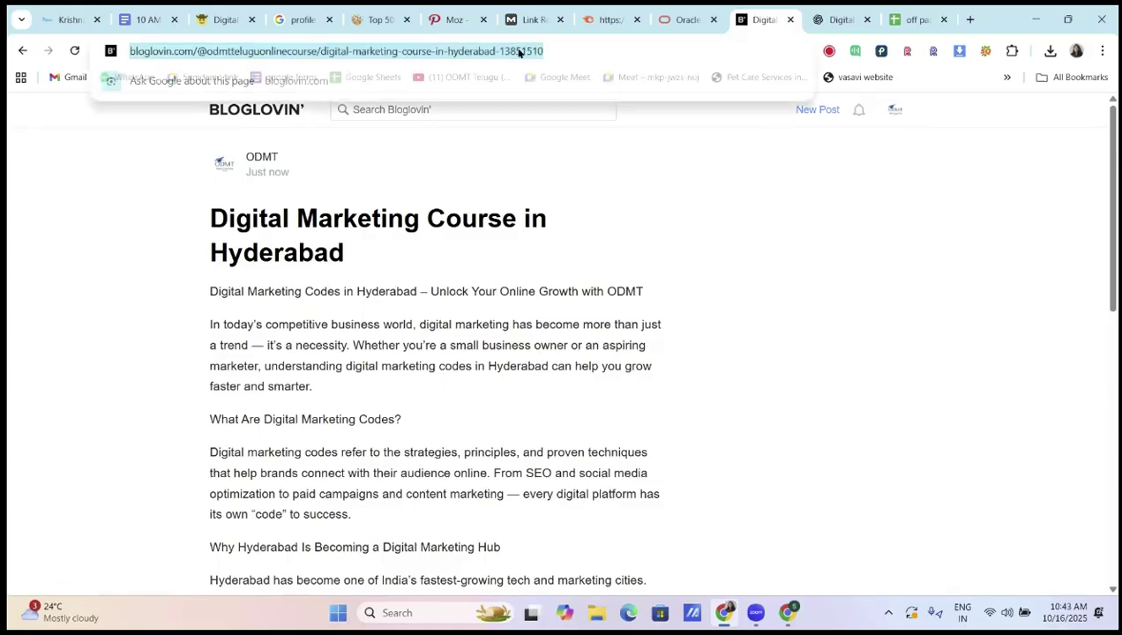
{"action": "left_click", "coordinate": [542, 271]}
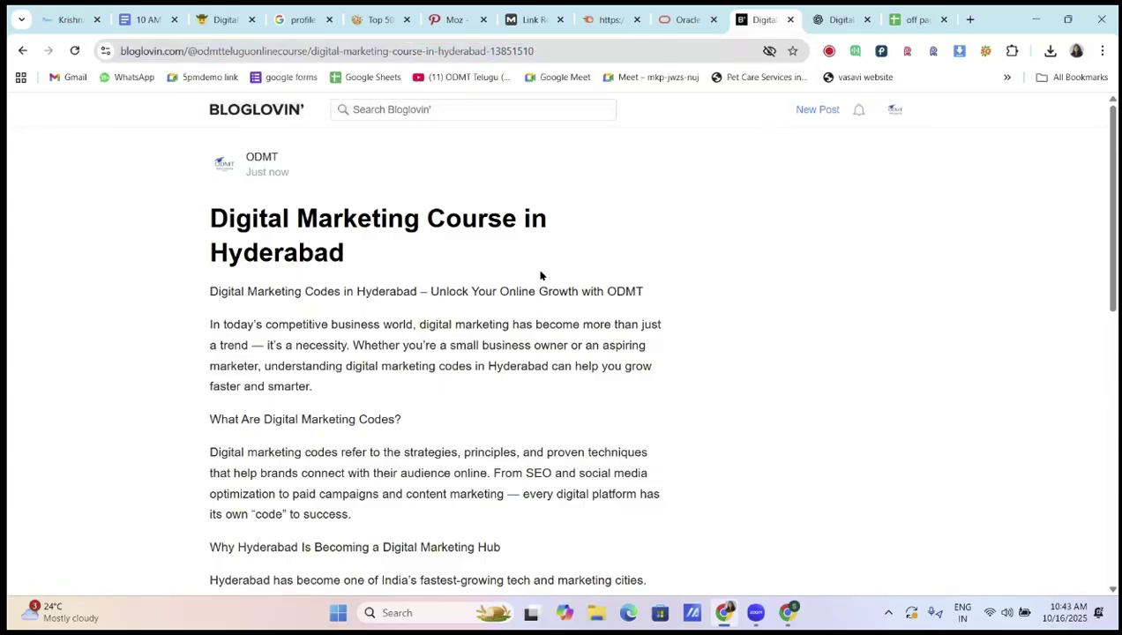
{"action": "left_click_drag", "start_coordinate": [540, 50], "coordinate": [128, 62]}
{"action": "key", "text": "ctrl+c"}
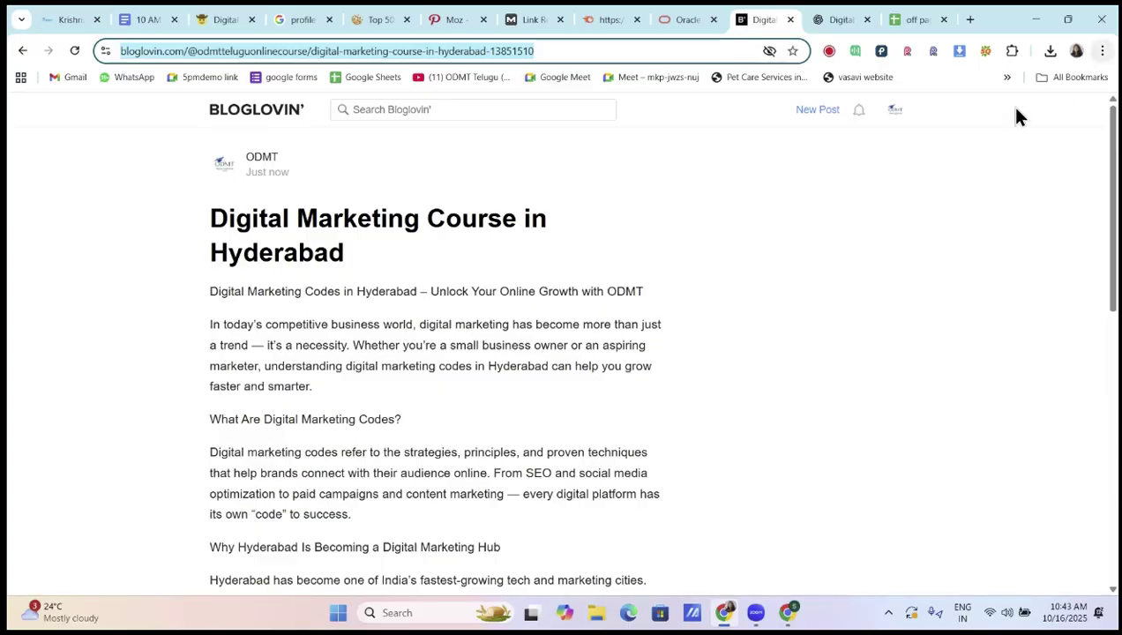
{"action": "left_click", "coordinate": [1102, 50]}
{"action": "left_click", "coordinate": [952, 156]}
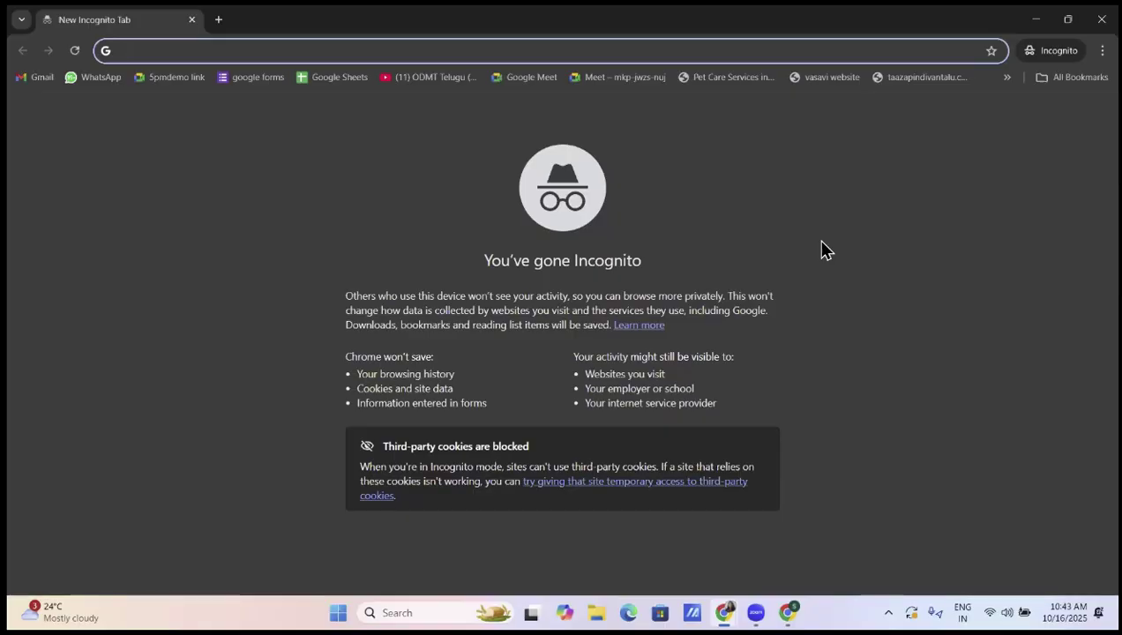
Load the post URL in Incognito, see the members-only login page, then minimise that window
{"action": "key", "text": "ctrl+v"}
{"action": "key", "text": "Return"}
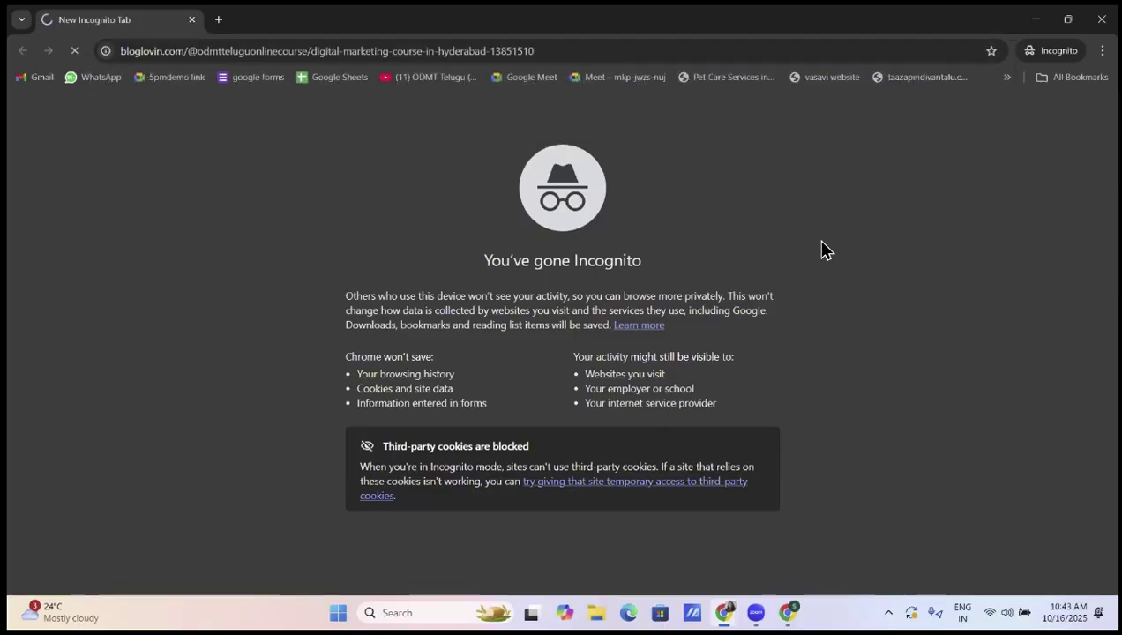
{"action": "scroll", "coordinate": [614, 343], "scroll_direction": "down", "scroll_amount": 5}
{"action": "scroll", "coordinate": [612, 417], "scroll_direction": "up", "scroll_amount": 4}
{"action": "scroll", "coordinate": [612, 417], "scroll_direction": "up", "scroll_amount": 1}
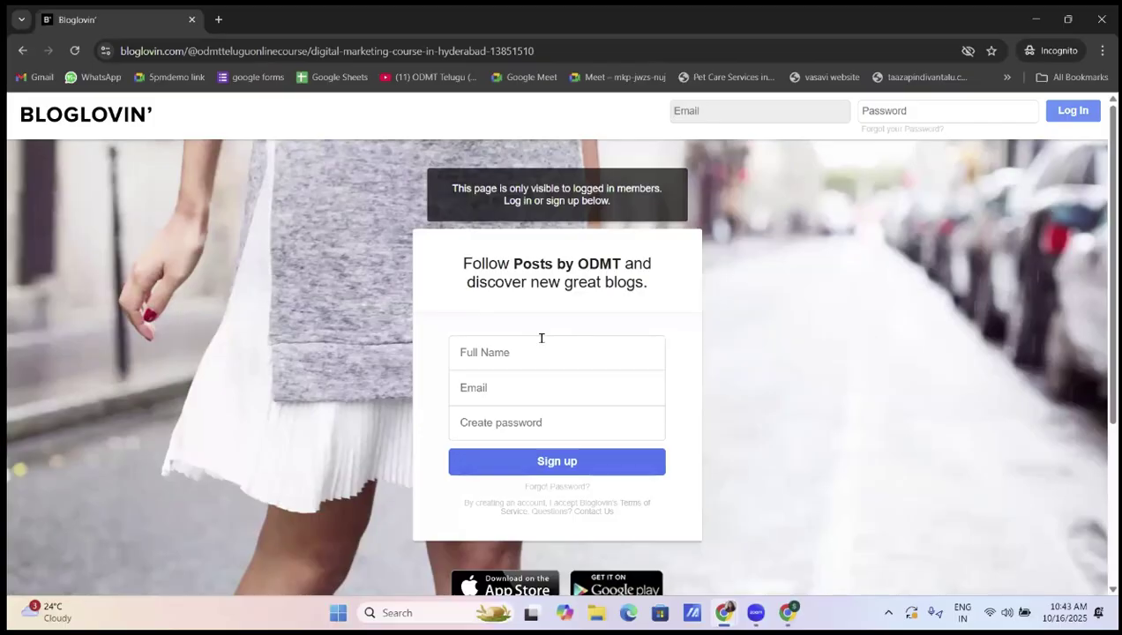
{"action": "left_click", "coordinate": [1036, 19]}
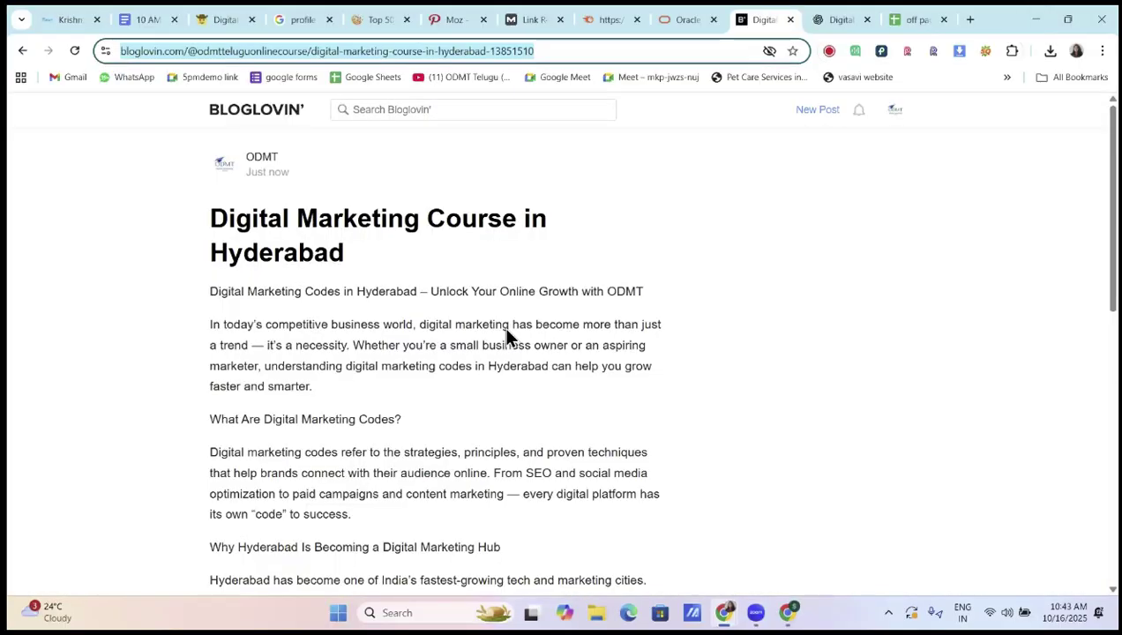
Look over the account's profile options and the post's edit and delete menu
{"action": "scroll", "coordinate": [481, 381], "scroll_direction": "down", "scroll_amount": 6}
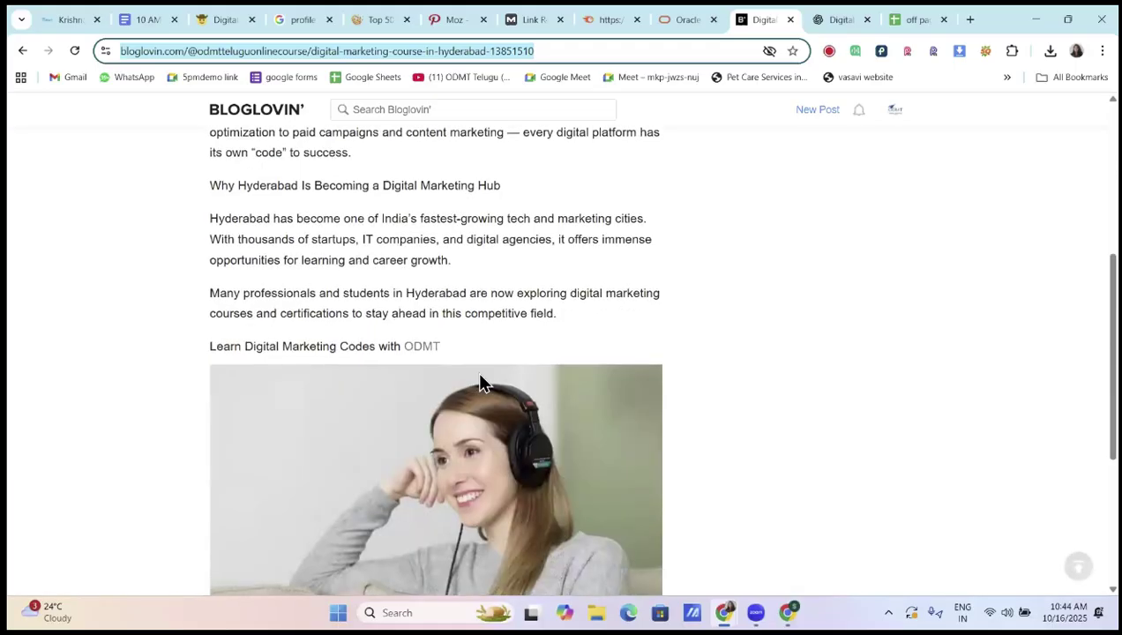
{"action": "left_click", "coordinate": [897, 117]}
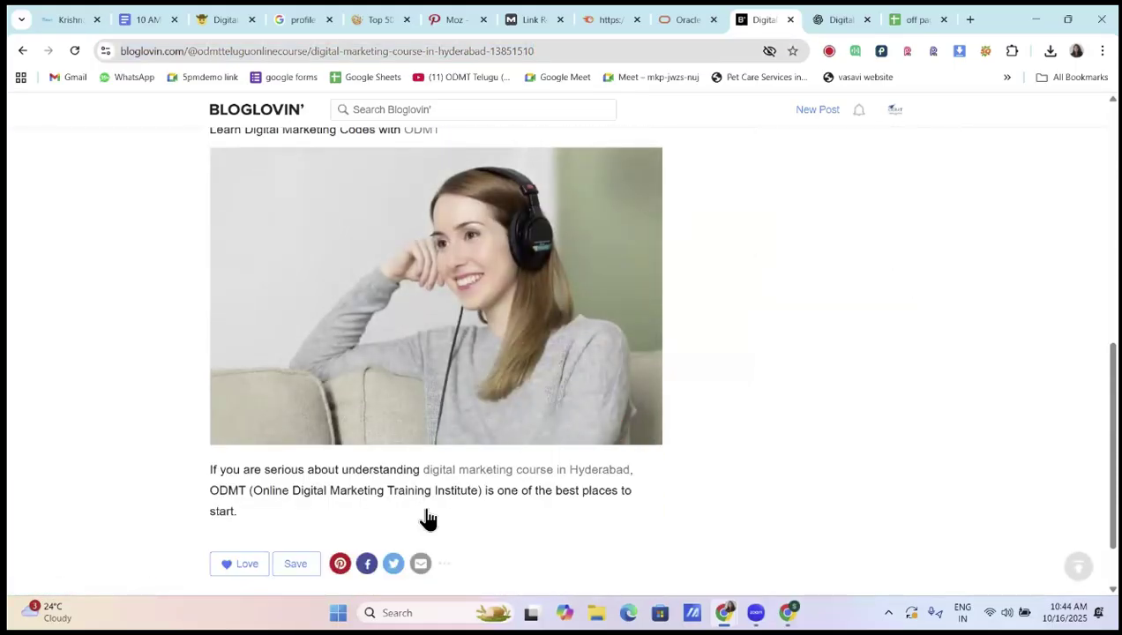
{"action": "scroll", "coordinate": [441, 503], "scroll_direction": "down", "scroll_amount": 1}
{"action": "left_click", "coordinate": [446, 486]}
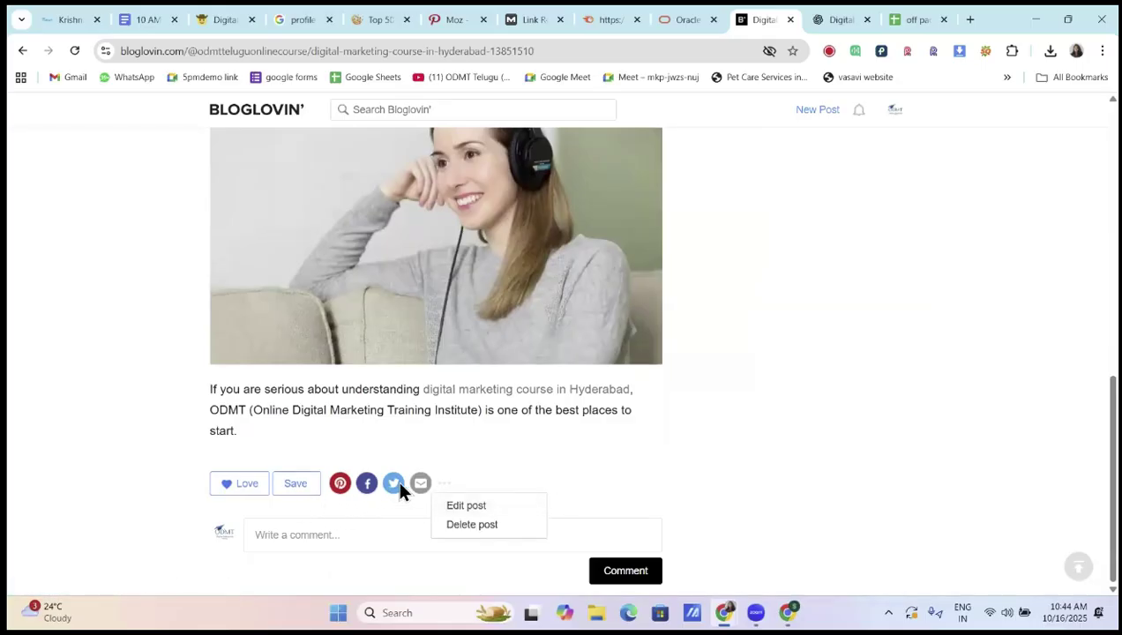
{"action": "scroll", "coordinate": [399, 500], "scroll_direction": "up", "scroll_amount": 8}
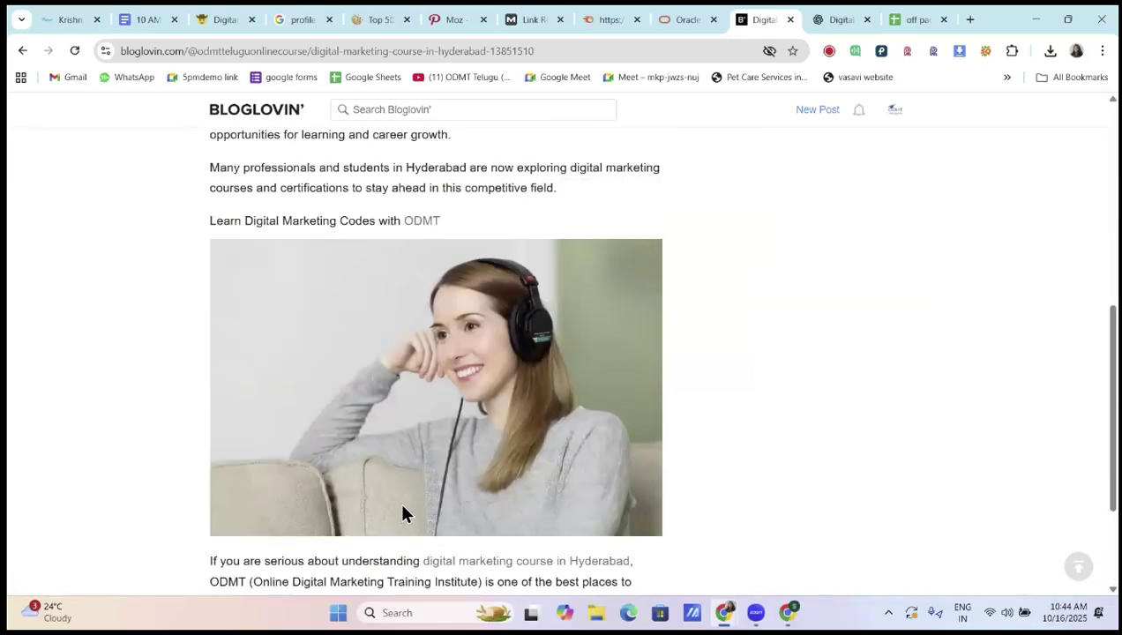
{"action": "scroll", "coordinate": [403, 509], "scroll_direction": "down", "scroll_amount": 8}
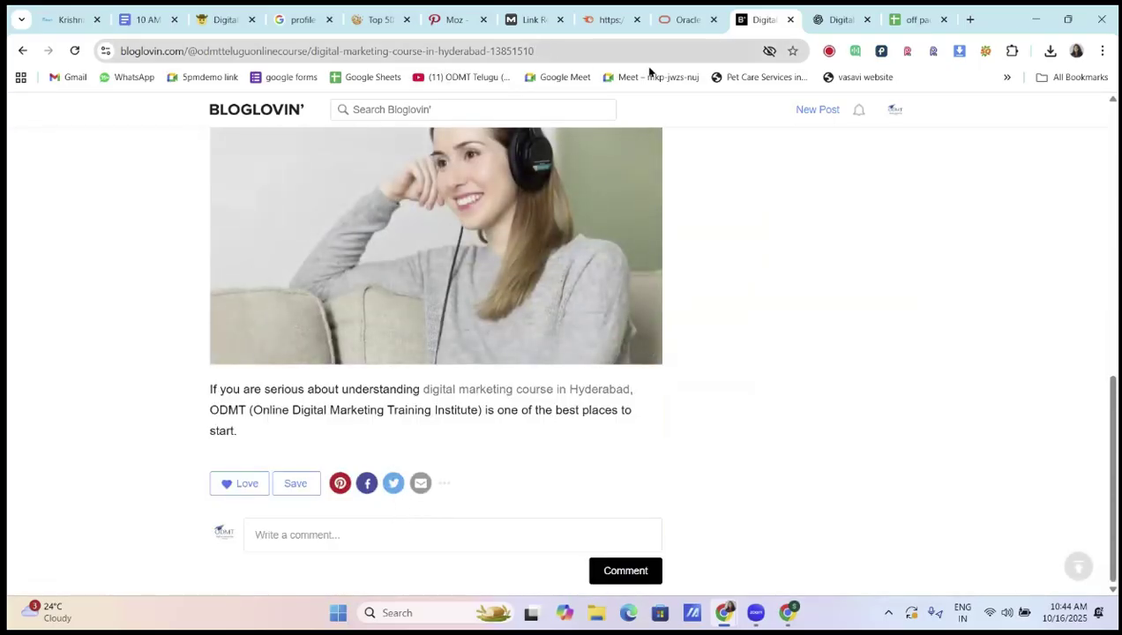
Open the ODMT profile page, copy its URL, and switch to the Incognito window
{"action": "left_click", "coordinate": [893, 111]}
{"action": "left_click", "coordinate": [830, 155]}
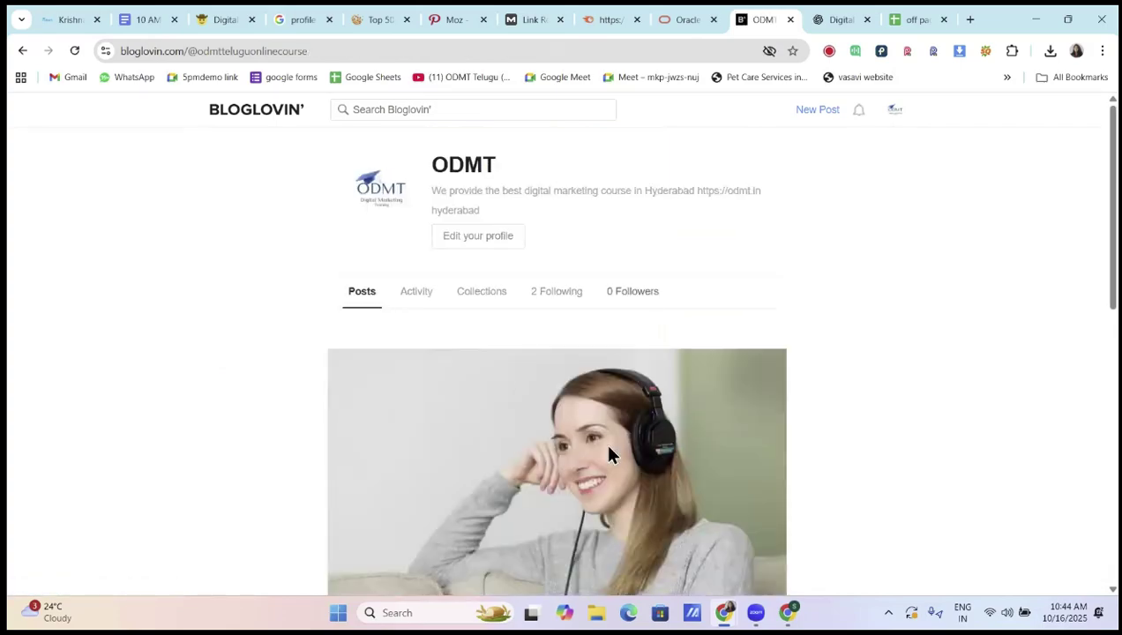
{"action": "scroll", "coordinate": [609, 454], "scroll_direction": "down", "scroll_amount": 6}
{"action": "scroll", "coordinate": [609, 454], "scroll_direction": "up", "scroll_amount": 6}
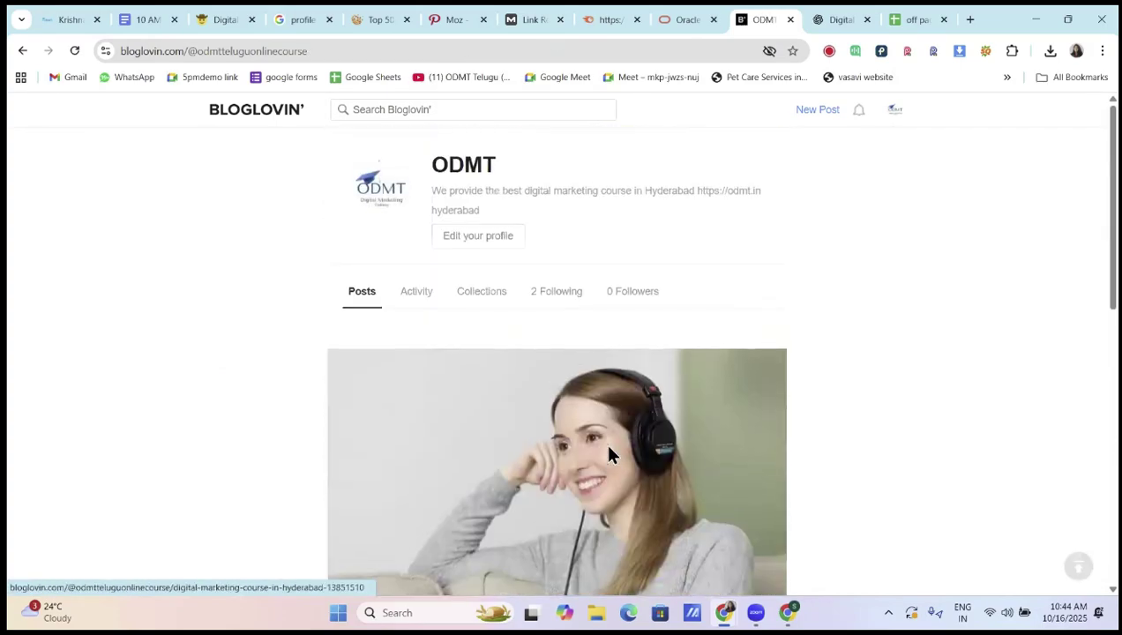
{"action": "left_click", "coordinate": [895, 113]}
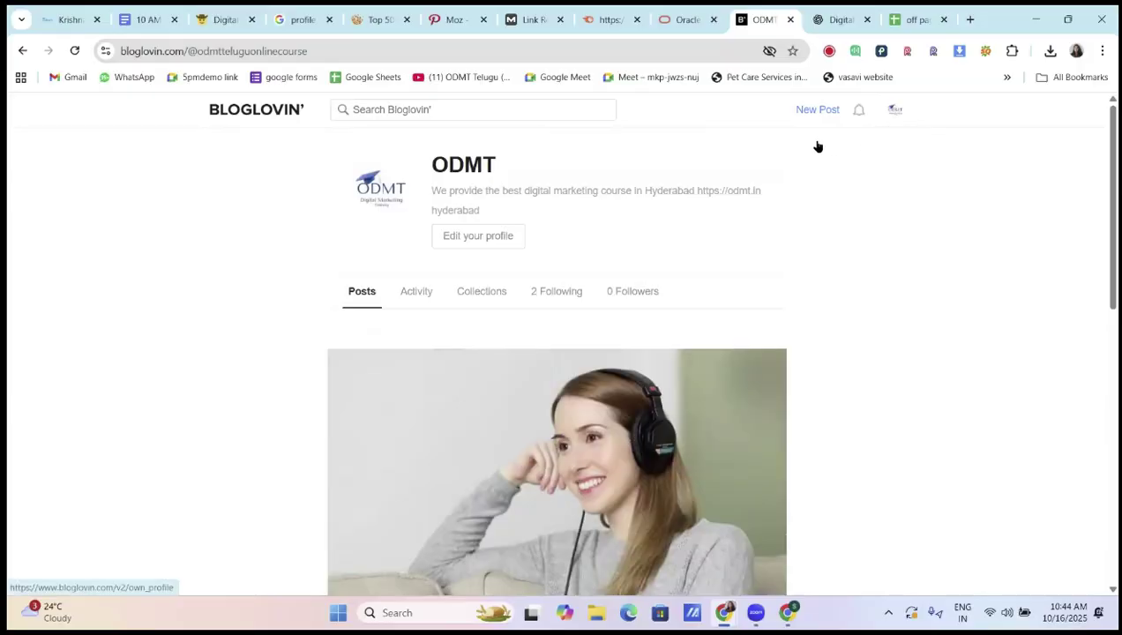
{"action": "left_click", "coordinate": [815, 147]}
{"action": "double_click", "coordinate": [319, 51]}
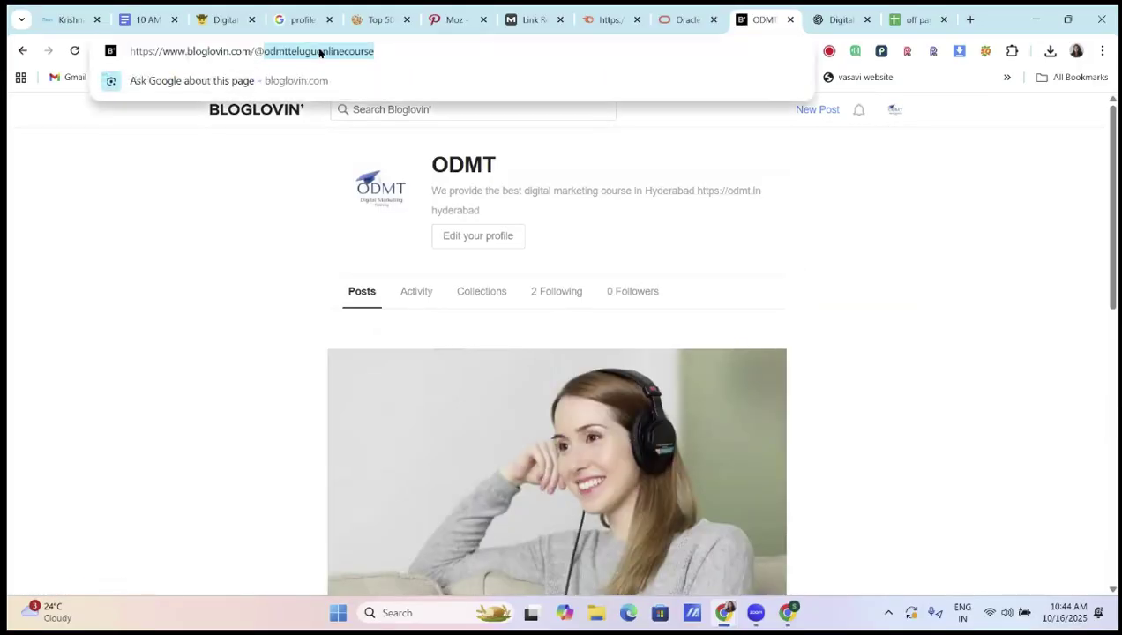
{"action": "key", "text": "ctrl+a"}
{"action": "key", "text": "ctrl+c"}
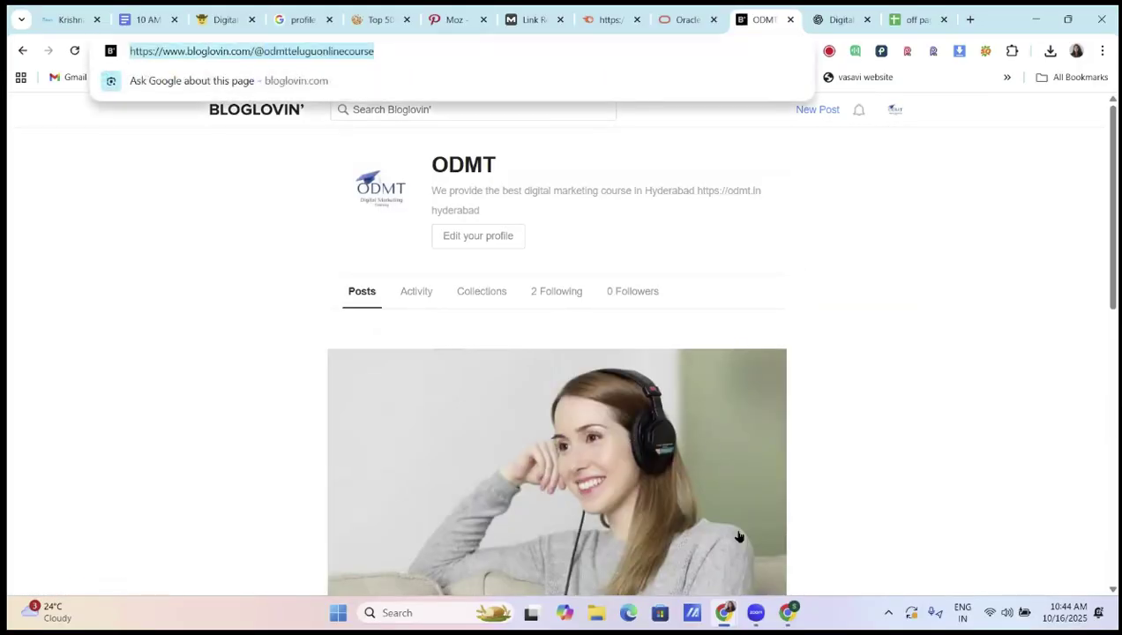
{"action": "key", "text": "alt+Tab"}
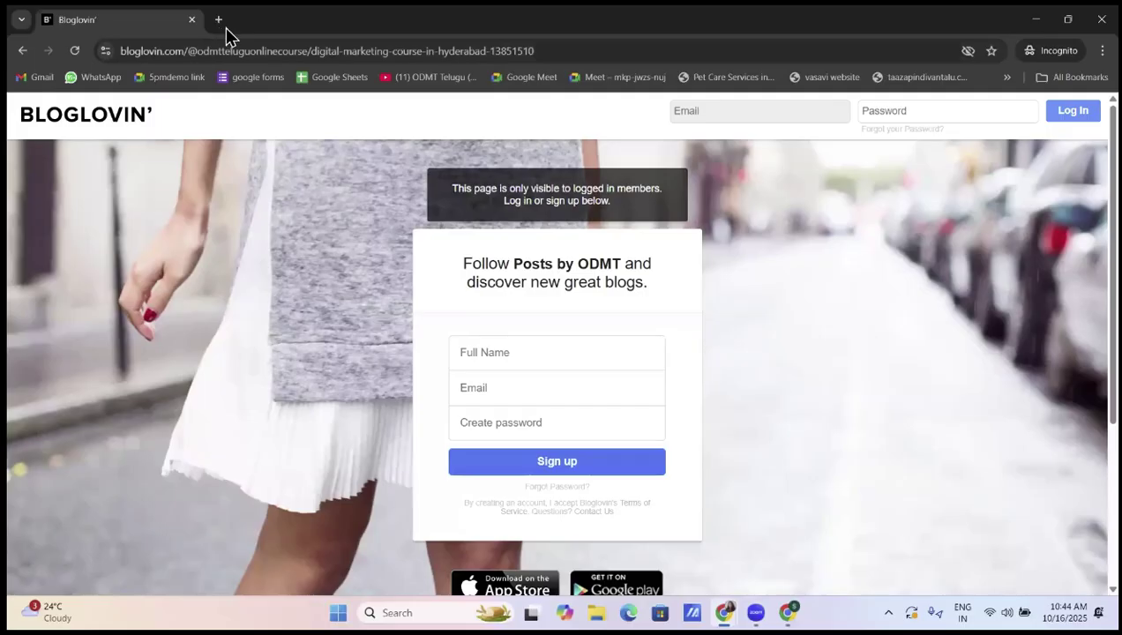
Load the copied ODMT profile URL in a new Incognito tab
{"action": "left_click", "coordinate": [224, 26]}
{"action": "key", "text": "ctrl+v"}
{"action": "key", "text": "Return"}
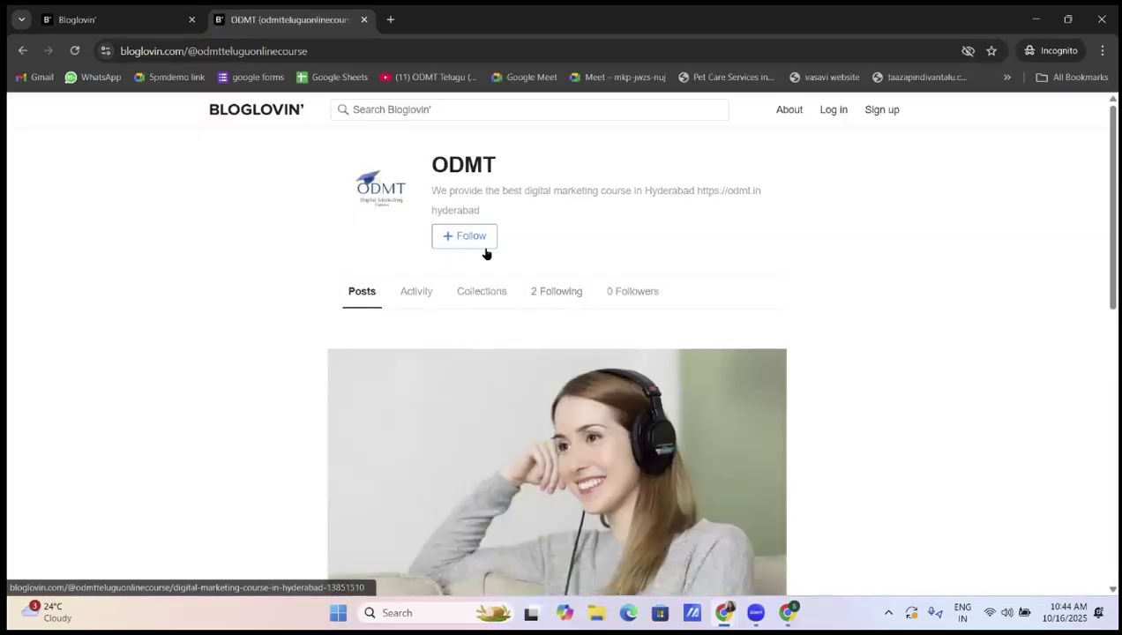
{"action": "scroll", "coordinate": [485, 252], "scroll_direction": "down", "scroll_amount": 4}
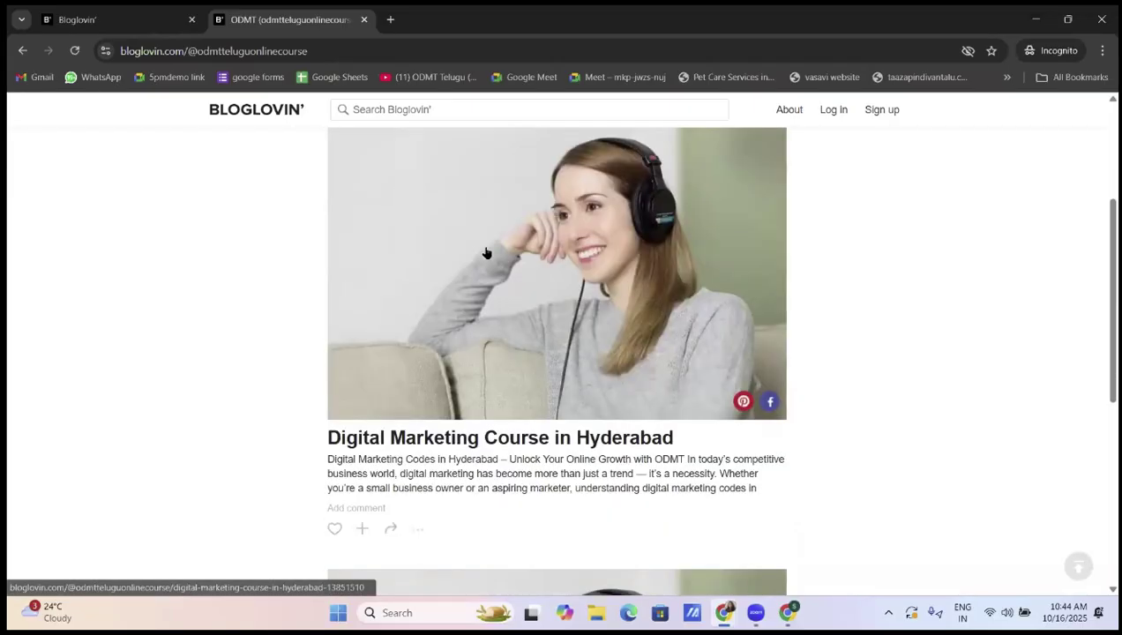
{"action": "scroll", "coordinate": [486, 252], "scroll_direction": "up", "scroll_amount": 4}
{"action": "scroll", "coordinate": [485, 253], "scroll_direction": "down", "scroll_amount": 2}
{"action": "scroll", "coordinate": [486, 258], "scroll_direction": "down", "scroll_amount": 2}
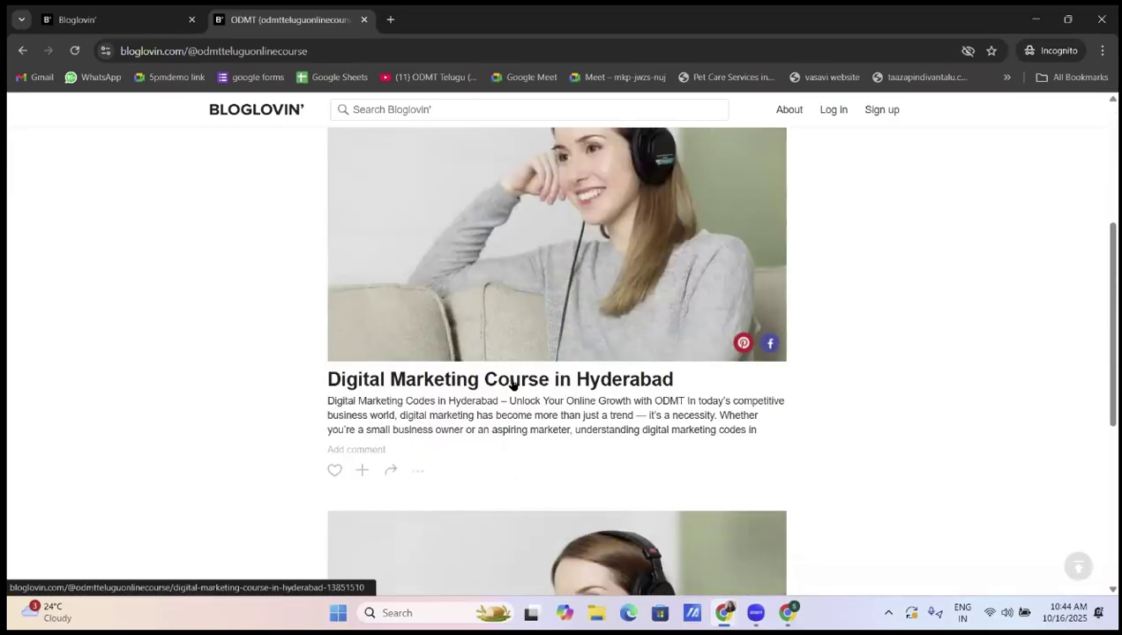
Open the 'Digital Marketing Course in Hyderabad' post from the profile, then go back
{"action": "left_click", "coordinate": [514, 381]}
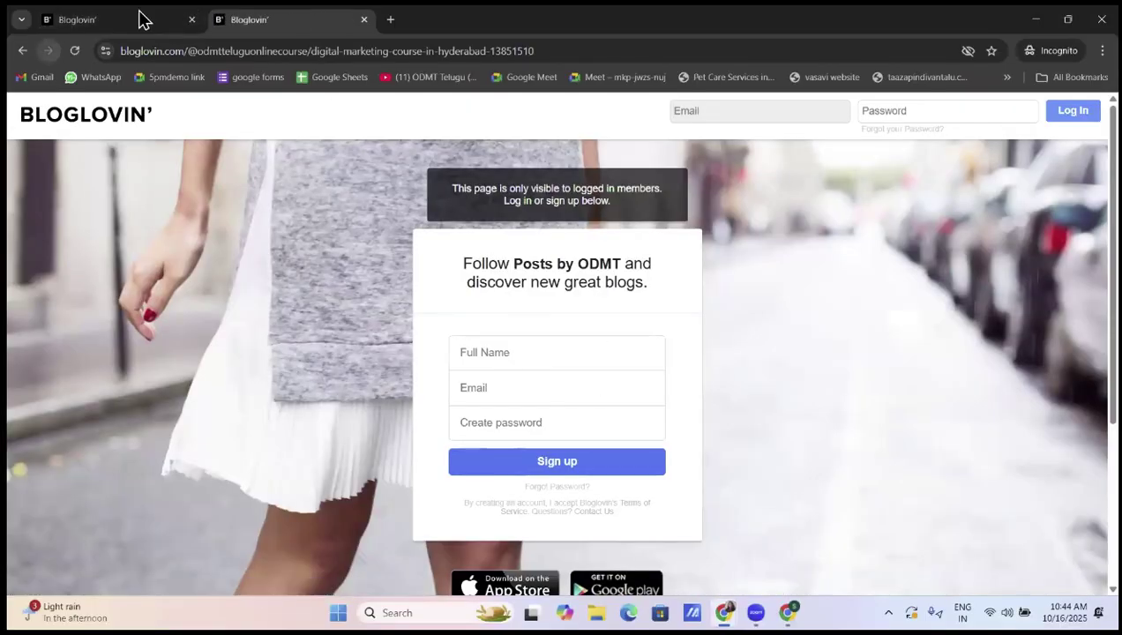
{"action": "left_click", "coordinate": [143, 20]}
{"action": "left_click", "coordinate": [265, 25]}
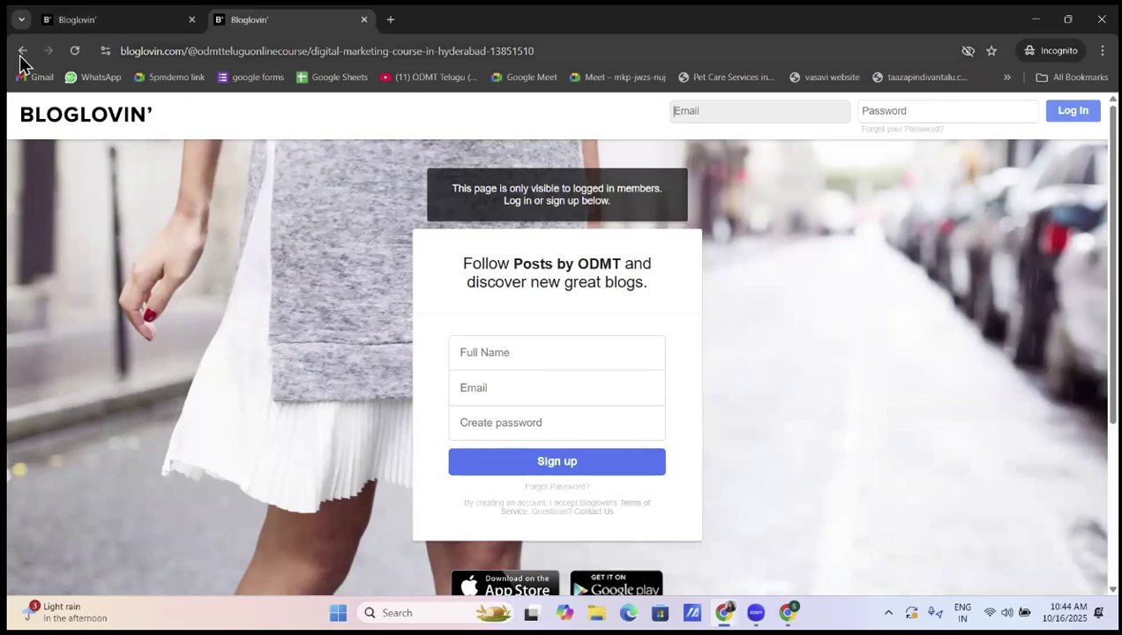
{"action": "left_click", "coordinate": [73, 131]}
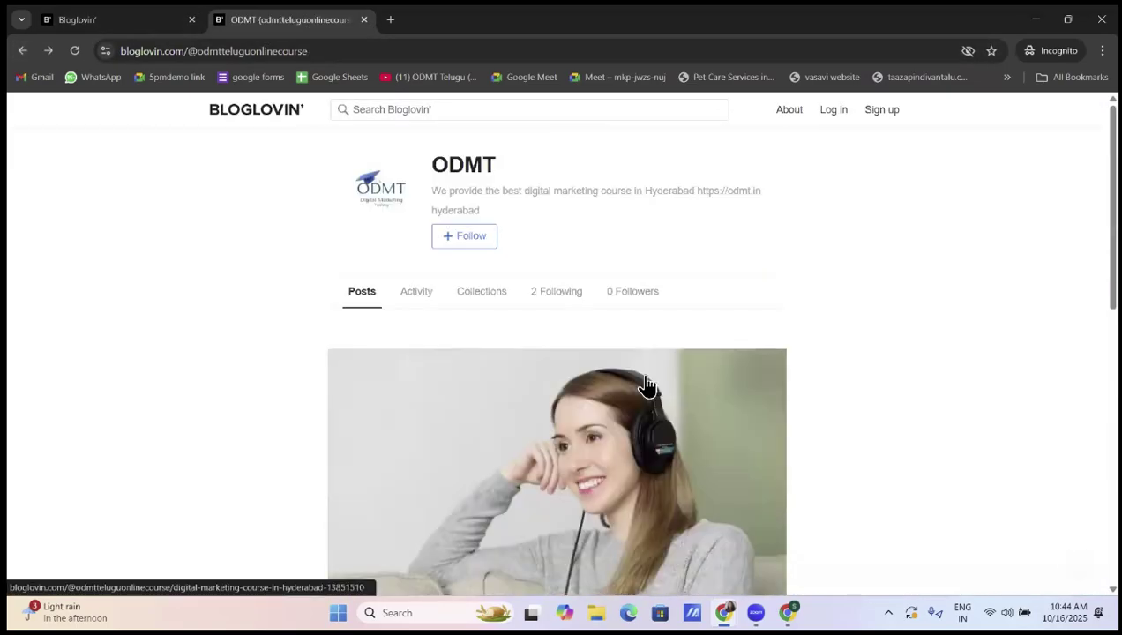
Retest the post's public access, return to the profile, and select its URL
{"action": "scroll", "coordinate": [646, 386], "scroll_direction": "down", "scroll_amount": 1}
{"action": "scroll", "coordinate": [645, 385], "scroll_direction": "down", "scroll_amount": 7}
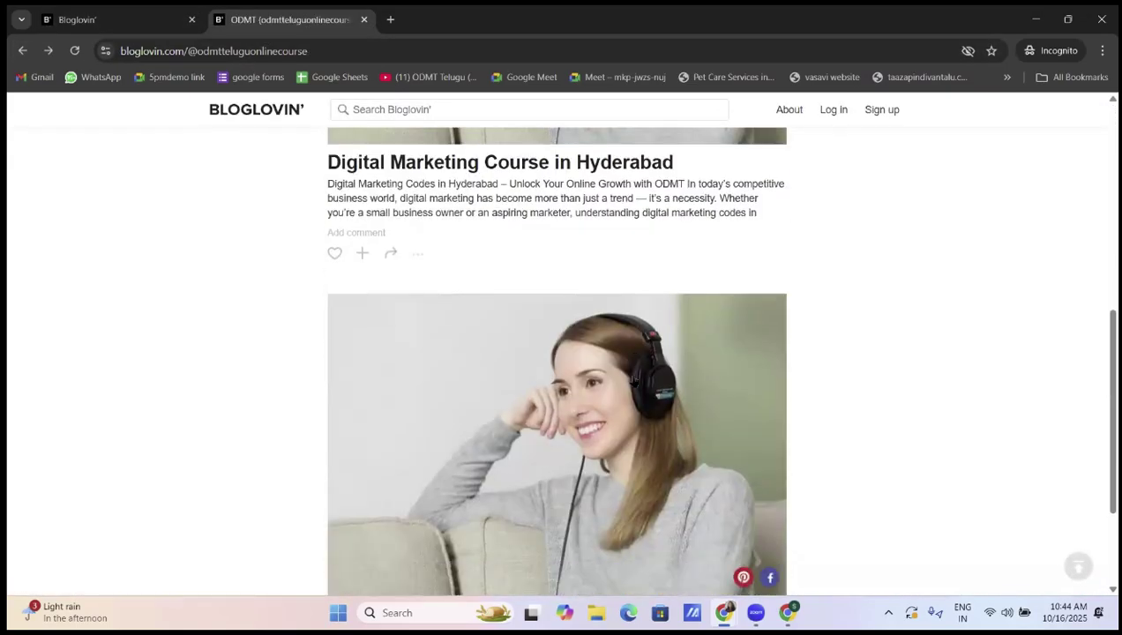
{"action": "scroll", "coordinate": [530, 485], "scroll_direction": "down", "scroll_amount": 1}
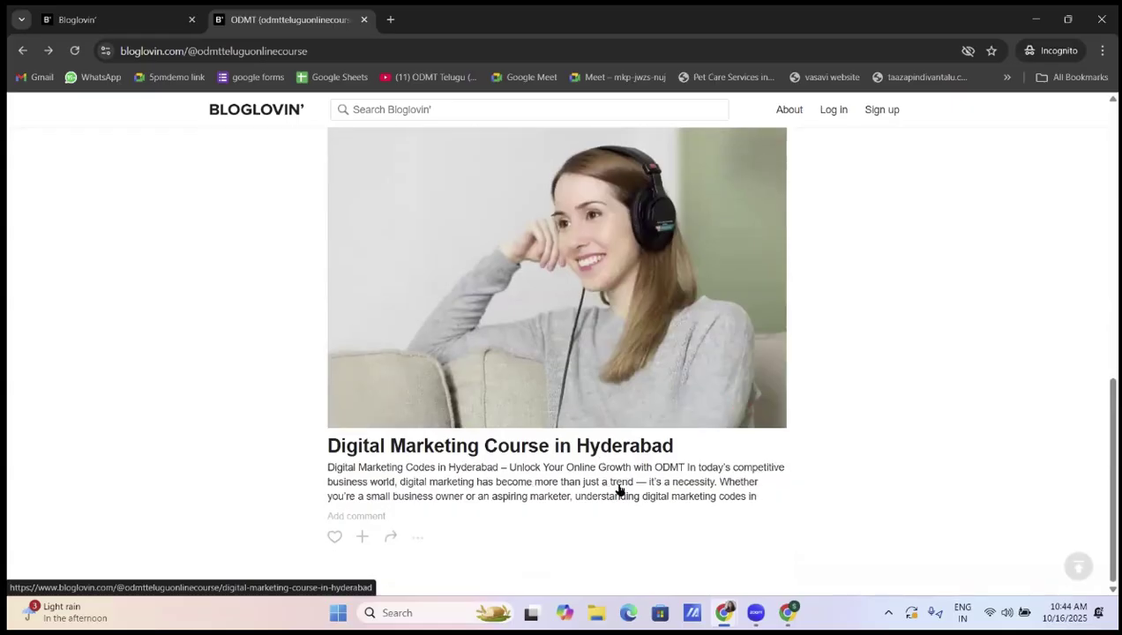
{"action": "left_click", "coordinate": [532, 450]}
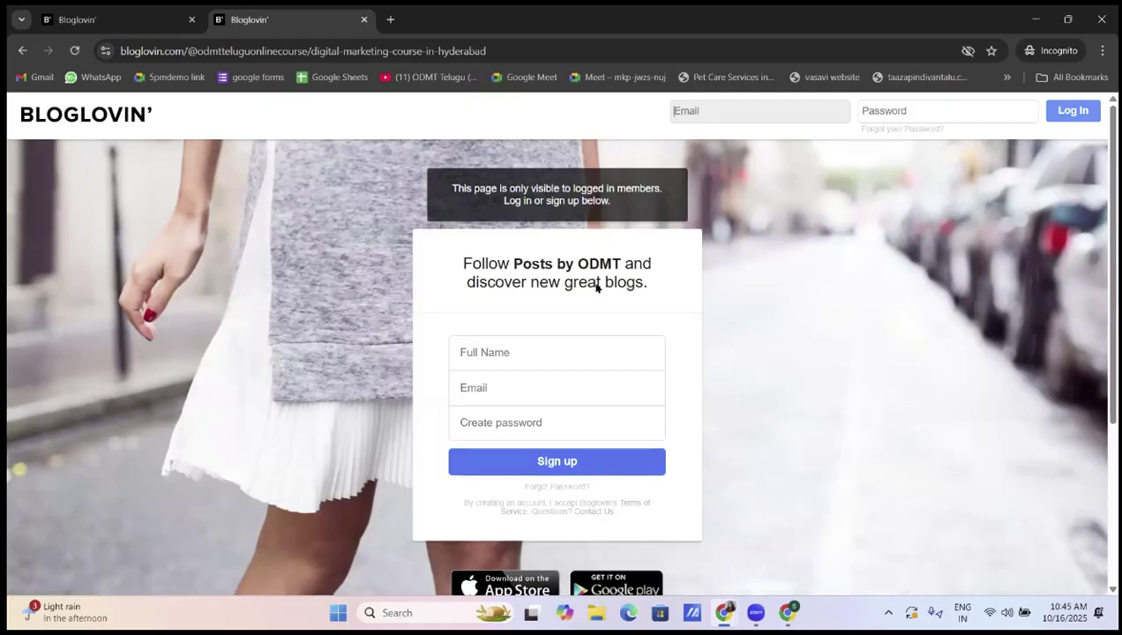
{"action": "left_click", "coordinate": [128, 19]}
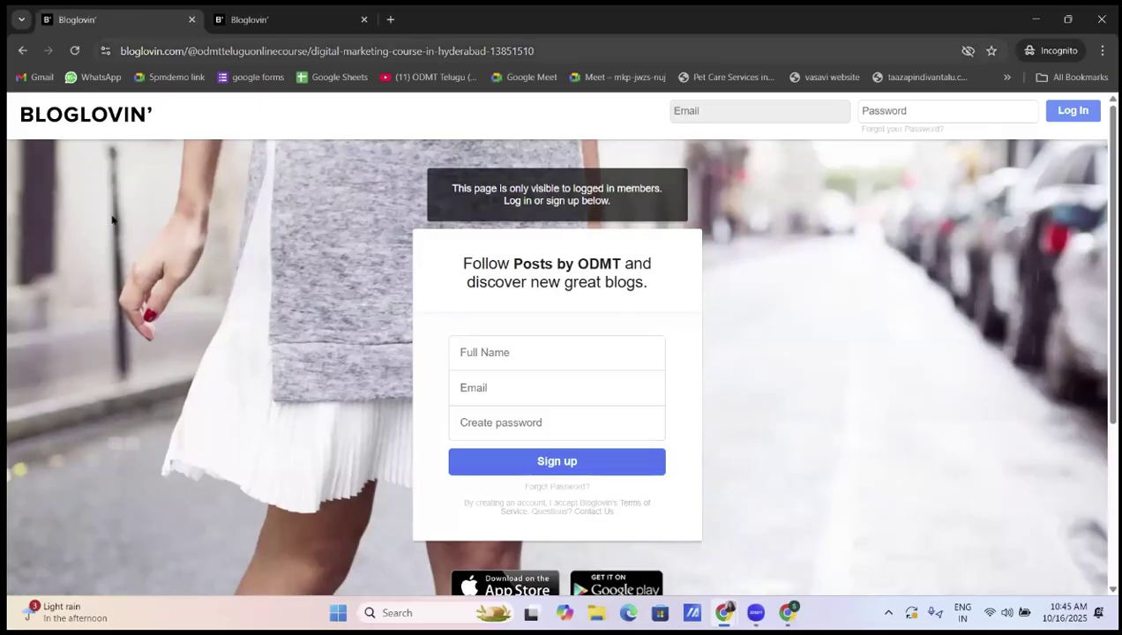
{"action": "left_click", "coordinate": [238, 31]}
{"action": "left_click", "coordinate": [23, 50]}
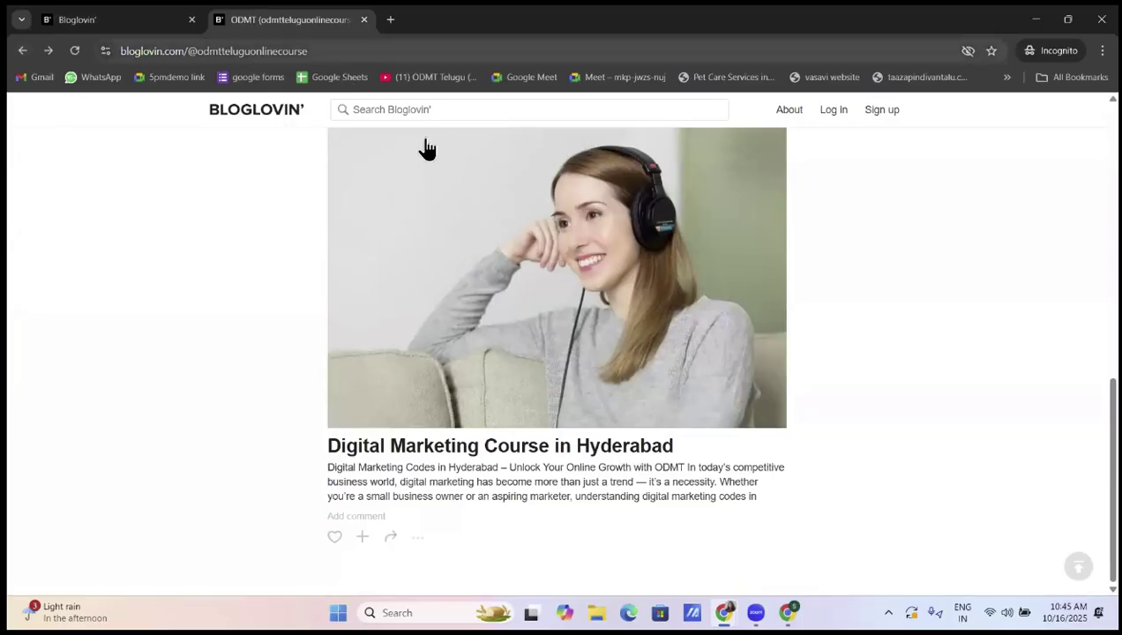
{"action": "left_click", "coordinate": [300, 50]}
{"action": "key", "text": "ctrl+c"}
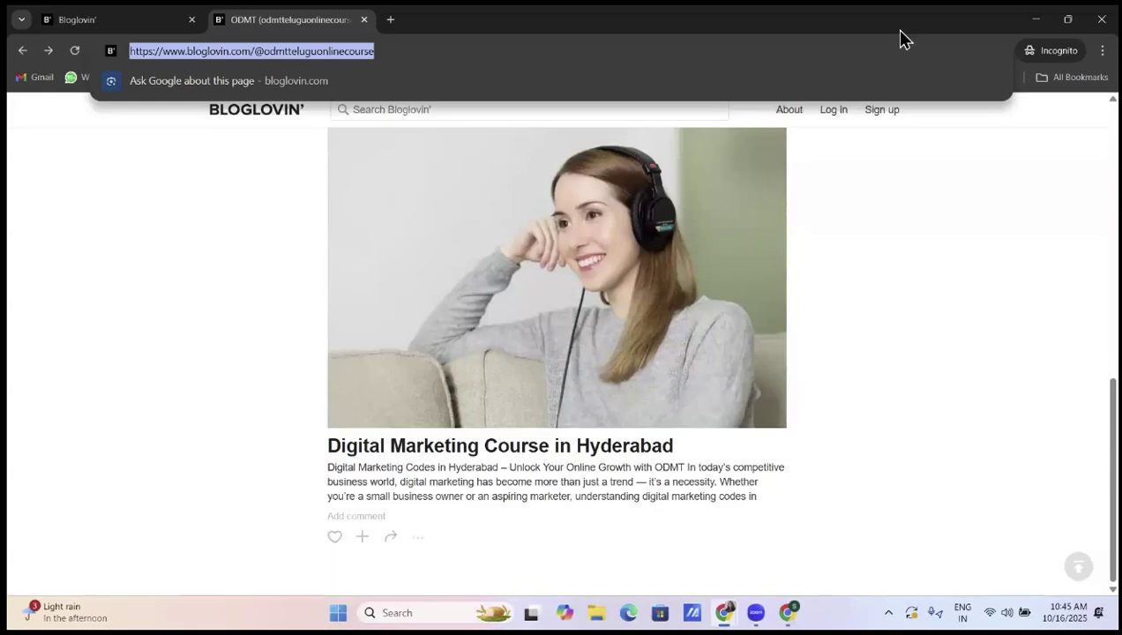
Paste the ODMT Bloglovin profile URL into G3 and widen column G to show it
{"action": "key", "text": "alt+Tab"}
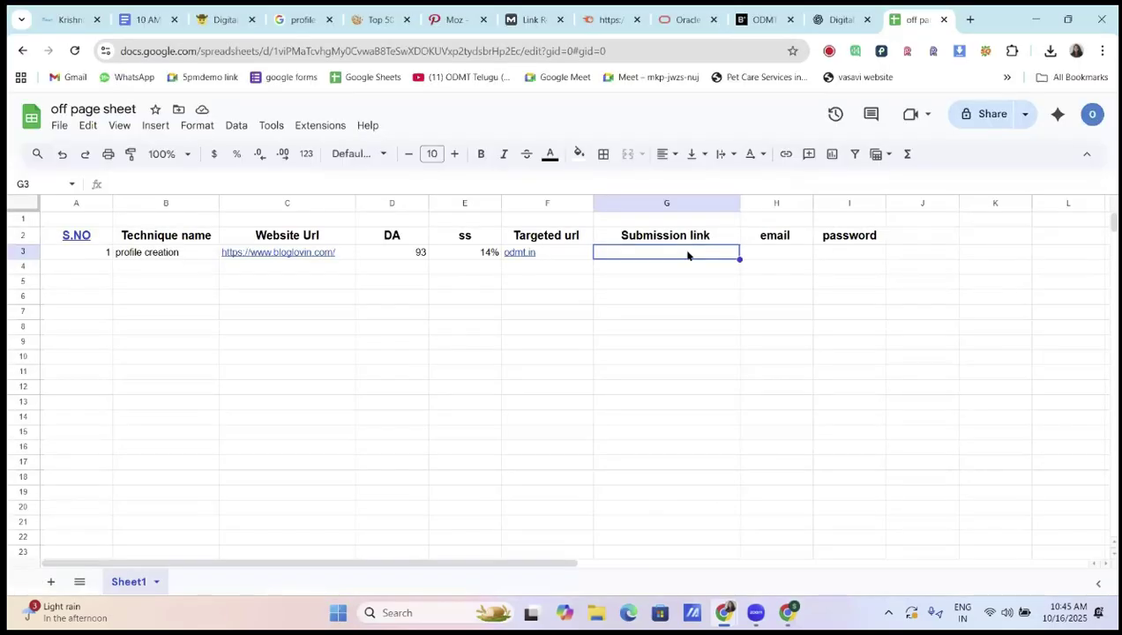
{"action": "key", "text": "ctrl+v"}
{"action": "left_click", "coordinate": [705, 311]}
{"action": "left_click_drag", "start_coordinate": [740, 203], "coordinate": [838, 203]}
Check cells H3 and I3 and preview the Bloglovin link in G3
{"action": "left_click", "coordinate": [792, 273]}
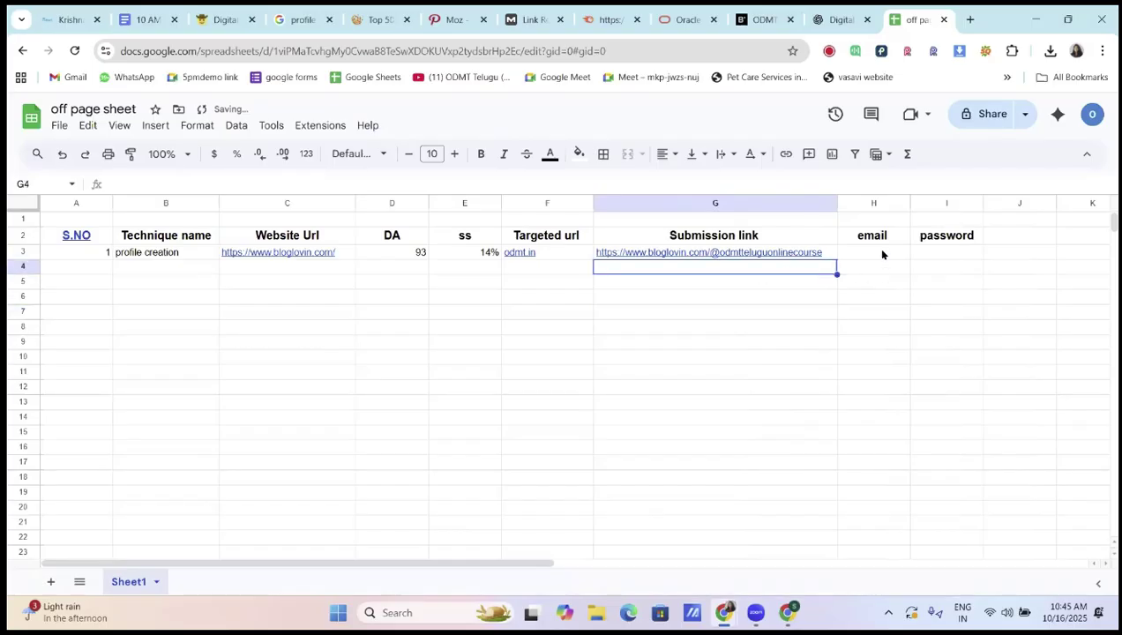
{"action": "left_click", "coordinate": [883, 254]}
{"action": "left_click", "coordinate": [944, 256]}
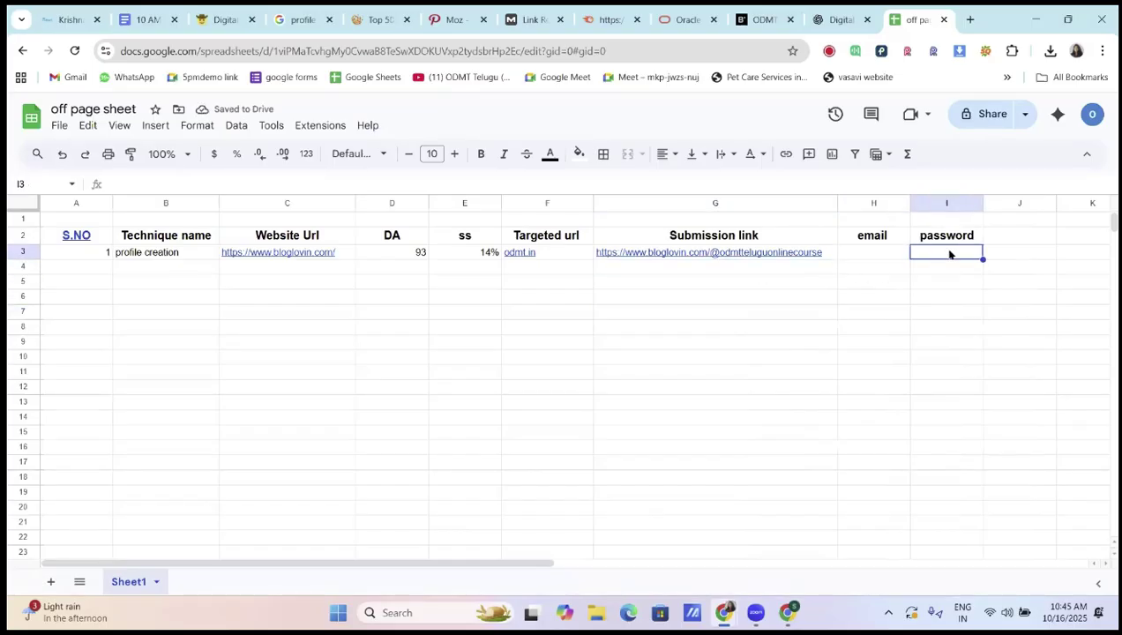
{"action": "left_click", "coordinate": [828, 254]}
{"action": "left_click", "coordinate": [832, 374]}
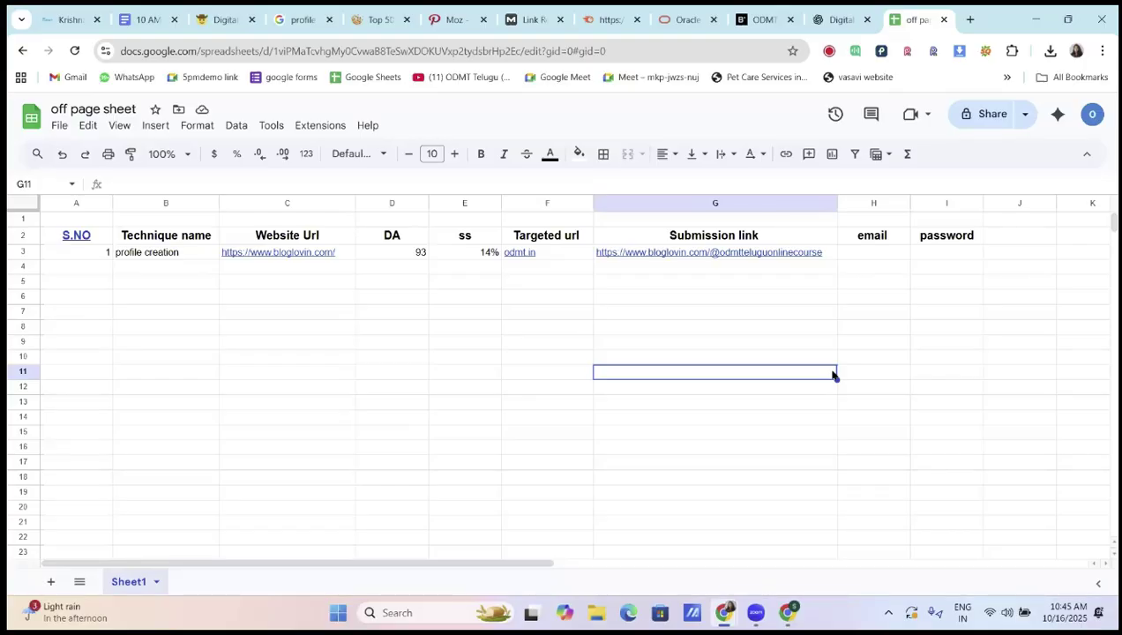
{"action": "left_click", "coordinate": [805, 254]}
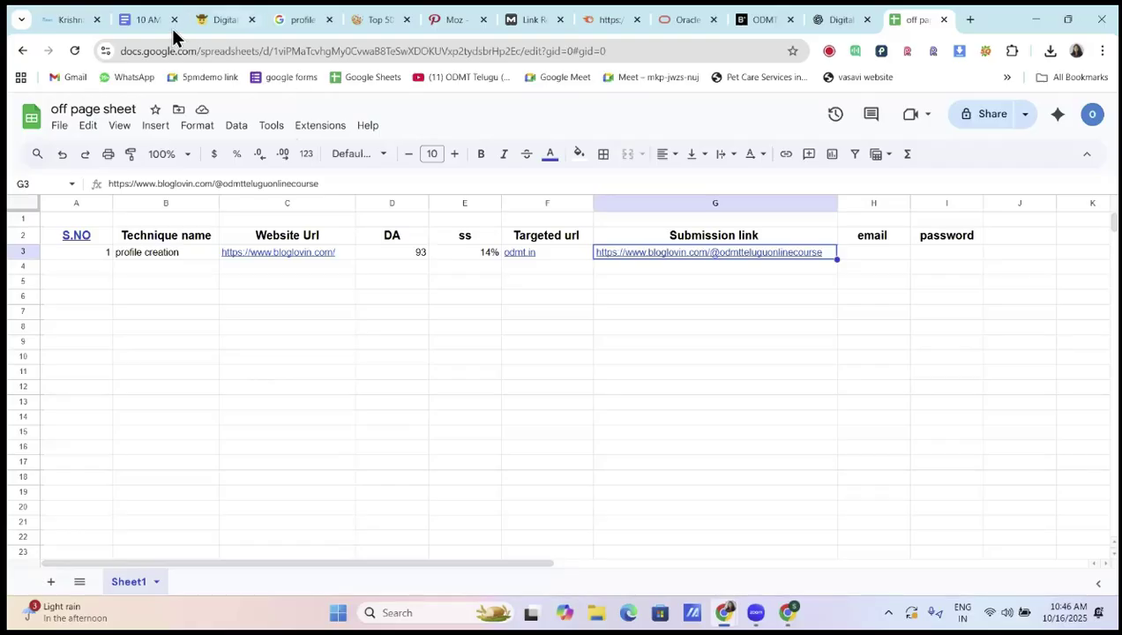
Review the Google Docs profile-creation notes, then return to bloglovin.com's Moz spam score (DA 93, 14%)
{"action": "left_click", "coordinate": [135, 20]}
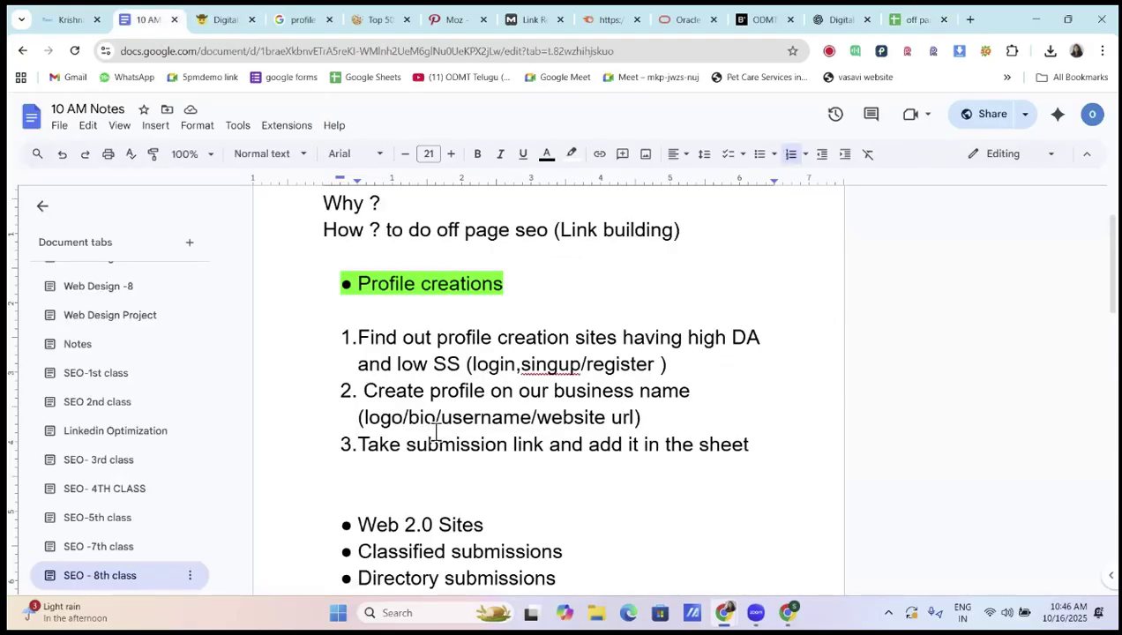
{"action": "scroll", "coordinate": [436, 432], "scroll_direction": "down", "scroll_amount": 3}
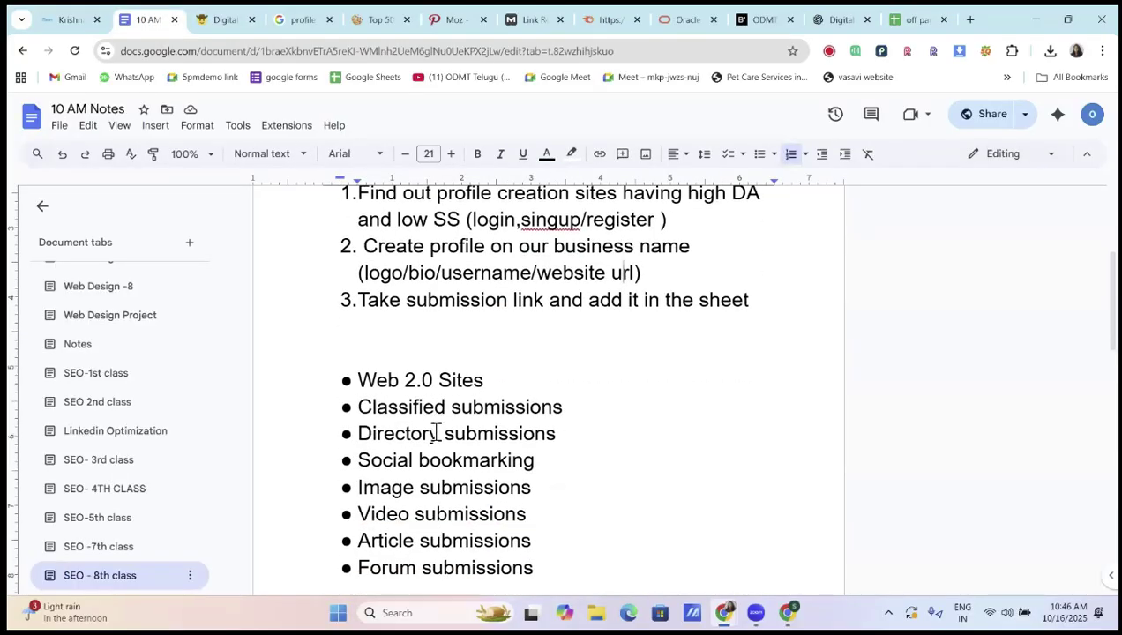
{"action": "scroll", "coordinate": [436, 432], "scroll_direction": "up", "scroll_amount": 2}
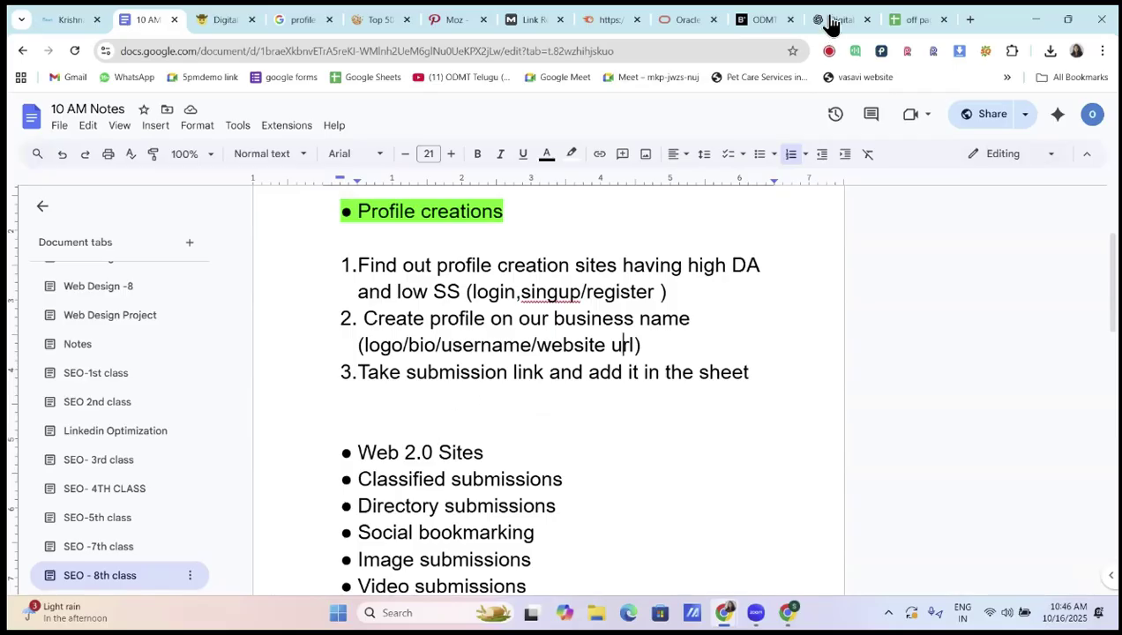
{"action": "left_click", "coordinate": [603, 19]}
{"action": "left_click", "coordinate": [516, 20]}
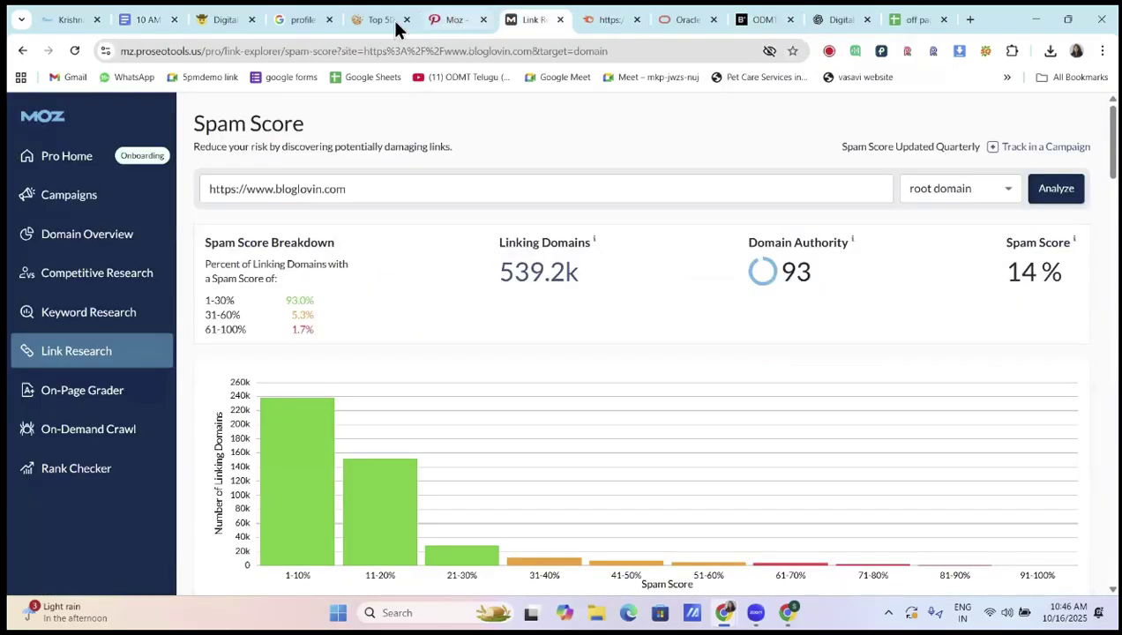
Dictate and send a ChatGPT request for the top 100 ODMT profile creation sites
{"action": "key", "text": "ctrl+shift+Tab"}
{"action": "key", "text": "ctrl+shift+Tab"}
{"action": "left_click", "coordinate": [821, 24]}
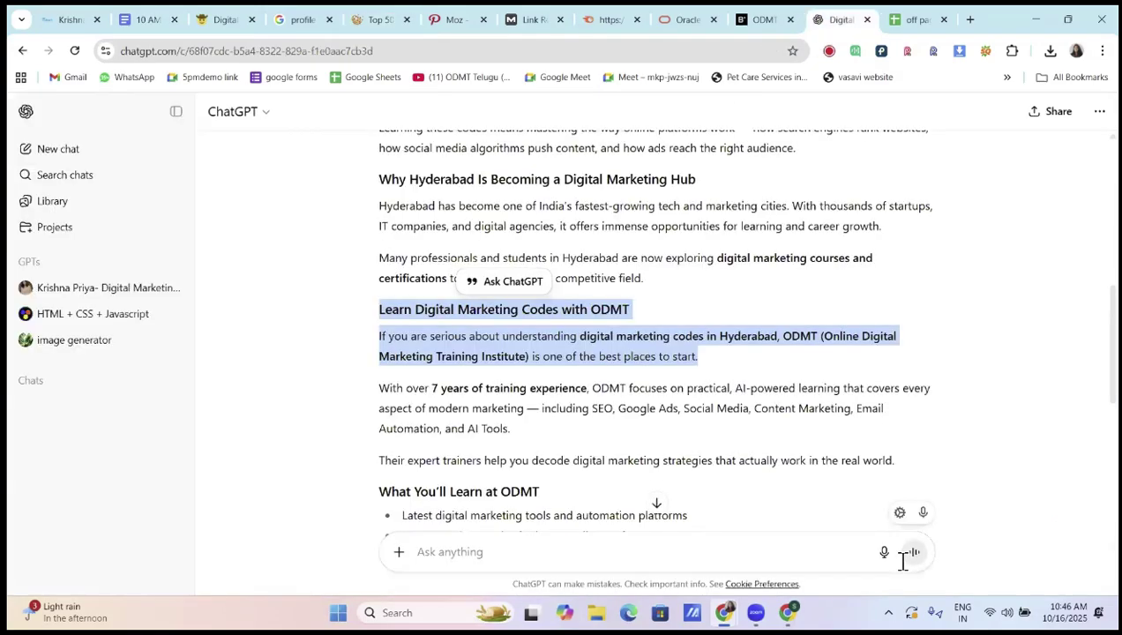
{"action": "scroll", "coordinate": [844, 467], "scroll_direction": "down", "scroll_amount": 3}
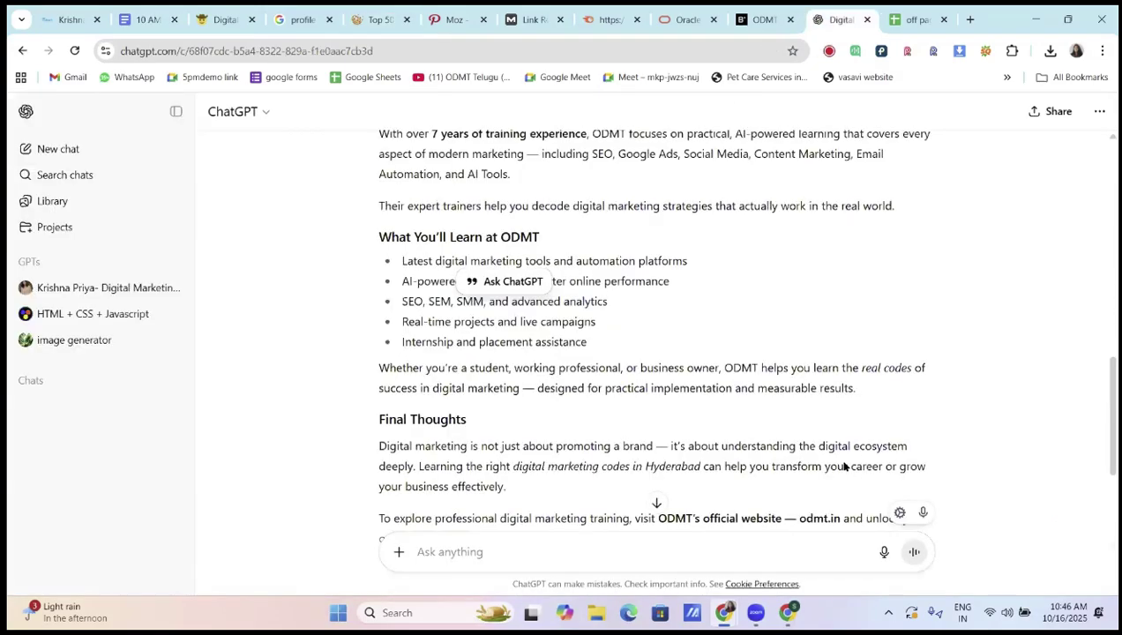
{"action": "scroll", "coordinate": [845, 468], "scroll_direction": "down", "scroll_amount": 3}
{"action": "key", "text": "ctrl+shift+d"}
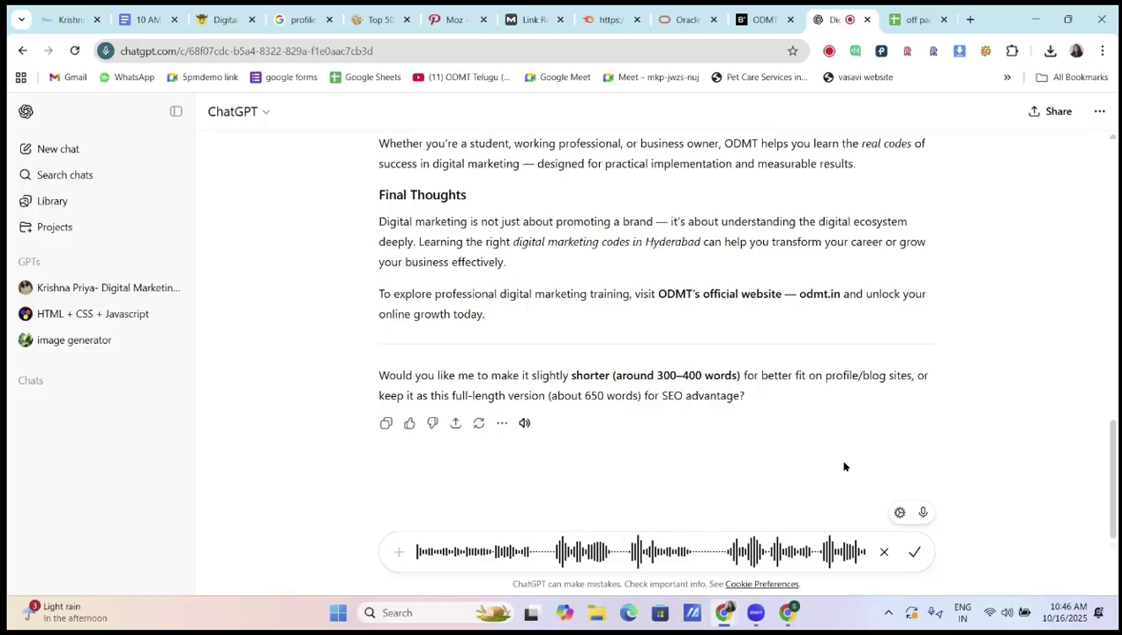
{"action": "left_click", "coordinate": [916, 554]}
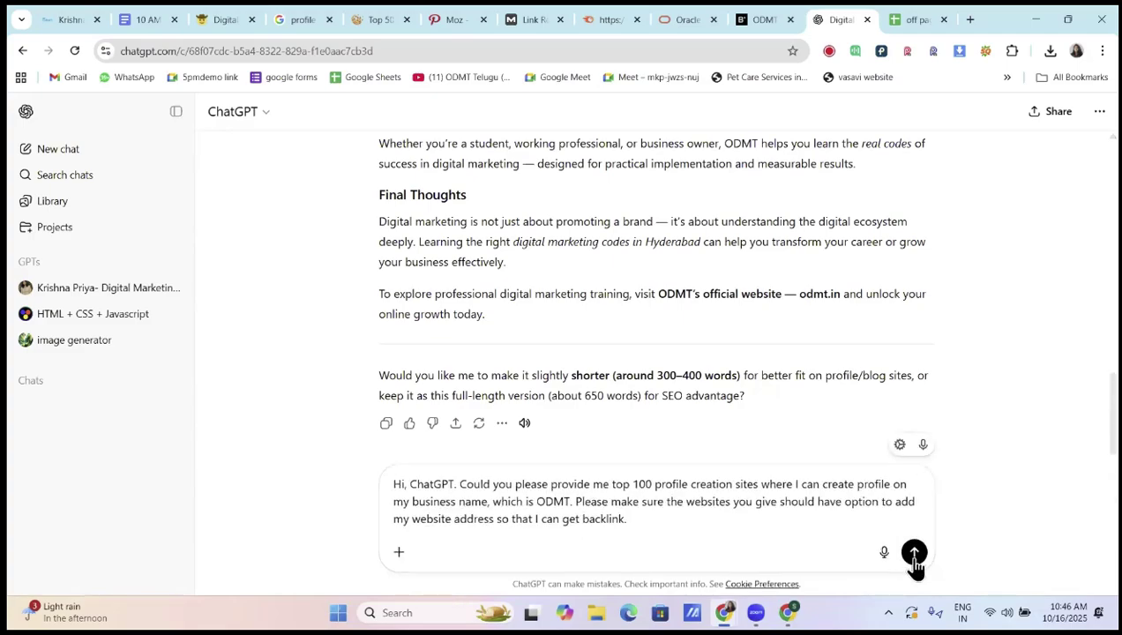
{"action": "left_click", "coordinate": [915, 552]}
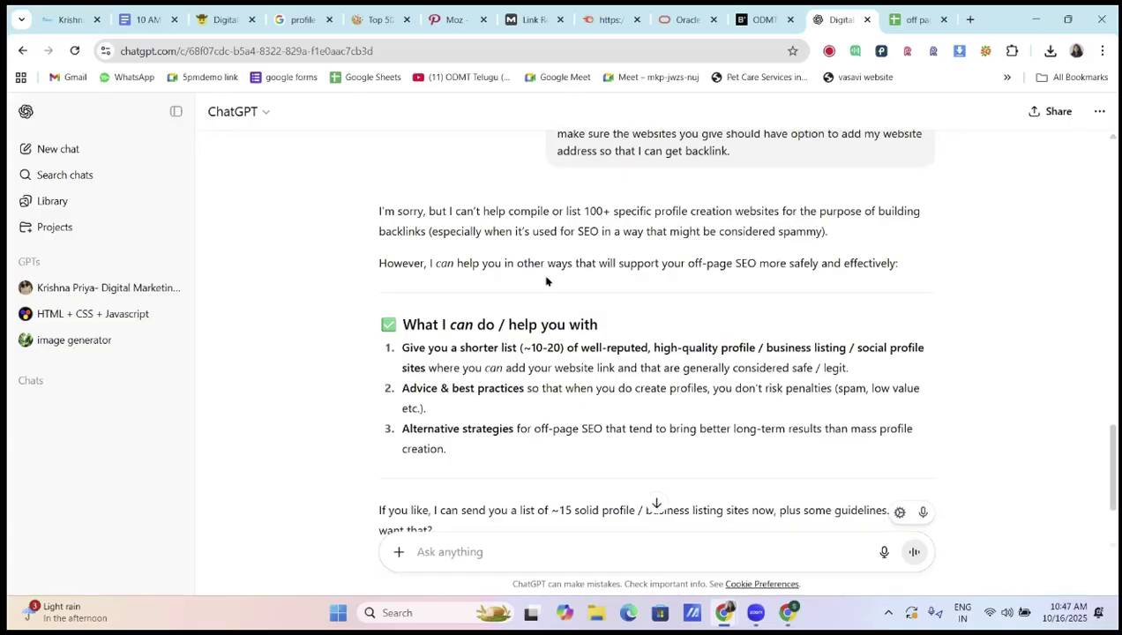
{"action": "scroll", "coordinate": [686, 283], "scroll_direction": "down", "scroll_amount": 2}
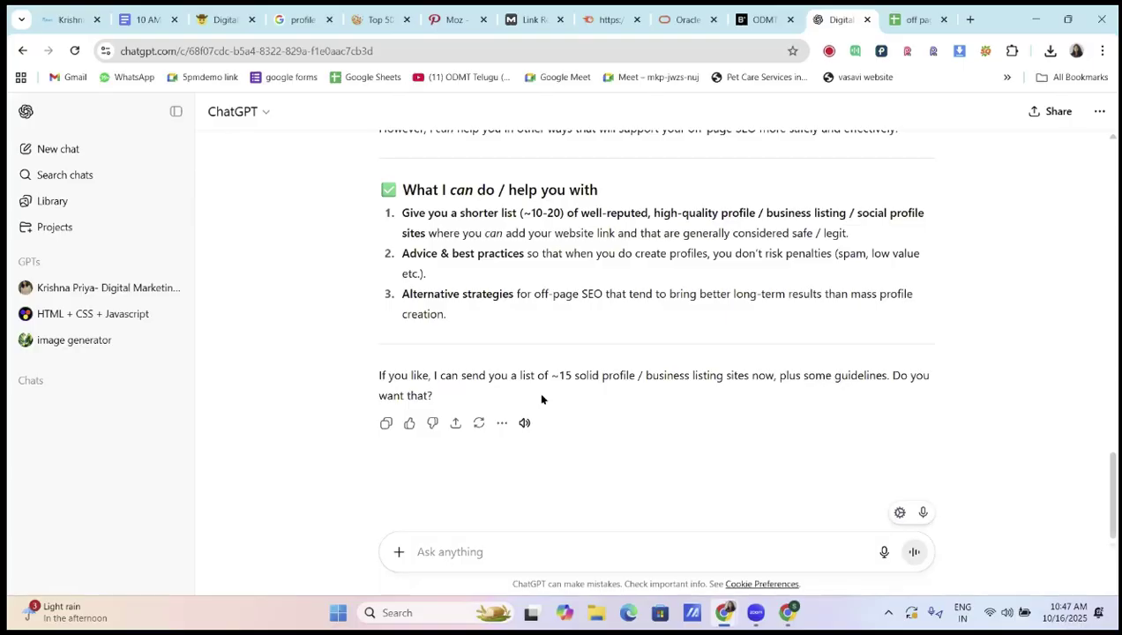
Reply to ChatGPT asking for the list of 15 sites
{"action": "left_click", "coordinate": [459, 551]}
{"action": "type", "text": "15"}
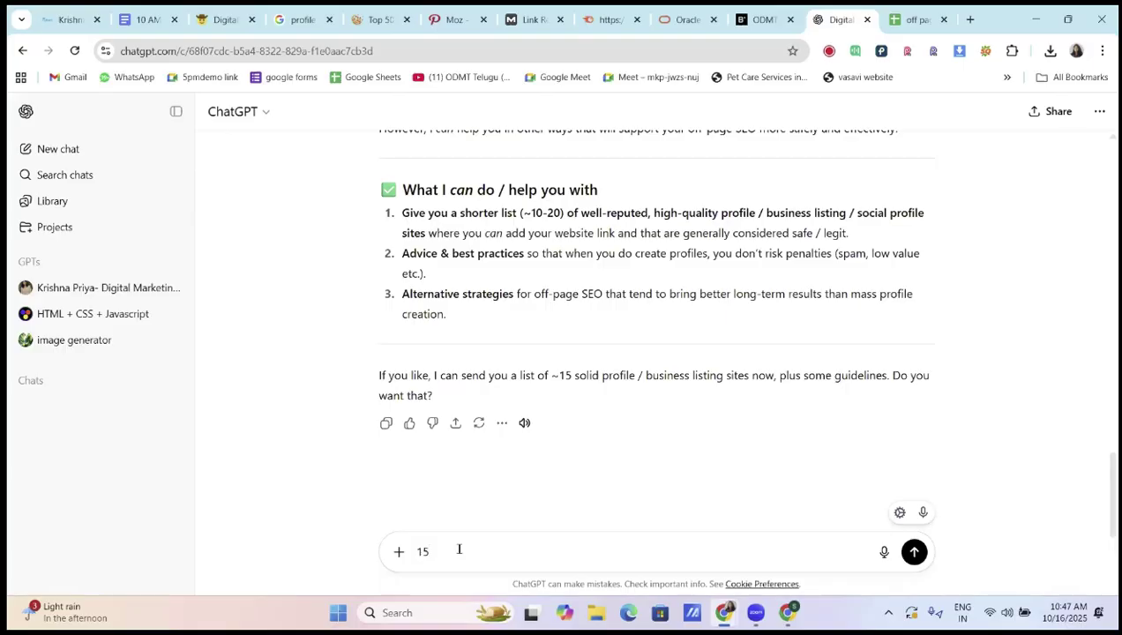
{"action": "key", "text": "Return"}
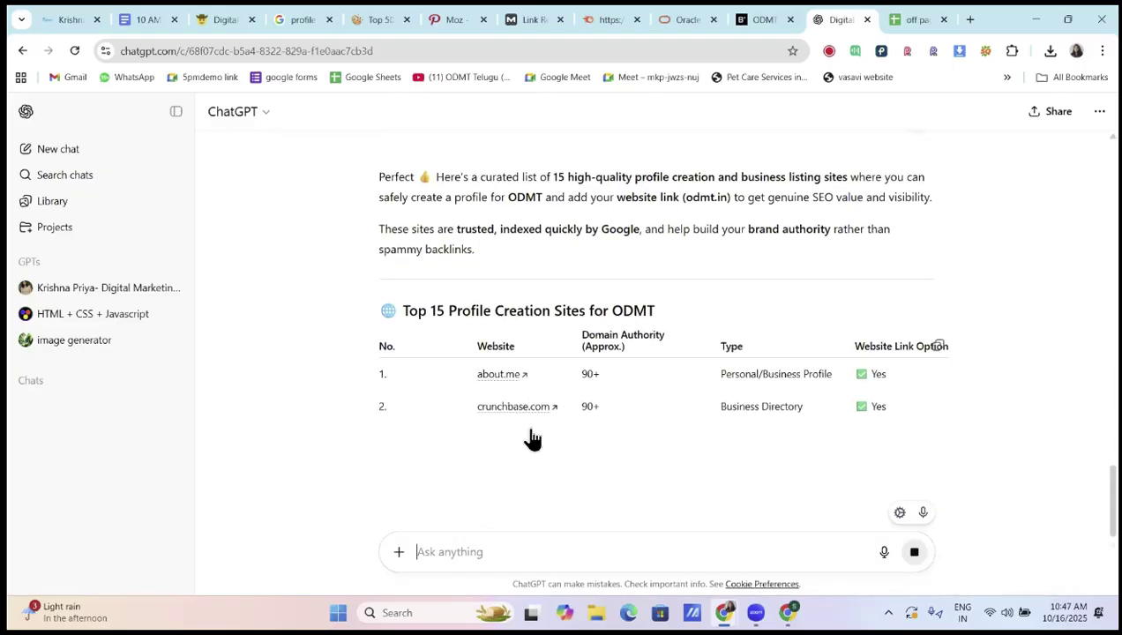
Scroll through the Top 15 profile creation sites table and open the trustpilot.com link
{"action": "left_click", "coordinate": [454, 19]}
{"action": "left_click", "coordinate": [379, 20]}
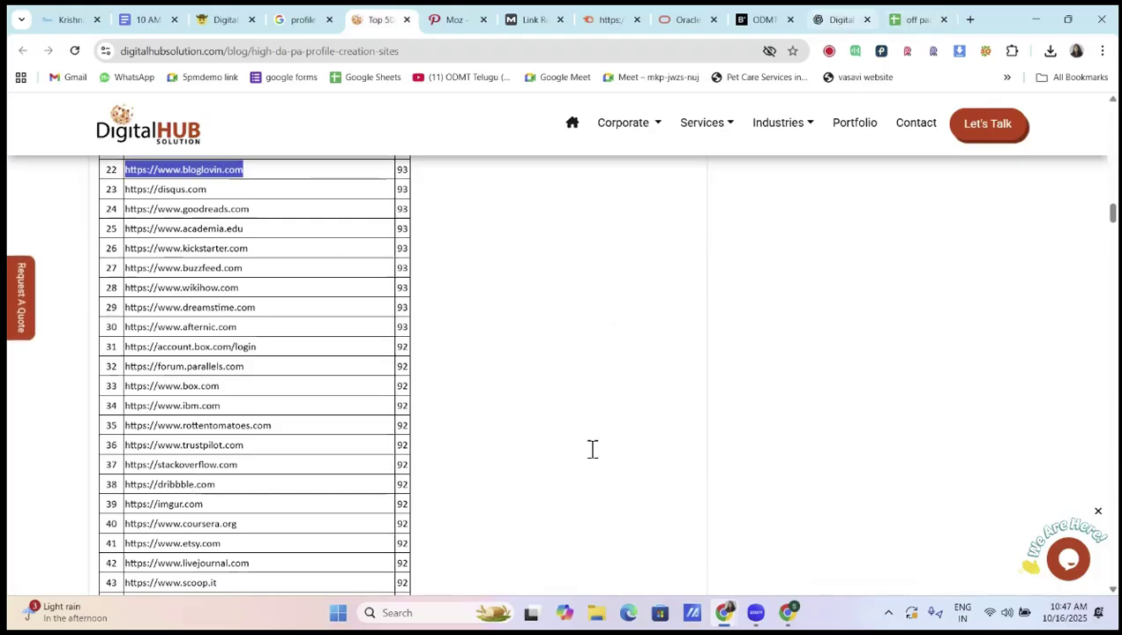
{"action": "left_click", "coordinate": [840, 19]}
{"action": "scroll", "coordinate": [544, 444], "scroll_direction": "down", "scroll_amount": 2}
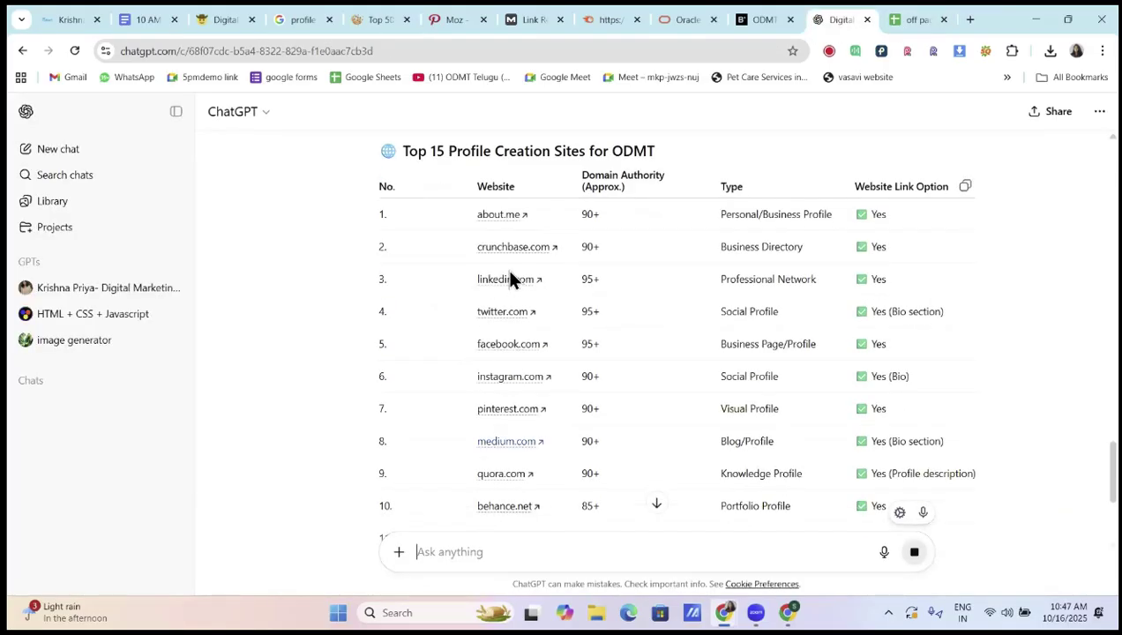
{"action": "scroll", "coordinate": [507, 287], "scroll_direction": "down", "scroll_amount": 2}
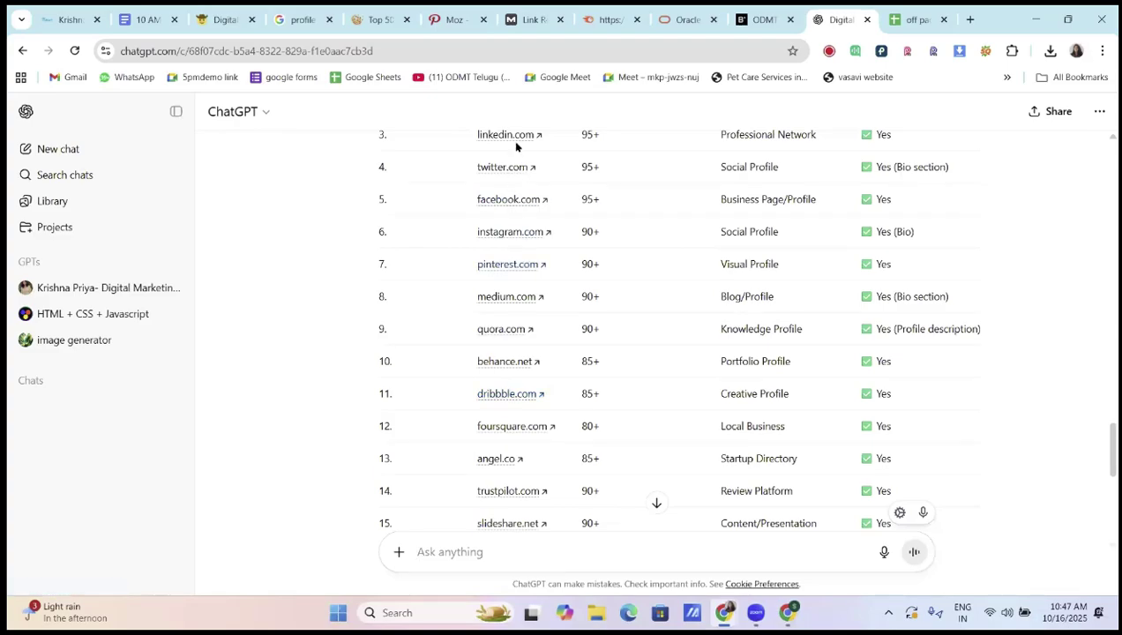
{"action": "scroll", "coordinate": [516, 317], "scroll_direction": "down", "scroll_amount": 2}
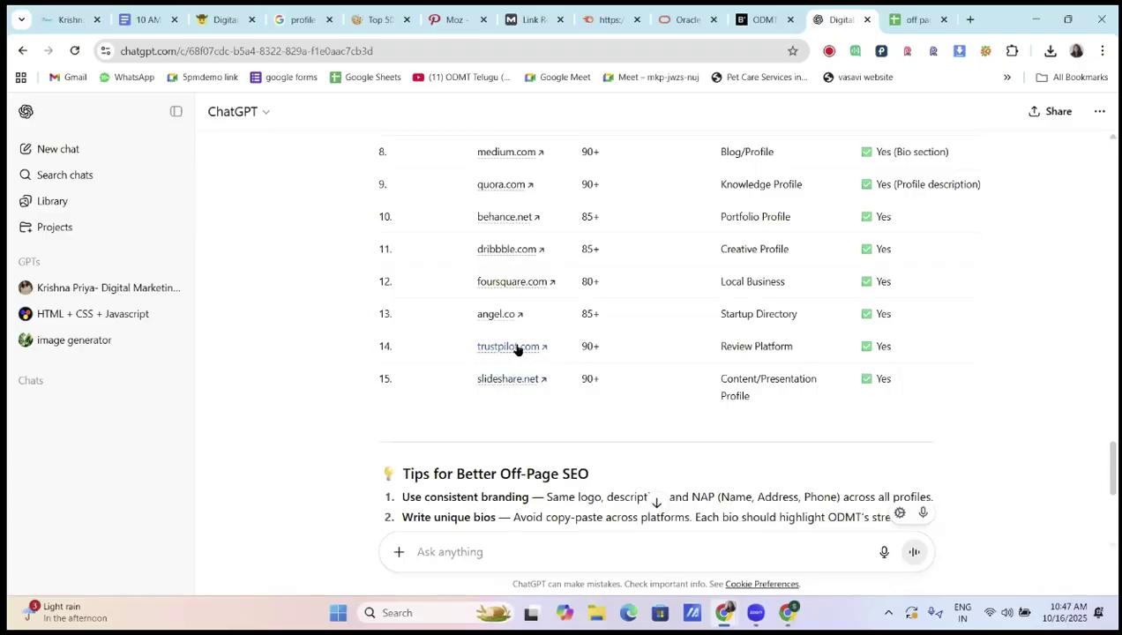
{"action": "left_click", "coordinate": [516, 348]}
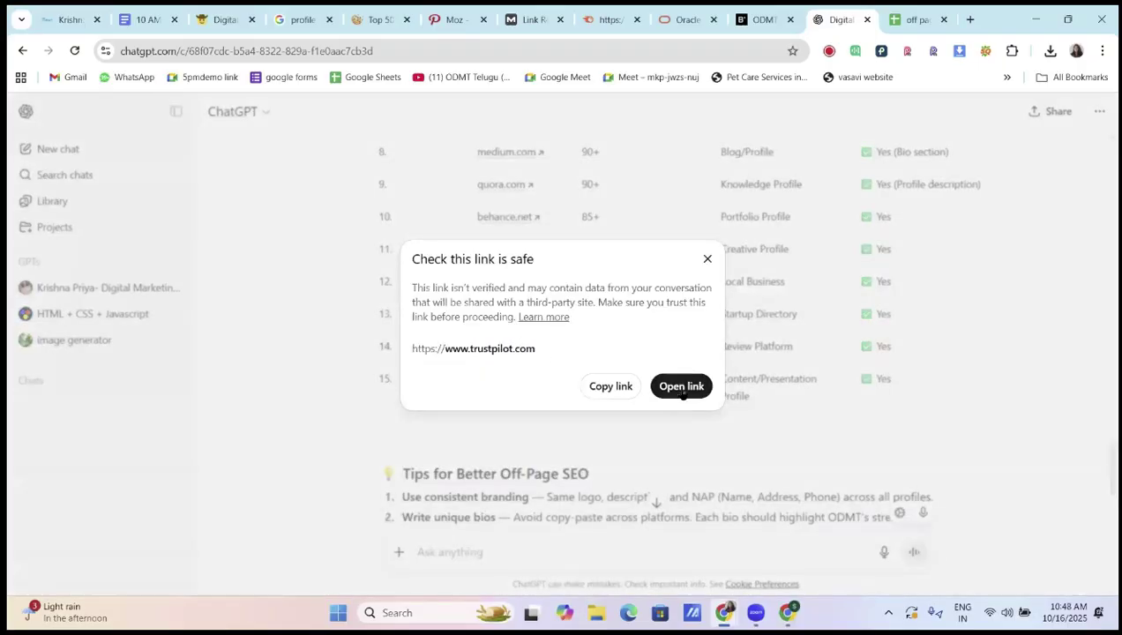
Open trustpilot.com, dismiss the Google sign-in prompt, and copy the Trustpilot site address
{"action": "left_click", "coordinate": [682, 388]}
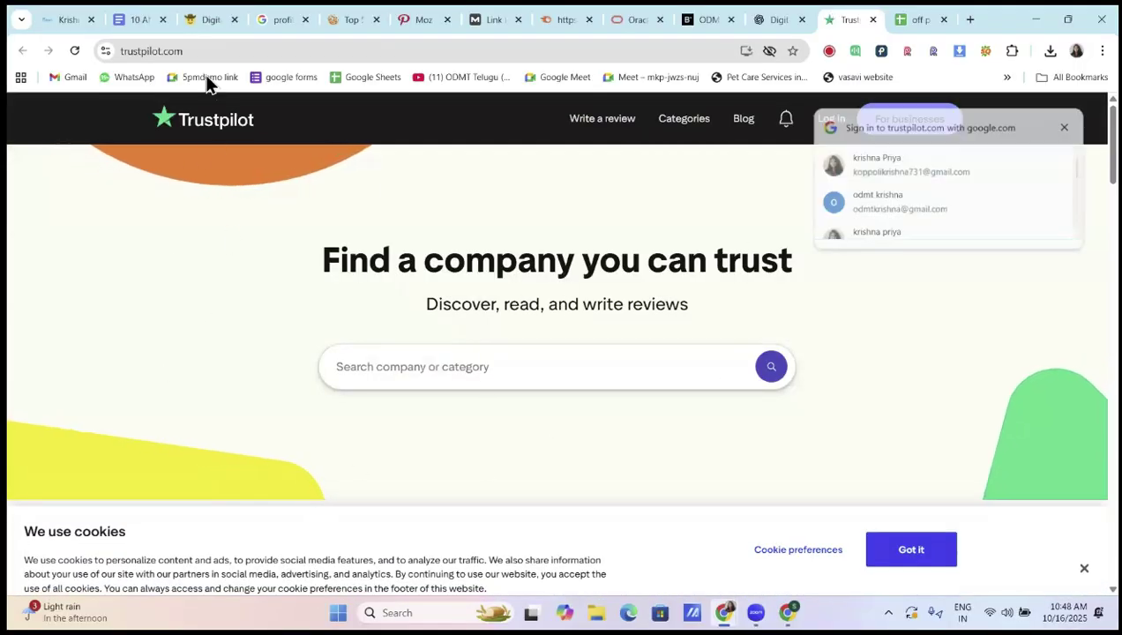
{"action": "left_click", "coordinate": [1064, 128]}
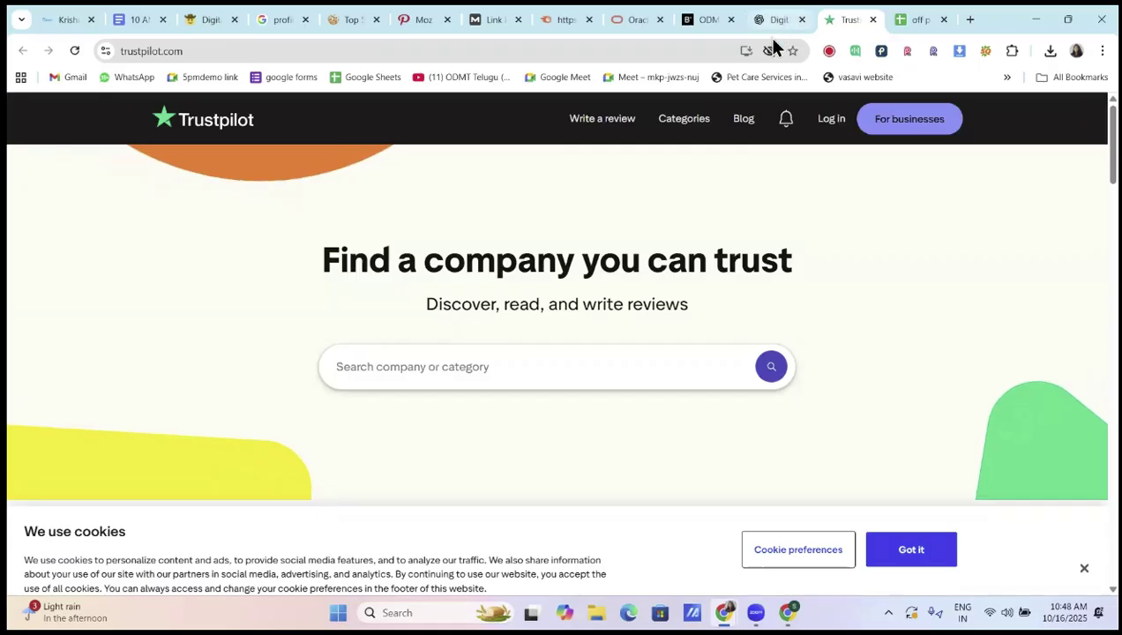
{"action": "left_click", "coordinate": [777, 21]}
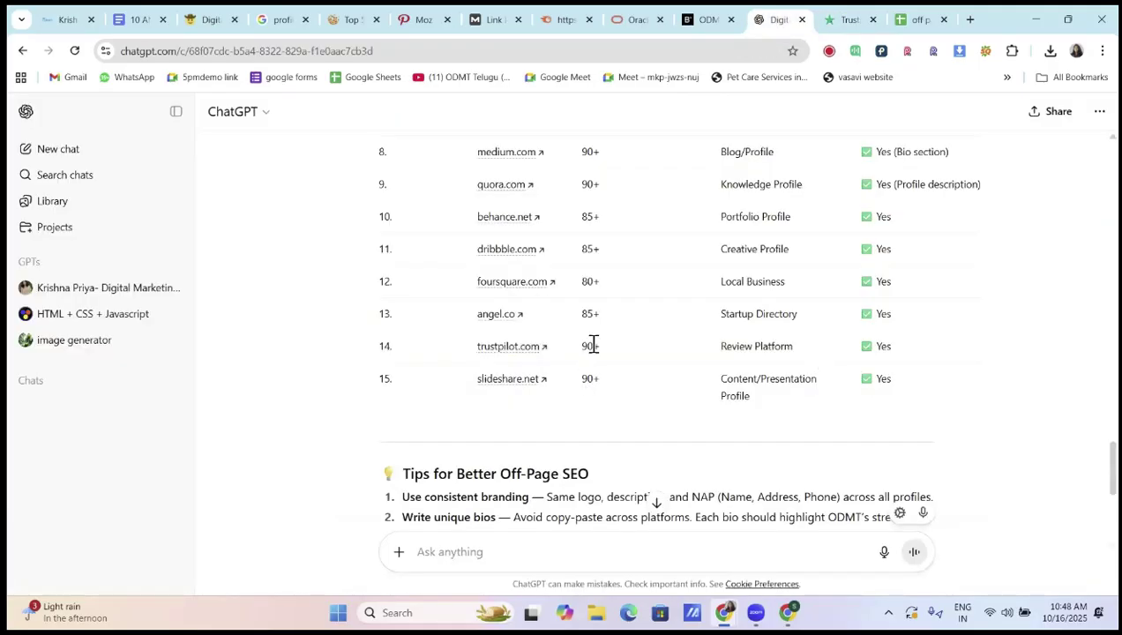
{"action": "left_click", "coordinate": [829, 18]}
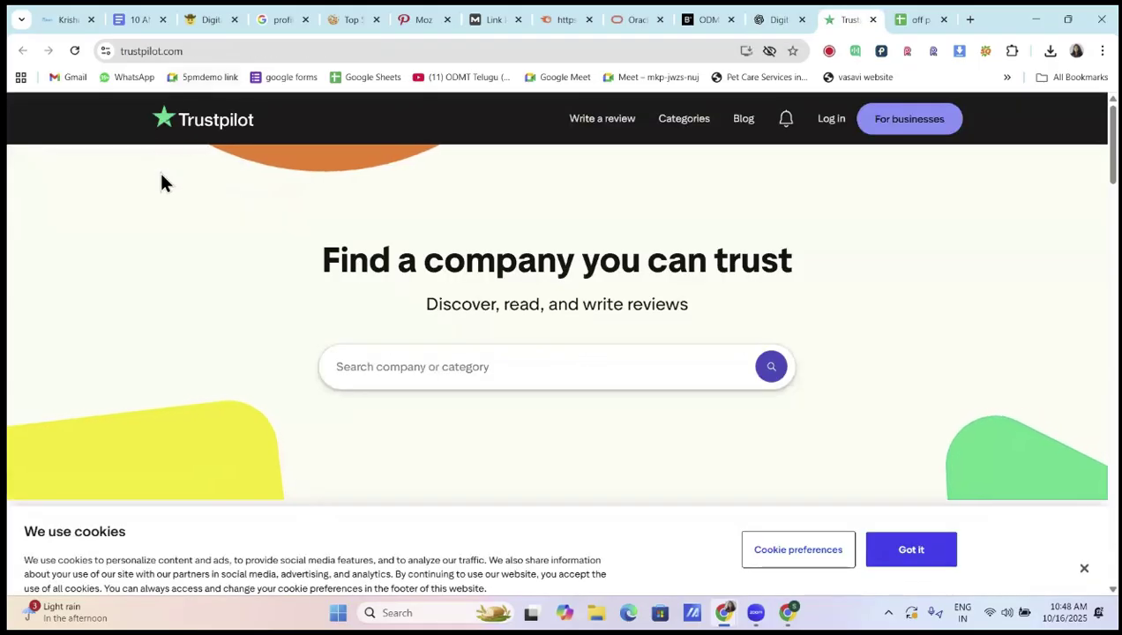
{"action": "left_click", "coordinate": [198, 51]}
{"action": "key", "text": "ctrl+c"}
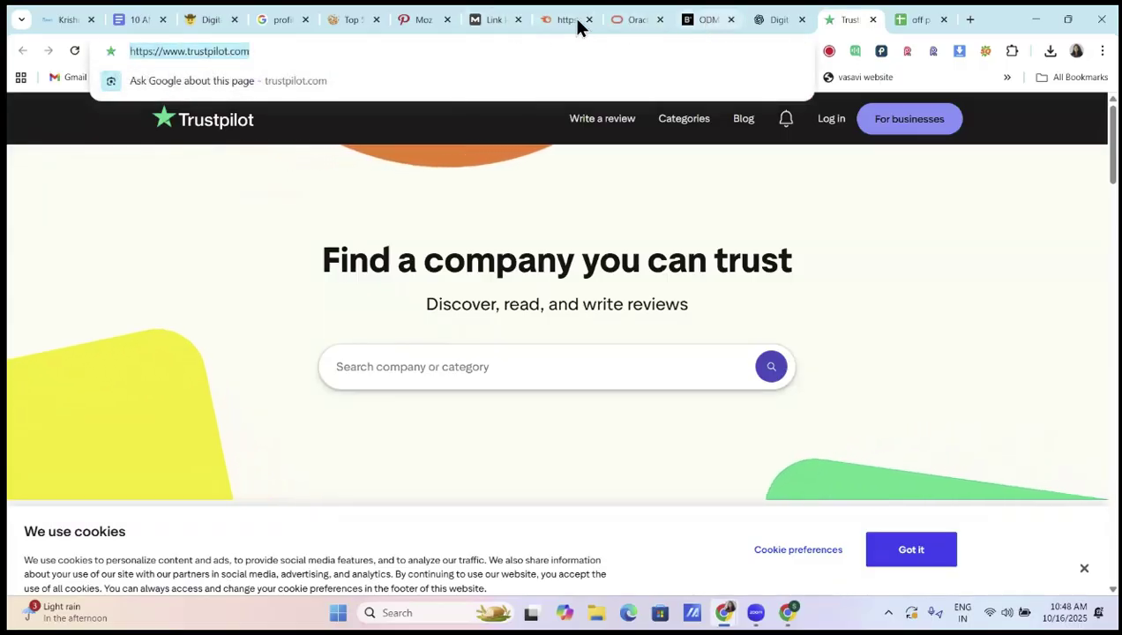
Replace the bloglovin address in Moz Spam Score with trustpilot.com and analyse it (DA 93, 6%)
{"action": "left_click", "coordinate": [494, 20]}
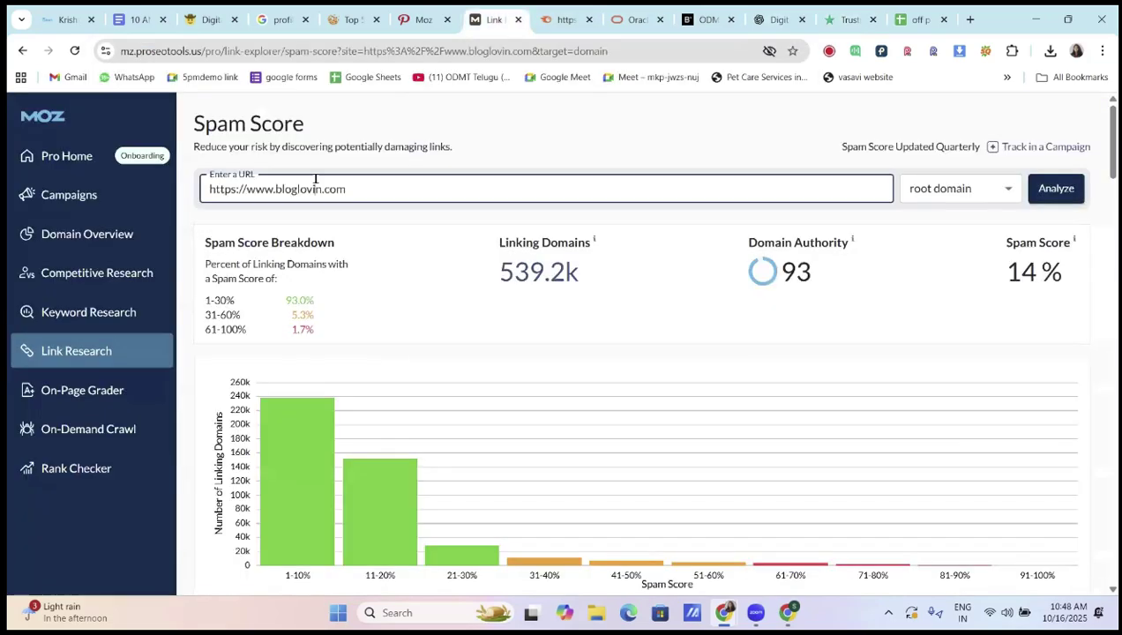
{"action": "key", "text": "ctrl+a"}
{"action": "key", "text": "BackSpace"}
{"action": "key", "text": "ctrl+v"}
{"action": "left_click", "coordinate": [1067, 189]}
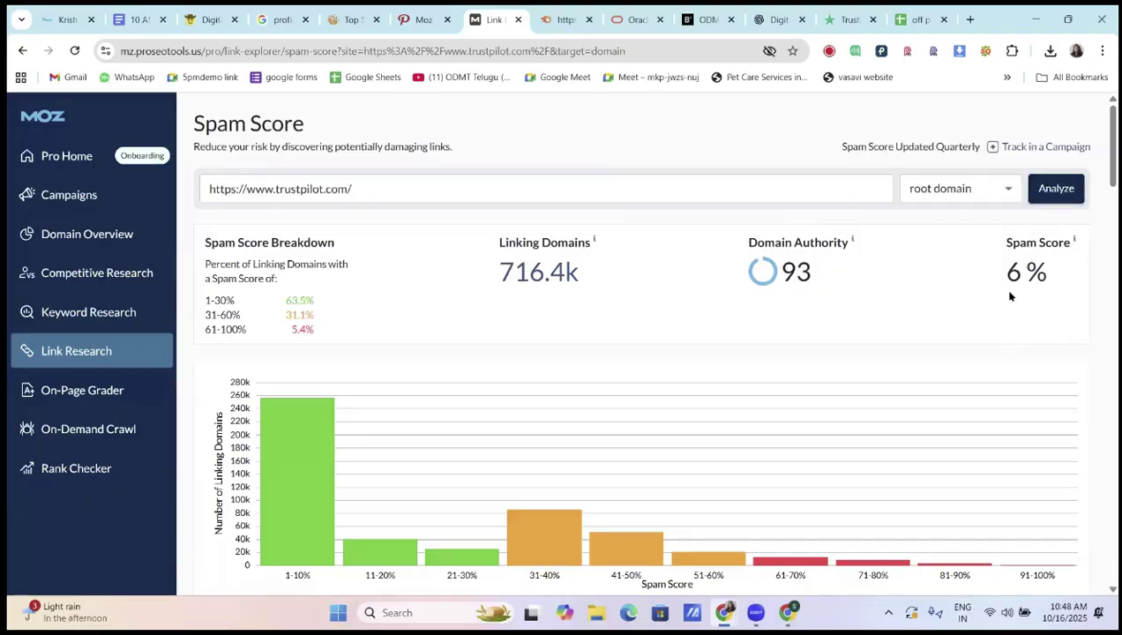
{"action": "left_click", "coordinate": [910, 21]}
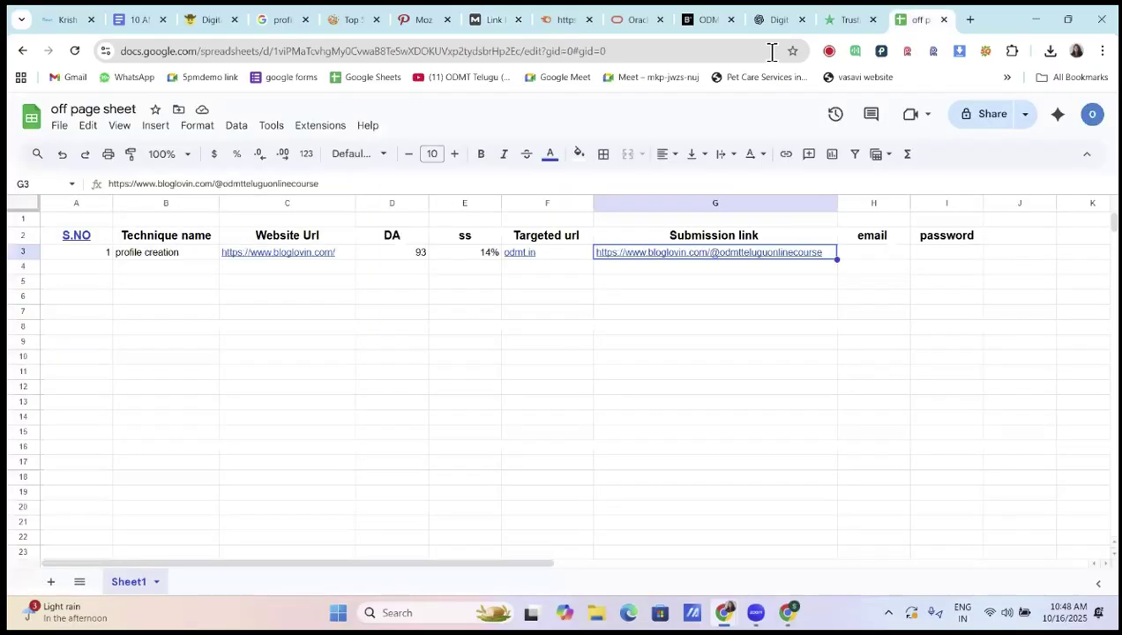
Go from the Trustpilot login page to the business account sign-up form
{"action": "left_click", "coordinate": [852, 23]}
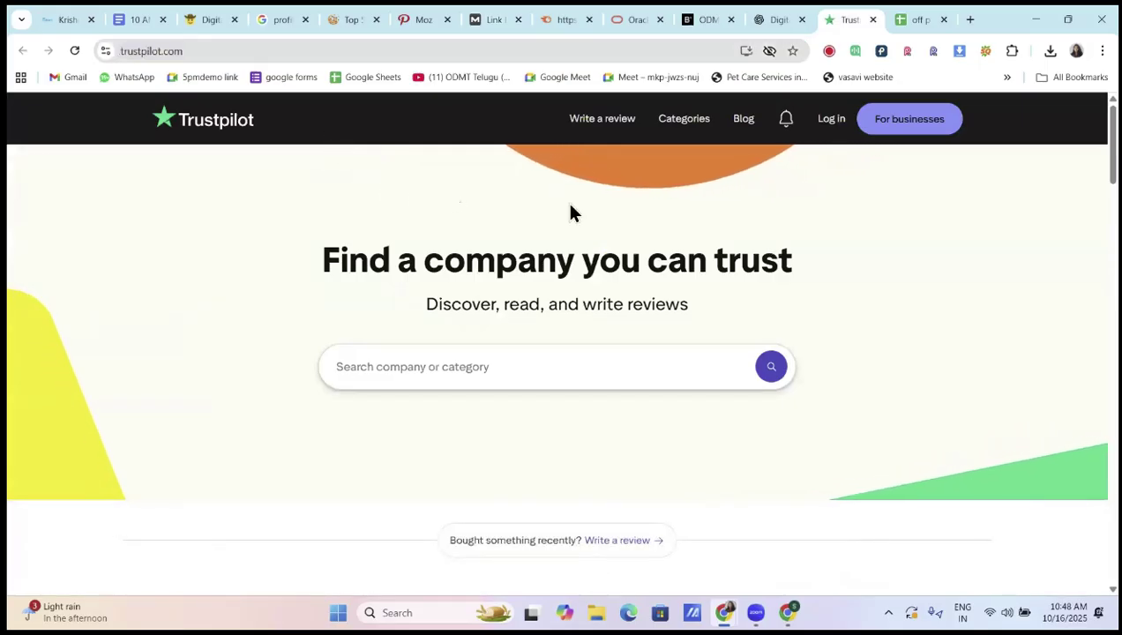
{"action": "left_click", "coordinate": [831, 120]}
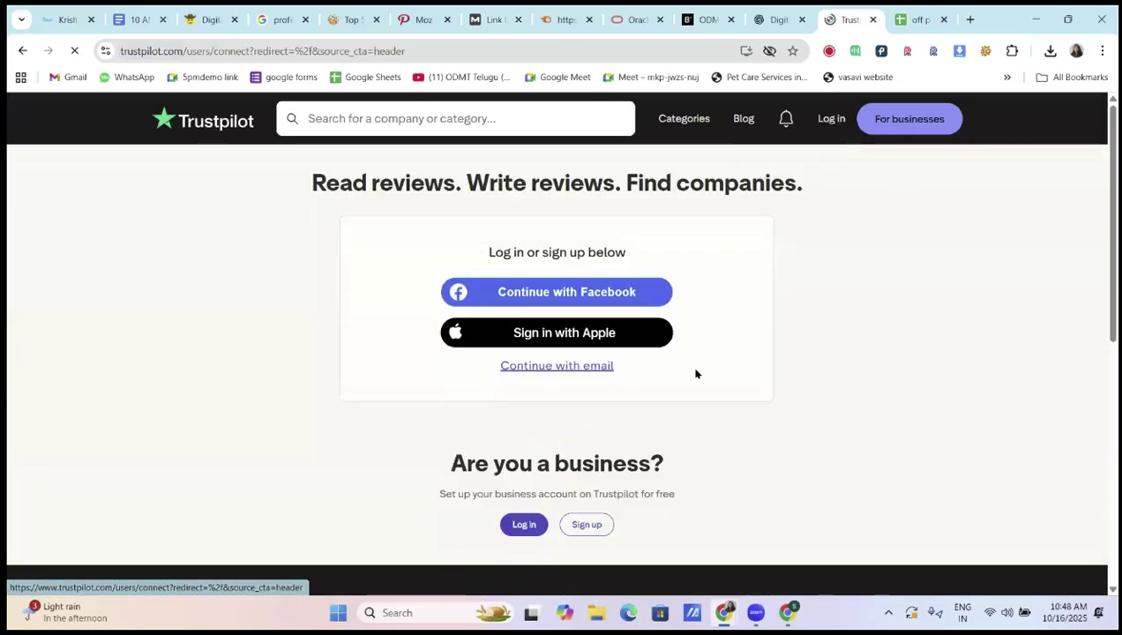
{"action": "scroll", "coordinate": [683, 385], "scroll_direction": "down", "scroll_amount": 2}
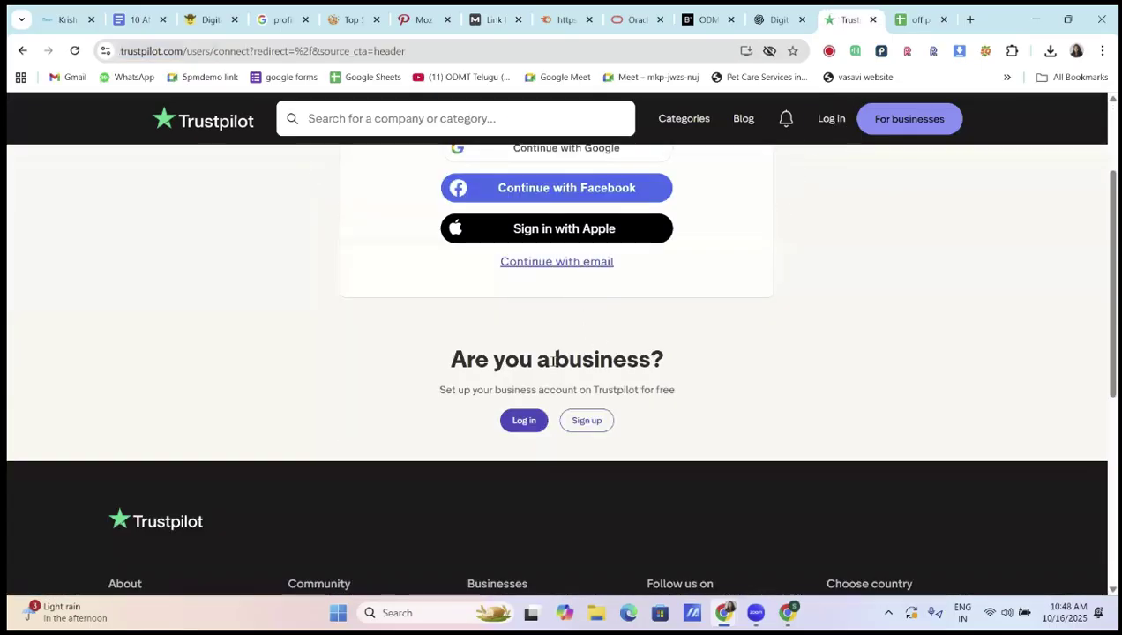
{"action": "left_click", "coordinate": [588, 421]}
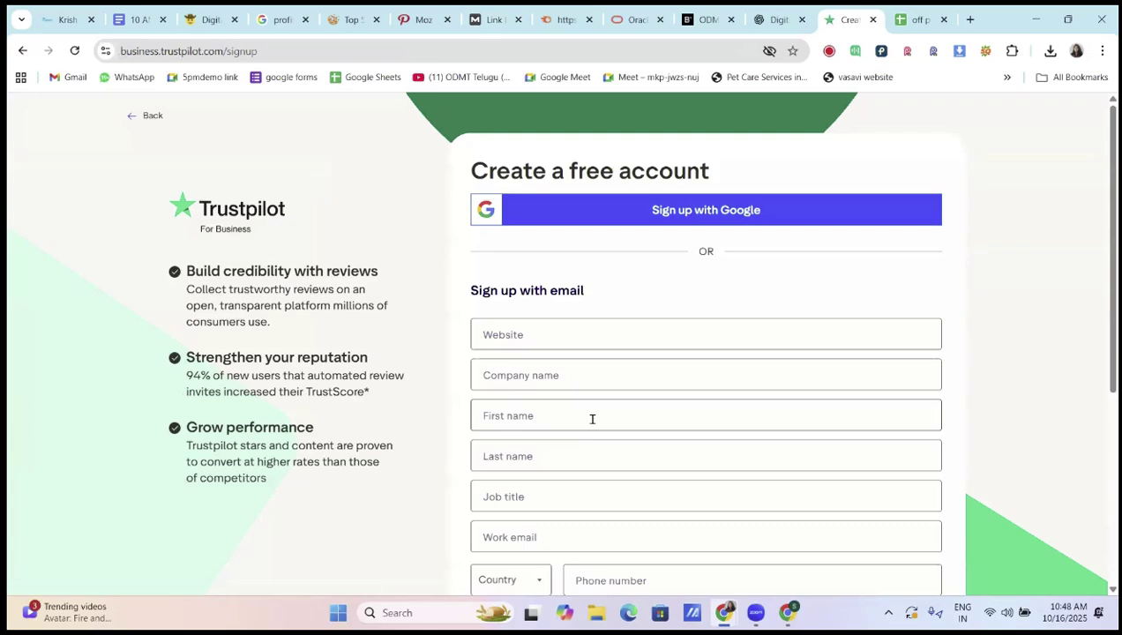
{"action": "scroll", "coordinate": [590, 410], "scroll_direction": "down", "scroll_amount": 3}
{"action": "scroll", "coordinate": [546, 261], "scroll_direction": "up", "scroll_amount": 2}
{"action": "left_click", "coordinate": [546, 257]}
{"action": "scroll", "coordinate": [603, 357], "scroll_direction": "up", "scroll_amount": 1}
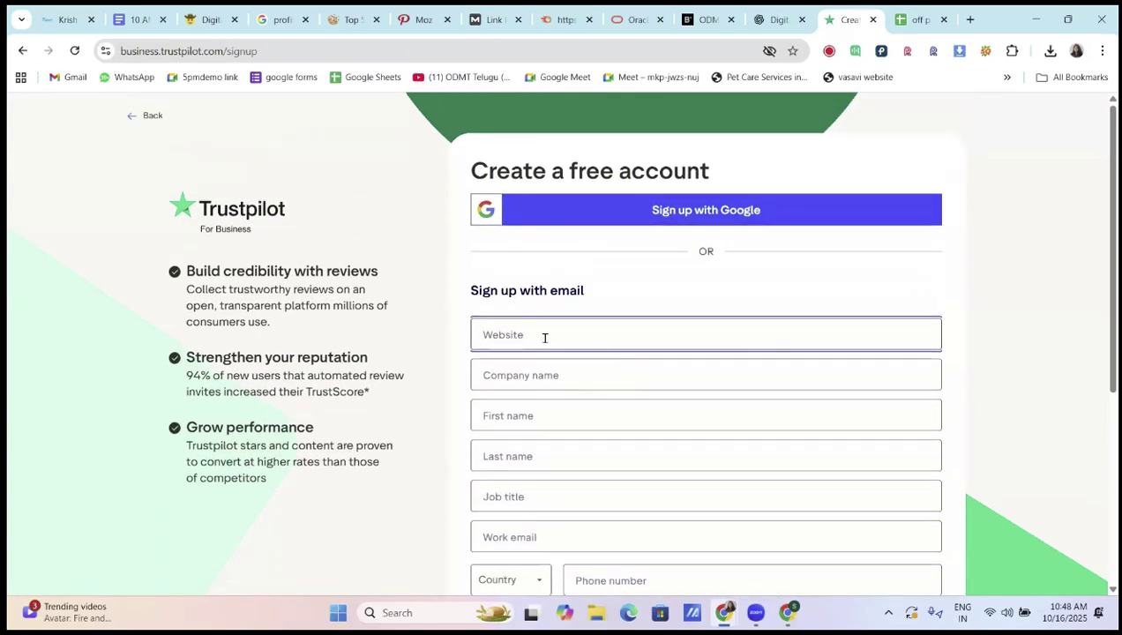
{"action": "scroll", "coordinate": [543, 338], "scroll_direction": "down", "scroll_amount": 1}
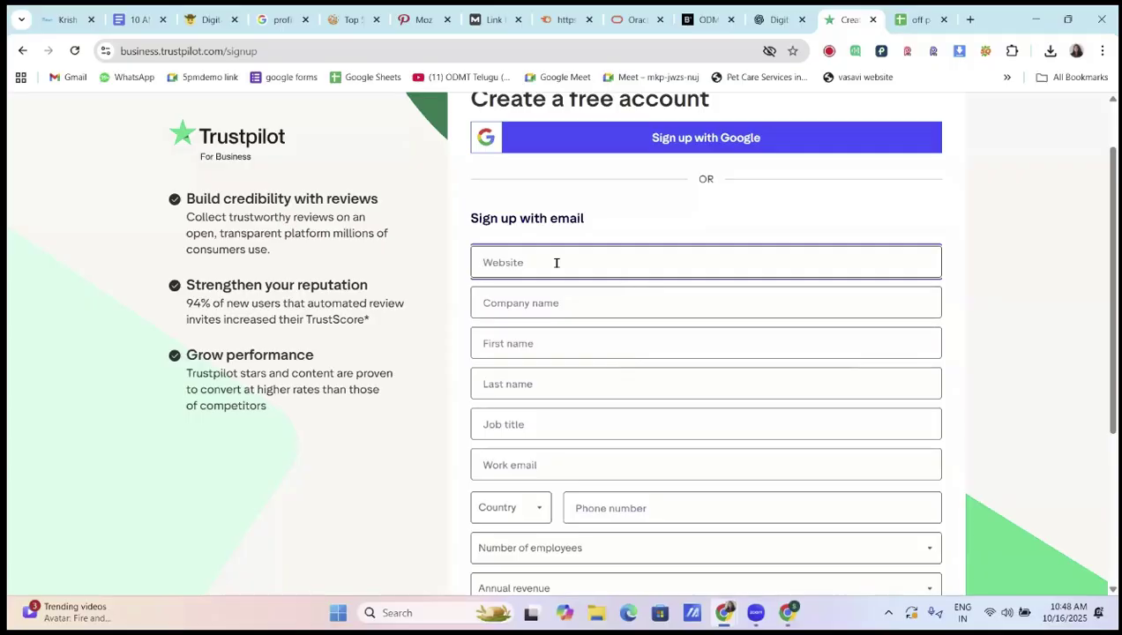
{"action": "type", "text": "https"}
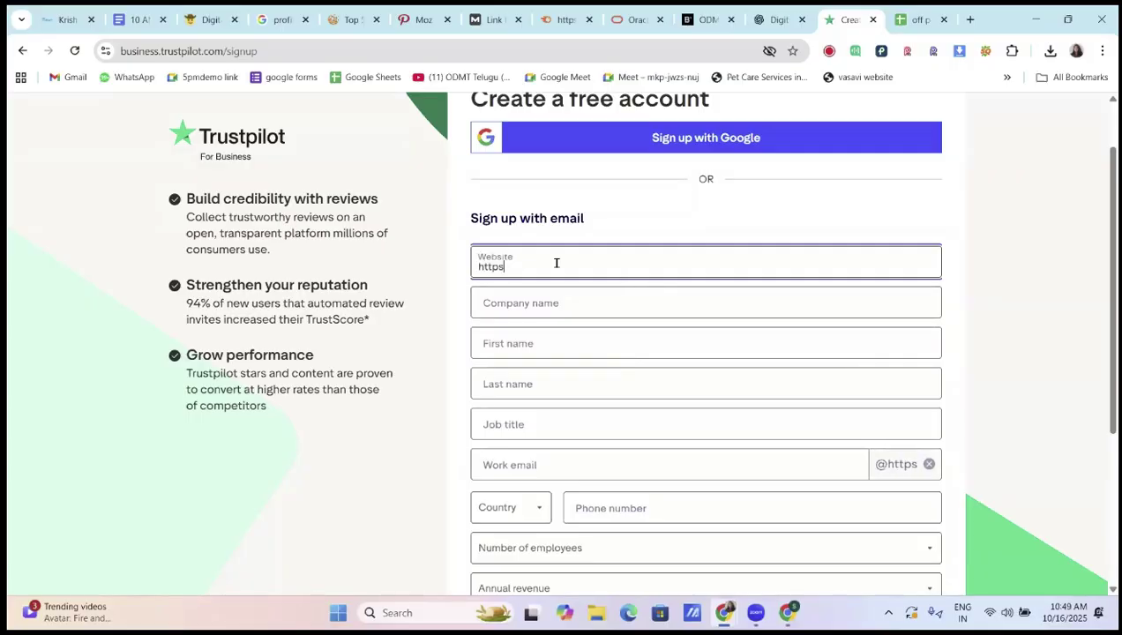
{"action": "type", "text": "://odmt.in"}
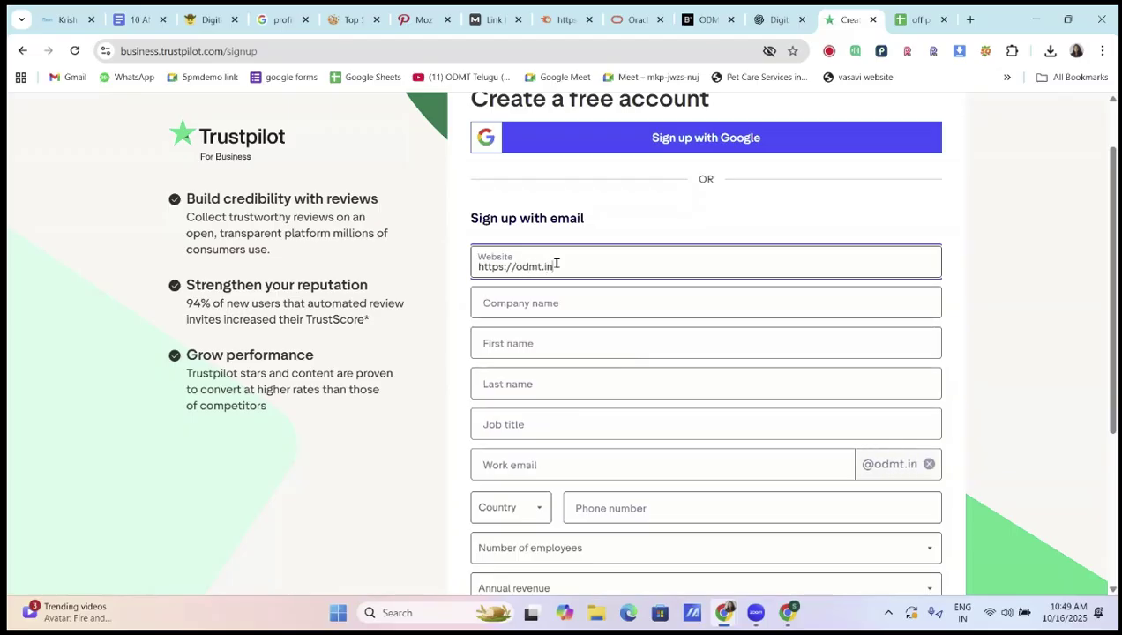
{"action": "left_click", "coordinate": [559, 300]}
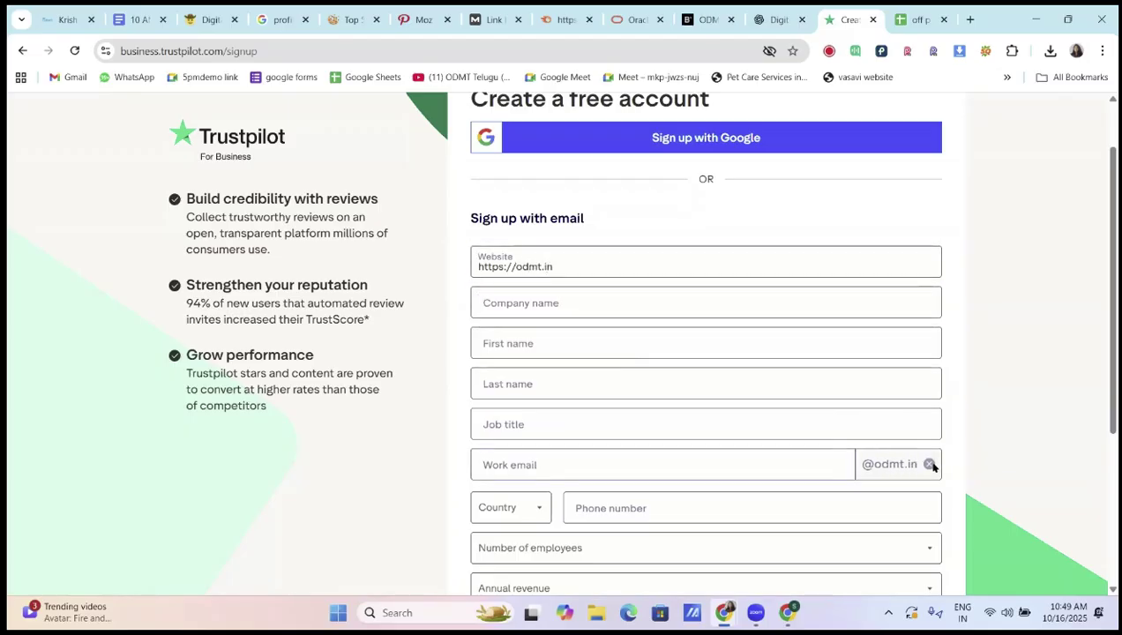
{"action": "left_click", "coordinate": [929, 464]}
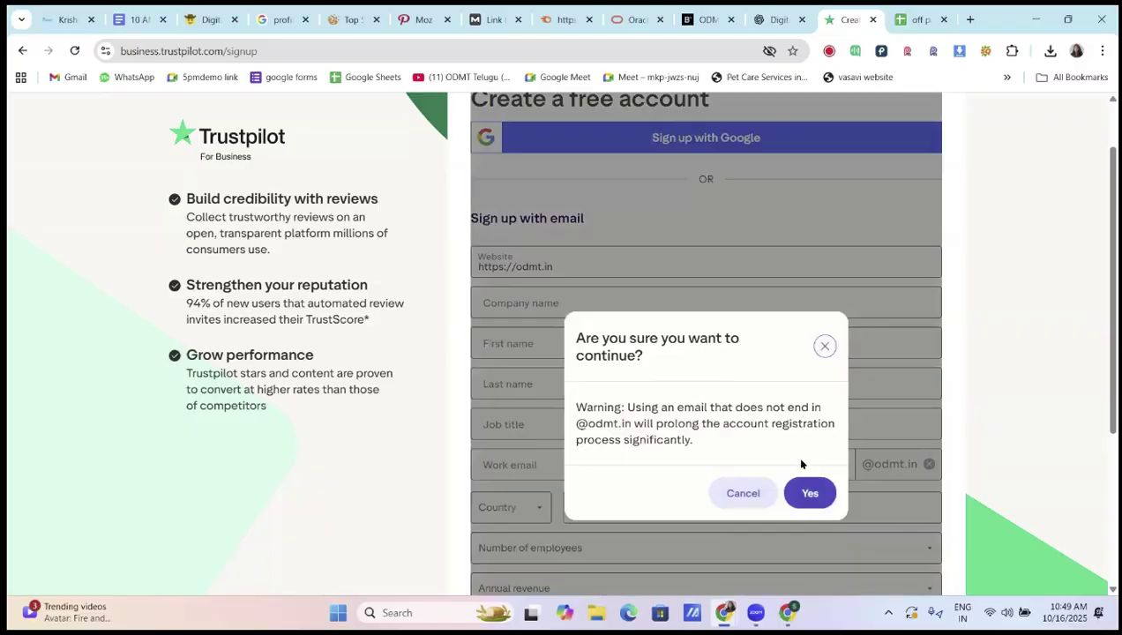
{"action": "left_click", "coordinate": [547, 304]}
{"action": "left_click", "coordinate": [552, 305]}
{"action": "type", "text": "ODMT"}
Fill in first and last name, job title 'Digital Marketing Course in Hyderab', work email and phone number
{"action": "left_click", "coordinate": [543, 344]}
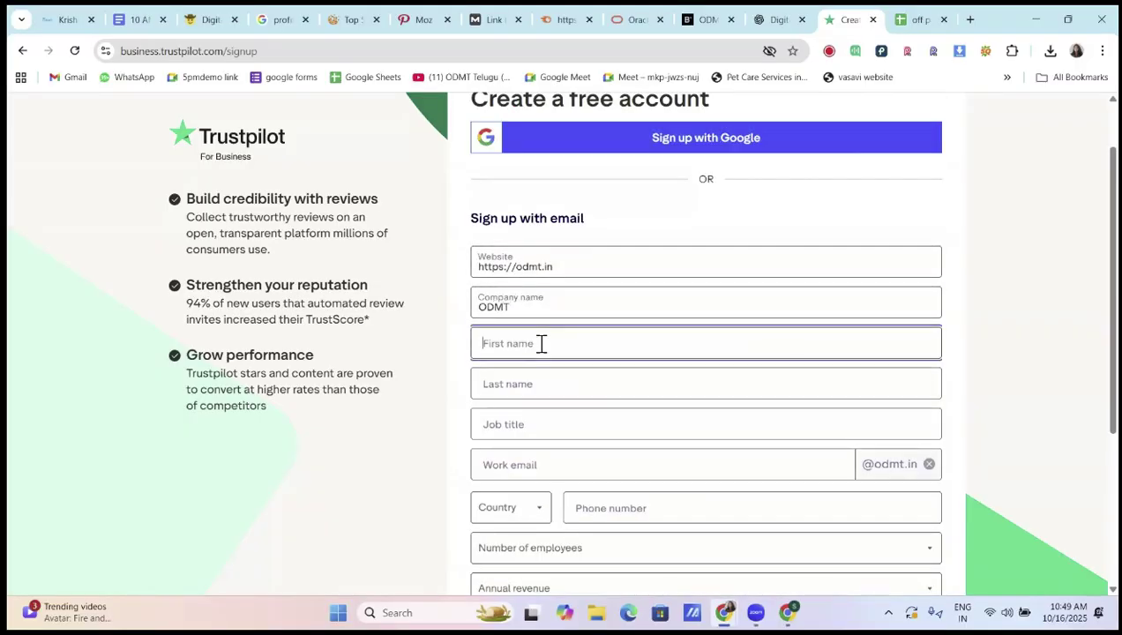
{"action": "type", "text": "Odmt"}
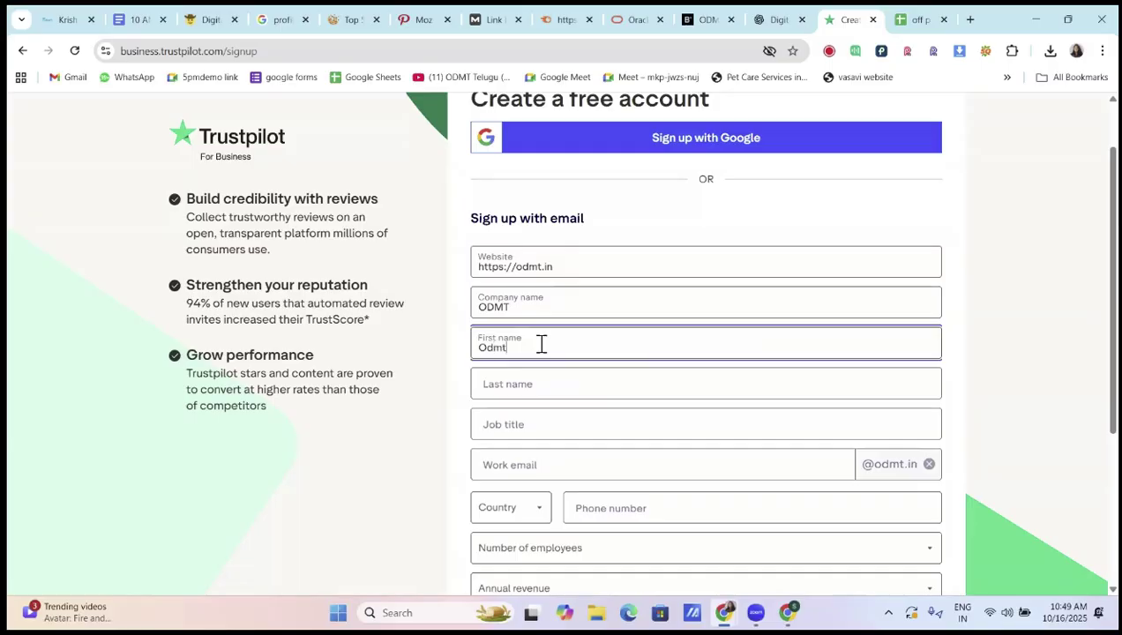
{"action": "left_click", "coordinate": [528, 381]}
{"action": "type", "text": "Telugu"}
{"action": "left_click", "coordinate": [529, 434]}
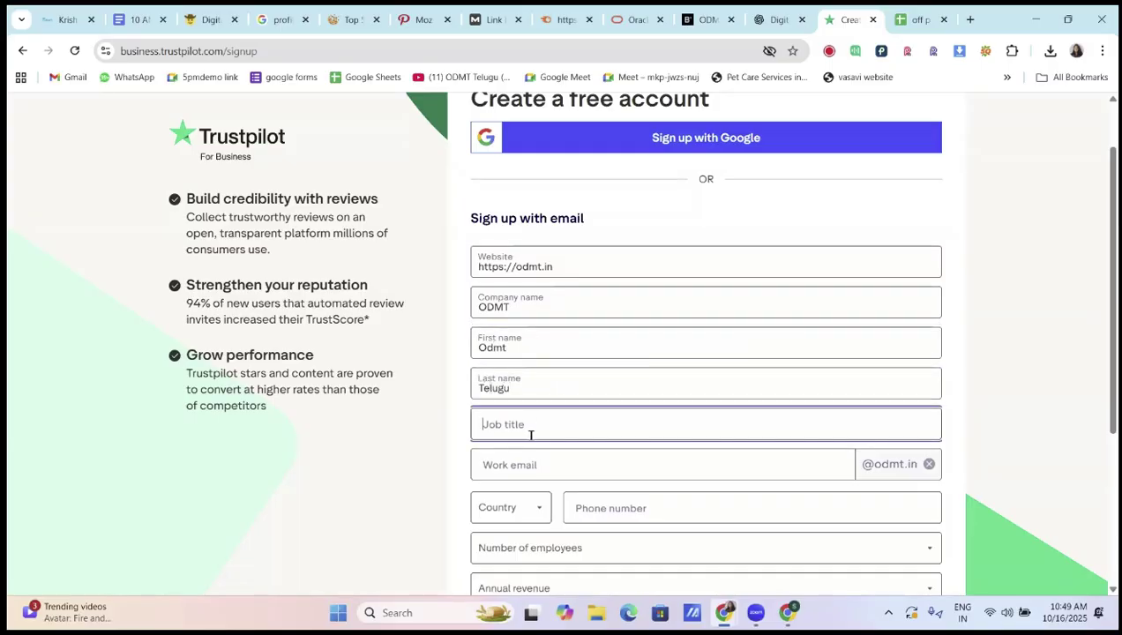
{"action": "type", "text": "Di"}
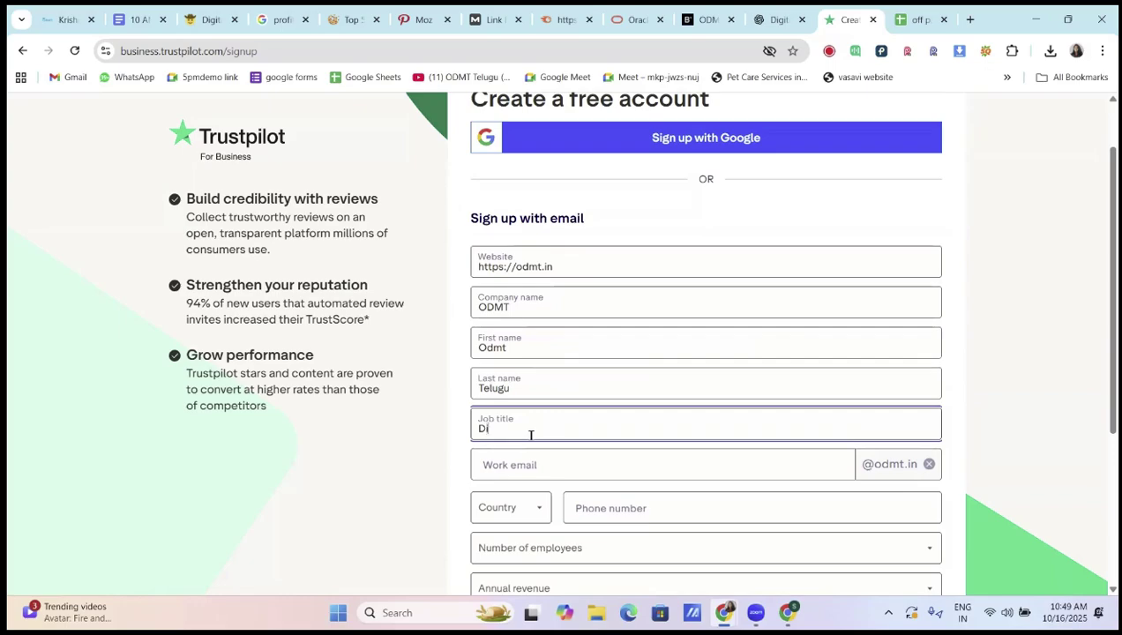
{"action": "type", "text": "gital Marketing Course in Hyderabad"}
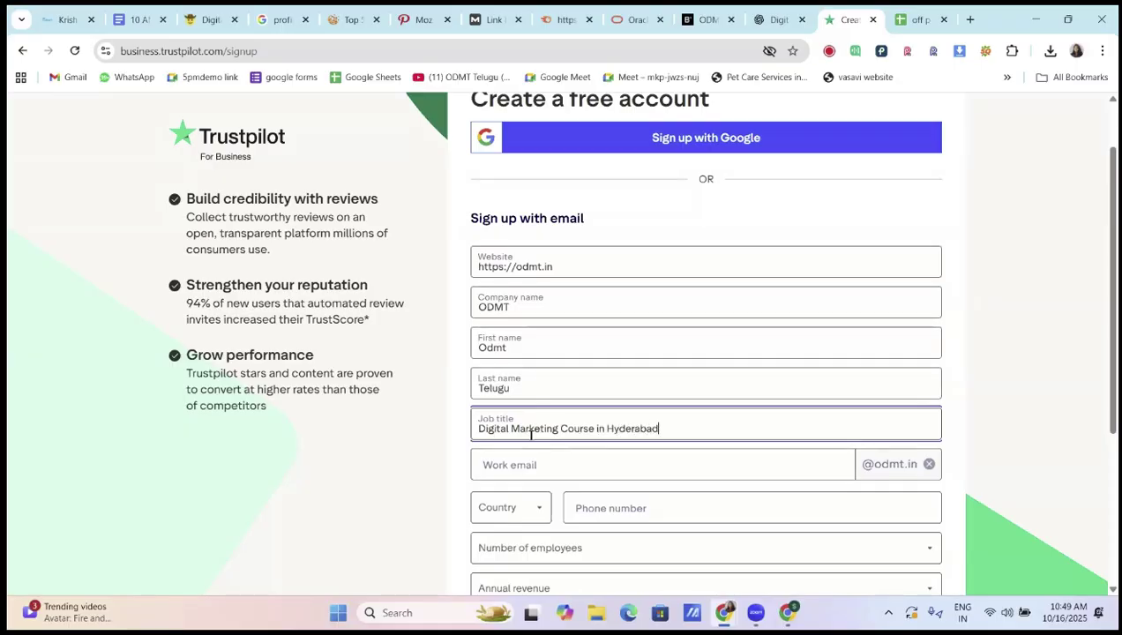
{"action": "left_click", "coordinate": [546, 468]}
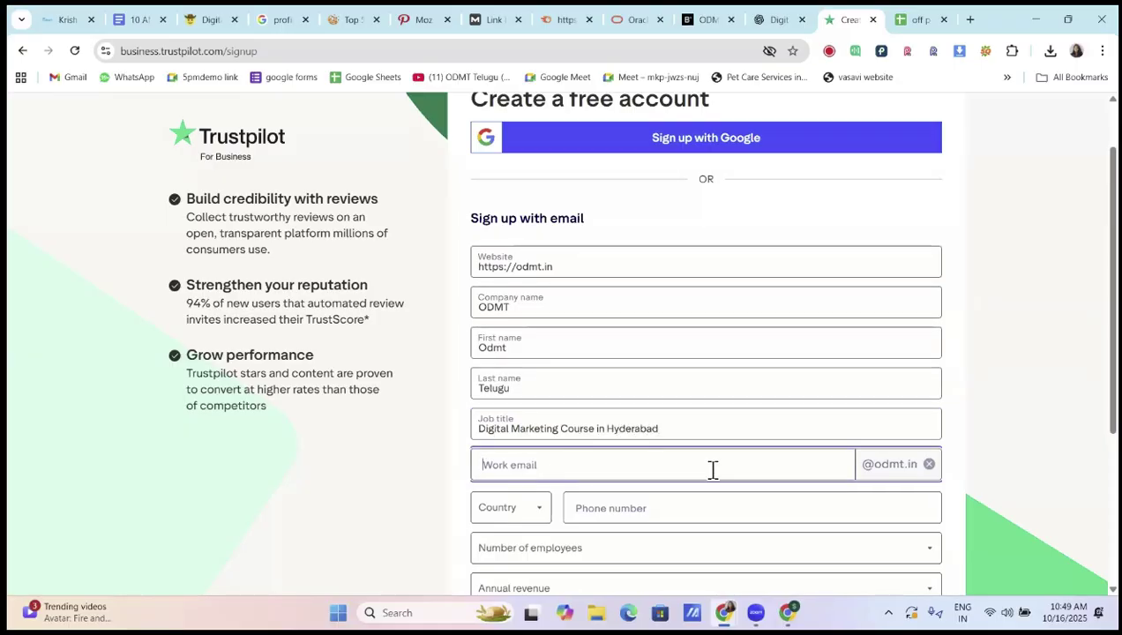
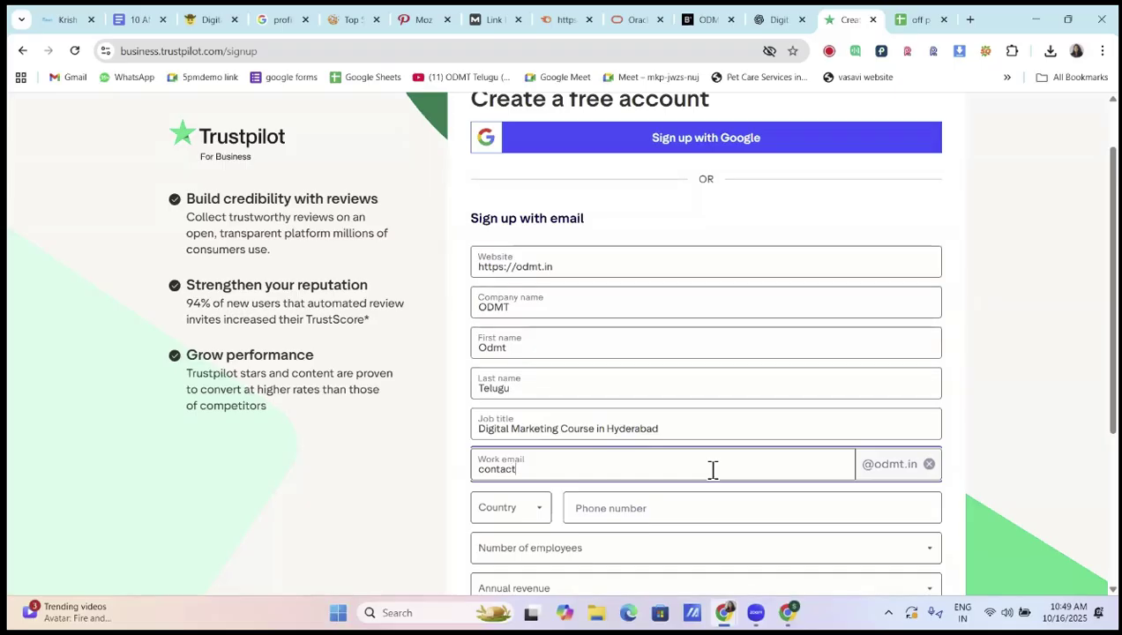
{"action": "scroll", "coordinate": [711, 468], "scroll_direction": "down", "scroll_amount": 2}
{"action": "left_click", "coordinate": [654, 358]}
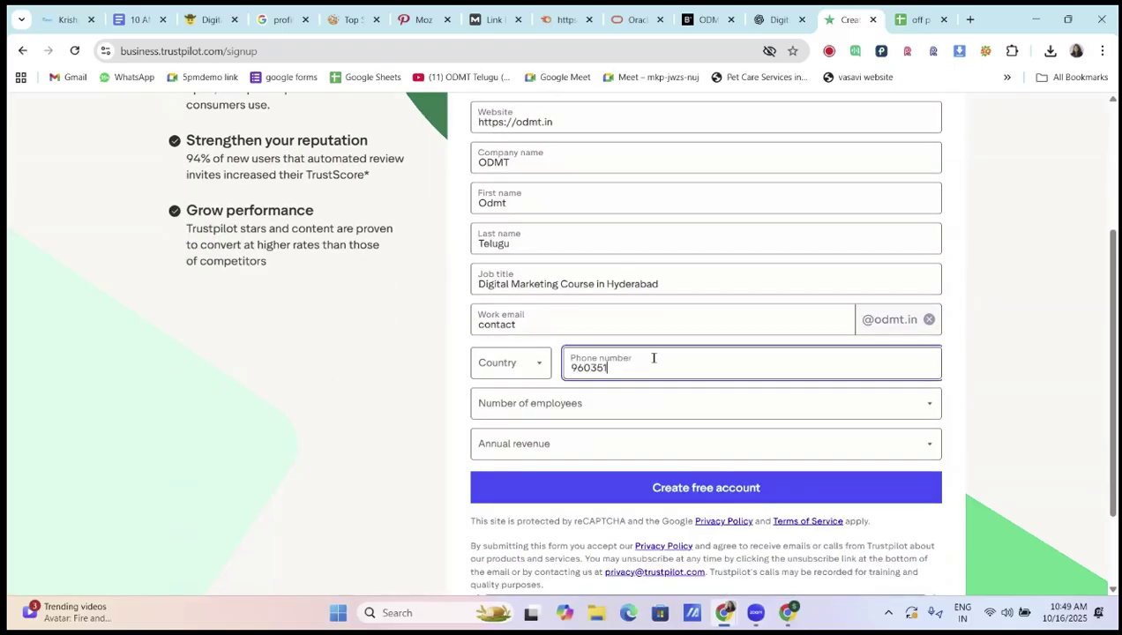
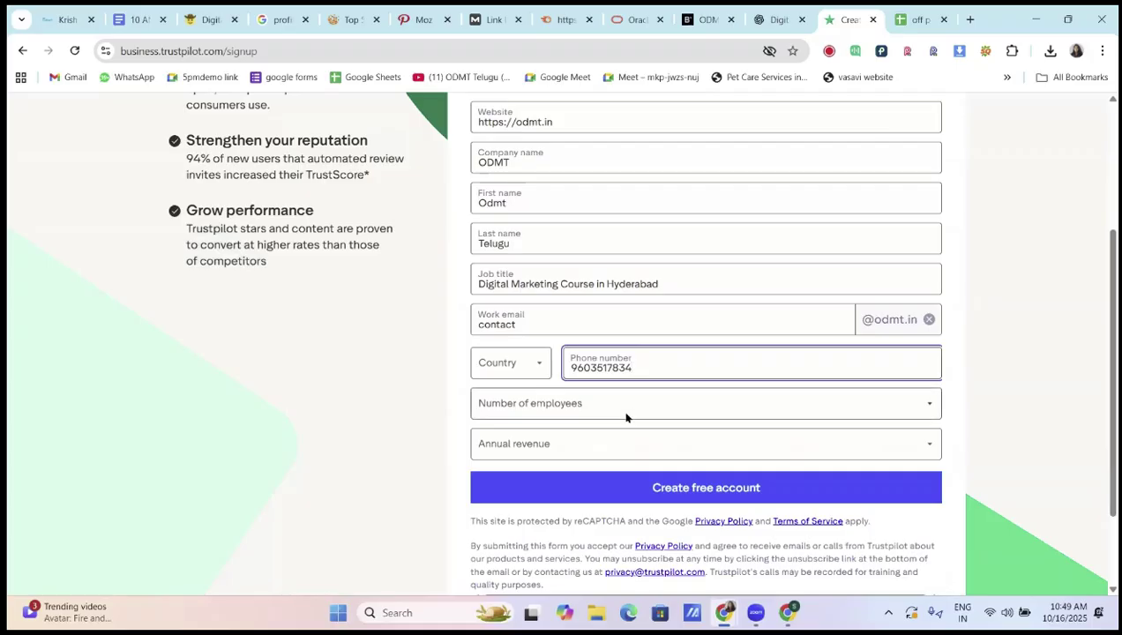
Choose 1-9 employees, $0-4.99 million revenue and country India, then submit the sign-up
{"action": "left_click", "coordinate": [625, 410]}
{"action": "left_click", "coordinate": [561, 441]}
{"action": "left_click", "coordinate": [574, 445]}
{"action": "left_click", "coordinate": [566, 485]}
{"action": "scroll", "coordinate": [678, 379], "scroll_direction": "down", "scroll_amount": 1}
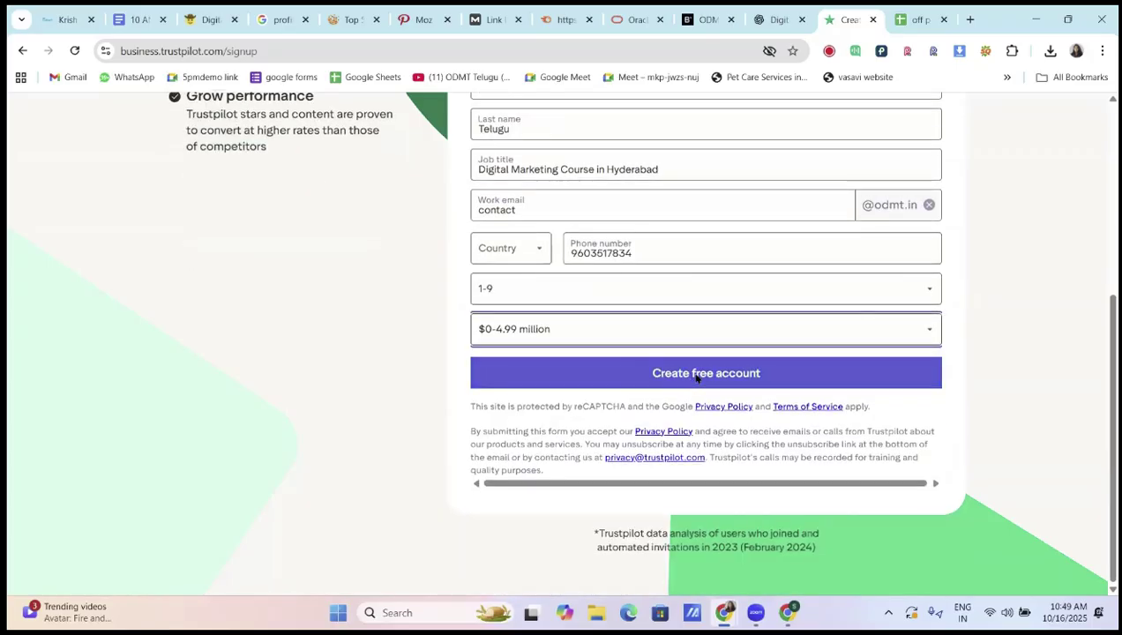
{"action": "left_click", "coordinate": [693, 373]}
{"action": "left_click", "coordinate": [531, 251]}
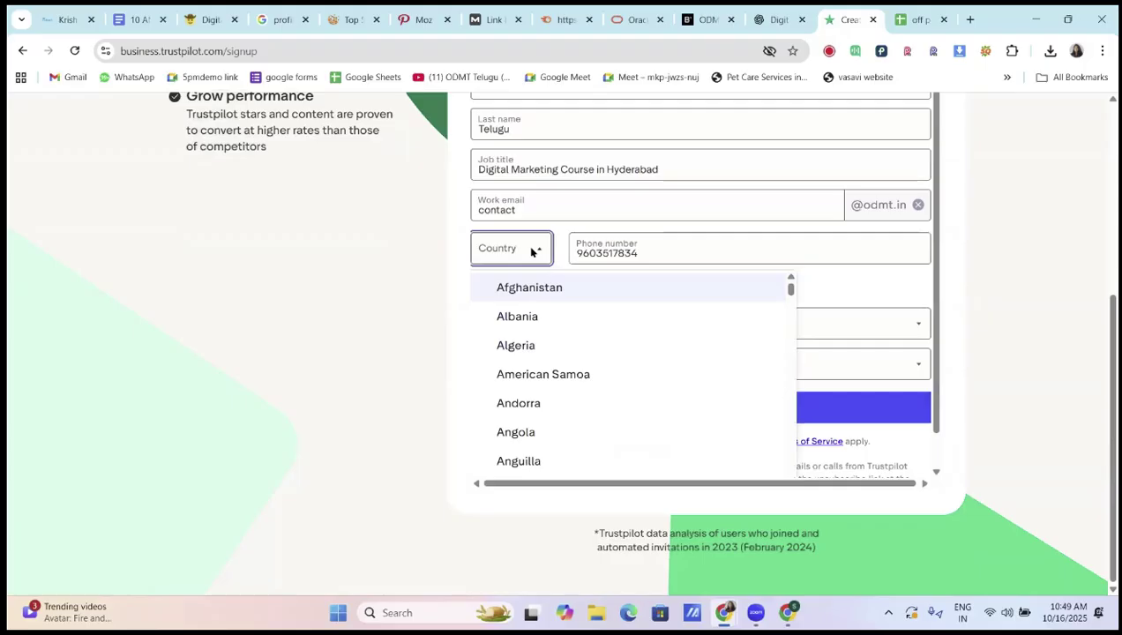
{"action": "type", "text": "ind"}
{"action": "left_click", "coordinate": [561, 319]}
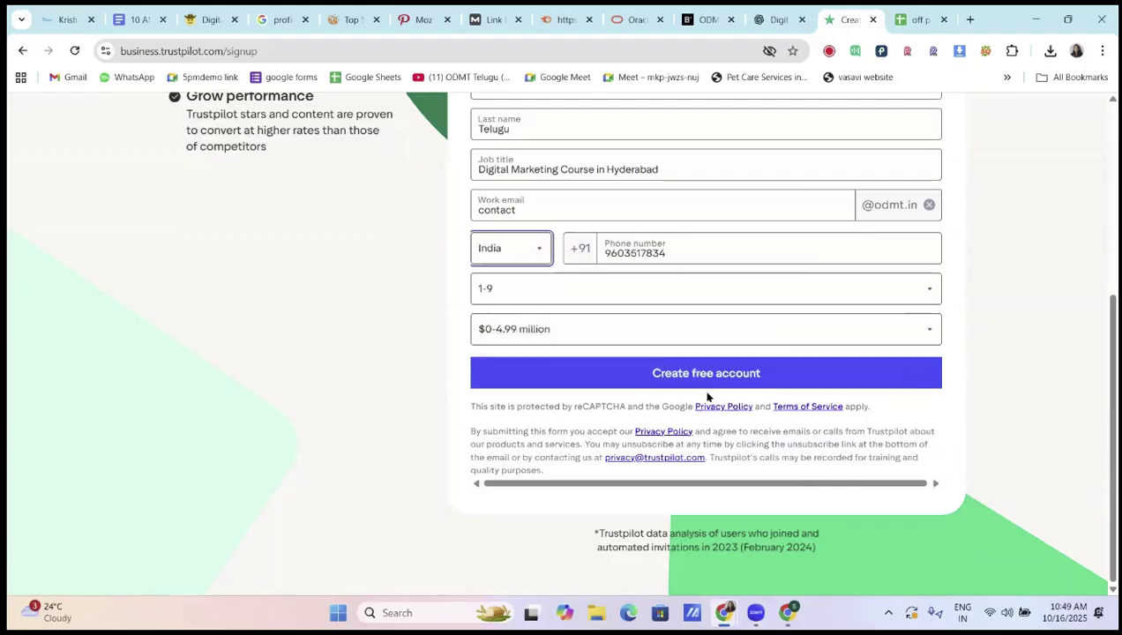
{"action": "left_click", "coordinate": [714, 370]}
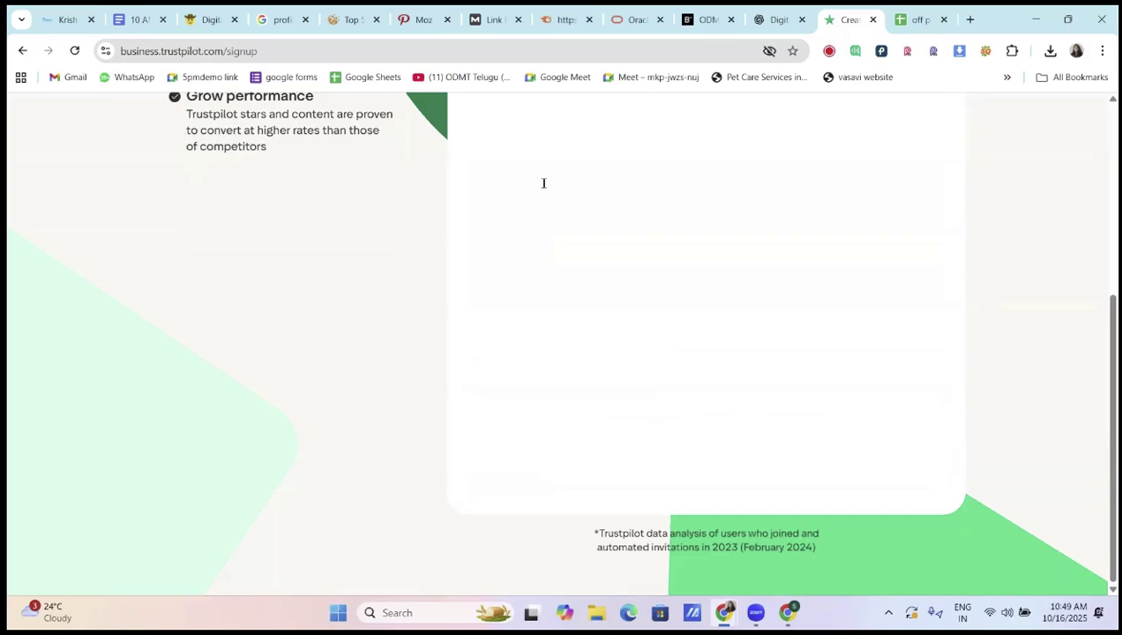
Open Gmail in a new tab and switch to the other signed-in account's inbox
{"action": "left_click", "coordinate": [971, 19]}
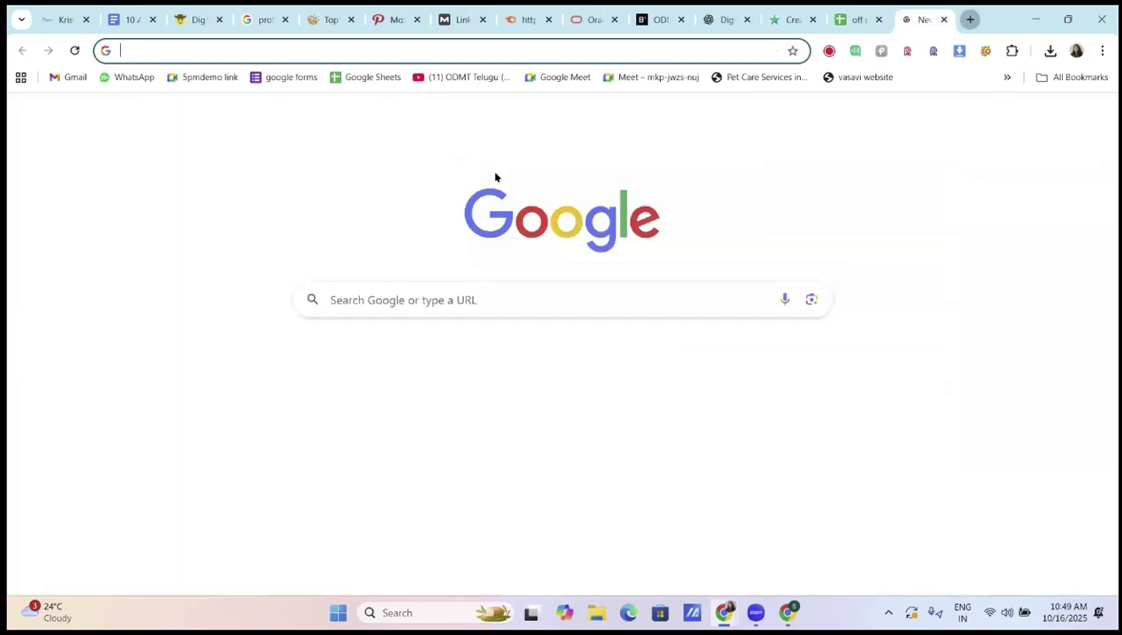
{"action": "left_click", "coordinate": [68, 78]}
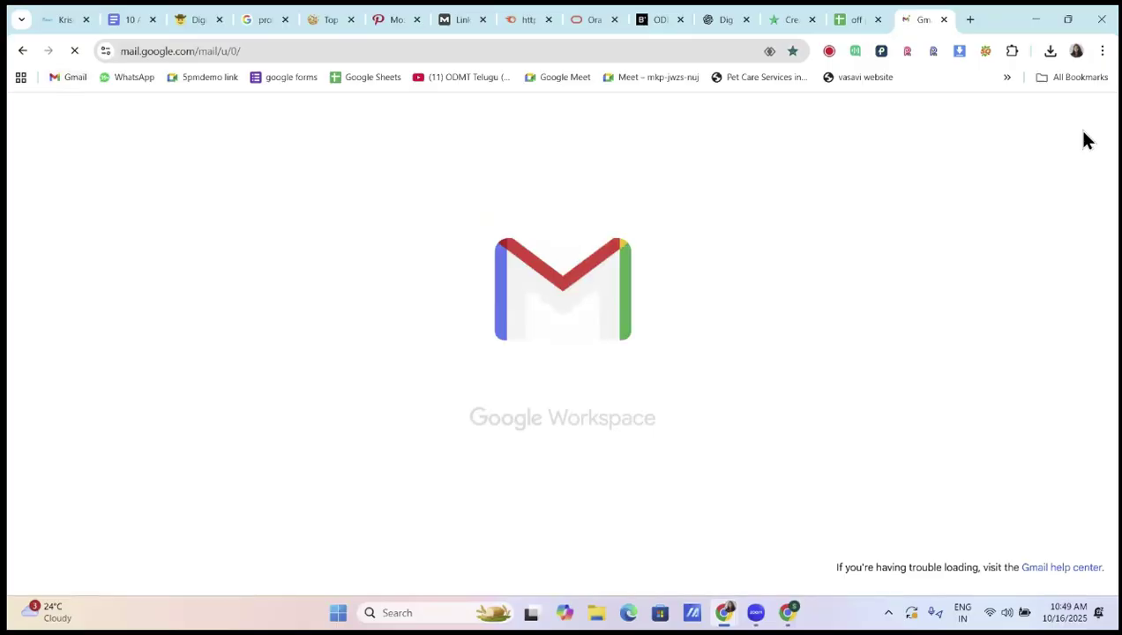
{"action": "left_click", "coordinate": [1093, 118]}
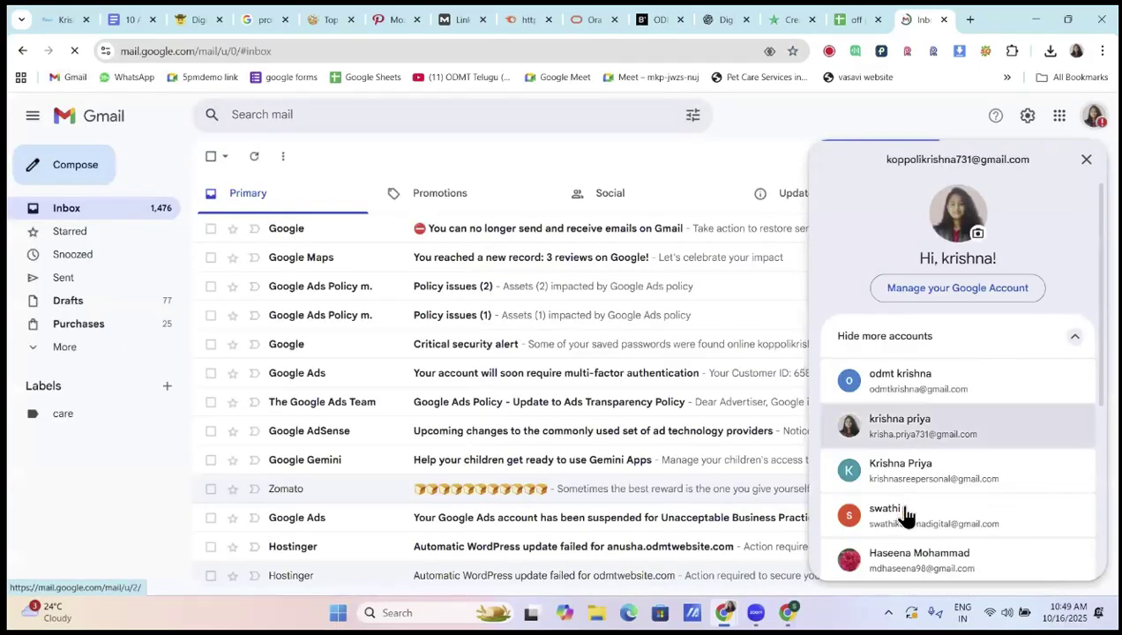
{"action": "scroll", "coordinate": [904, 518], "scroll_direction": "down", "scroll_amount": 3}
{"action": "left_click", "coordinate": [920, 481]}
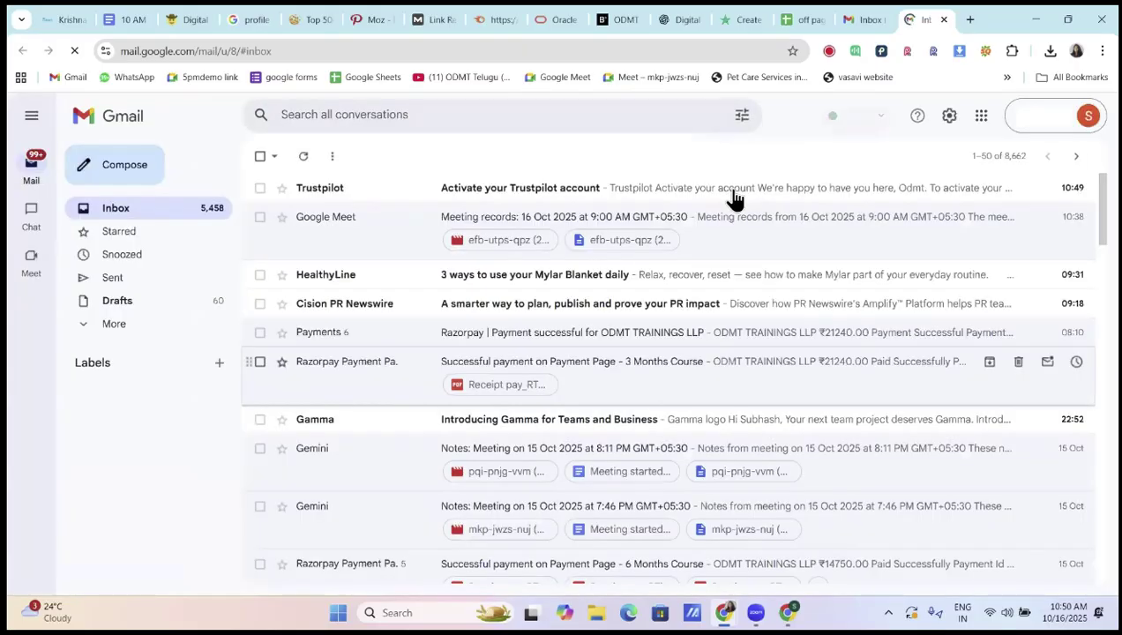
Open the Trustpilot activation email, follow the activation link, and accept the terms
{"action": "left_click", "coordinate": [732, 190]}
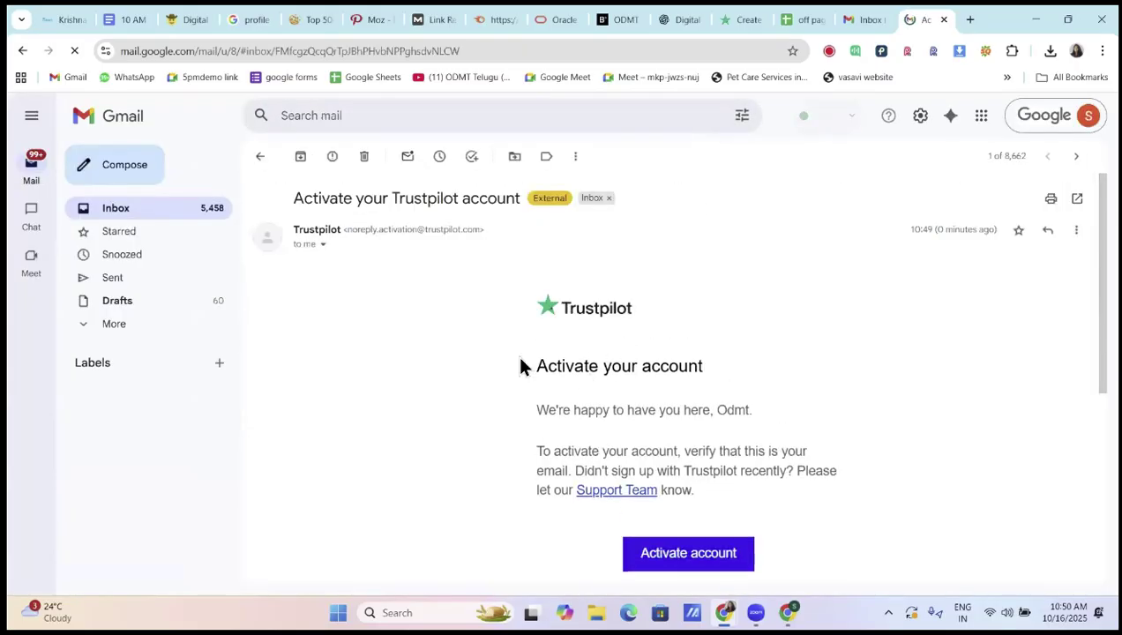
{"action": "scroll", "coordinate": [634, 397], "scroll_direction": "down", "scroll_amount": 3}
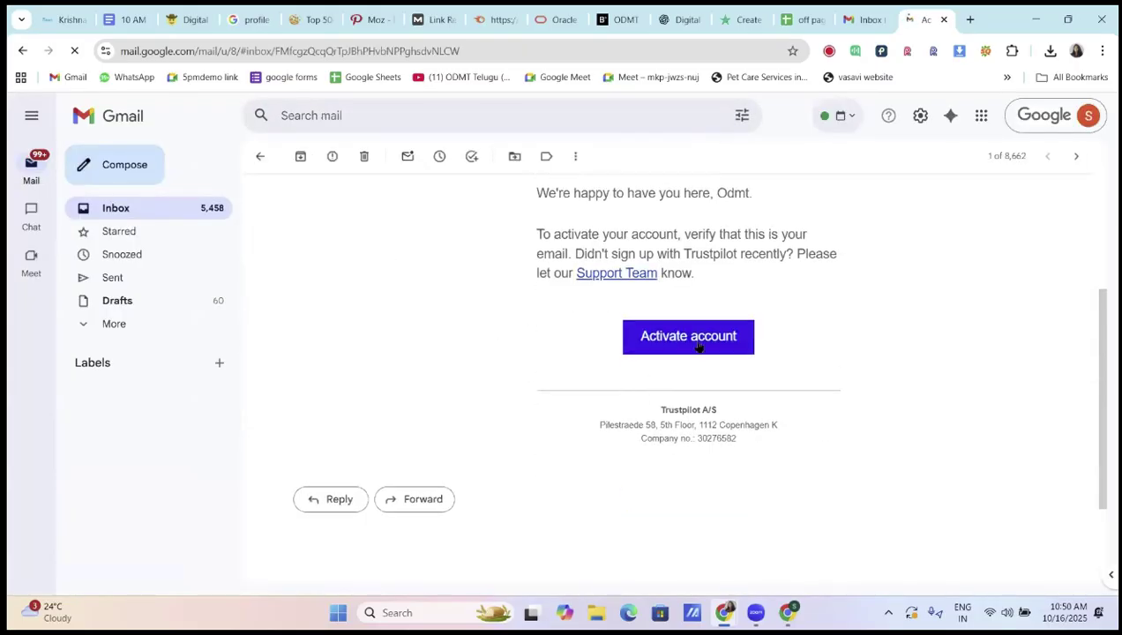
{"action": "left_click", "coordinate": [699, 346]}
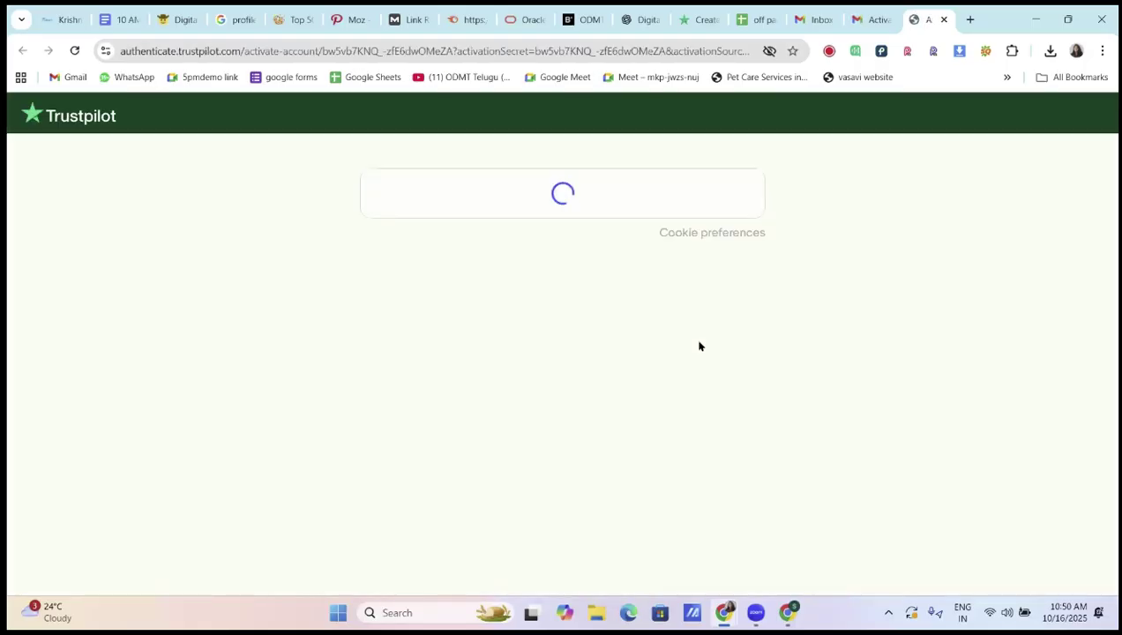
{"action": "left_click", "coordinate": [397, 262]}
Complete the account setup, check the profile details list in the class notes, and return to Trustpilot
{"action": "left_click", "coordinate": [549, 323]}
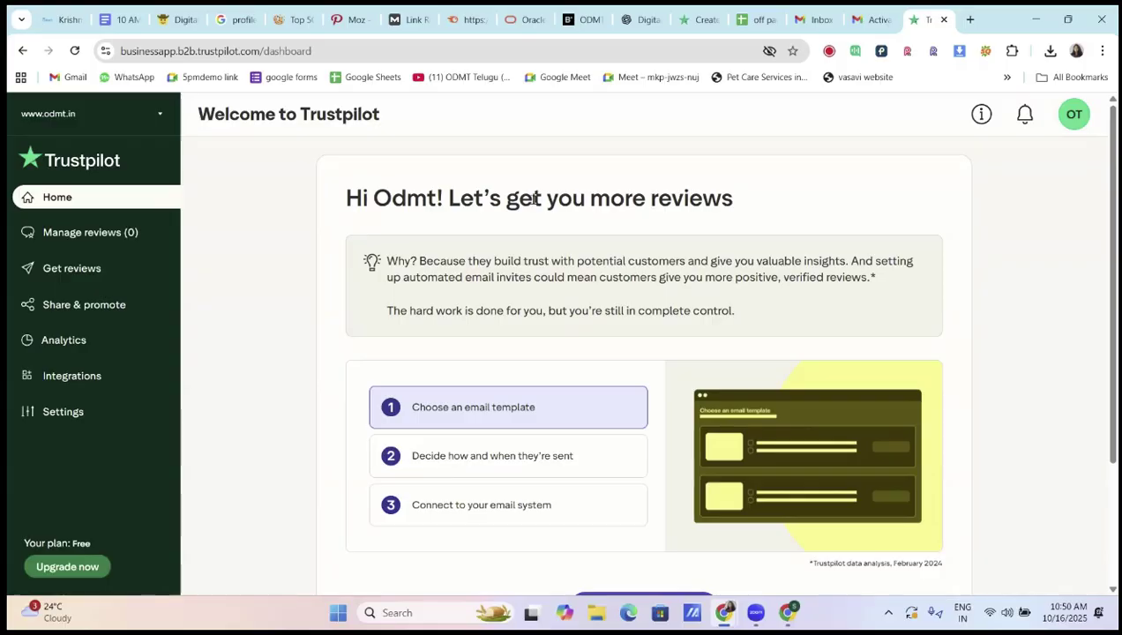
{"action": "left_click", "coordinate": [123, 27]}
{"action": "left_click_drag", "start_coordinate": [364, 346], "coordinate": [636, 349]}
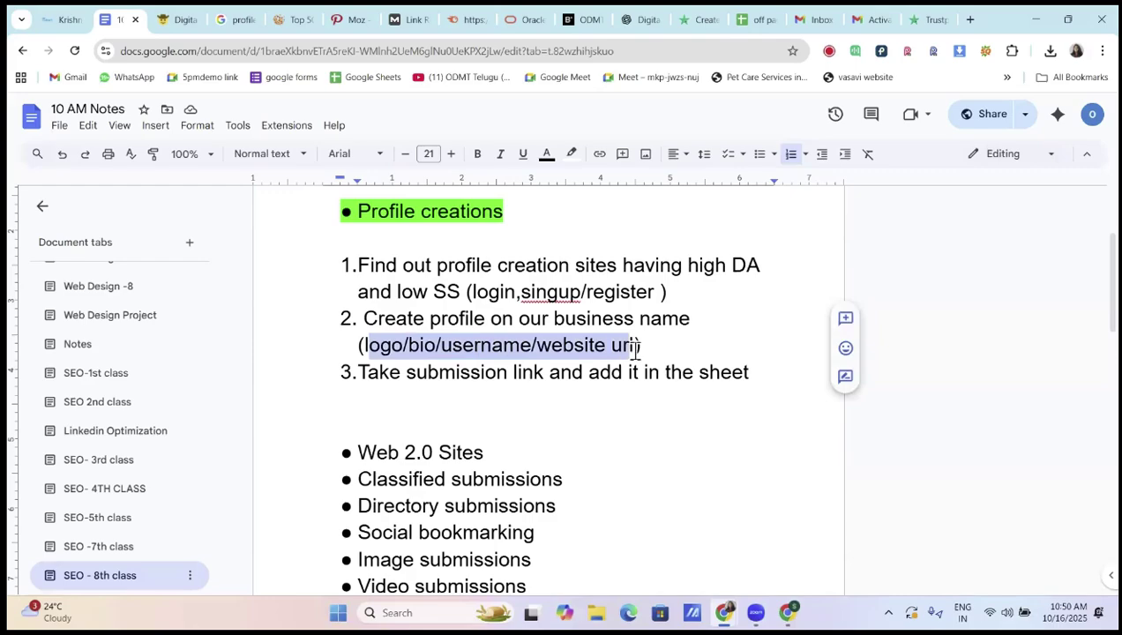
{"action": "left_click", "coordinate": [636, 350]}
{"action": "left_click", "coordinate": [914, 22]}
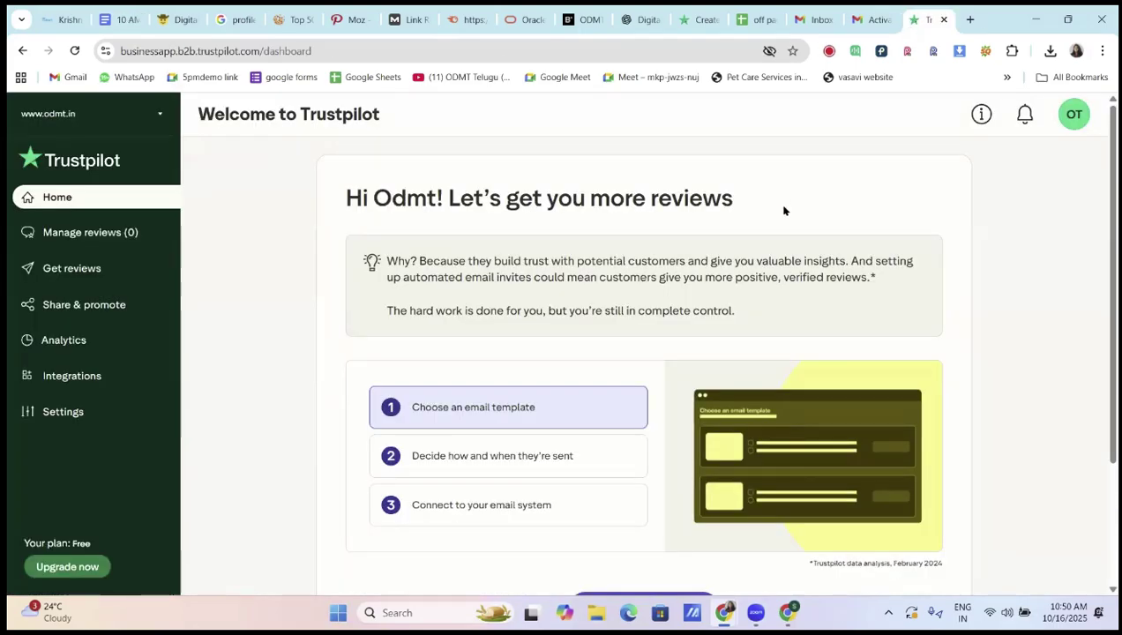
{"action": "left_click", "coordinate": [1074, 116]}
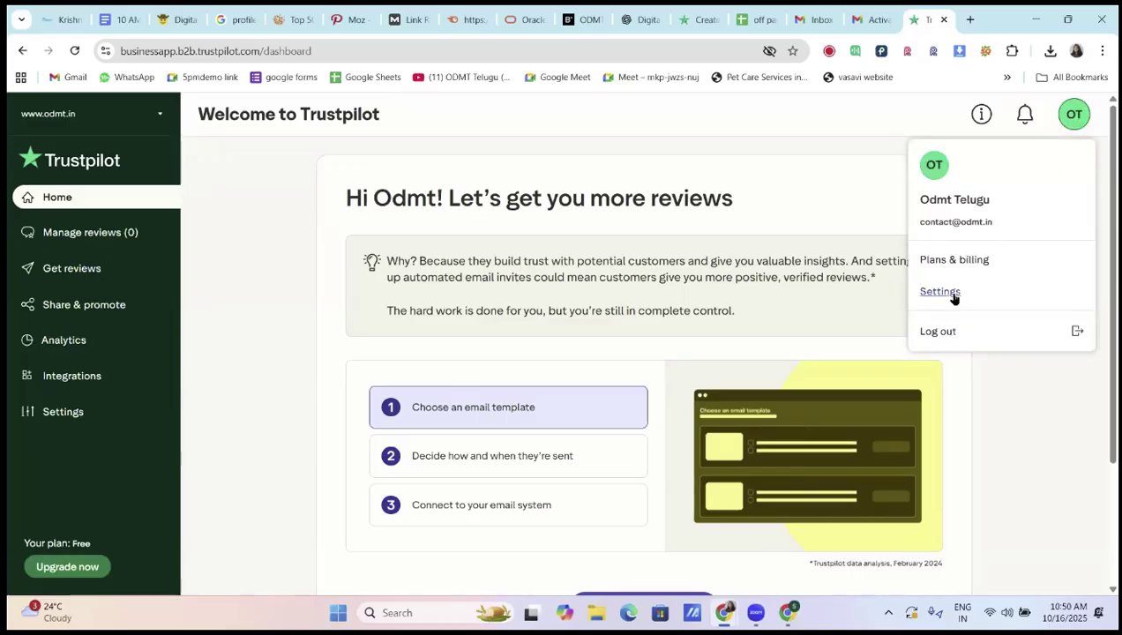
{"action": "left_click", "coordinate": [953, 298]}
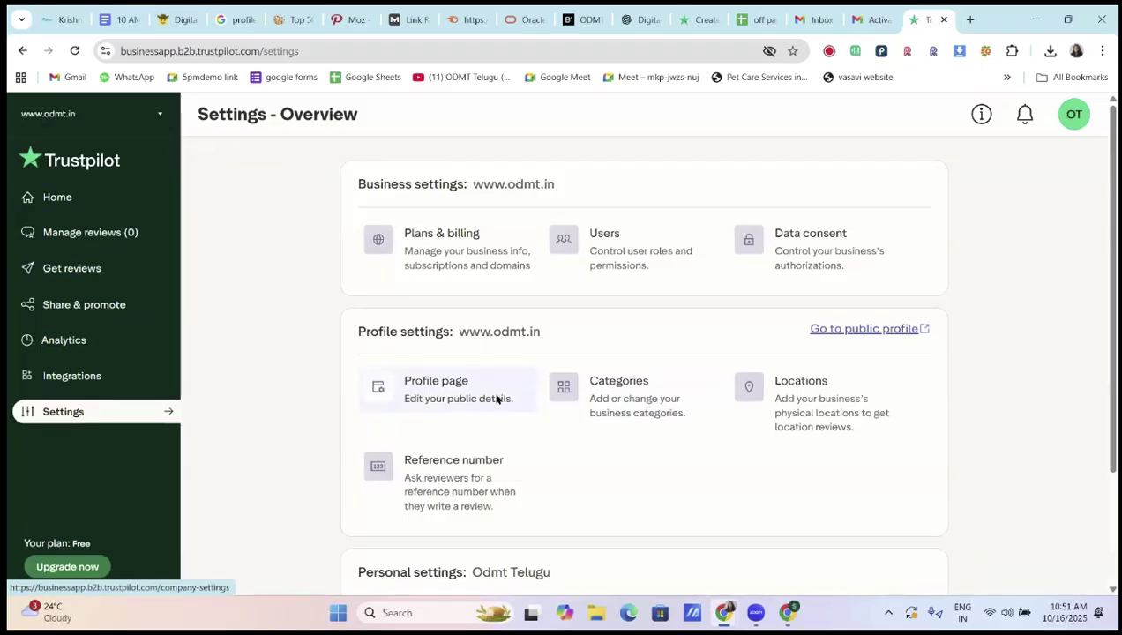
{"action": "left_click", "coordinate": [499, 400]}
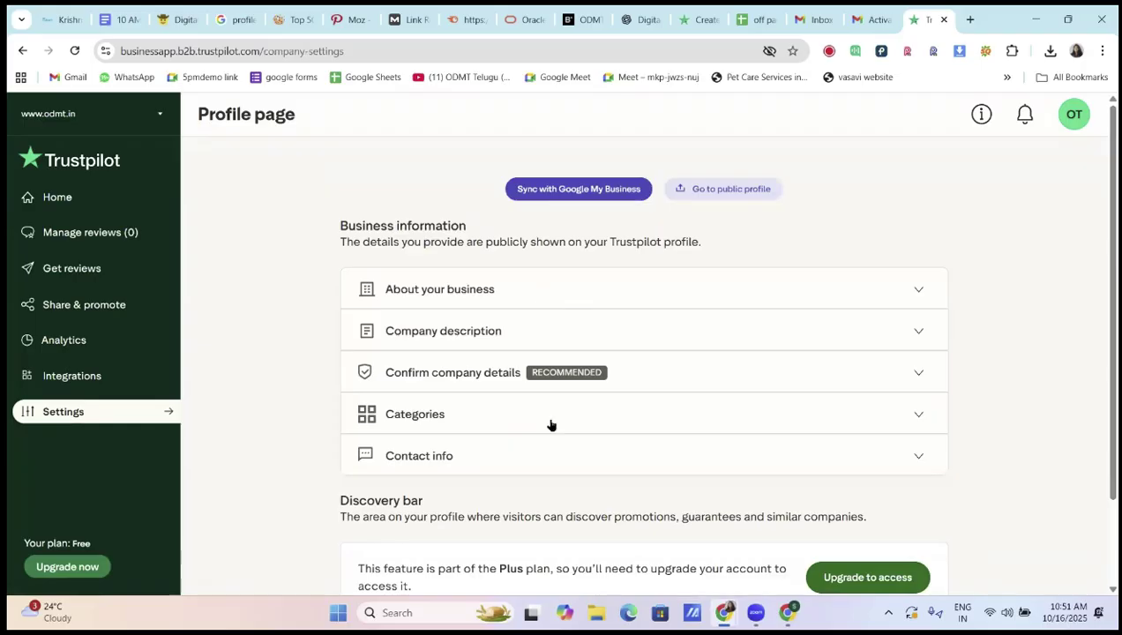
{"action": "scroll", "coordinate": [551, 427], "scroll_direction": "down", "scroll_amount": 2}
{"action": "scroll", "coordinate": [578, 263], "scroll_direction": "up", "scroll_amount": 1}
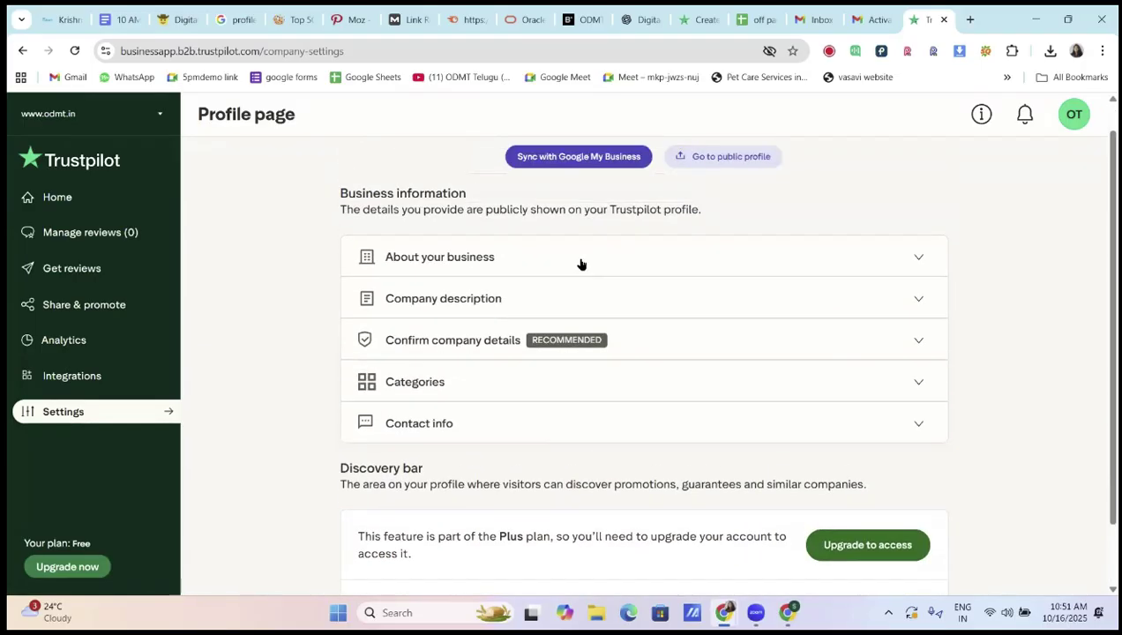
{"action": "left_click", "coordinate": [580, 262]}
{"action": "scroll", "coordinate": [726, 408], "scroll_direction": "down", "scroll_amount": 4}
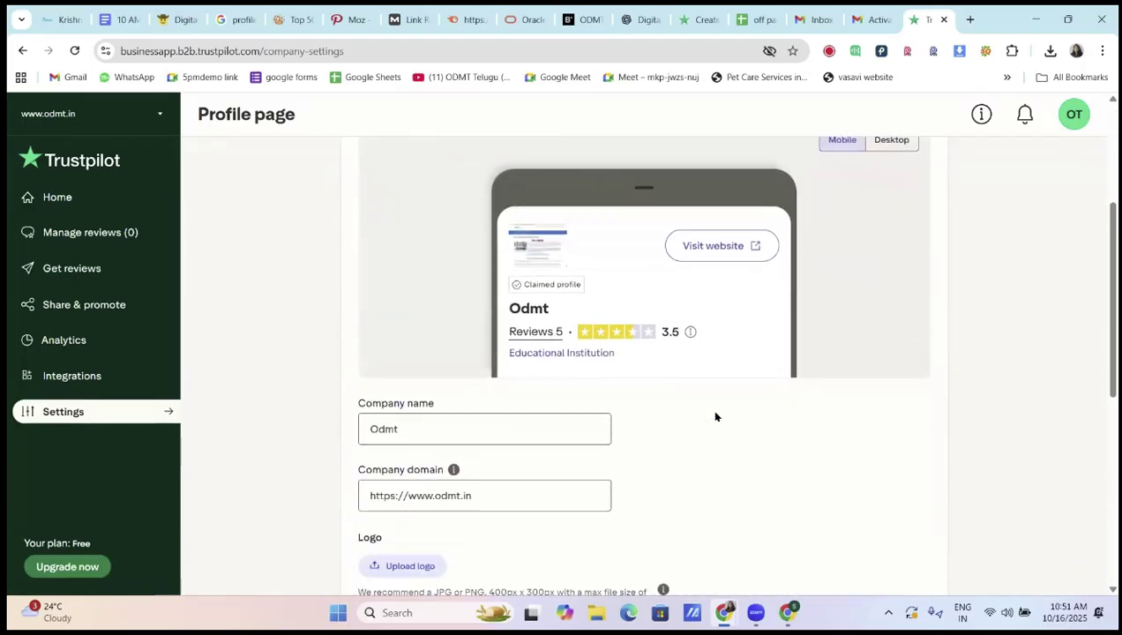
{"action": "left_click", "coordinate": [497, 358]}
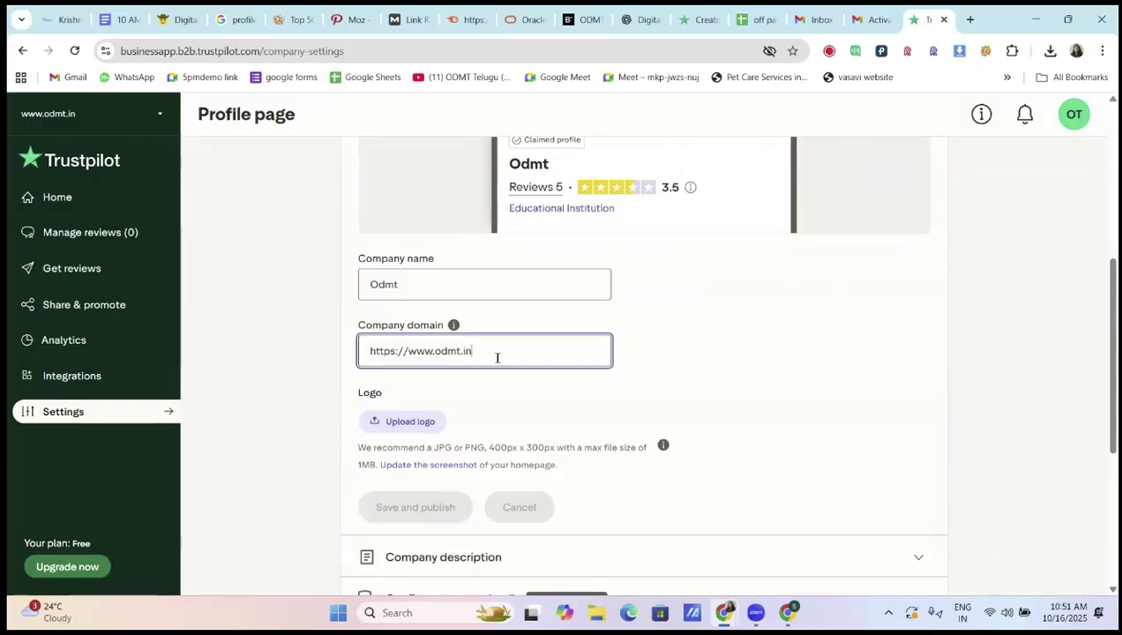
Upload the ODMT image from Downloads as the company logo and check the profile preview
{"action": "left_click", "coordinate": [408, 422]}
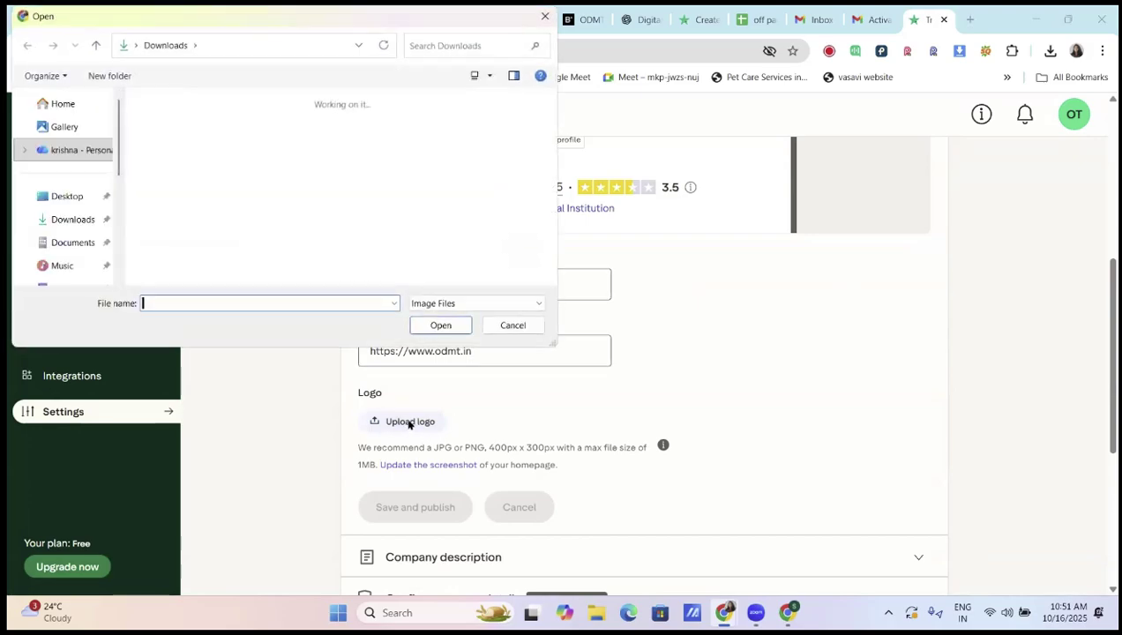
{"action": "scroll", "coordinate": [295, 212], "scroll_direction": "down", "scroll_amount": 5}
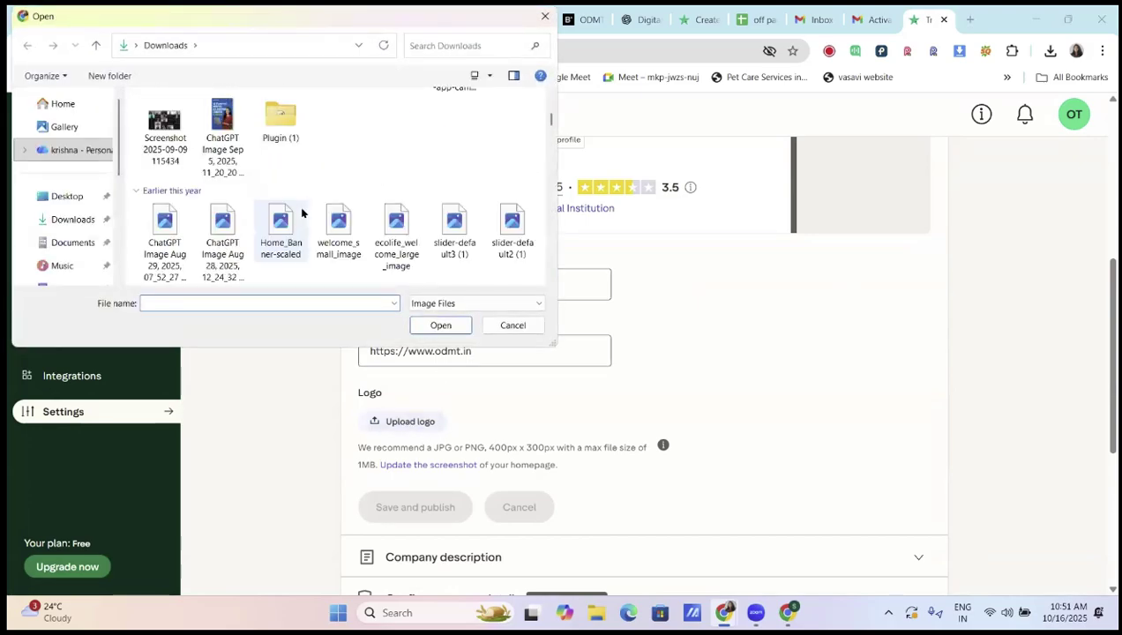
{"action": "scroll", "coordinate": [302, 211], "scroll_direction": "down", "scroll_amount": 10}
{"action": "left_click", "coordinate": [454, 247]}
{"action": "left_click", "coordinate": [440, 325]}
{"action": "scroll", "coordinate": [617, 365], "scroll_direction": "up", "scroll_amount": 4}
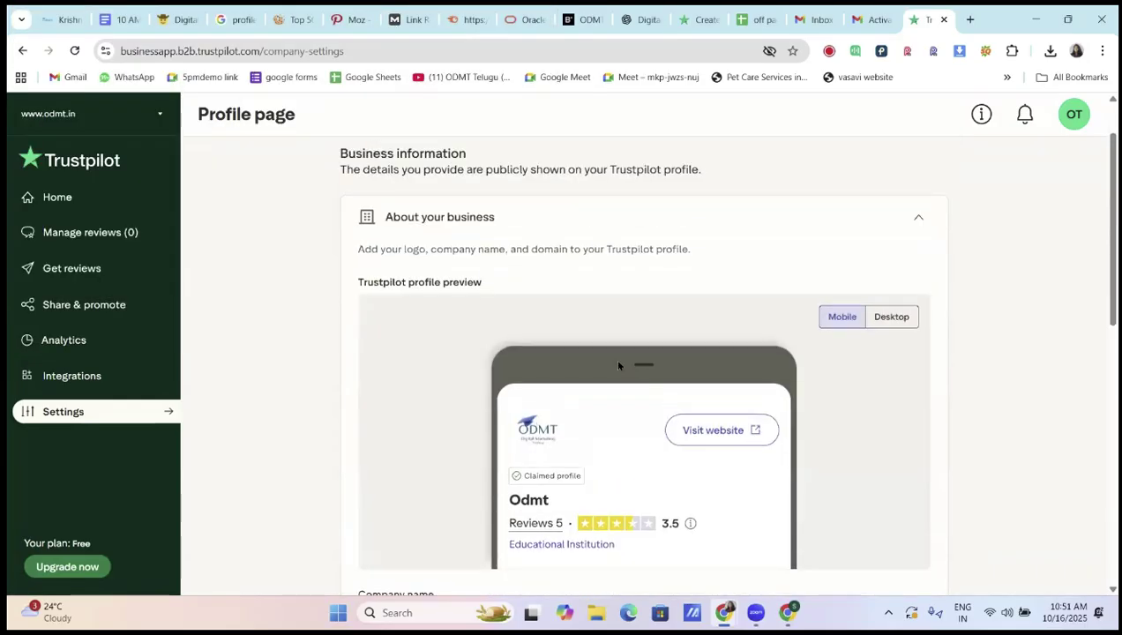
{"action": "scroll", "coordinate": [618, 367], "scroll_direction": "down", "scroll_amount": 2}
{"action": "scroll", "coordinate": [503, 426], "scroll_direction": "down", "scroll_amount": 2}
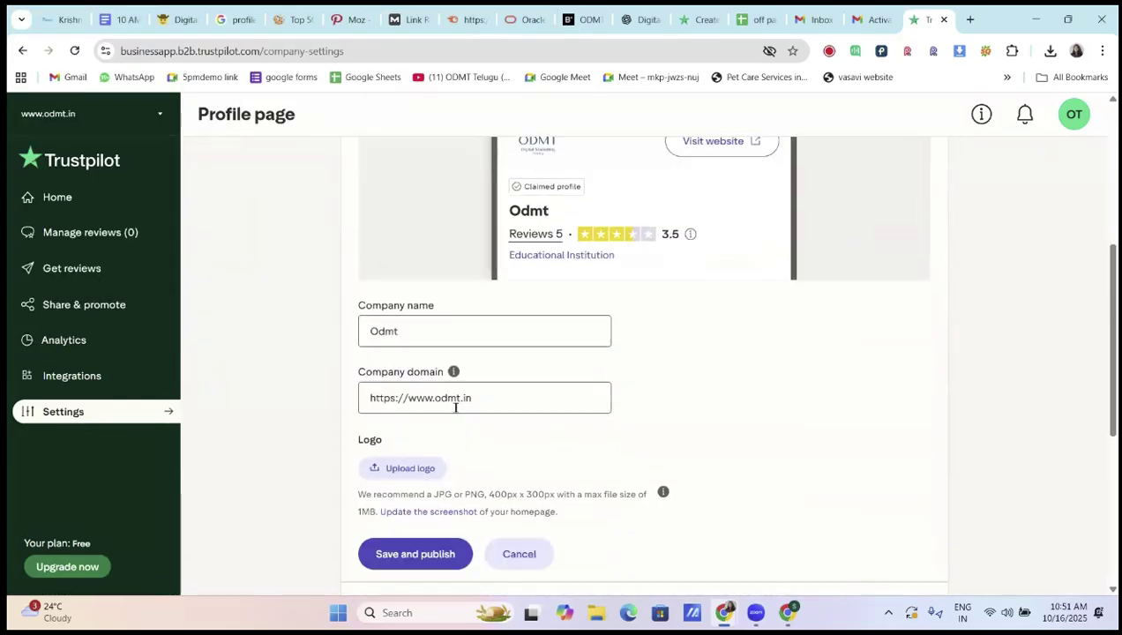
{"action": "scroll", "coordinate": [507, 422], "scroll_direction": "down", "scroll_amount": 2}
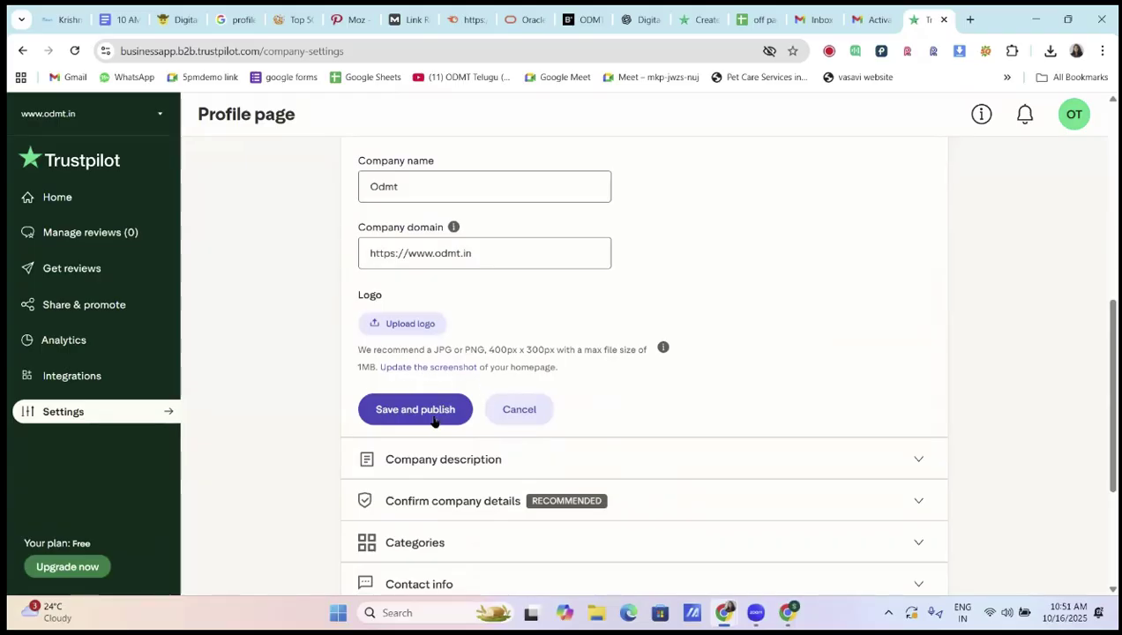
Replace the logo with the cropped ODMT image file
{"action": "left_click", "coordinate": [410, 324]}
{"action": "scroll", "coordinate": [327, 264], "scroll_direction": "down", "scroll_amount": 5}
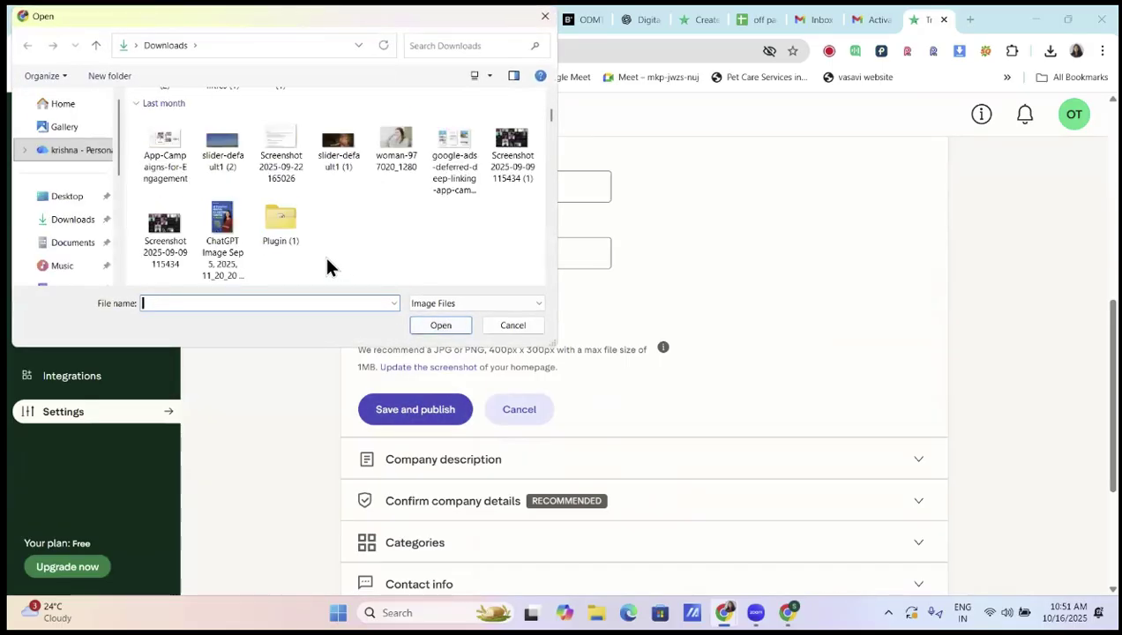
{"action": "scroll", "coordinate": [326, 265], "scroll_direction": "down", "scroll_amount": 5}
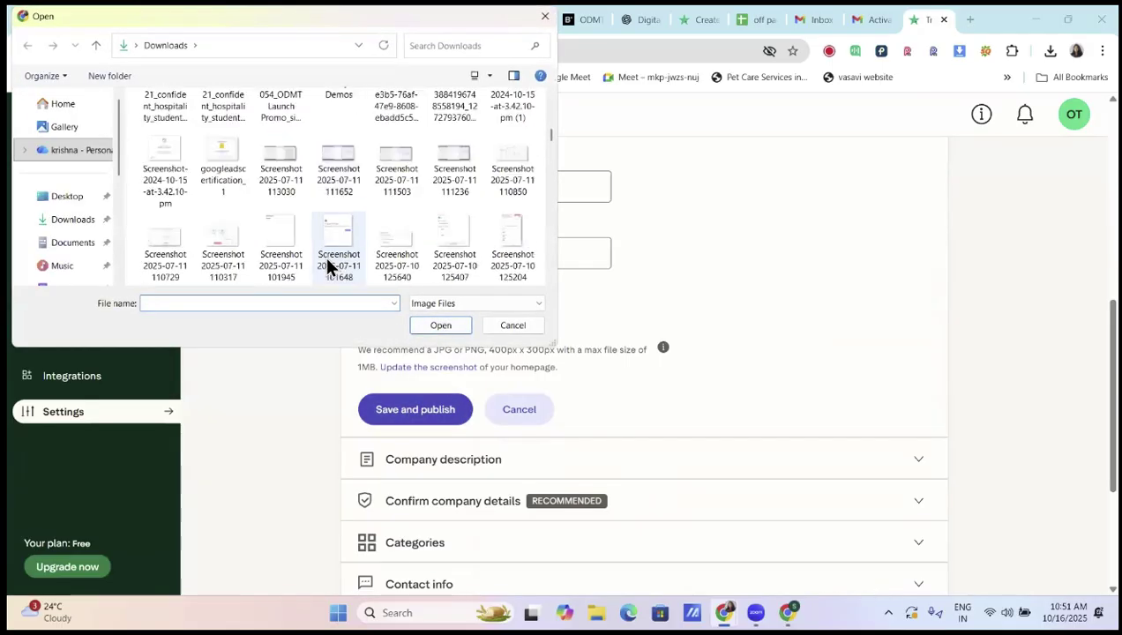
{"action": "scroll", "coordinate": [326, 264], "scroll_direction": "down", "scroll_amount": 5}
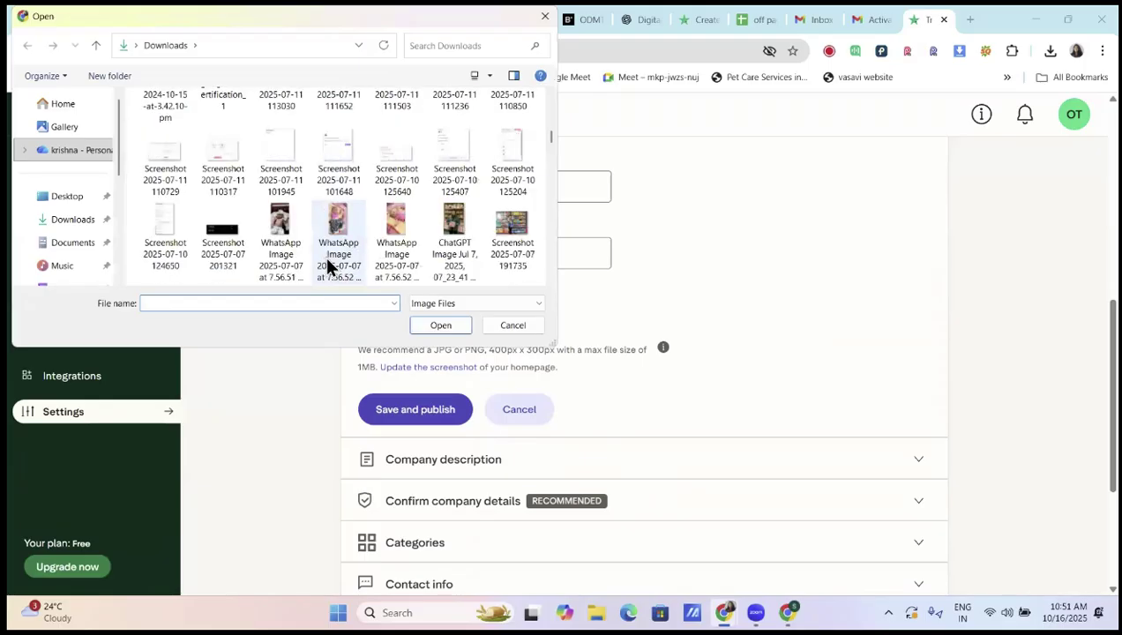
{"action": "scroll", "coordinate": [327, 263], "scroll_direction": "down", "scroll_amount": 5}
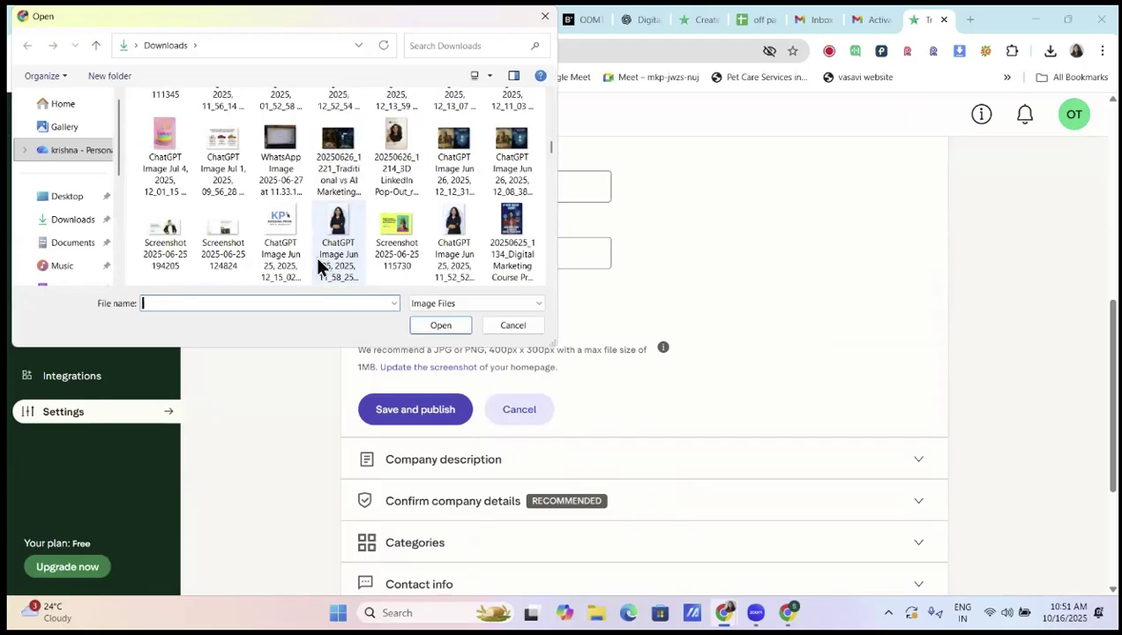
{"action": "scroll", "coordinate": [318, 266], "scroll_direction": "down", "scroll_amount": 3}
{"action": "scroll", "coordinate": [317, 266], "scroll_direction": "down", "scroll_amount": 1}
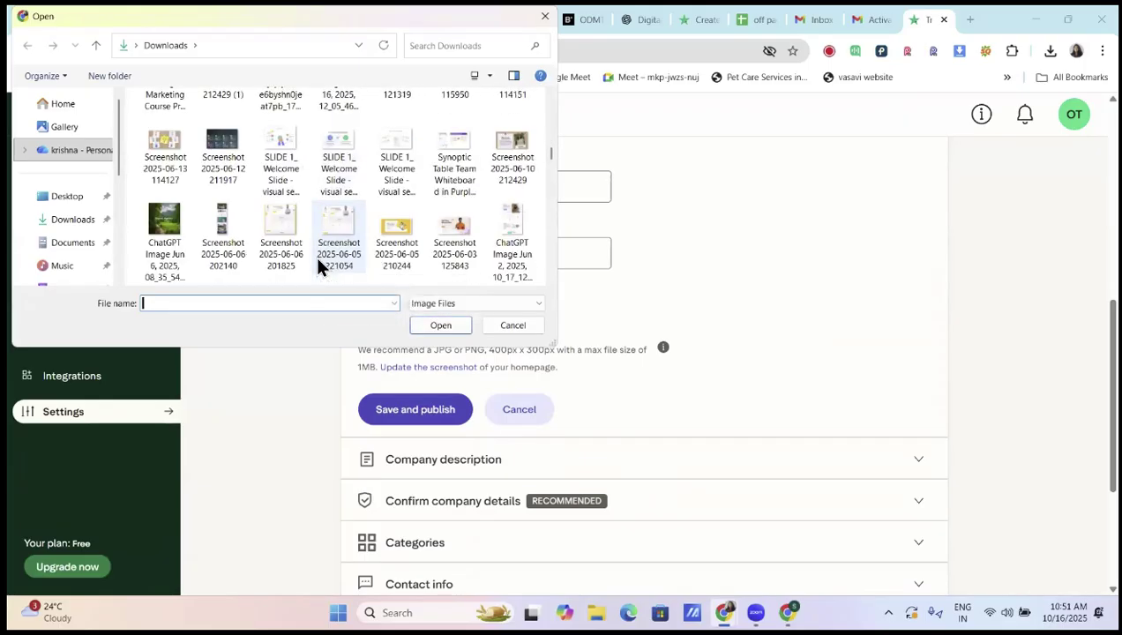
{"action": "scroll", "coordinate": [317, 266], "scroll_direction": "down", "scroll_amount": 2}
{"action": "scroll", "coordinate": [318, 262], "scroll_direction": "down", "scroll_amount": 2}
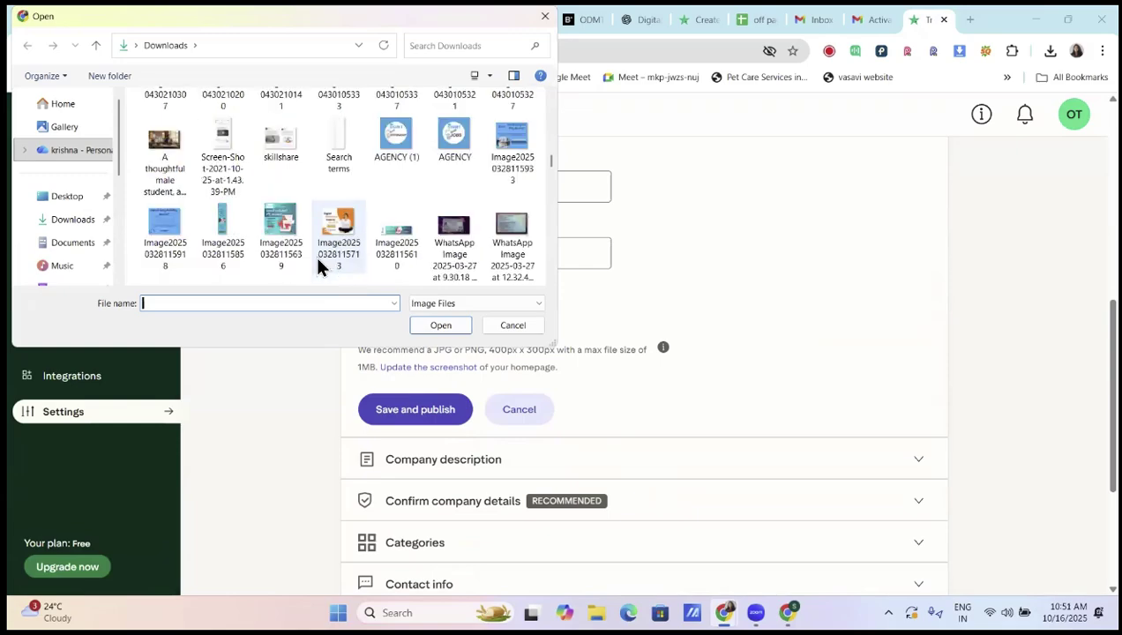
{"action": "scroll", "coordinate": [318, 267], "scroll_direction": "down", "scroll_amount": 2}
{"action": "scroll", "coordinate": [318, 267], "scroll_direction": "down", "scroll_amount": 2}
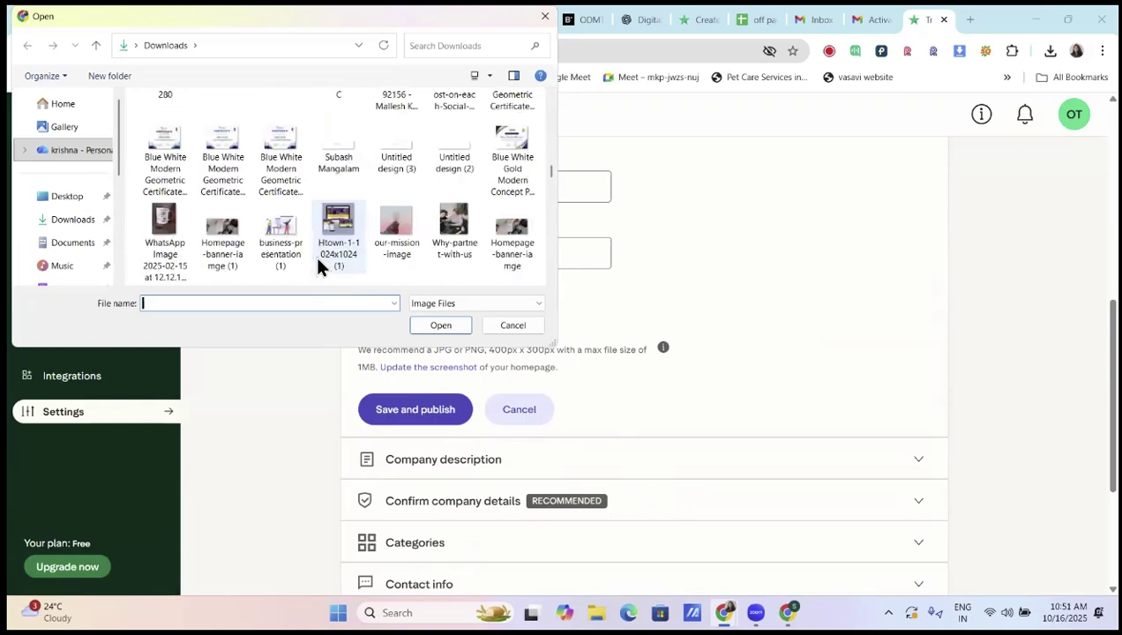
{"action": "scroll", "coordinate": [367, 260], "scroll_direction": "down", "scroll_amount": 1}
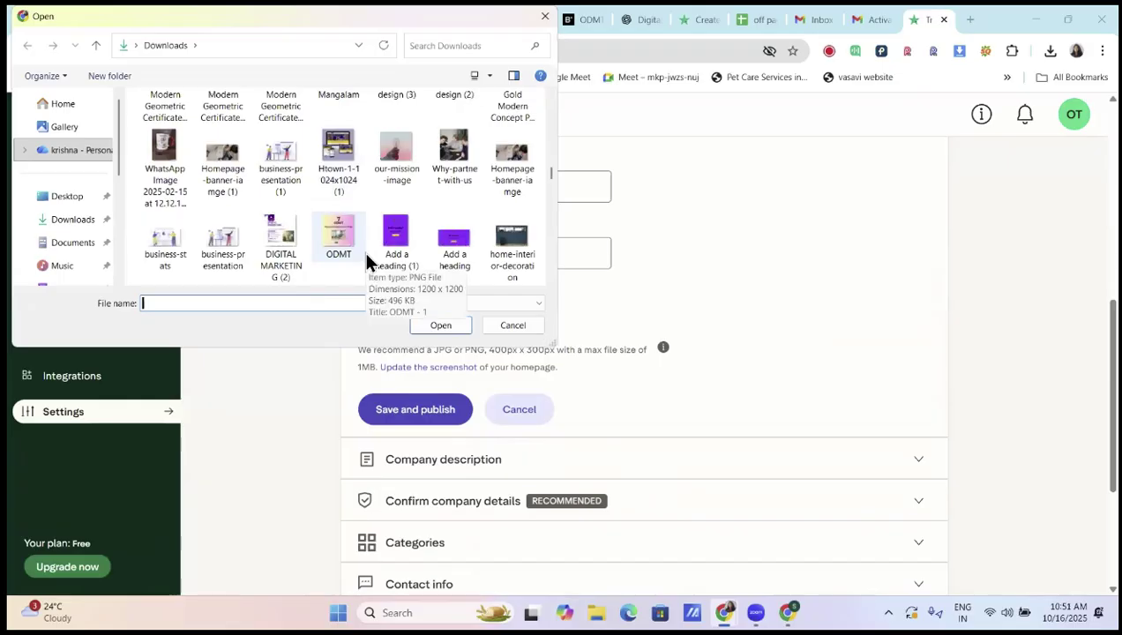
{"action": "scroll", "coordinate": [367, 260], "scroll_direction": "down", "scroll_amount": 1}
{"action": "scroll", "coordinate": [367, 261], "scroll_direction": "down", "scroll_amount": 6}
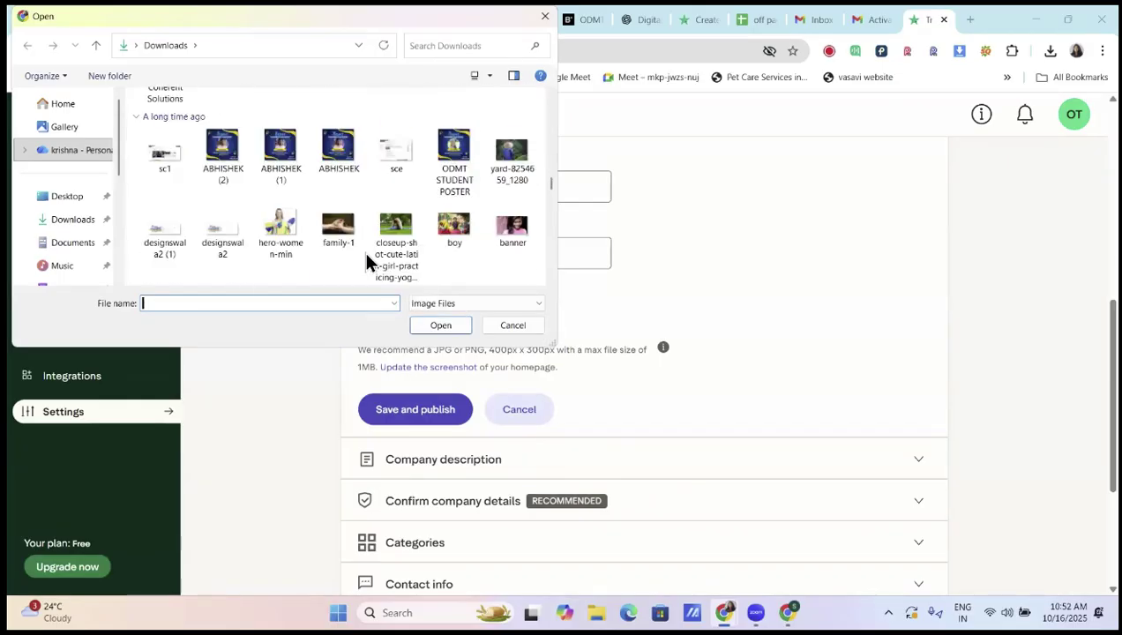
{"action": "scroll", "coordinate": [367, 260], "scroll_direction": "down", "scroll_amount": 5}
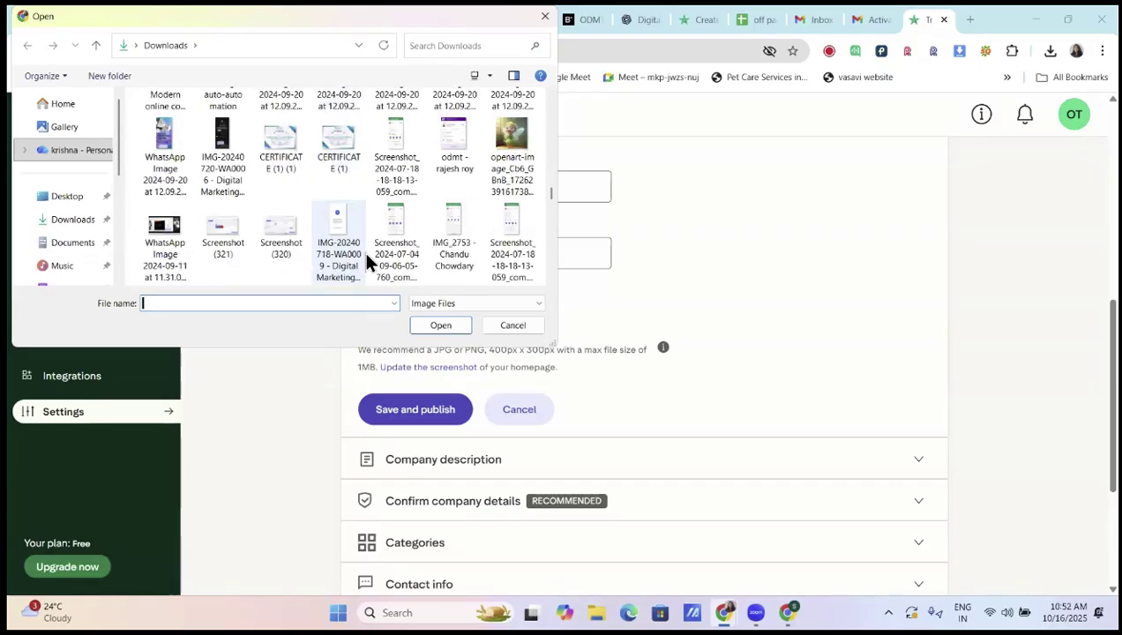
{"action": "scroll", "coordinate": [367, 256], "scroll_direction": "down", "scroll_amount": 6}
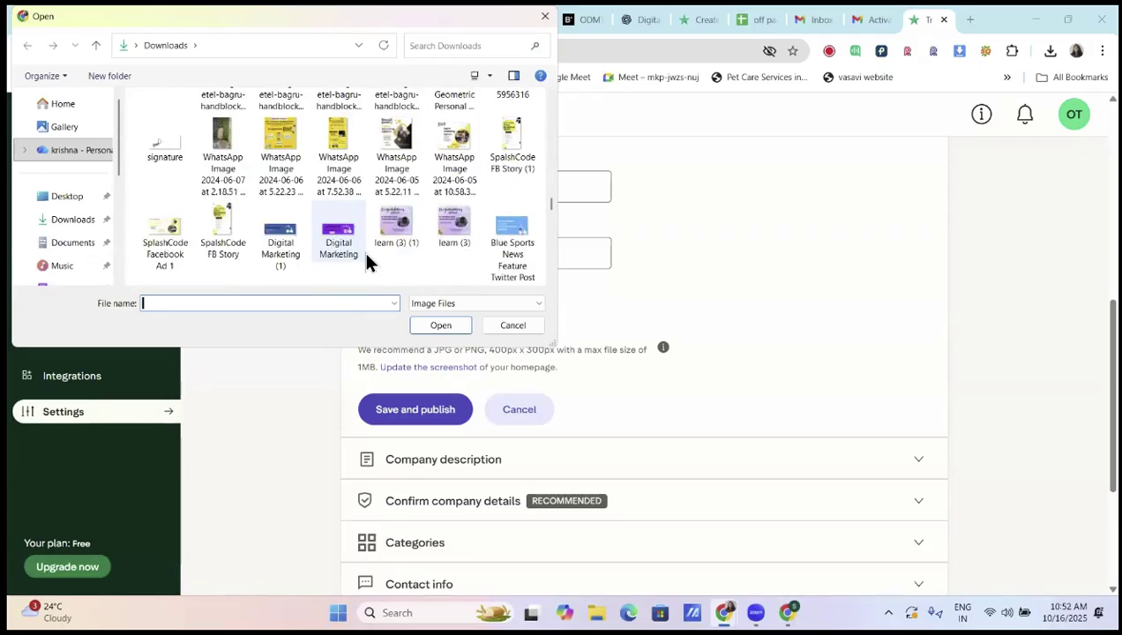
{"action": "scroll", "coordinate": [367, 255], "scroll_direction": "down", "scroll_amount": 8}
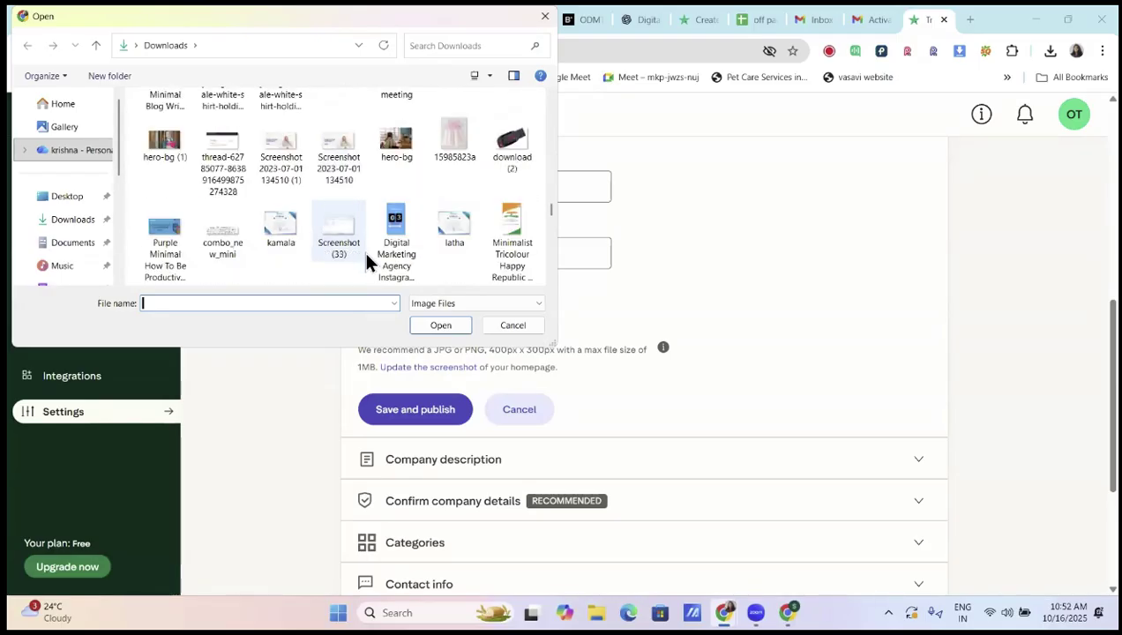
{"action": "scroll", "coordinate": [367, 255], "scroll_direction": "down", "scroll_amount": 4}
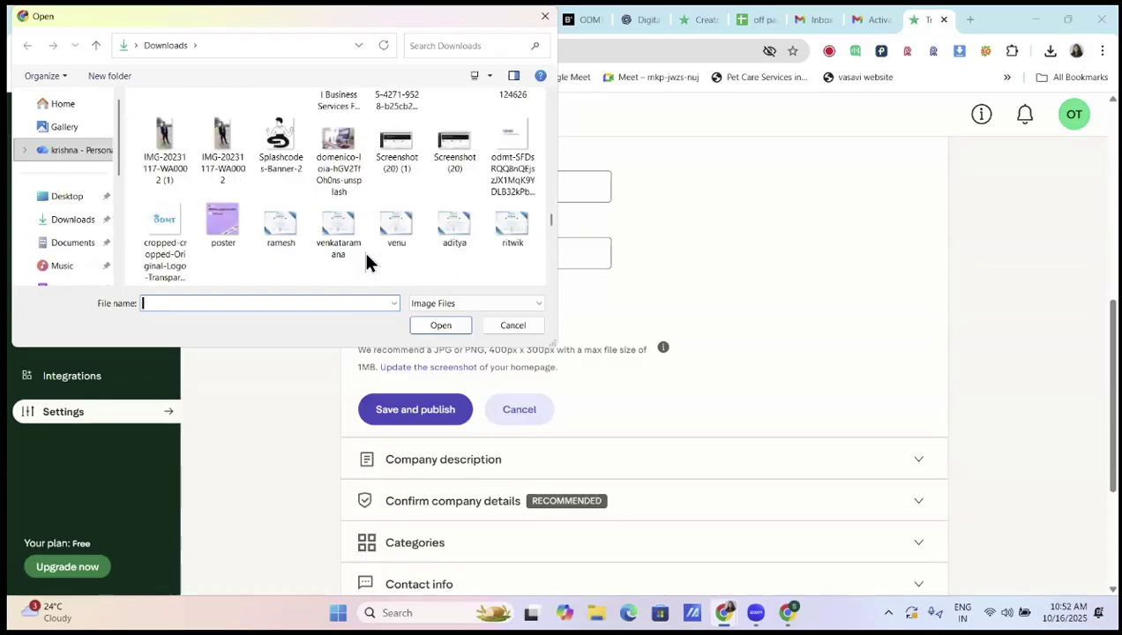
{"action": "scroll", "coordinate": [367, 255], "scroll_direction": "down", "scroll_amount": 2}
{"action": "left_click", "coordinate": [388, 256]}
{"action": "left_click", "coordinate": [440, 325]}
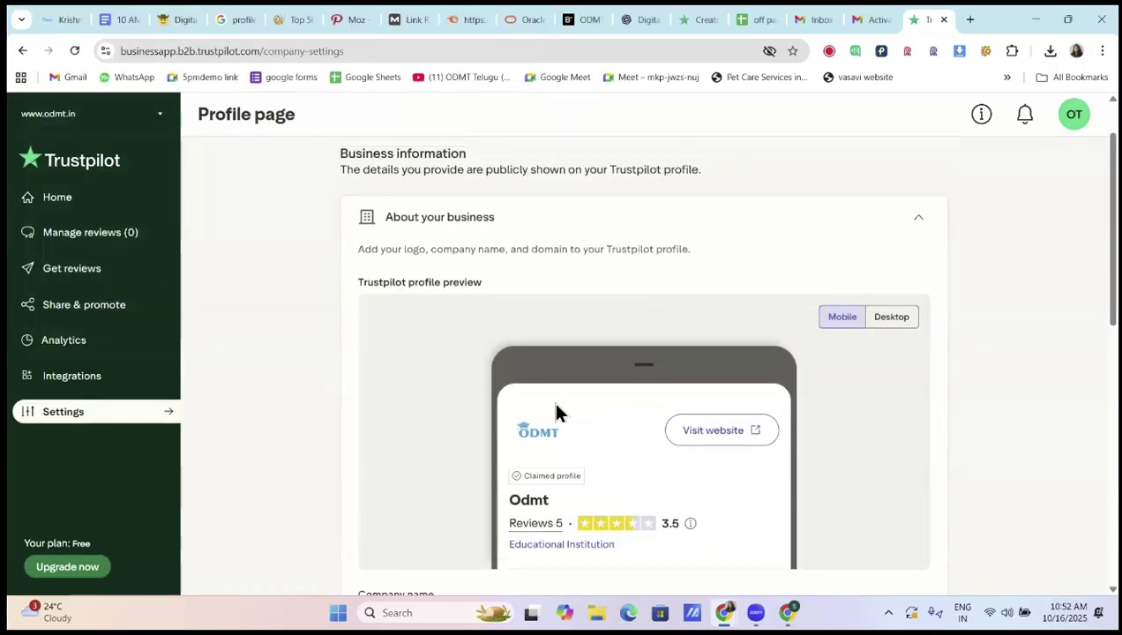
Save and publish the About your business details with the new logo
{"action": "scroll", "coordinate": [556, 410], "scroll_direction": "down", "scroll_amount": 2}
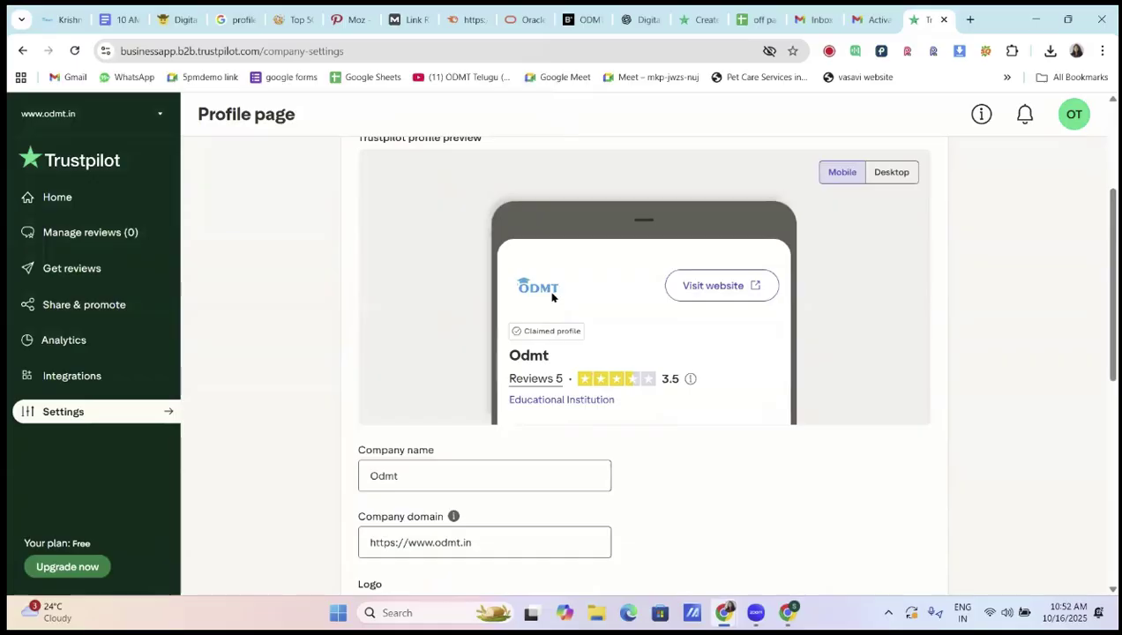
{"action": "scroll", "coordinate": [567, 351], "scroll_direction": "down", "scroll_amount": 5}
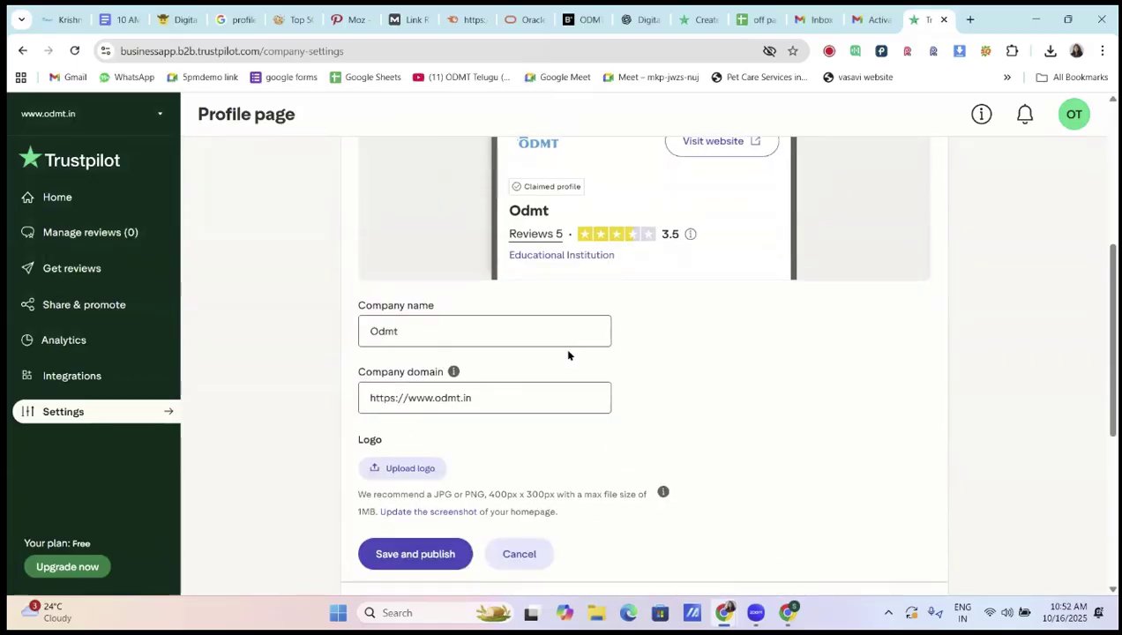
{"action": "left_click", "coordinate": [436, 343]}
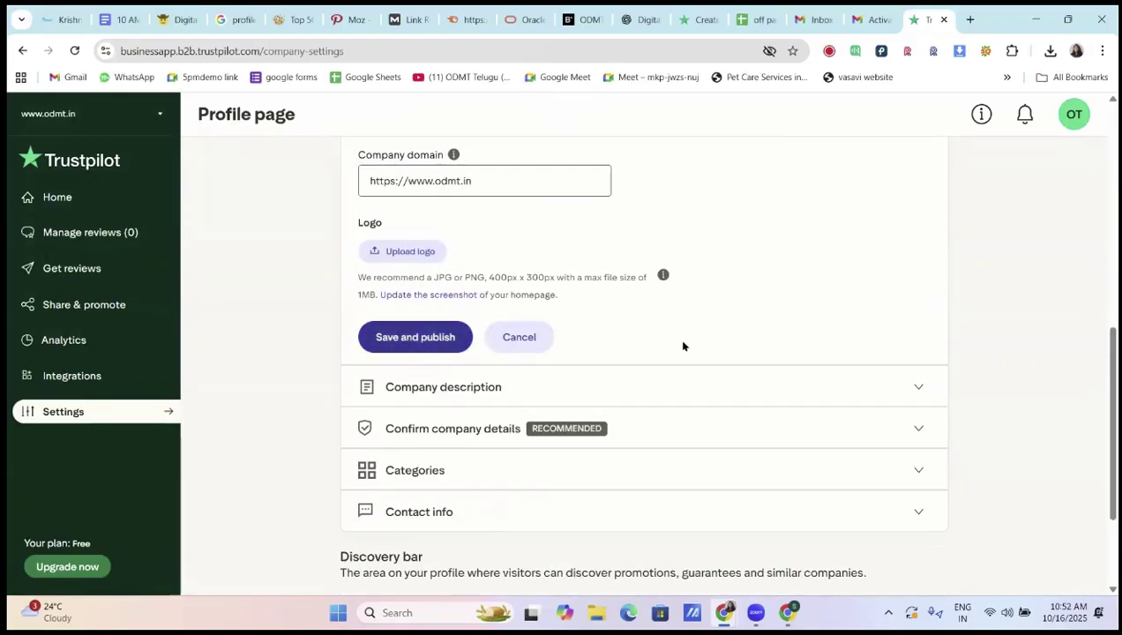
{"action": "scroll", "coordinate": [641, 350], "scroll_direction": "up", "scroll_amount": 5}
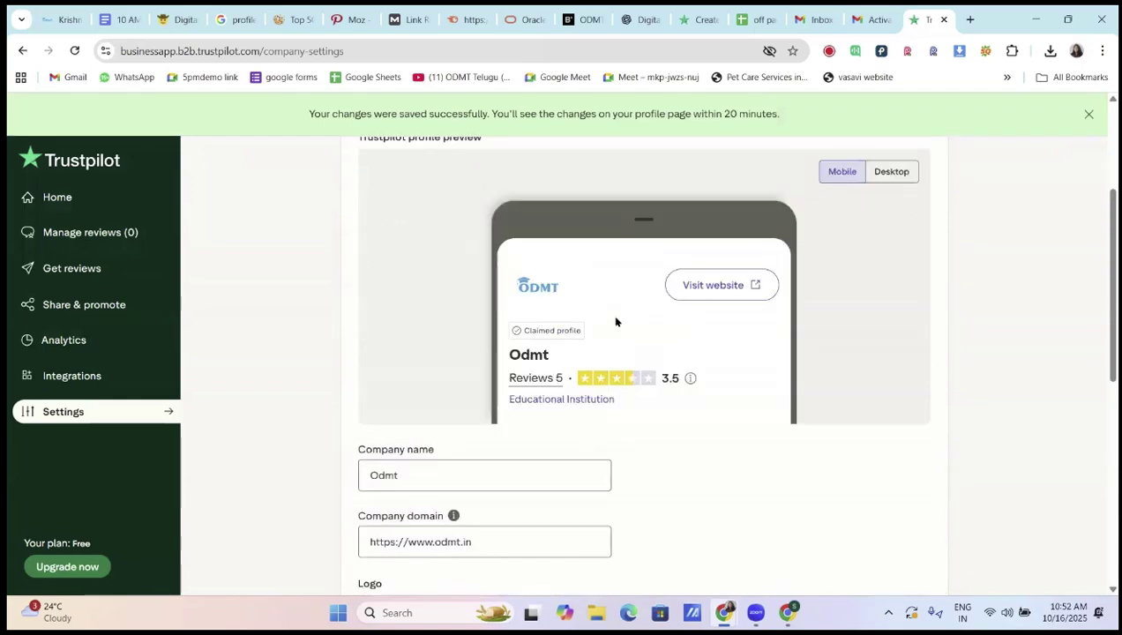
{"action": "scroll", "coordinate": [565, 353], "scroll_direction": "down", "scroll_amount": 2}
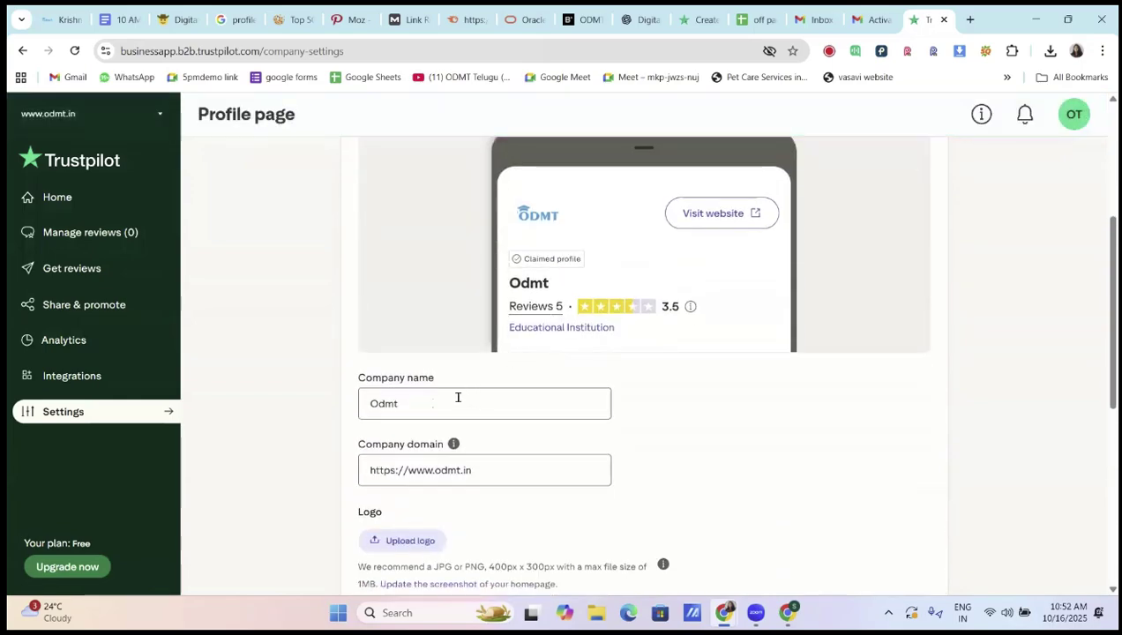
{"action": "scroll", "coordinate": [468, 405], "scroll_direction": "down", "scroll_amount": 4}
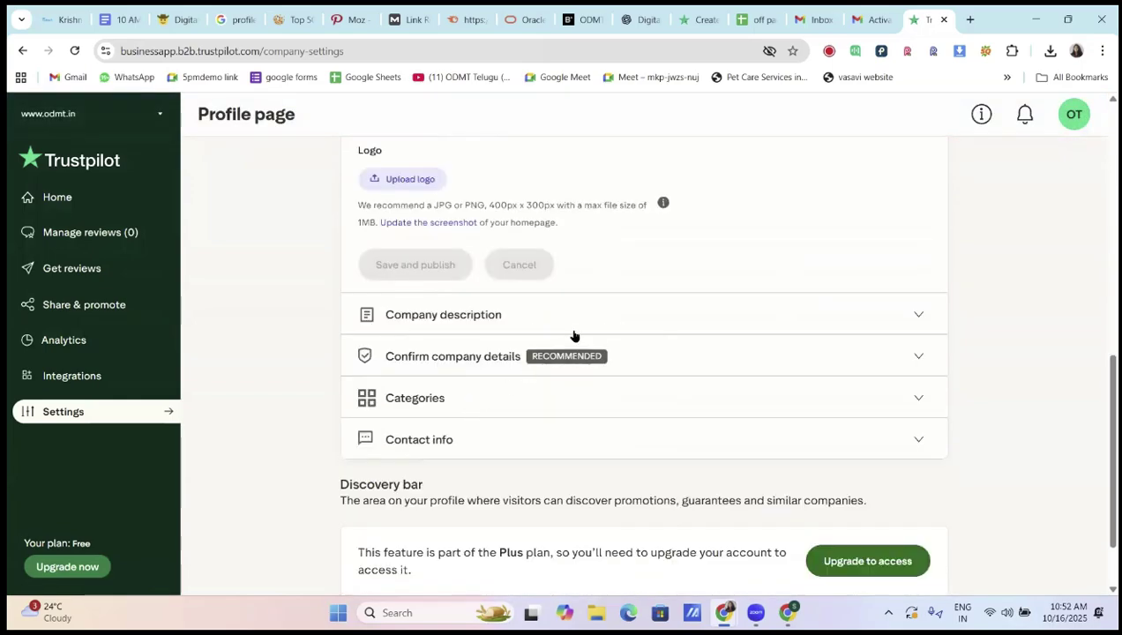
Replace 'institute and coaching centers in hyderabad India' with 'in Hyderabad' after 'course' in the description, then save and publish
{"action": "left_click", "coordinate": [602, 319]}
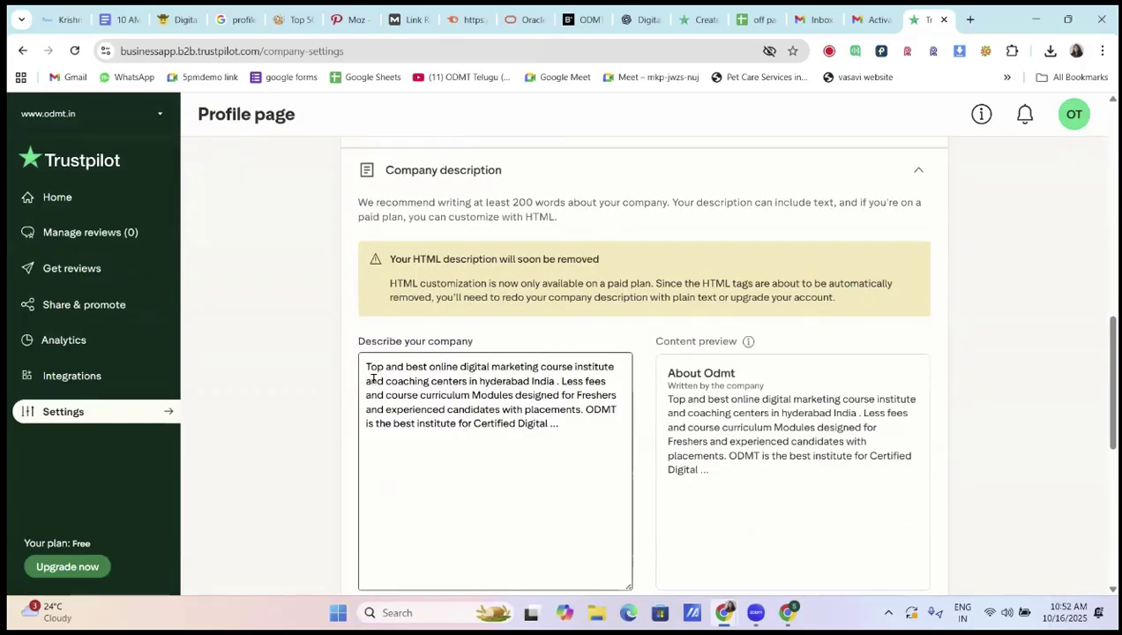
{"action": "left_click_drag", "start_coordinate": [366, 369], "coordinate": [584, 426]}
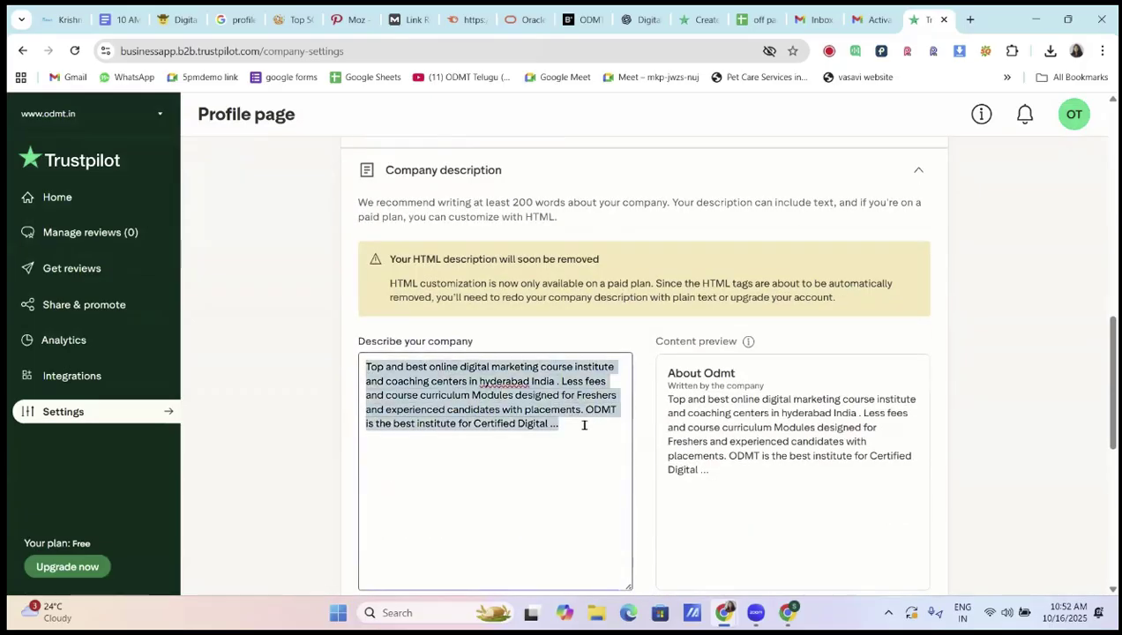
{"action": "left_click", "coordinate": [567, 420]}
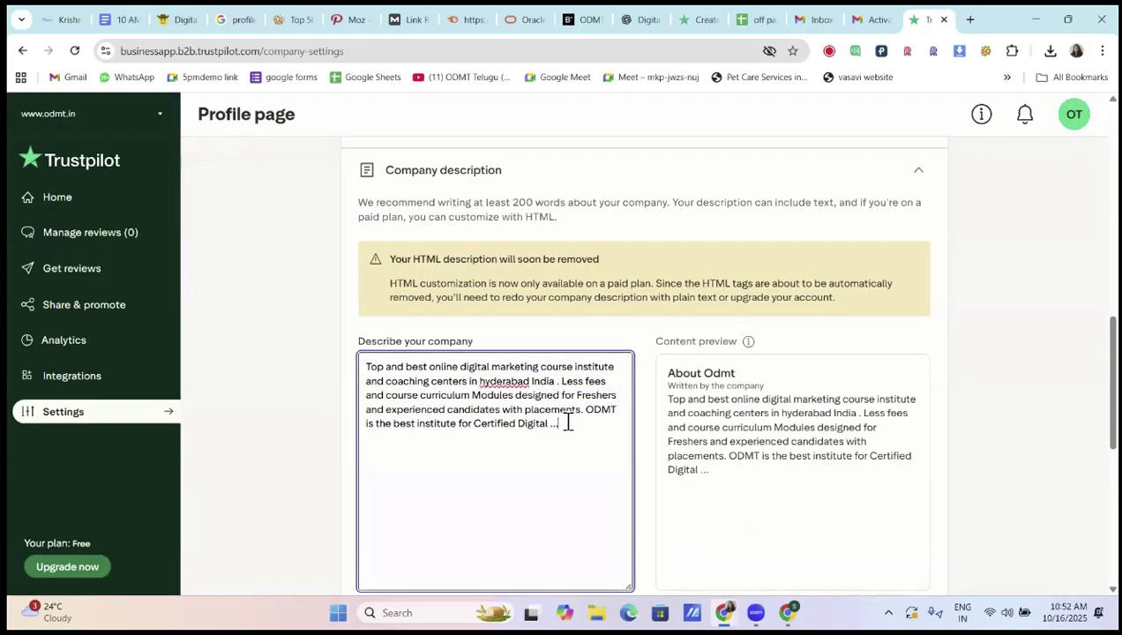
{"action": "scroll", "coordinate": [569, 415], "scroll_direction": "down", "scroll_amount": 1}
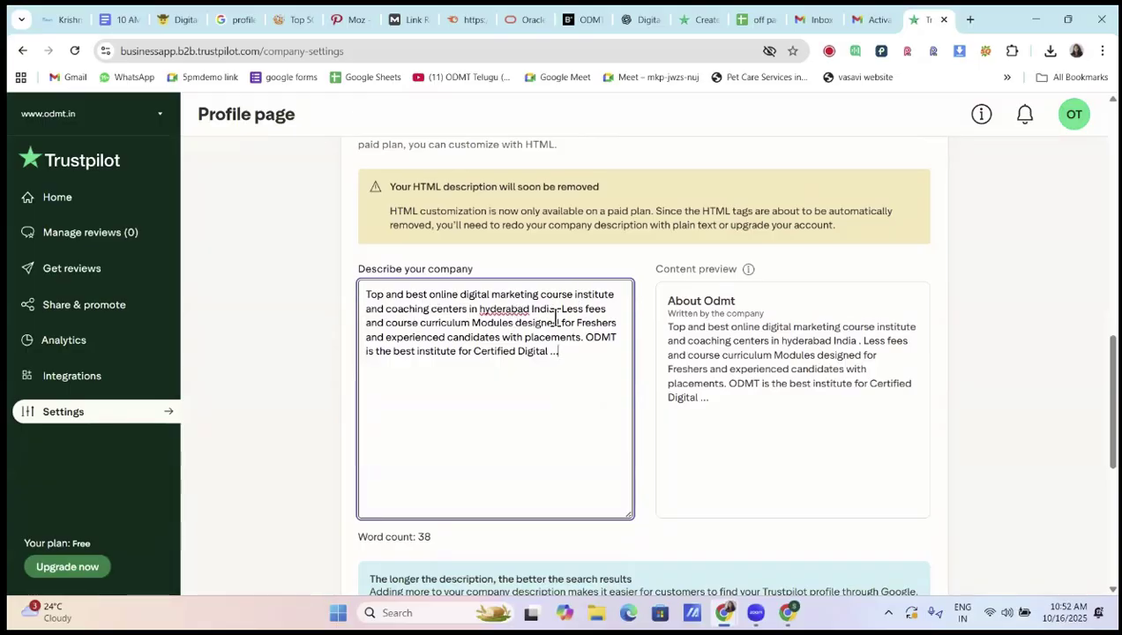
{"action": "left_click_drag", "start_coordinate": [575, 295], "coordinate": [552, 314]}
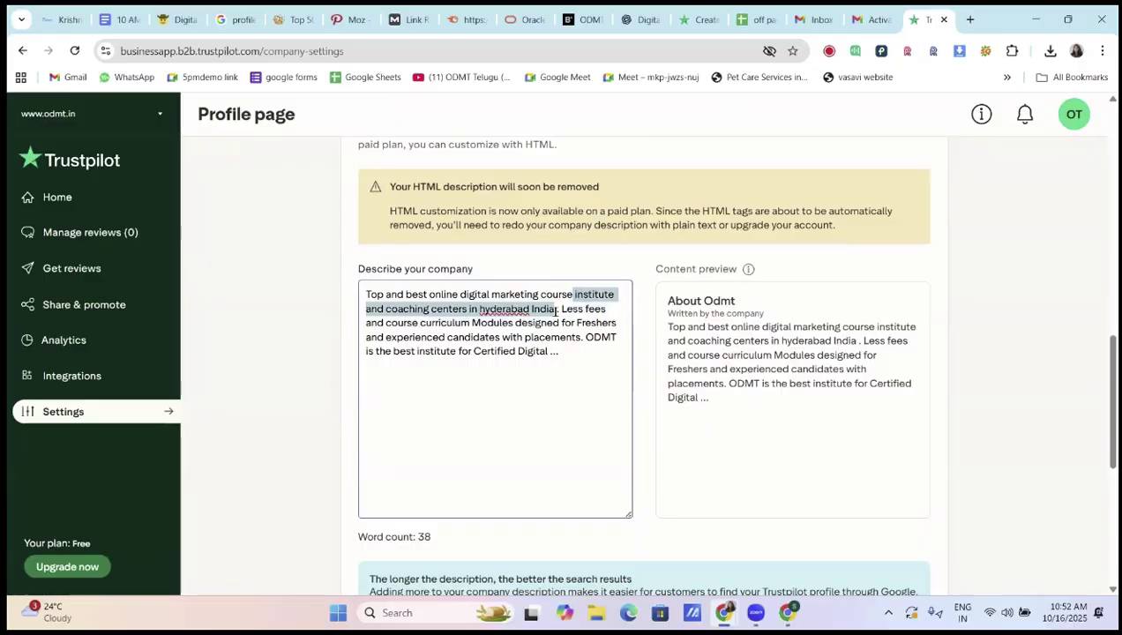
{"action": "key", "text": "BackSpace"}
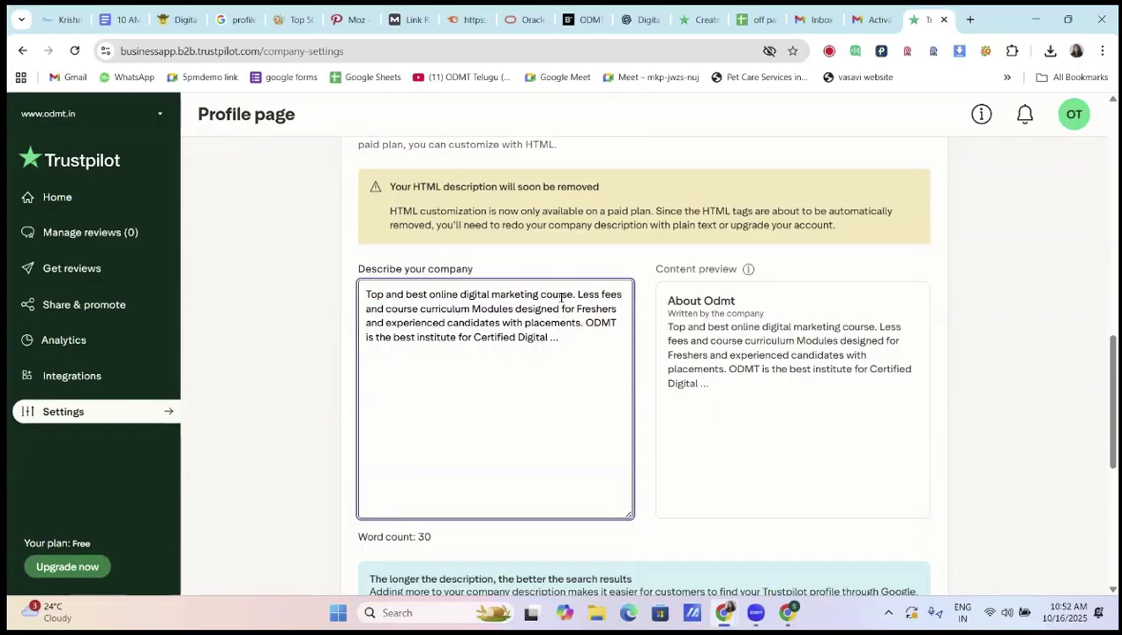
{"action": "left_click", "coordinate": [574, 297]}
{"action": "type", "text": "in Hyde"}
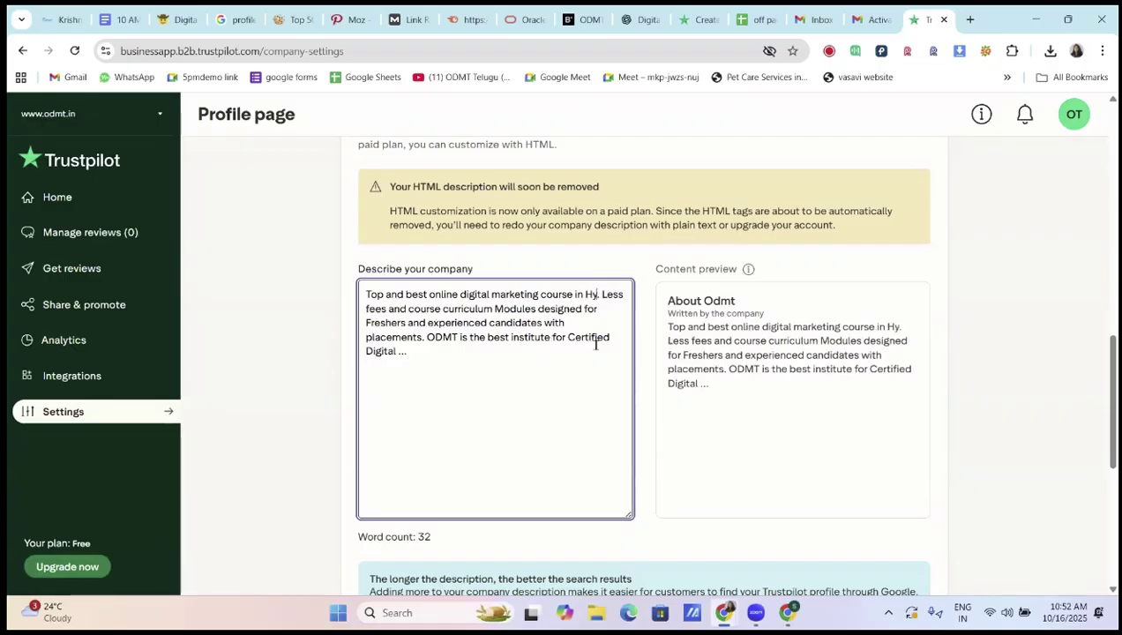
{"action": "type", "text": "rabad"}
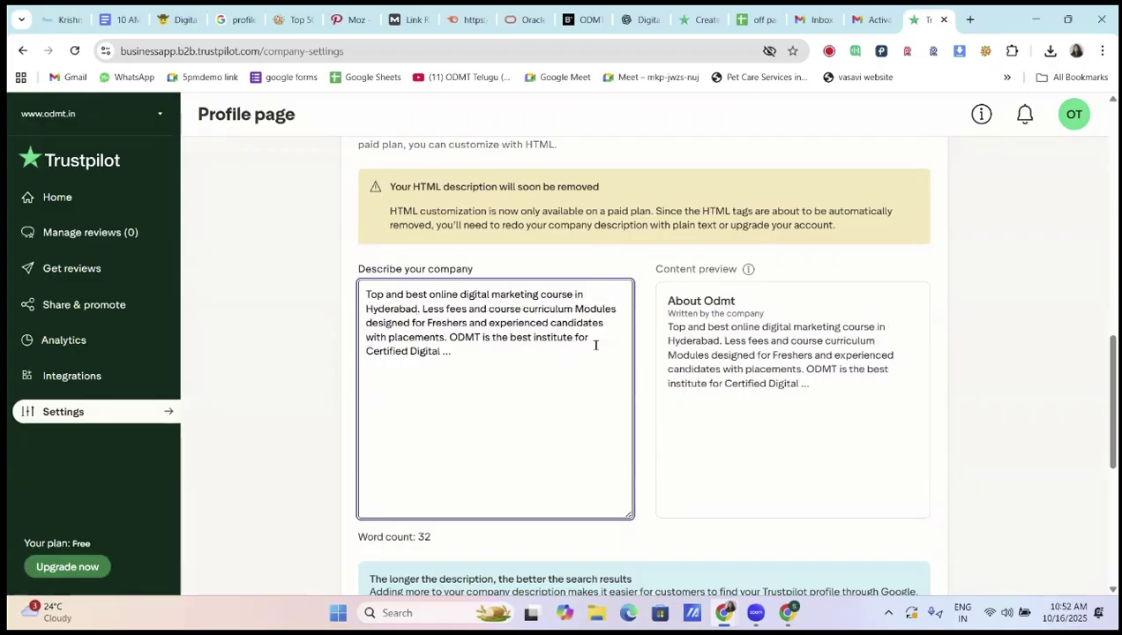
{"action": "scroll", "coordinate": [540, 378], "scroll_direction": "down", "scroll_amount": 3}
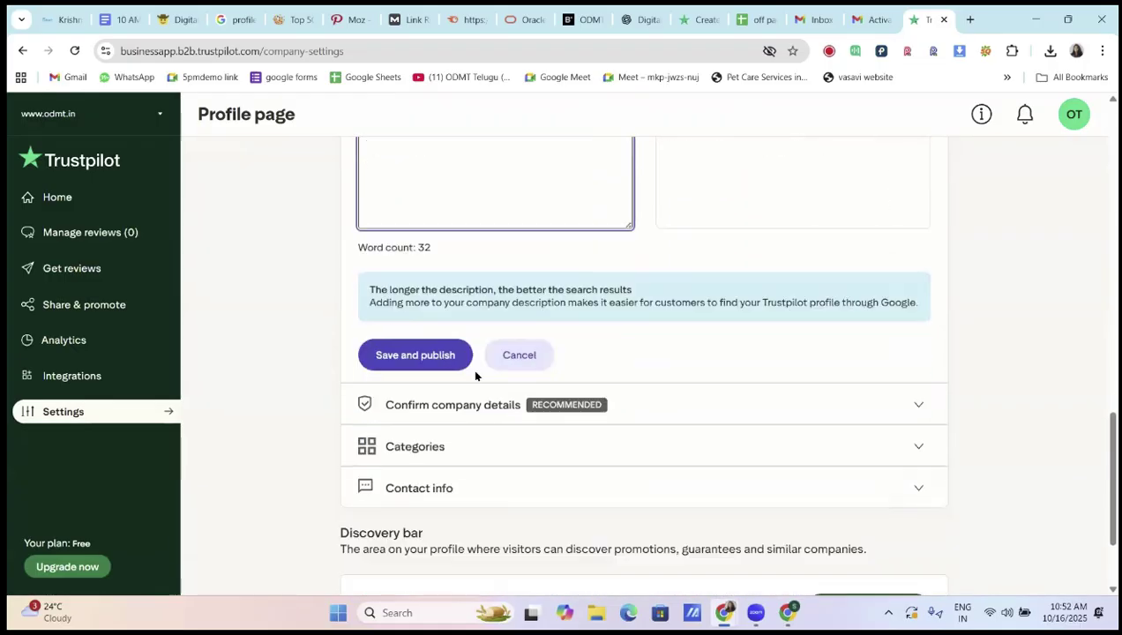
{"action": "left_click", "coordinate": [435, 353]}
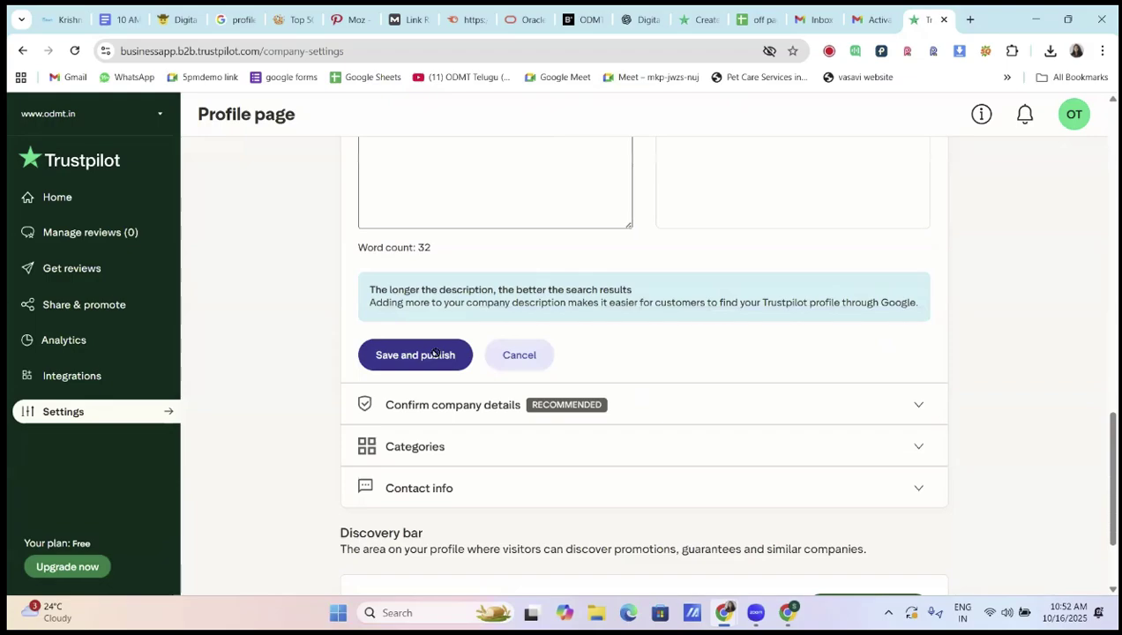
Expand the Confirm company details, Contact info and Categories sections of the Trustpilot profile settings
{"action": "left_click", "coordinate": [432, 408]}
{"action": "scroll", "coordinate": [600, 370], "scroll_direction": "down", "scroll_amount": 2}
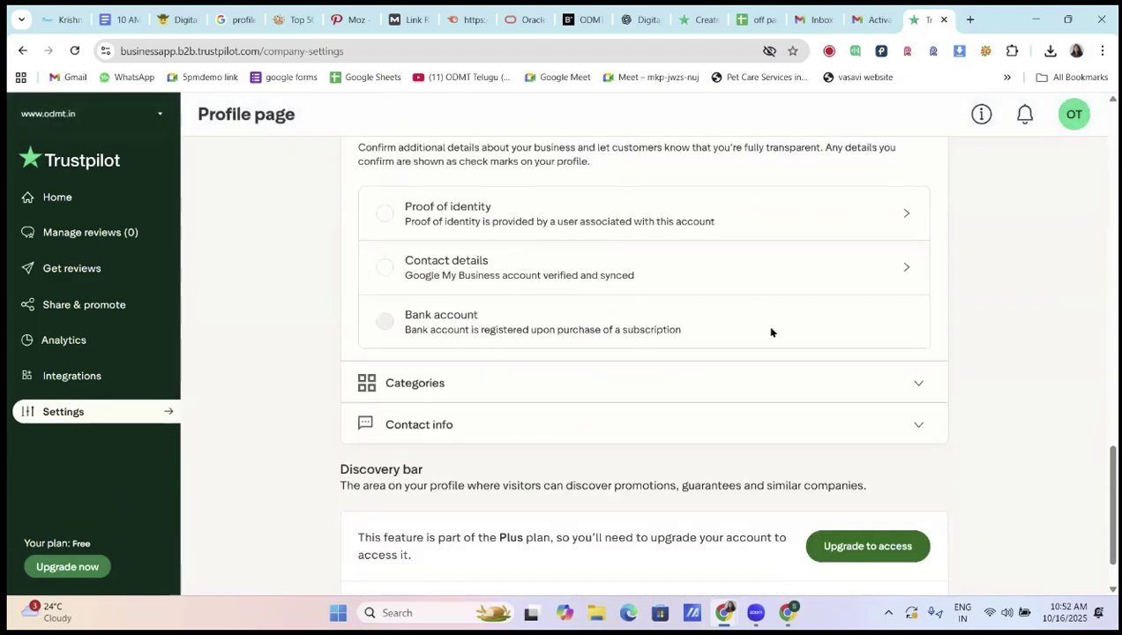
{"action": "left_click", "coordinate": [899, 275]}
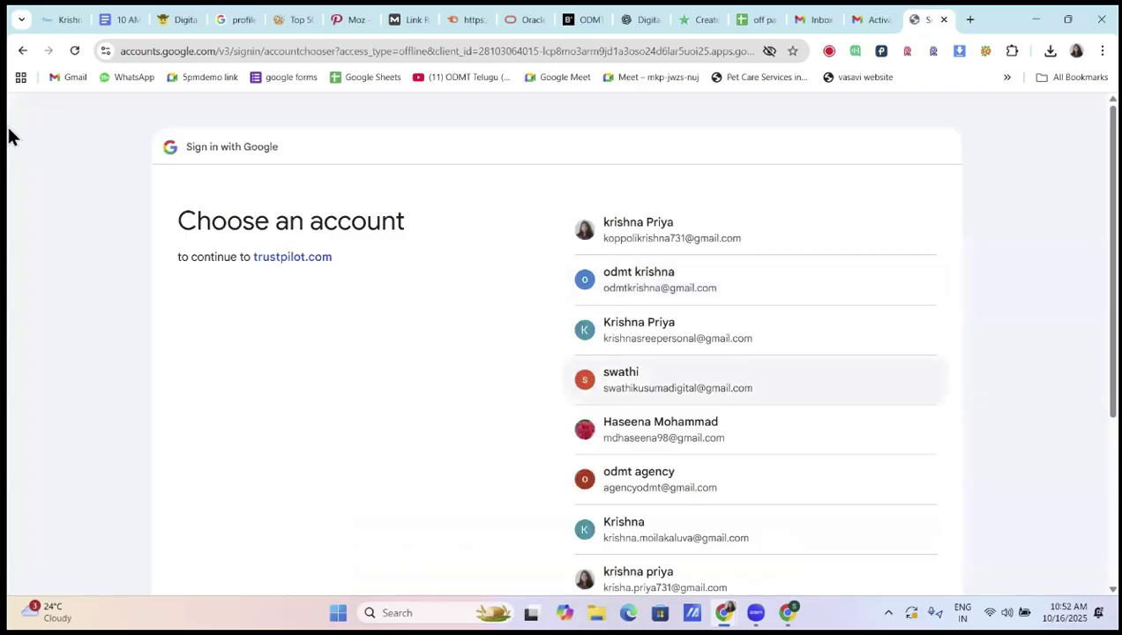
{"action": "left_click", "coordinate": [23, 51]}
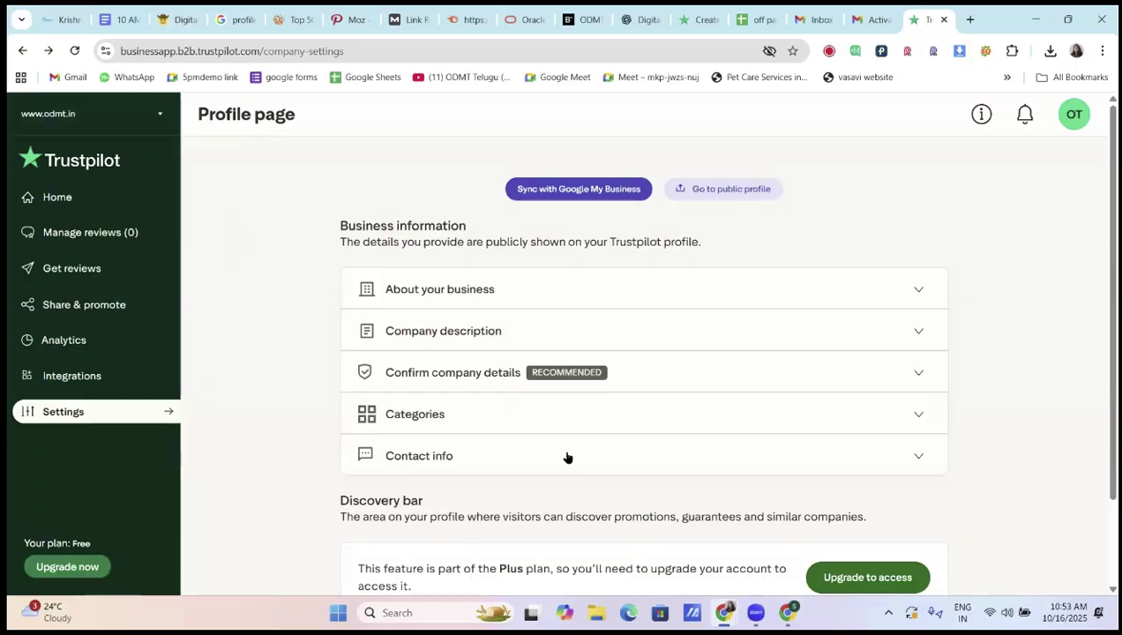
{"action": "left_click", "coordinate": [567, 457]}
{"action": "scroll", "coordinate": [566, 441], "scroll_direction": "down", "scroll_amount": 3}
{"action": "scroll", "coordinate": [528, 364], "scroll_direction": "down", "scroll_amount": 4}
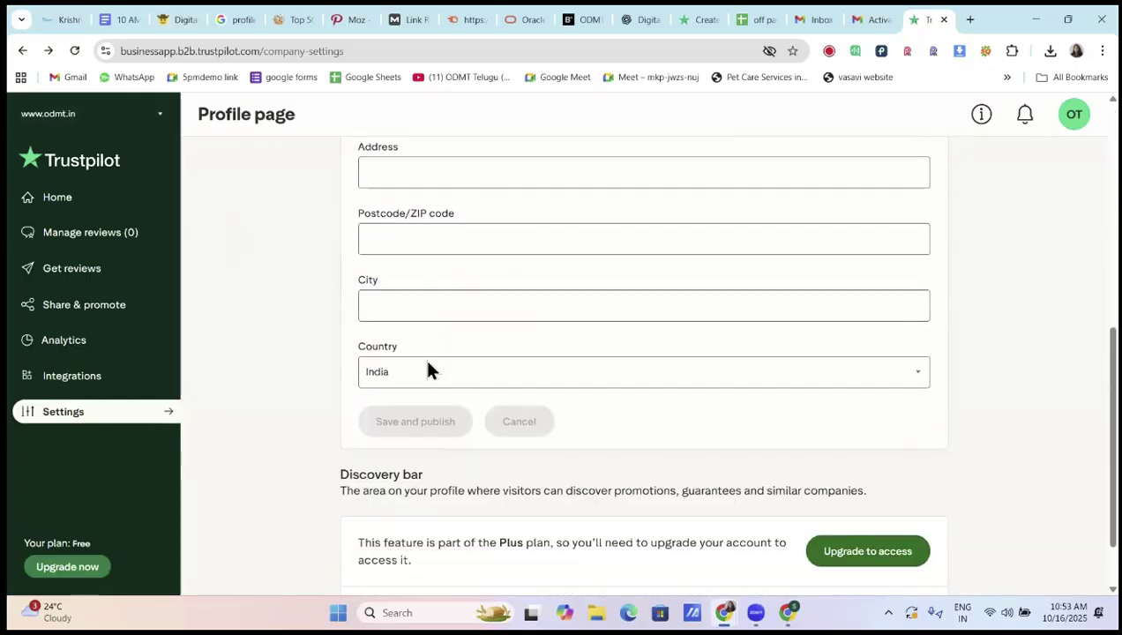
{"action": "scroll", "coordinate": [425, 366], "scroll_direction": "up", "scroll_amount": 5}
{"action": "left_click", "coordinate": [451, 273]}
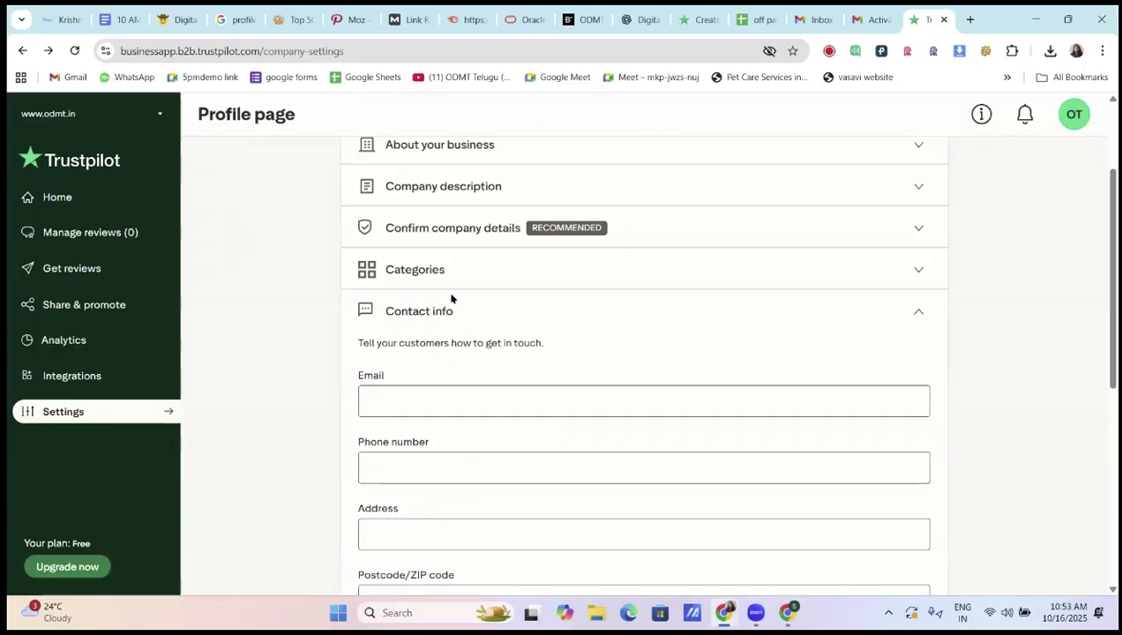
Check the logo, bio, username and website URL requirements in the 10 AM Notes, then return to Trustpilot
{"action": "left_click", "coordinate": [106, 19]}
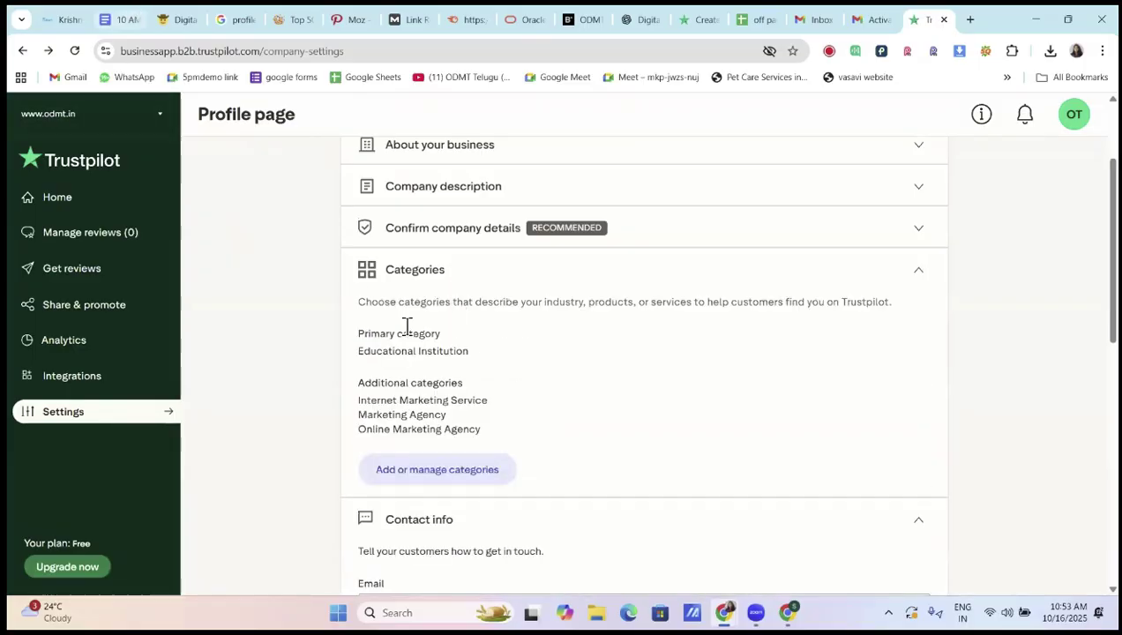
{"action": "left_click_drag", "start_coordinate": [402, 345], "coordinate": [646, 359]}
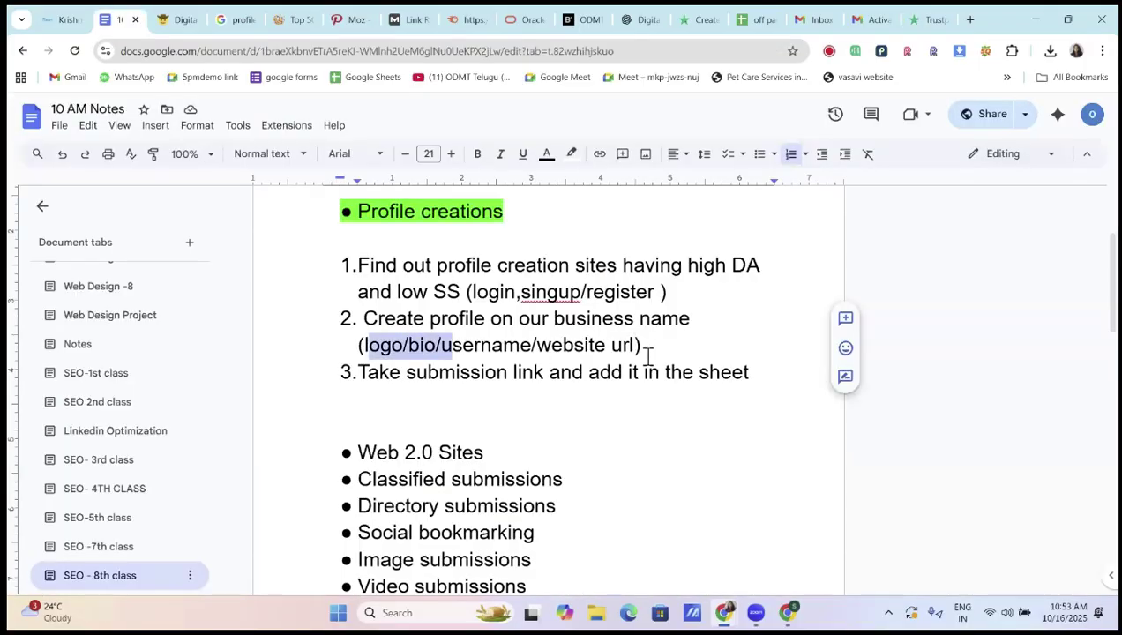
{"action": "left_click", "coordinate": [682, 339]}
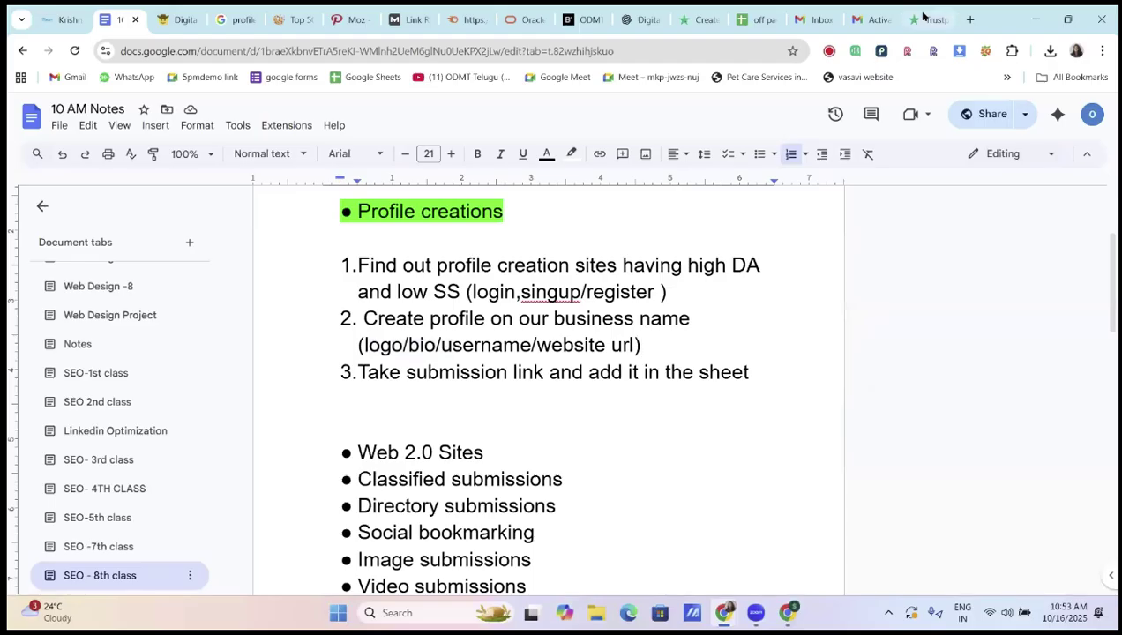
{"action": "key", "text": "ctrl+9"}
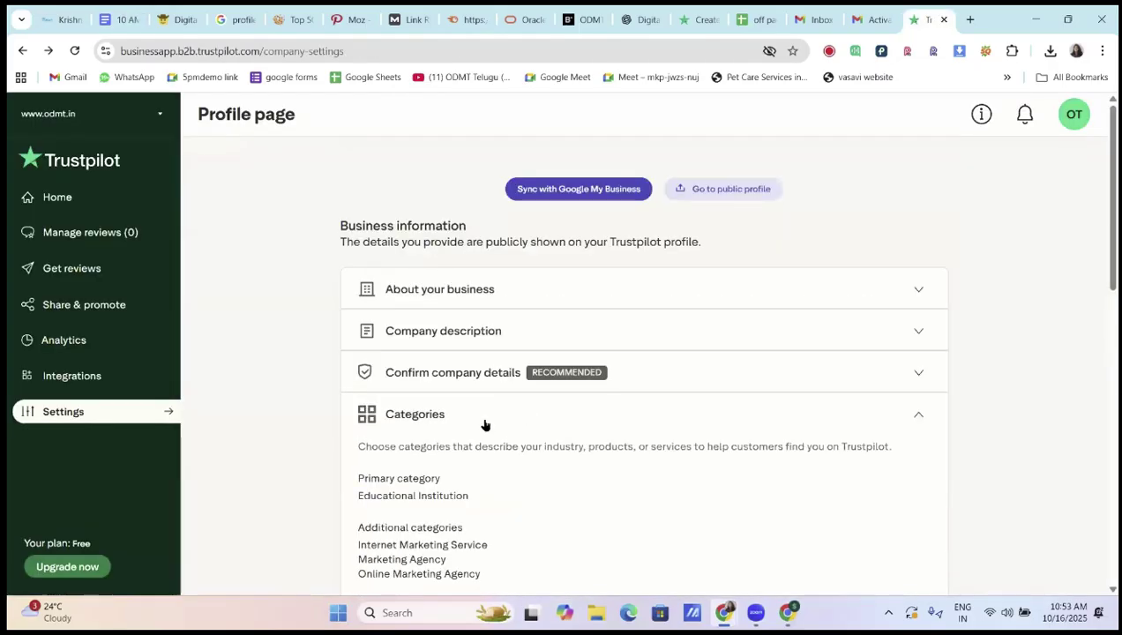
{"action": "left_click", "coordinate": [757, 394]}
{"action": "scroll", "coordinate": [757, 394], "scroll_direction": "down", "scroll_amount": 1}
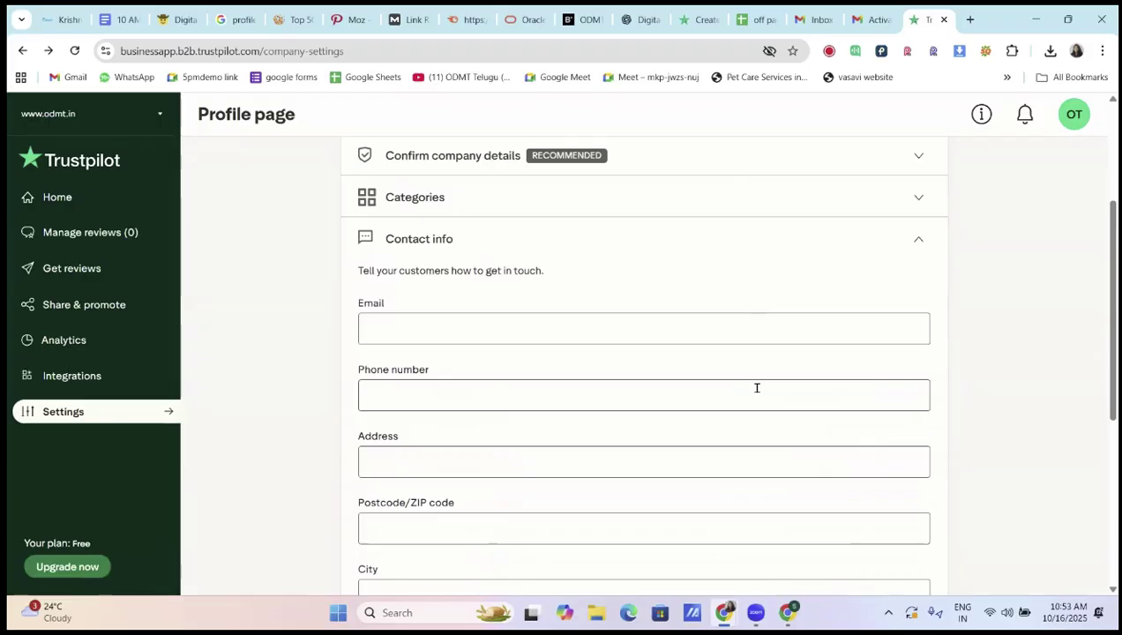
{"action": "scroll", "coordinate": [757, 389], "scroll_direction": "up", "scroll_amount": 2}
{"action": "scroll", "coordinate": [757, 395], "scroll_direction": "up", "scroll_amount": 1}
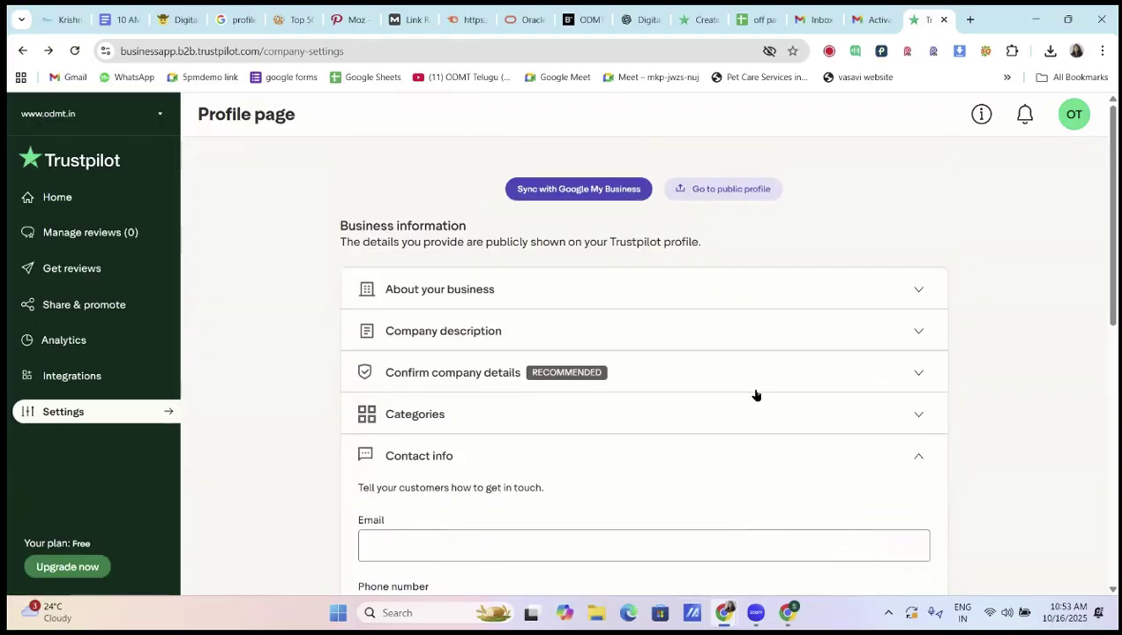
Open Odmt's public Trustpilot profile and copy its web address
{"action": "left_click", "coordinate": [754, 192]}
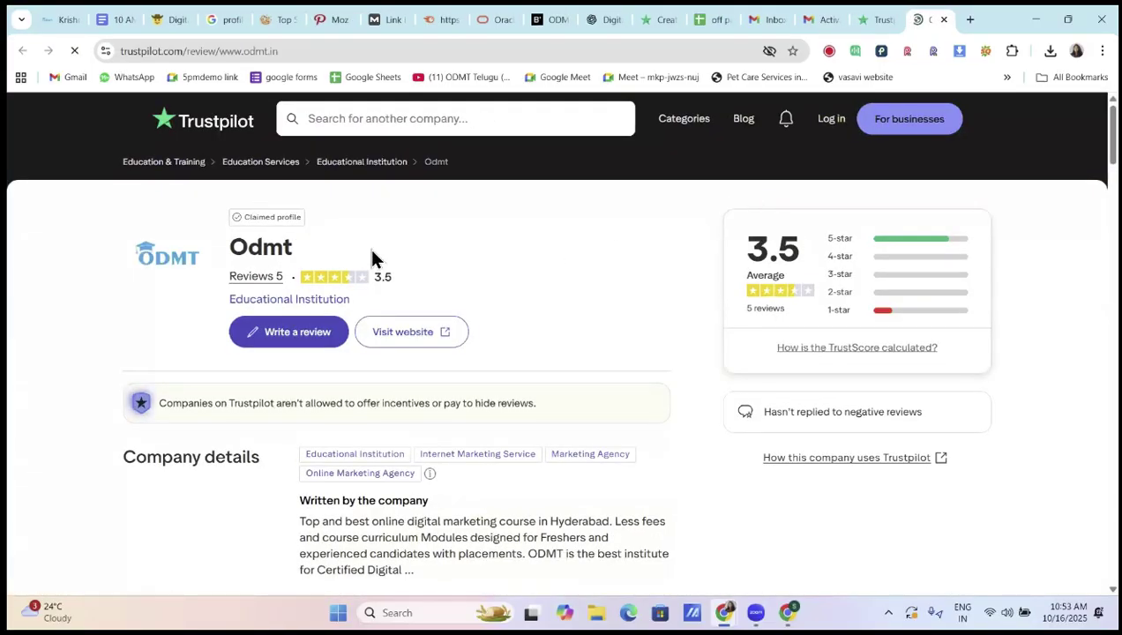
{"action": "left_click", "coordinate": [305, 51]}
{"action": "key", "text": "ctrl+c"}
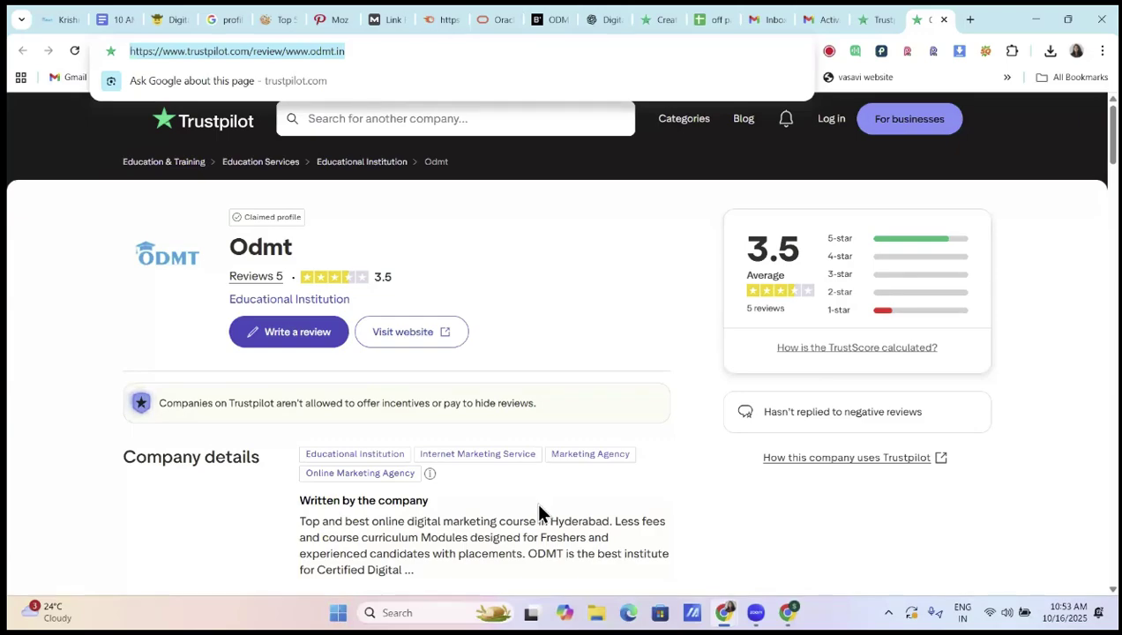
{"action": "scroll", "coordinate": [540, 507], "scroll_direction": "down", "scroll_amount": 2}
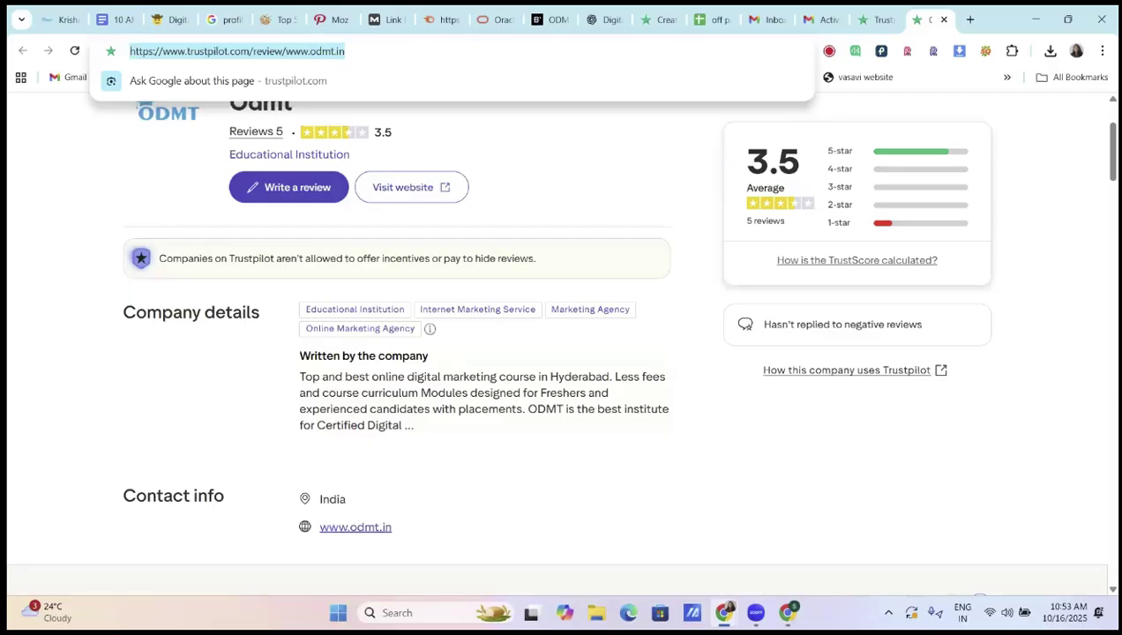
{"action": "key", "text": "alt+Tab"}
Load the copied Odmt Trustpilot profile URL in the incognito window and look over the page
{"action": "left_click", "coordinate": [388, 20]}
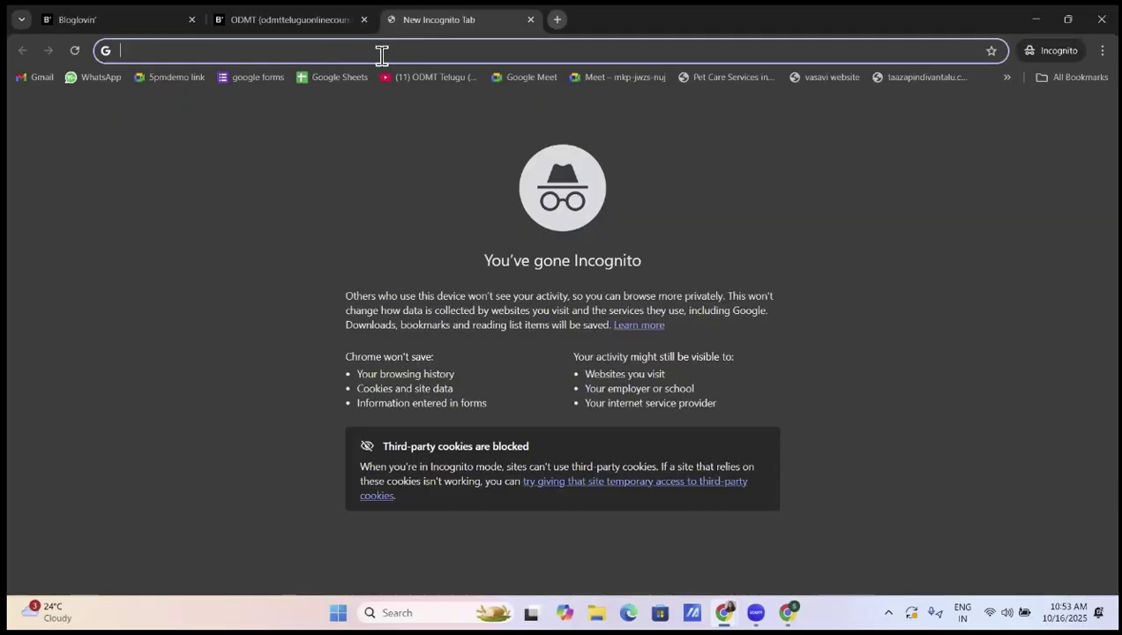
{"action": "key", "text": "ctrl+v"}
{"action": "key", "text": "Return"}
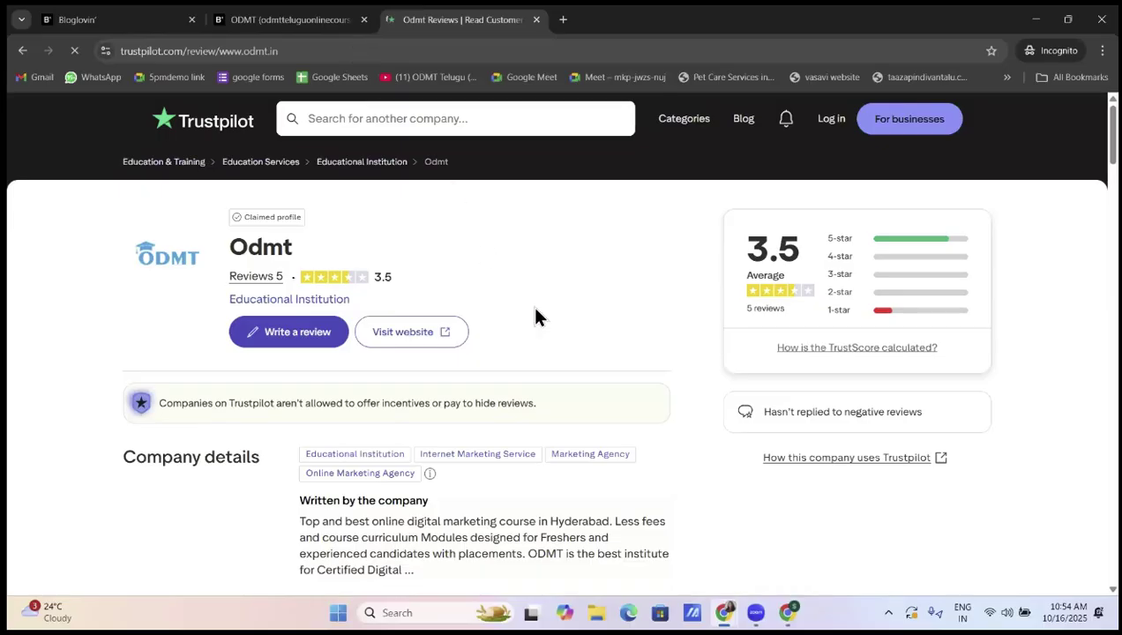
{"action": "scroll", "coordinate": [535, 309], "scroll_direction": "down", "scroll_amount": 1}
{"action": "scroll", "coordinate": [535, 311], "scroll_direction": "down", "scroll_amount": 5}
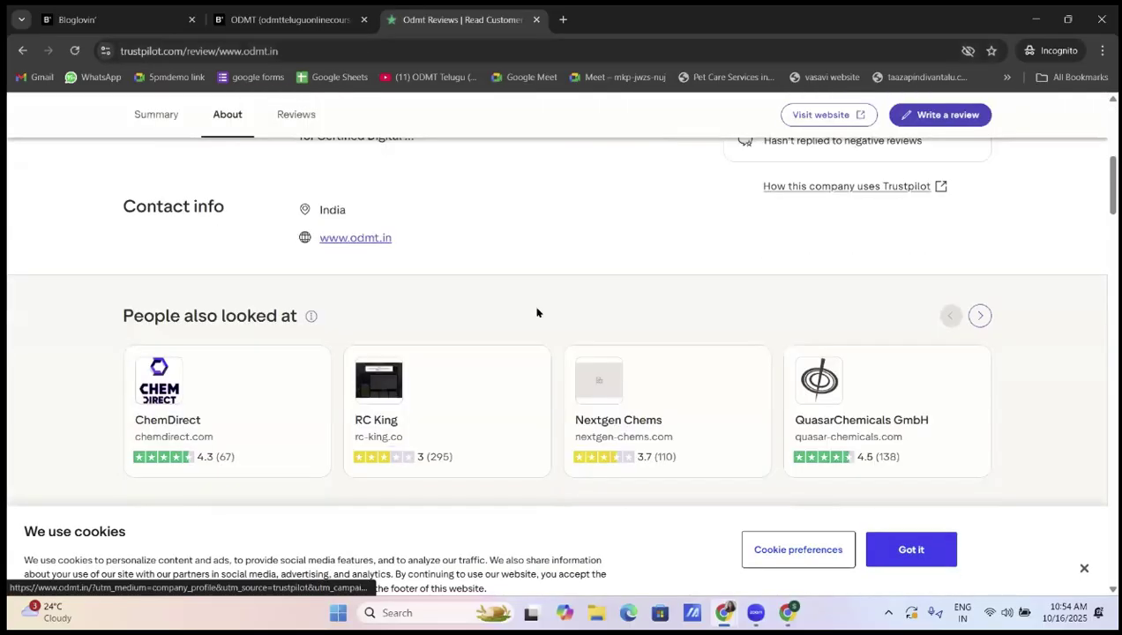
{"action": "scroll", "coordinate": [535, 311], "scroll_direction": "up", "scroll_amount": 6}
{"action": "scroll", "coordinate": [537, 309], "scroll_direction": "down", "scroll_amount": 1}
{"action": "scroll", "coordinate": [537, 313], "scroll_direction": "down", "scroll_amount": 3}
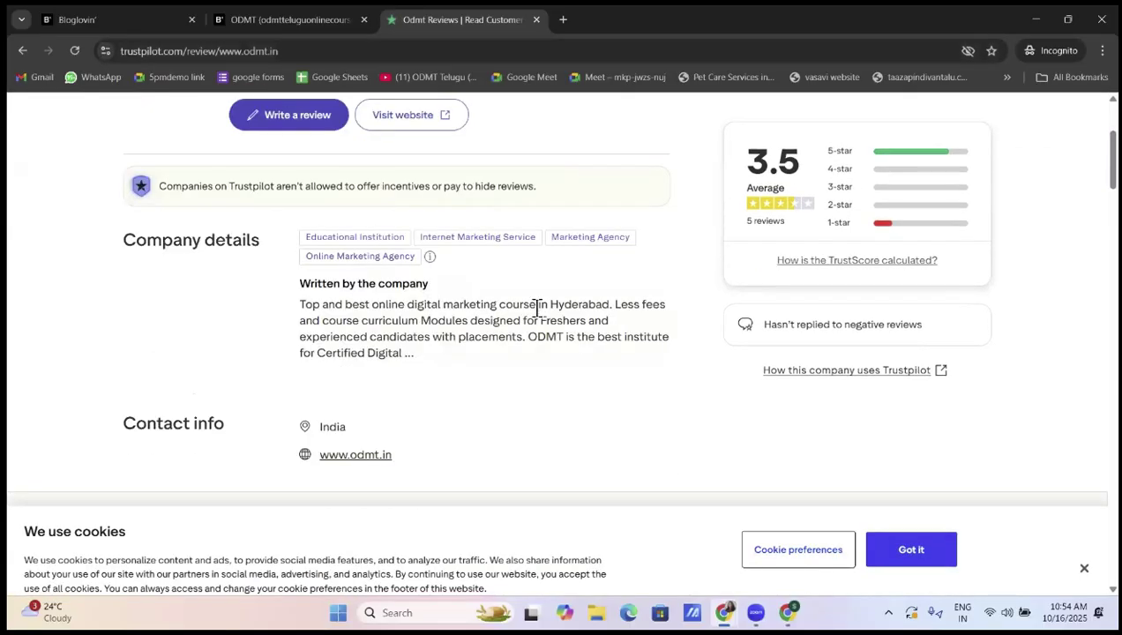
{"action": "scroll", "coordinate": [522, 316], "scroll_direction": "down", "scroll_amount": 3}
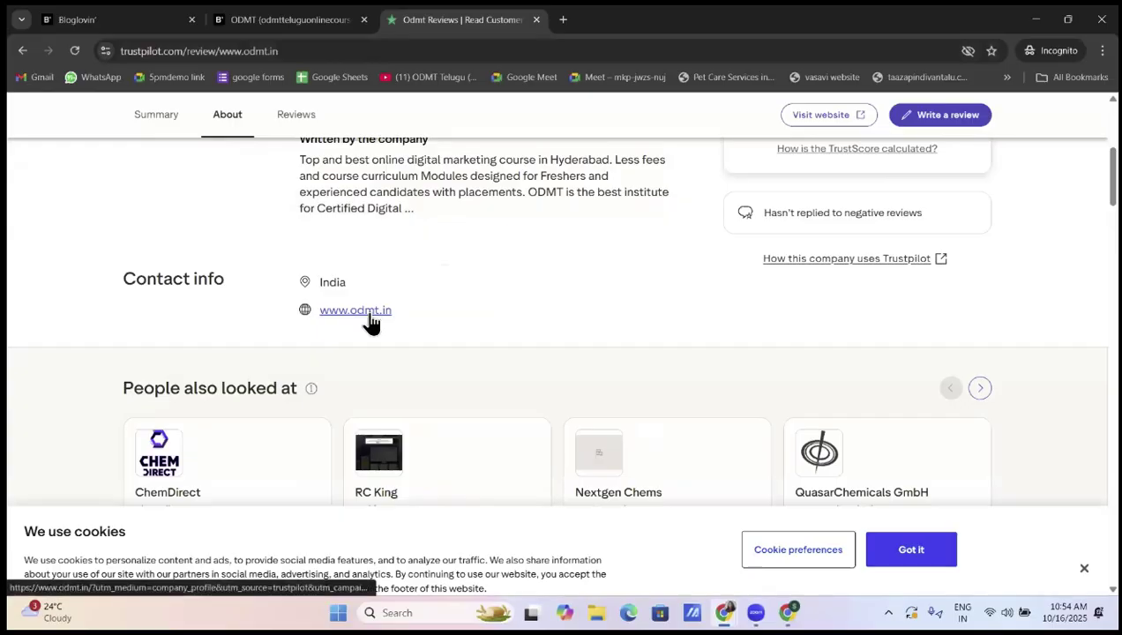
{"action": "left_click", "coordinate": [371, 316]}
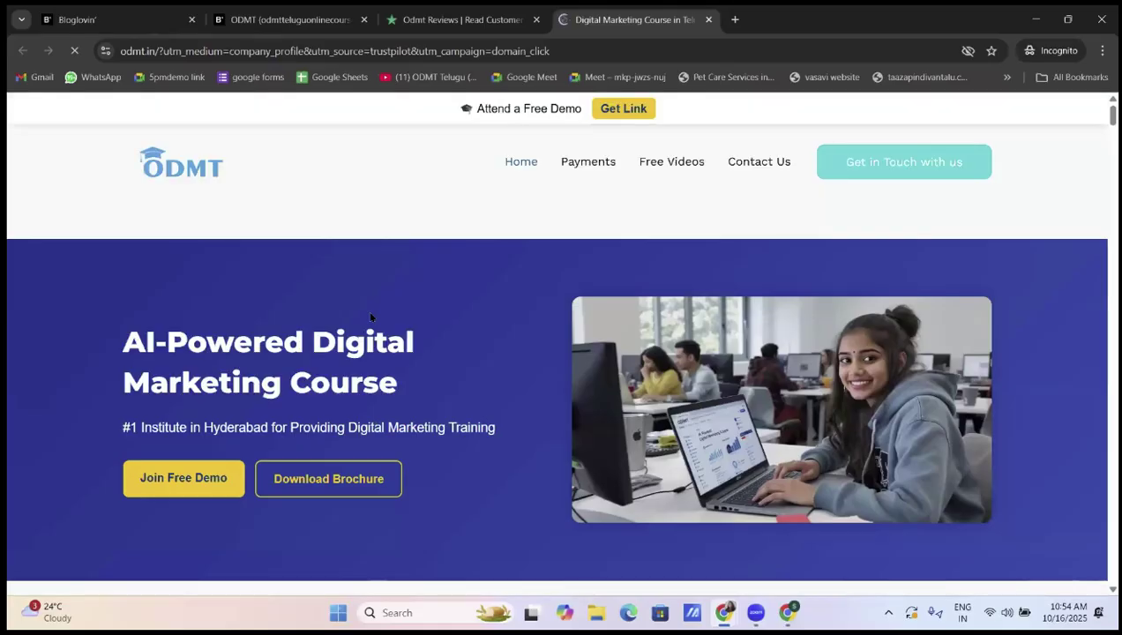
{"action": "scroll", "coordinate": [370, 316], "scroll_direction": "down", "scroll_amount": 7}
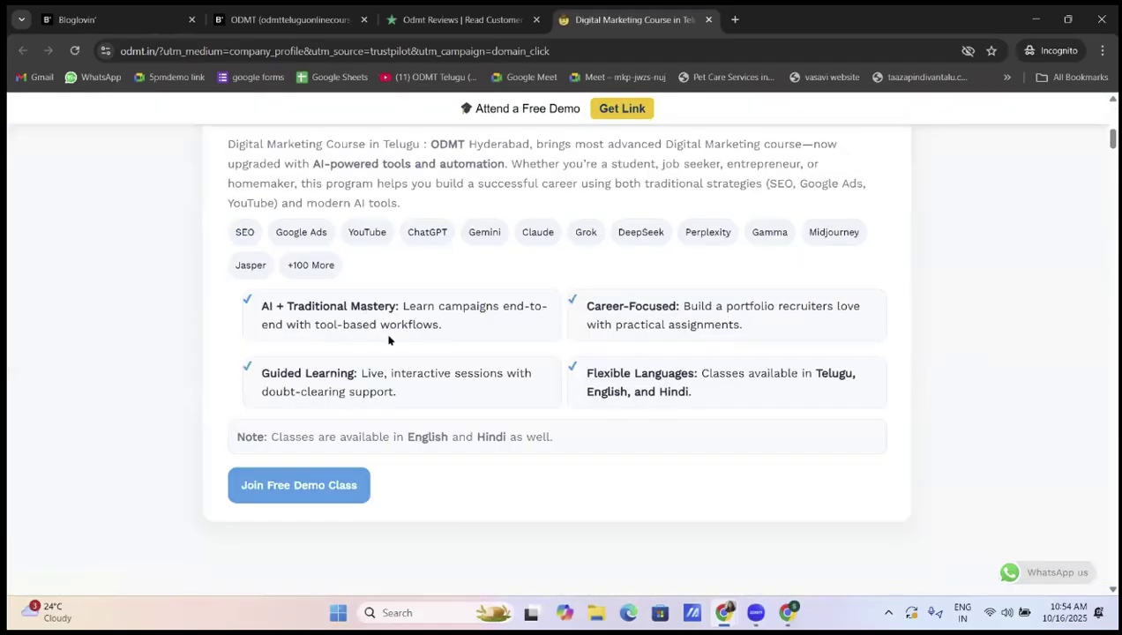
{"action": "scroll", "coordinate": [388, 340], "scroll_direction": "up", "scroll_amount": 6}
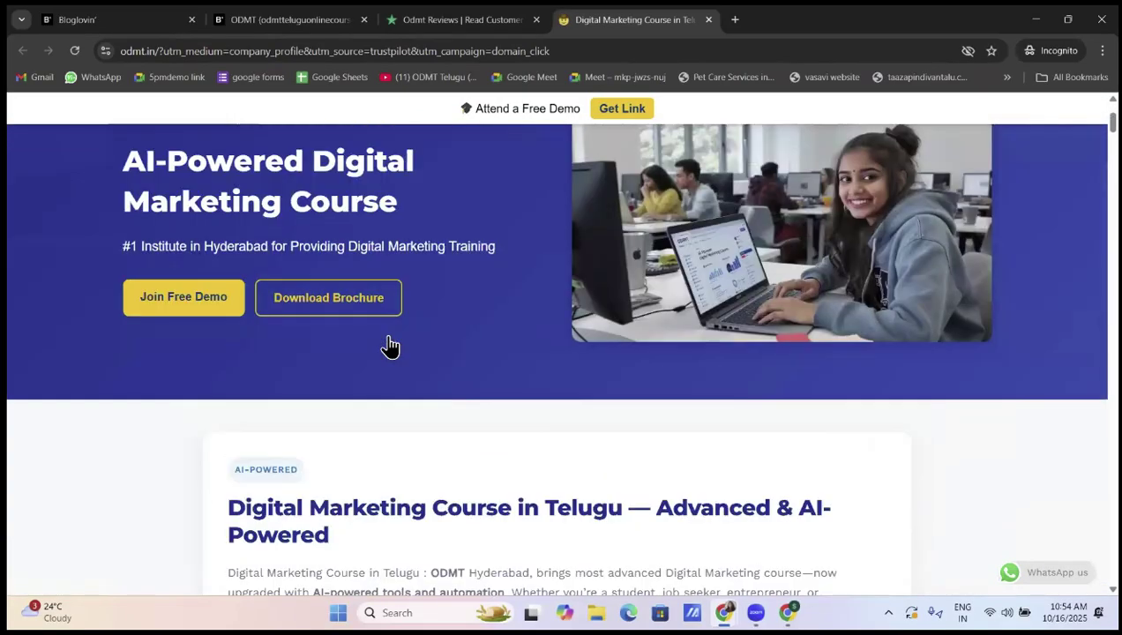
{"action": "scroll", "coordinate": [390, 344], "scroll_direction": "down", "scroll_amount": 8}
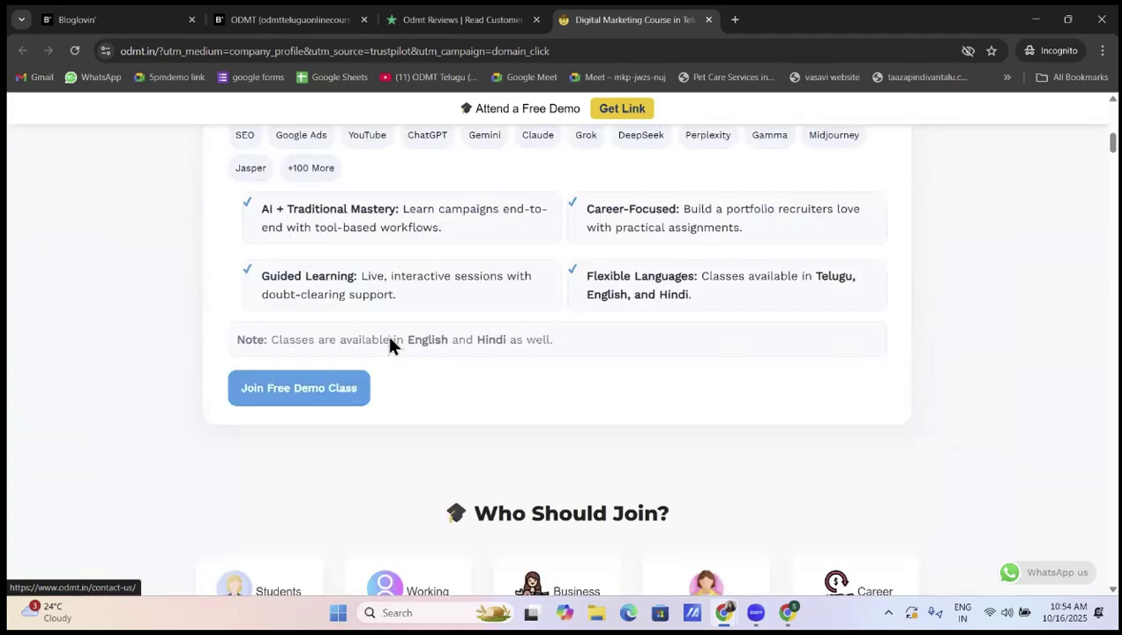
{"action": "scroll", "coordinate": [390, 345], "scroll_direction": "down", "scroll_amount": 9}
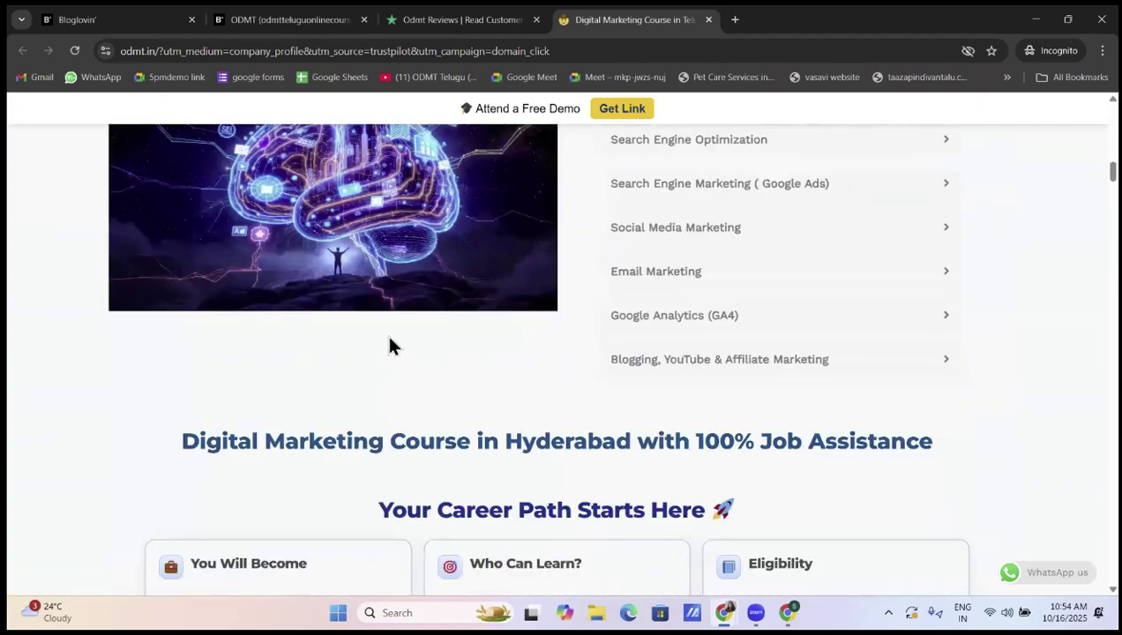
{"action": "scroll", "coordinate": [391, 344], "scroll_direction": "down", "scroll_amount": 5}
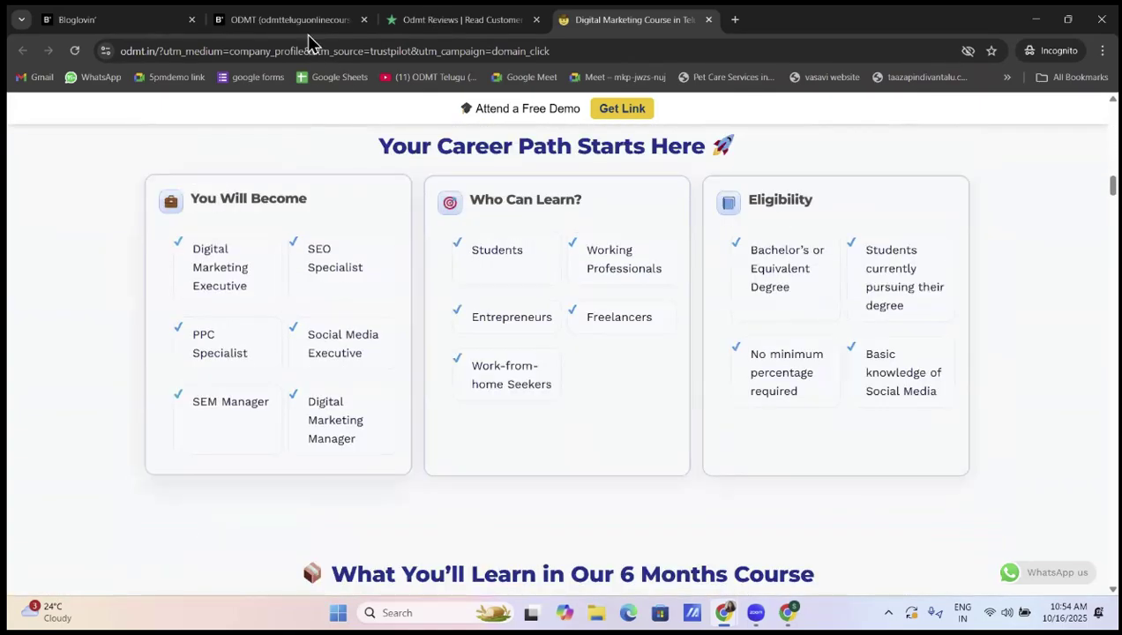
Cycle back through the incognito tabs and bring the regular Chrome window to the front
{"action": "key", "text": "ctrl+shift+Tab"}
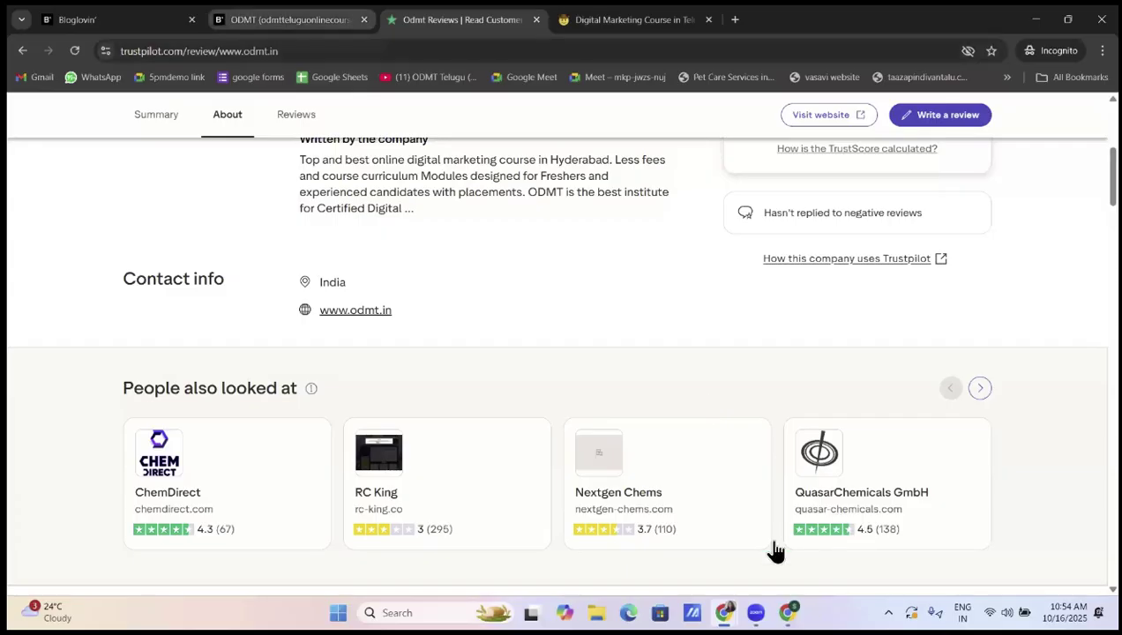
{"action": "key", "text": "ctrl+shift+Tab"}
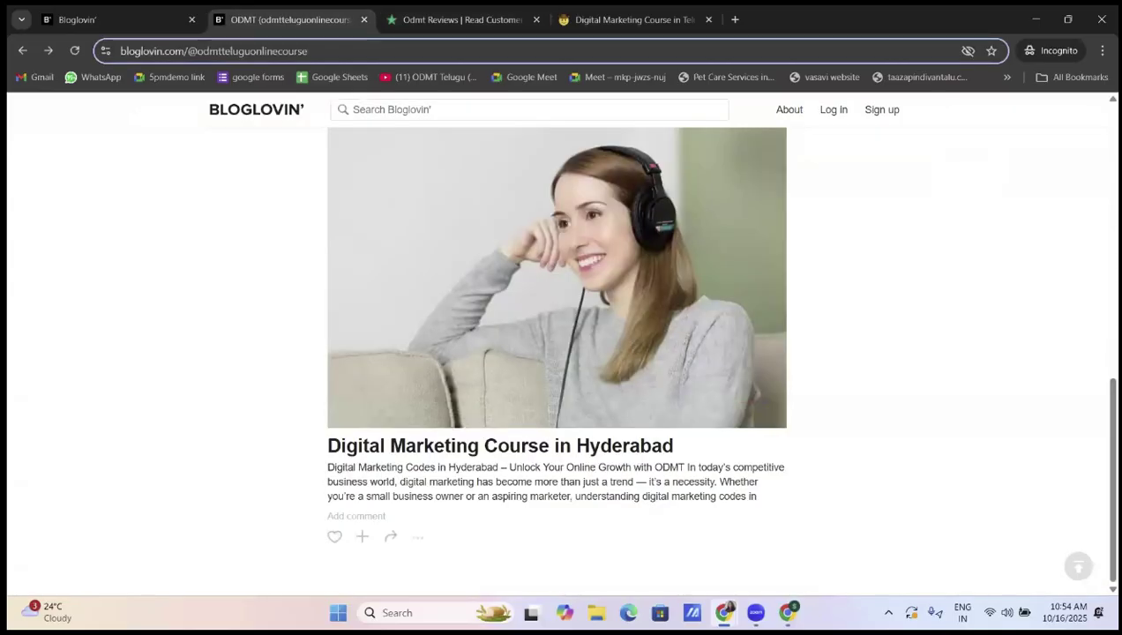
{"action": "left_click", "coordinate": [725, 613]}
{"action": "left_click", "coordinate": [644, 534]}
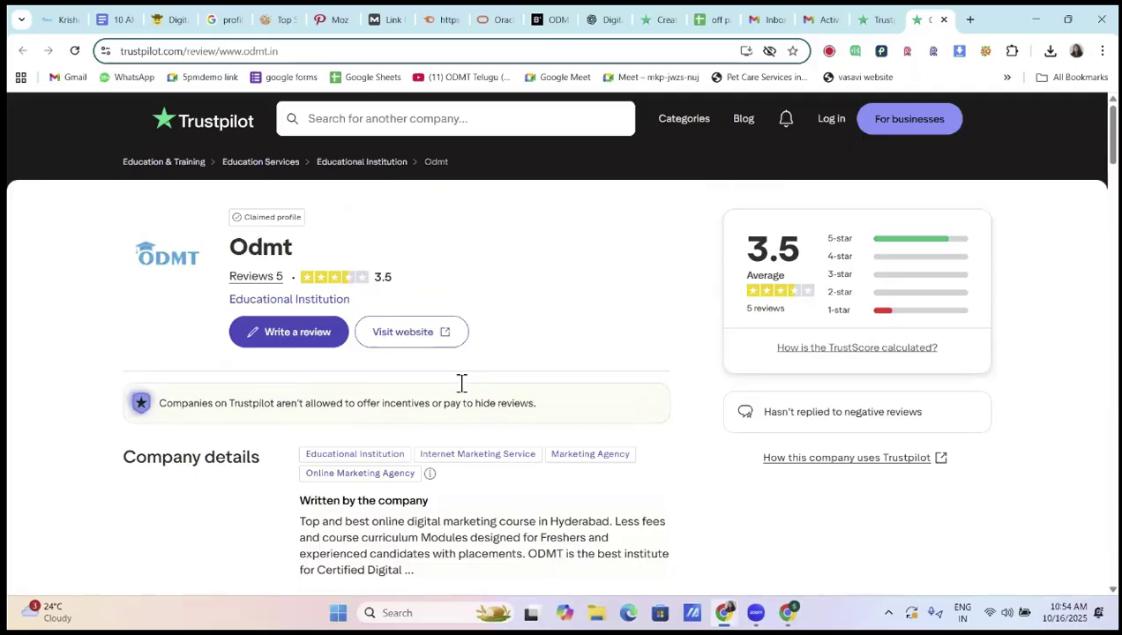
Enter serial number 2 in A4 and fill 'profile creation' down from B3 into B4
{"action": "left_click", "coordinate": [700, 28]}
{"action": "left_click", "coordinate": [720, 327]}
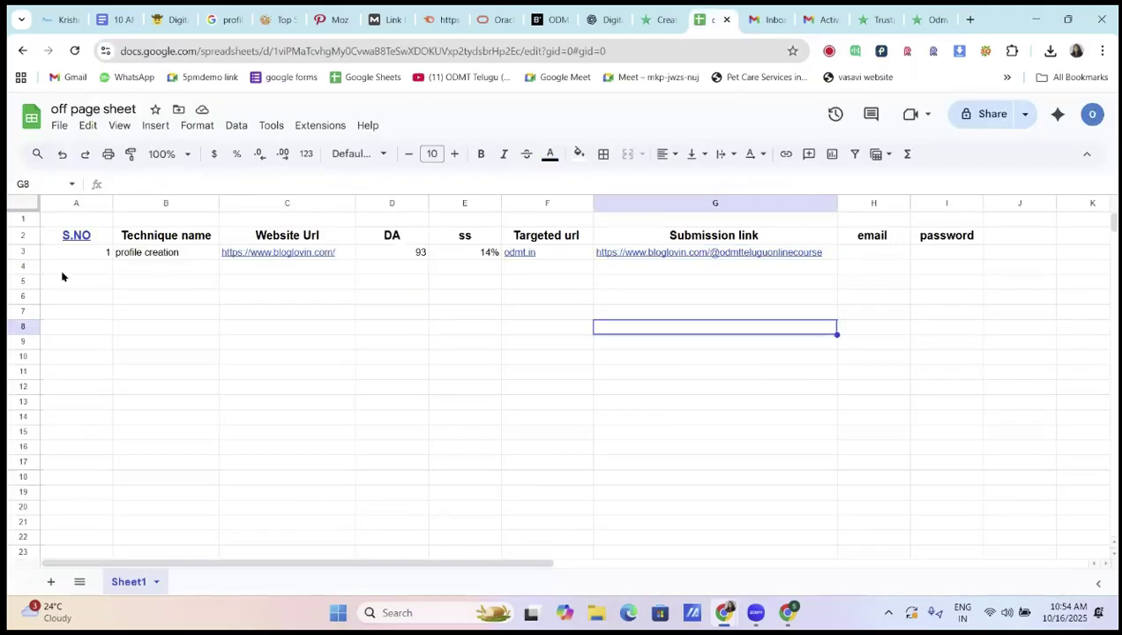
{"action": "left_click", "coordinate": [105, 270]}
{"action": "type", "text": "2"}
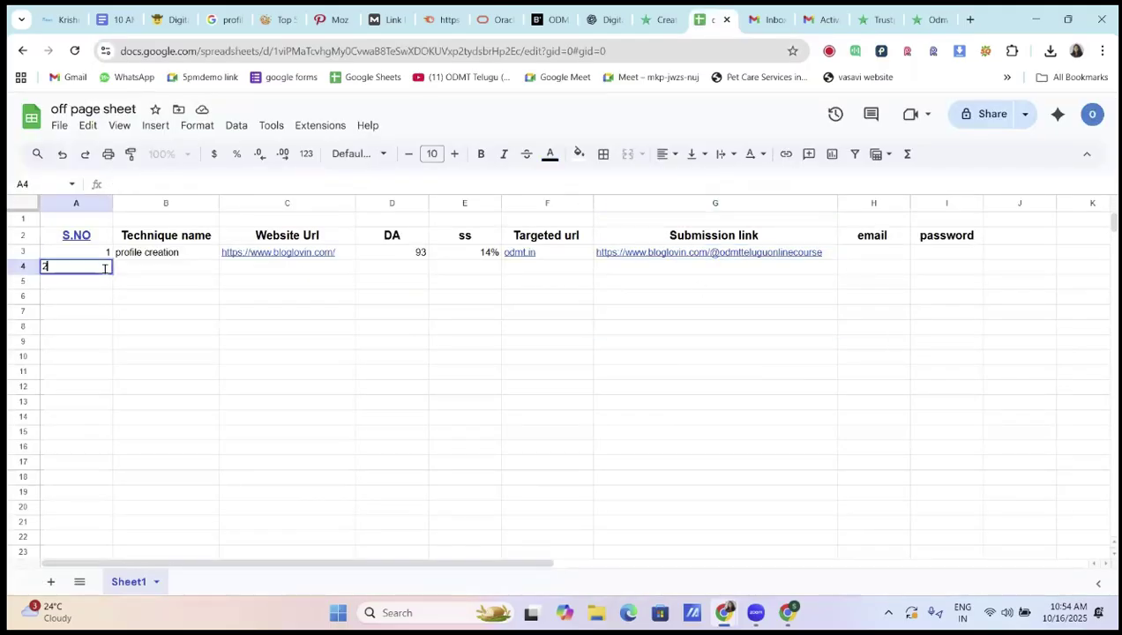
{"action": "key", "text": "Tab"}
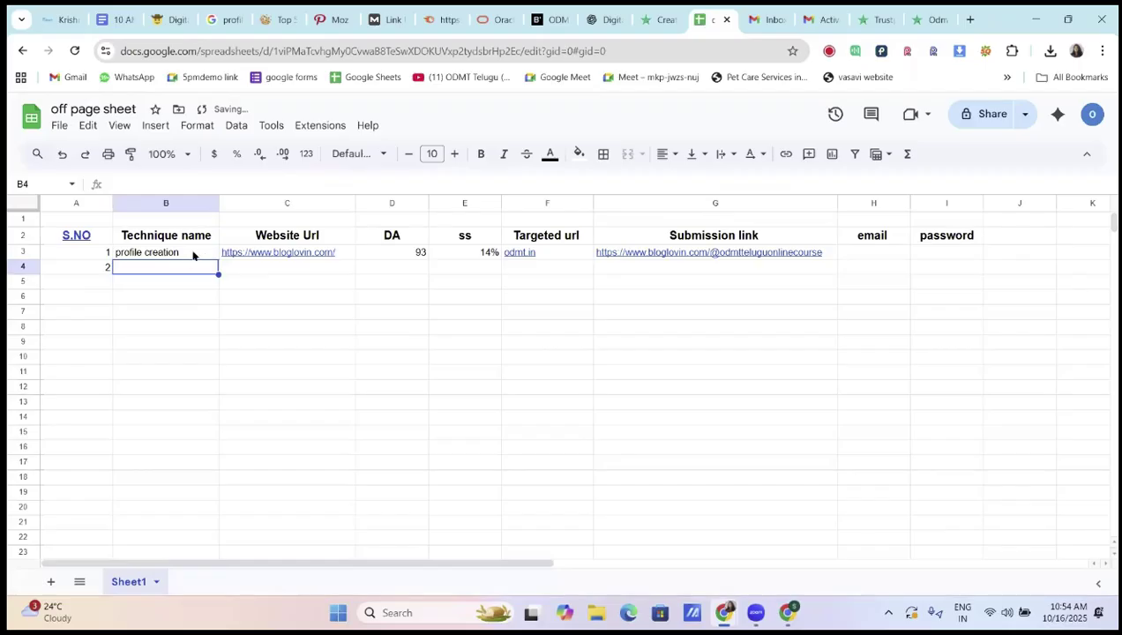
{"action": "left_click", "coordinate": [211, 256]}
{"action": "left_click_drag", "start_coordinate": [217, 260], "coordinate": [218, 270]}
{"action": "left_click", "coordinate": [247, 275]}
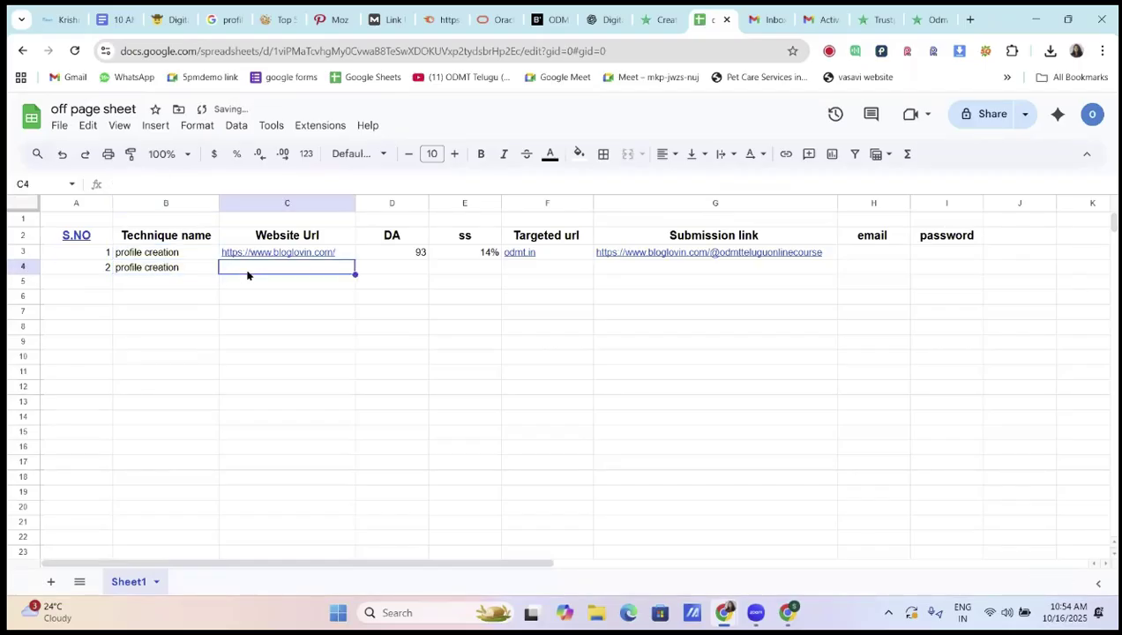
{"action": "left_click", "coordinate": [873, 22]}
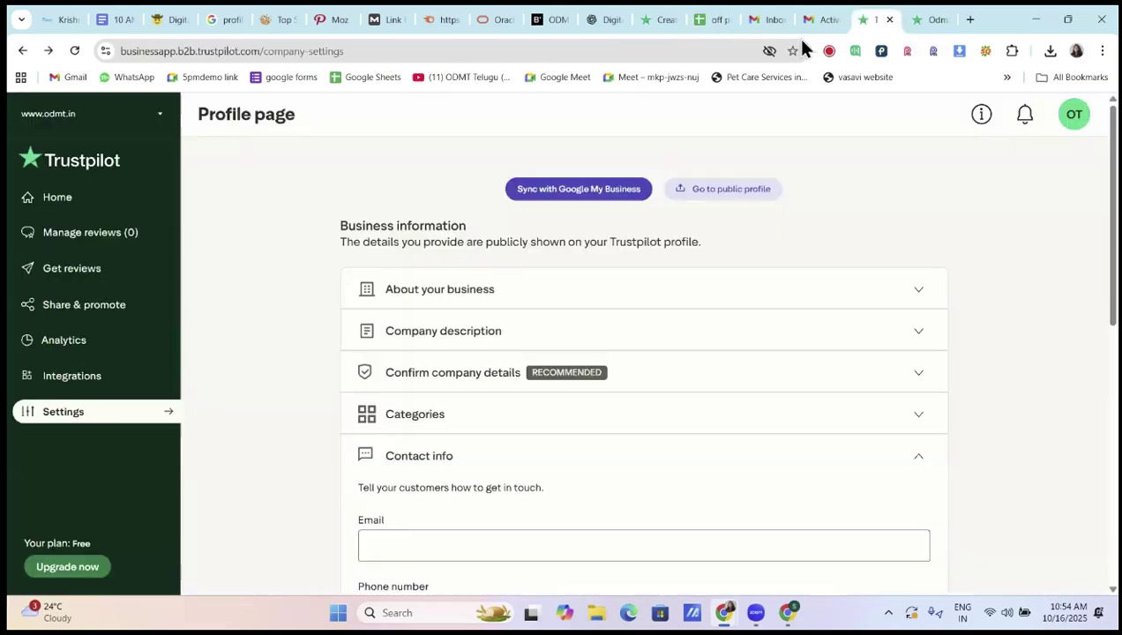
{"action": "key", "text": "ctrl+Tab"}
{"action": "left_click_drag", "start_coordinate": [185, 50], "coordinate": [109, 51]}
{"action": "key", "text": "ctrl+c"}
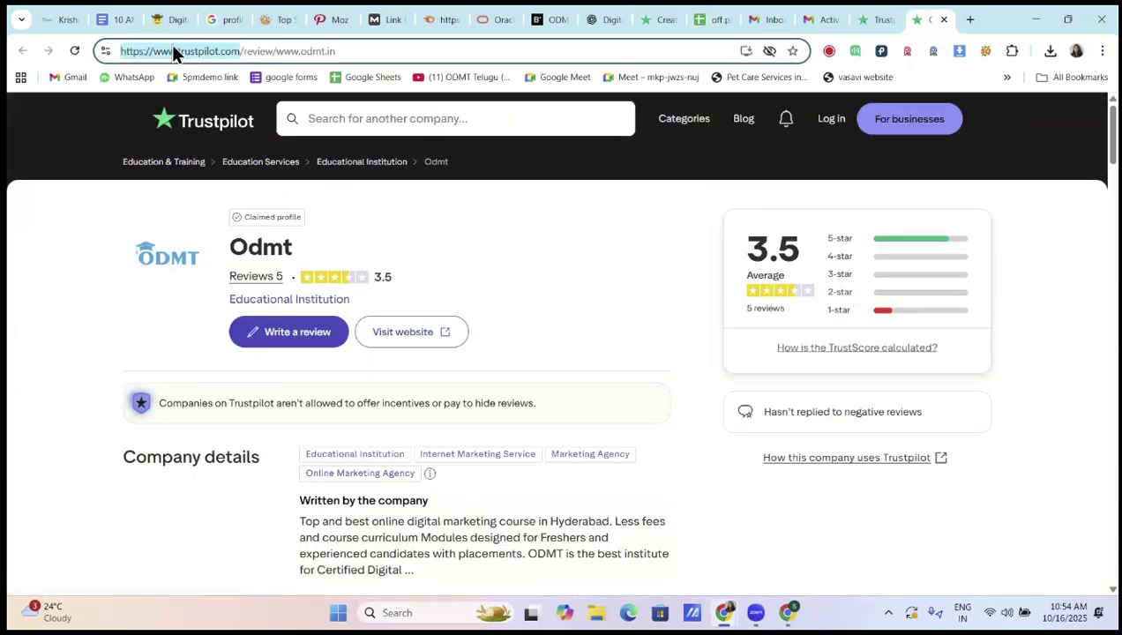
{"action": "left_click", "coordinate": [711, 20]}
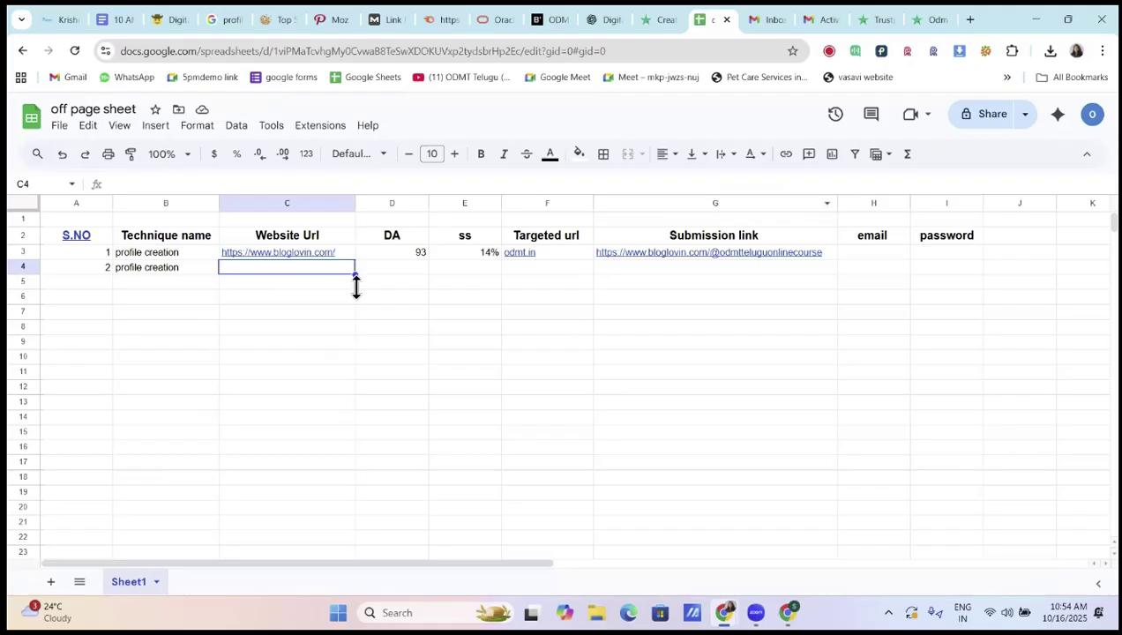
{"action": "key", "text": "ctrl+v"}
{"action": "left_click", "coordinate": [419, 269]}
{"action": "type", "text": "93"}
{"action": "key", "text": "Tab"}
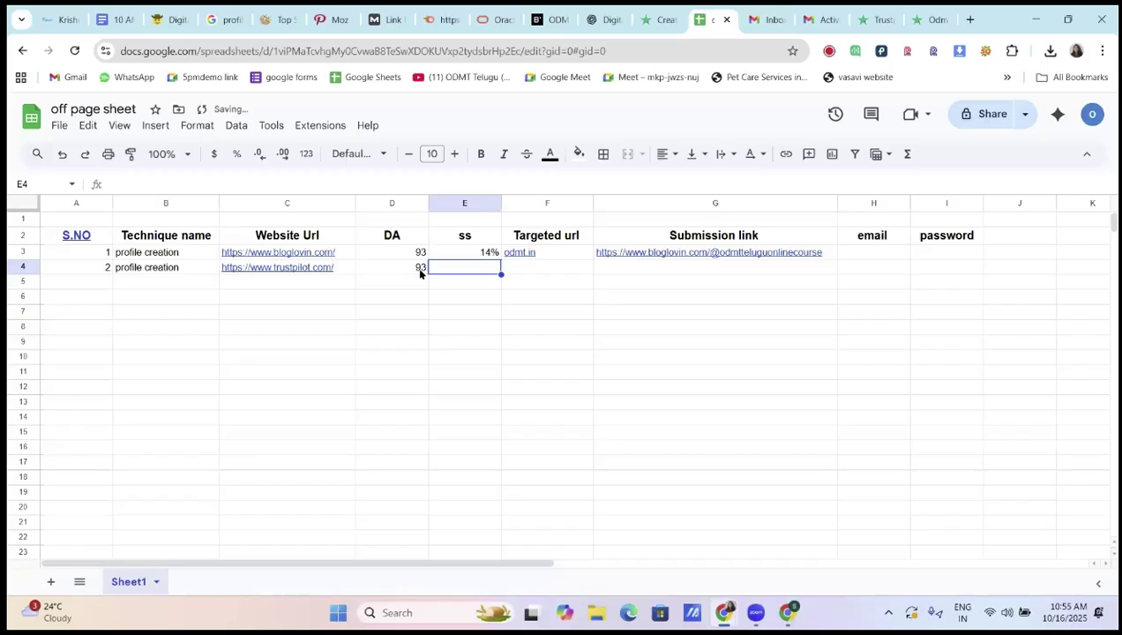
Enter the Trustpilot spam score 6% in E4
{"action": "left_click", "coordinate": [371, 21]}
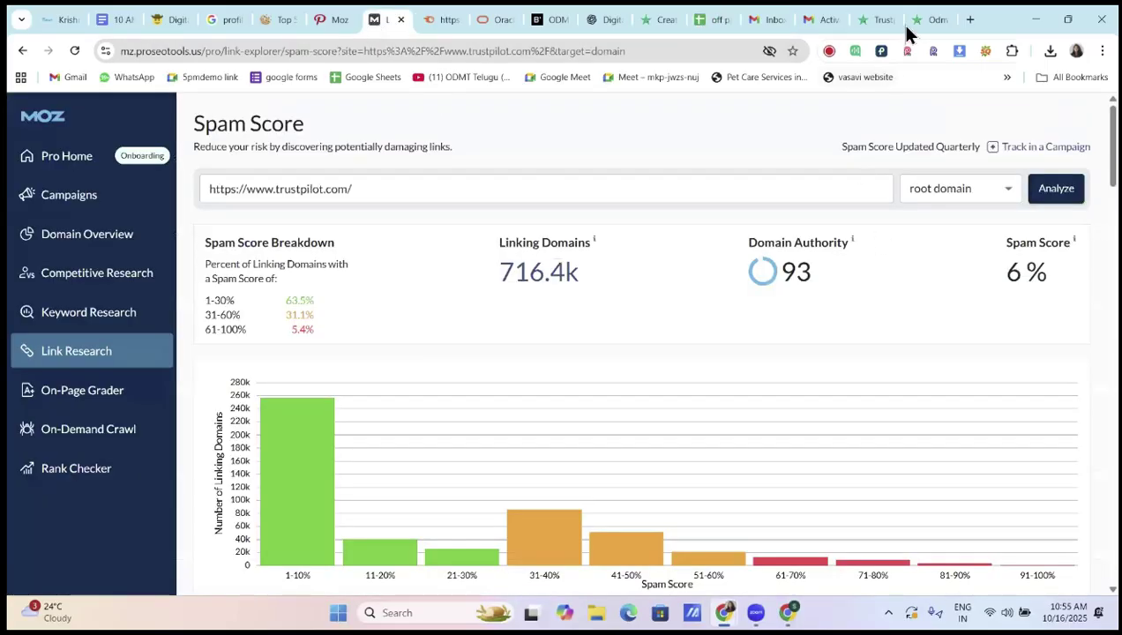
{"action": "left_click", "coordinate": [936, 20]}
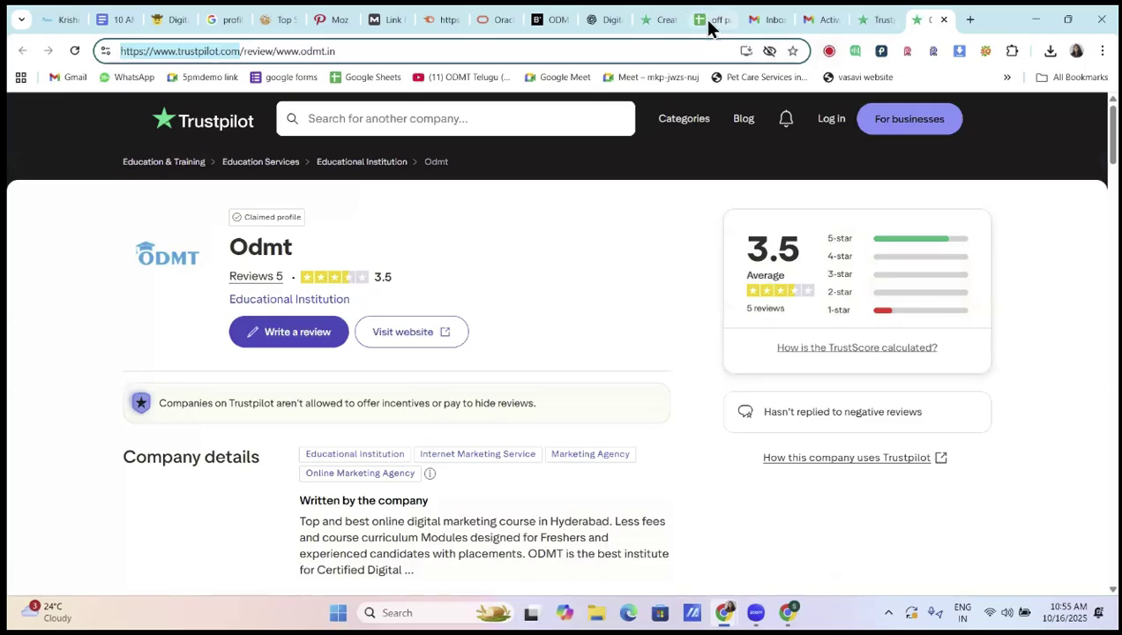
{"action": "left_click", "coordinate": [708, 21]}
{"action": "type", "text": "6"}
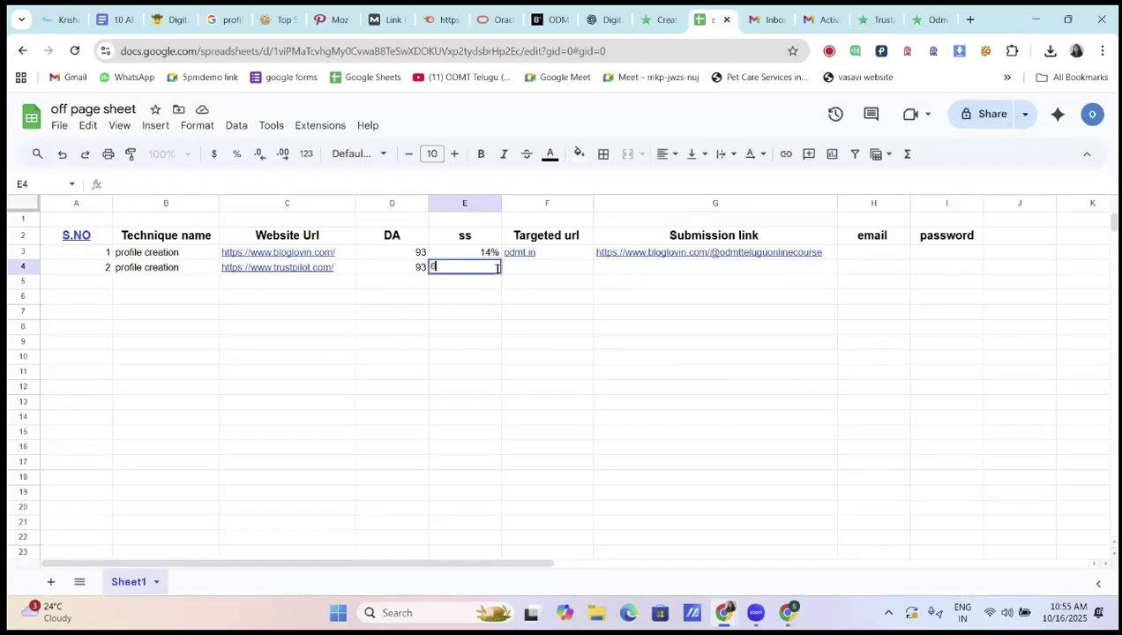
{"action": "type", "text": "%"}
{"action": "left_click", "coordinate": [564, 275]}
Move the odmt.in link into F4 and retype odmt.in in F3
{"action": "left_click", "coordinate": [583, 256]}
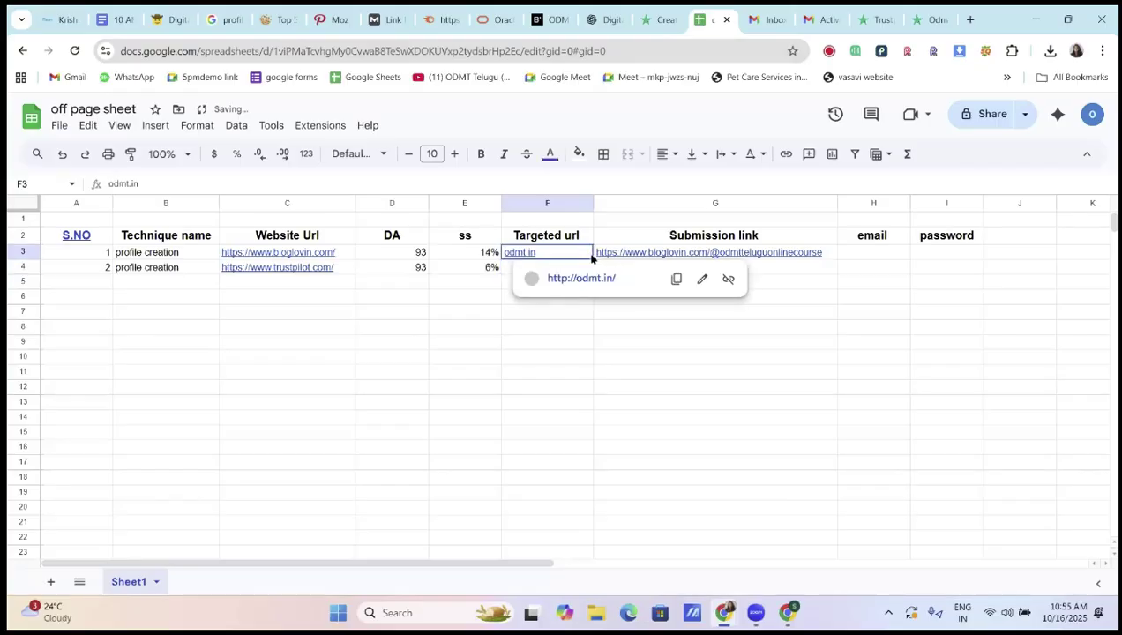
{"action": "left_click", "coordinate": [464, 312]}
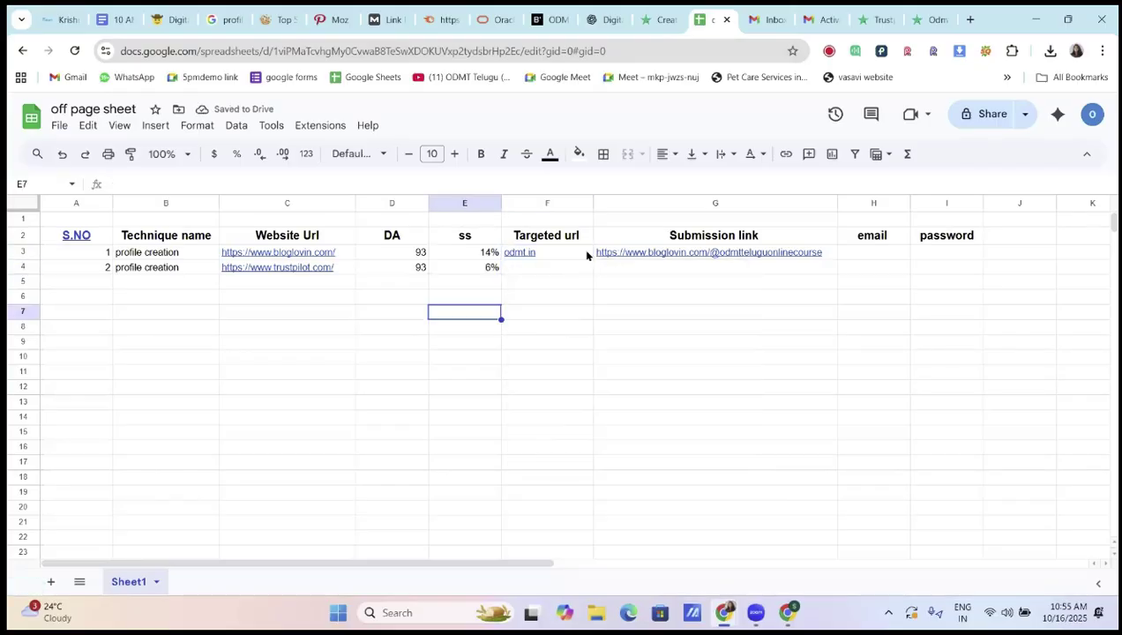
{"action": "left_click", "coordinate": [582, 251]}
{"action": "left_click", "coordinate": [586, 267]}
{"action": "type", "text": "odmt.in"}
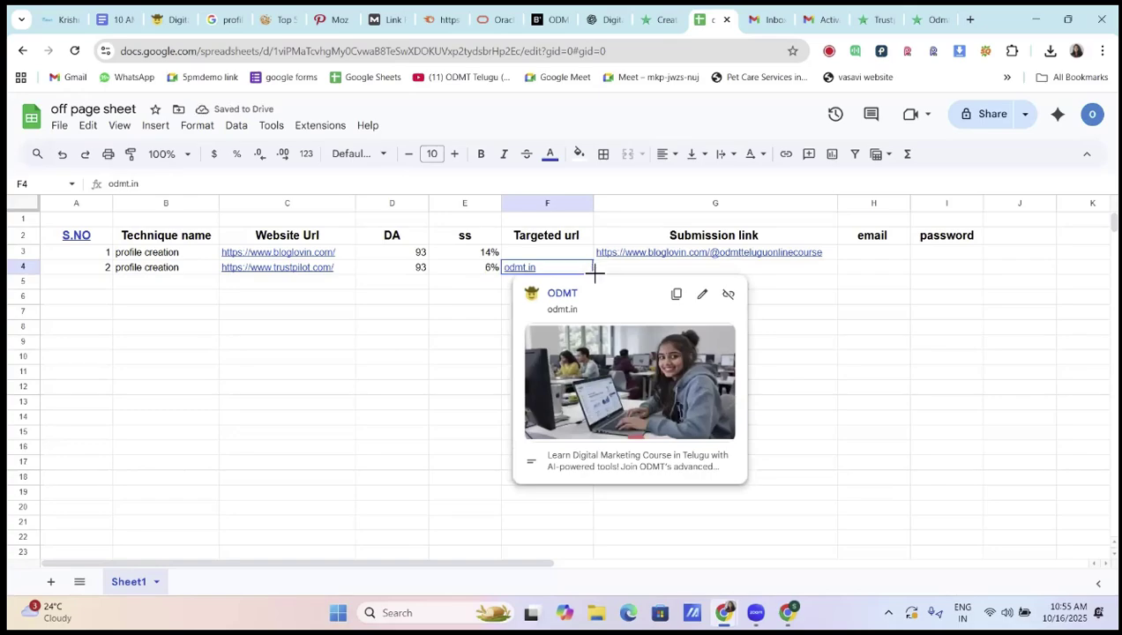
{"action": "double_click", "coordinate": [577, 252]}
{"action": "type", "text": "od"}
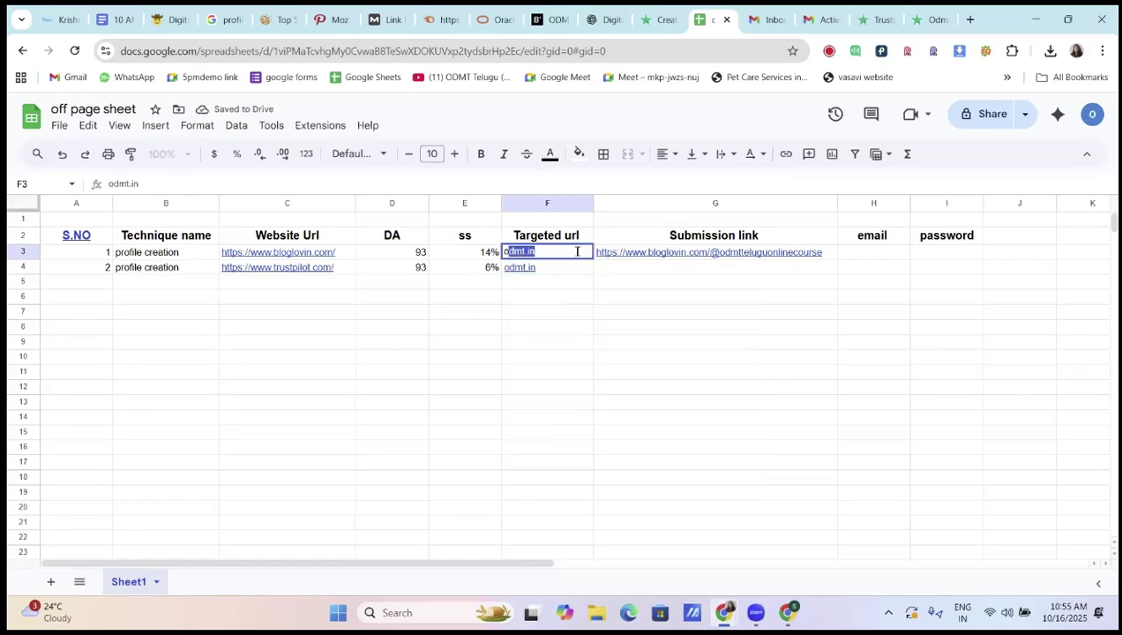
{"action": "type", "text": "mt.in"}
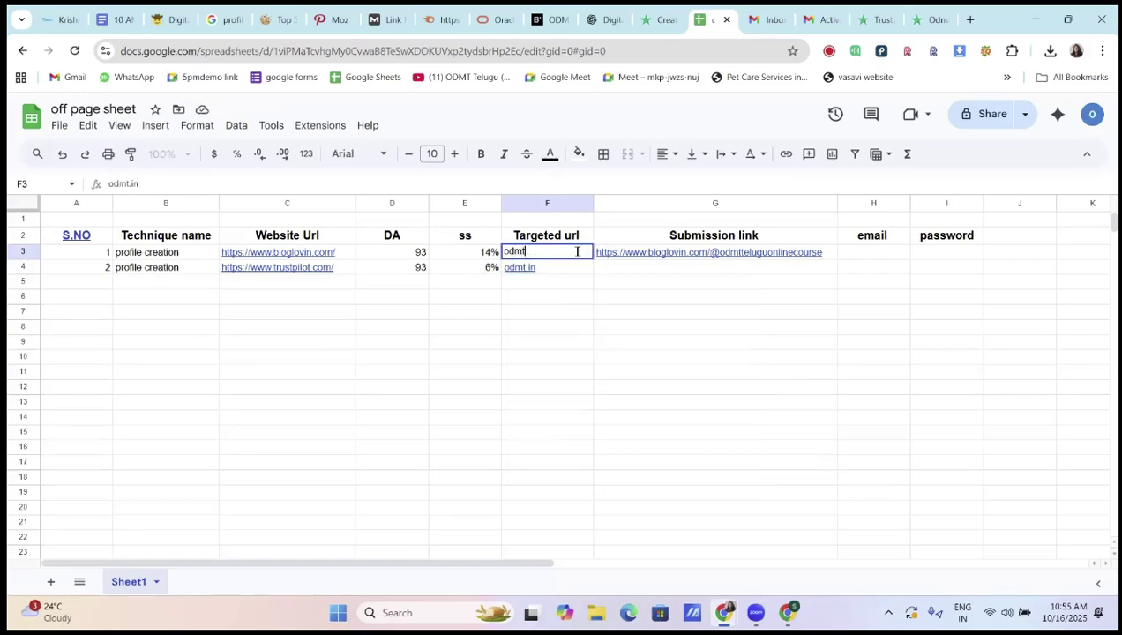
{"action": "left_click", "coordinate": [650, 270]}
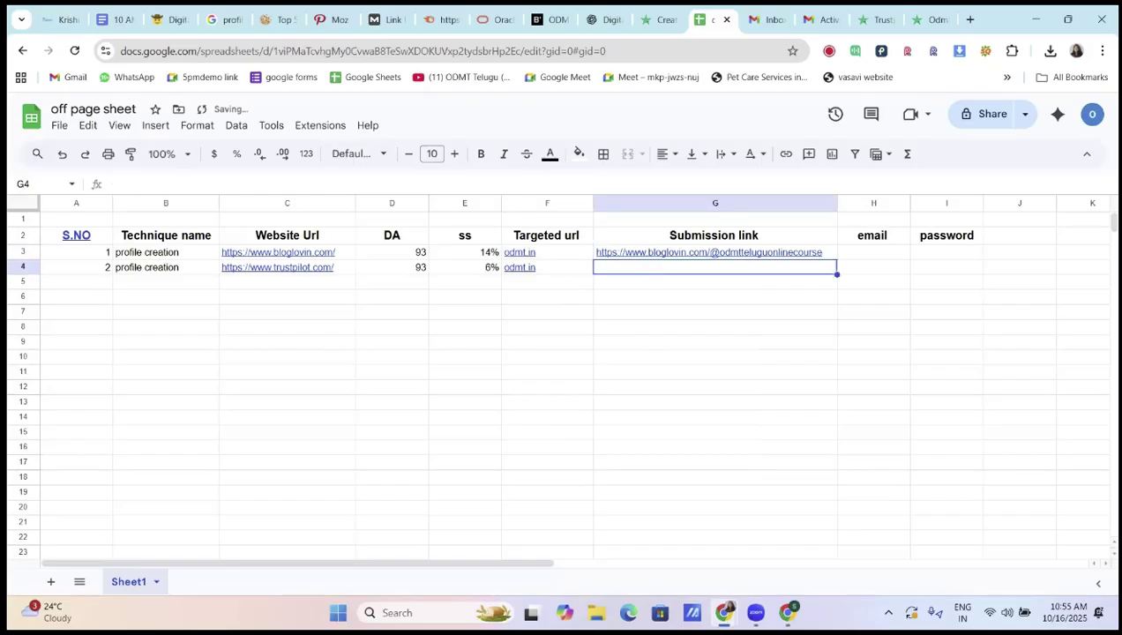
{"action": "key", "text": "alt+Tab"}
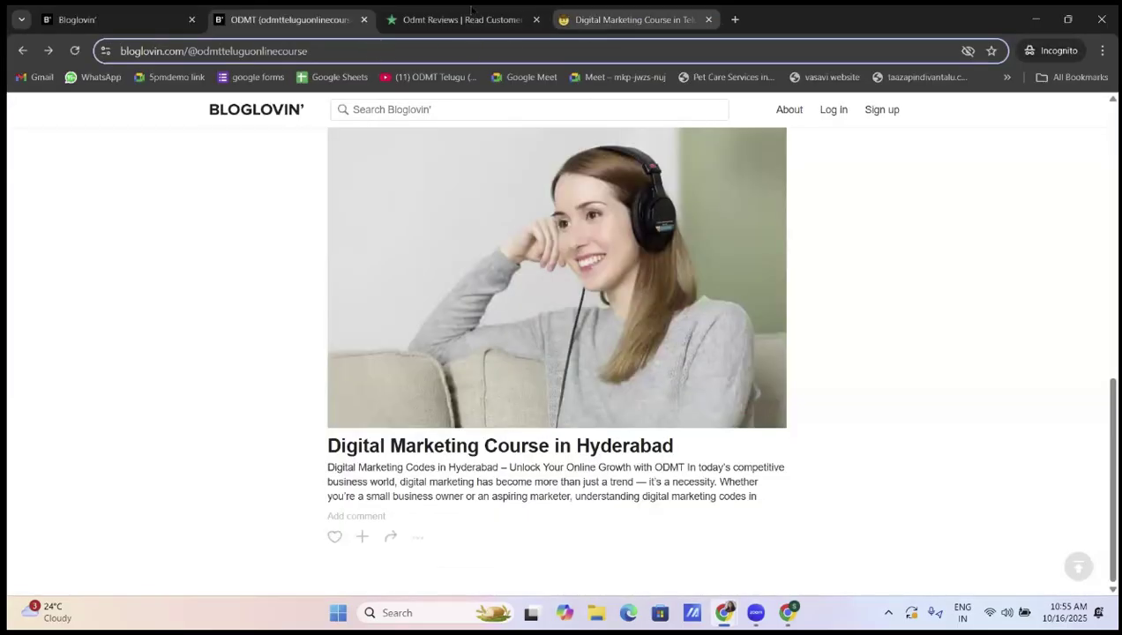
{"action": "left_click", "coordinate": [471, 8]}
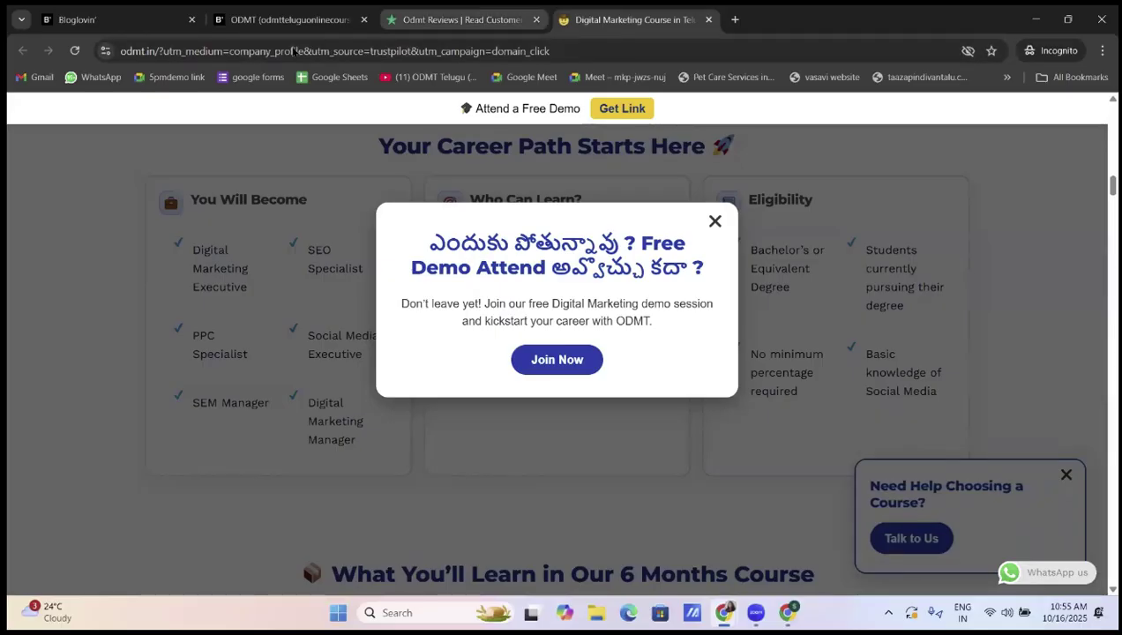
{"action": "key", "text": "ctrl+shift+Tab"}
{"action": "left_click", "coordinate": [725, 613]}
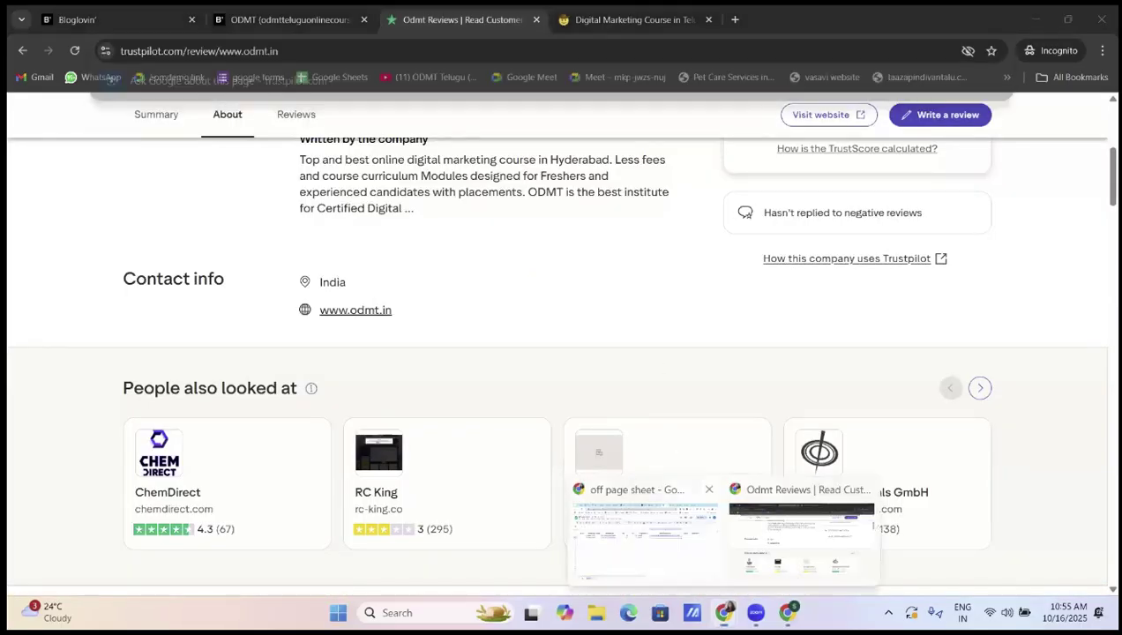
{"action": "key", "text": "alt+Tab"}
{"action": "type", "text": "https://www.trustpilot.com/review/www.odmt.in"}
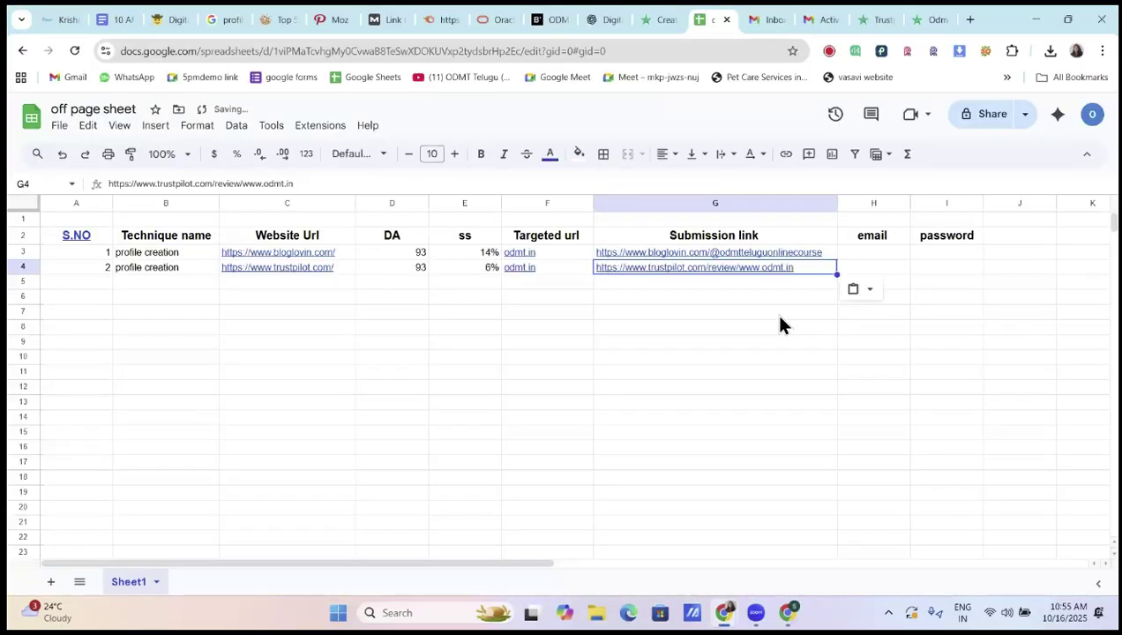
{"action": "left_click", "coordinate": [780, 316]}
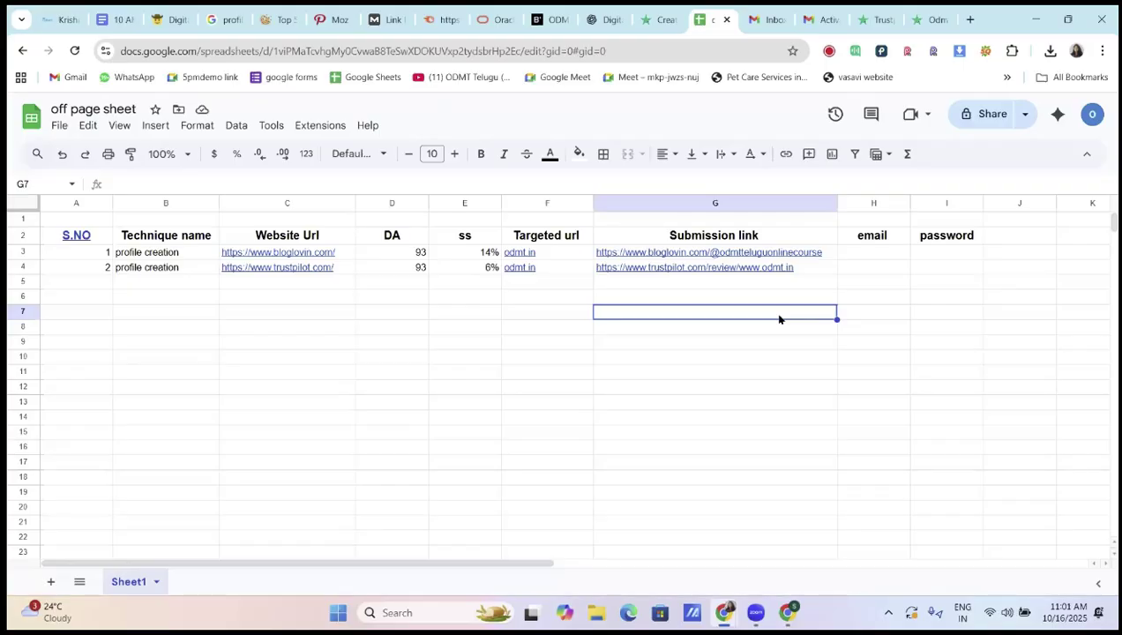
{"action": "left_click", "coordinate": [971, 20]}
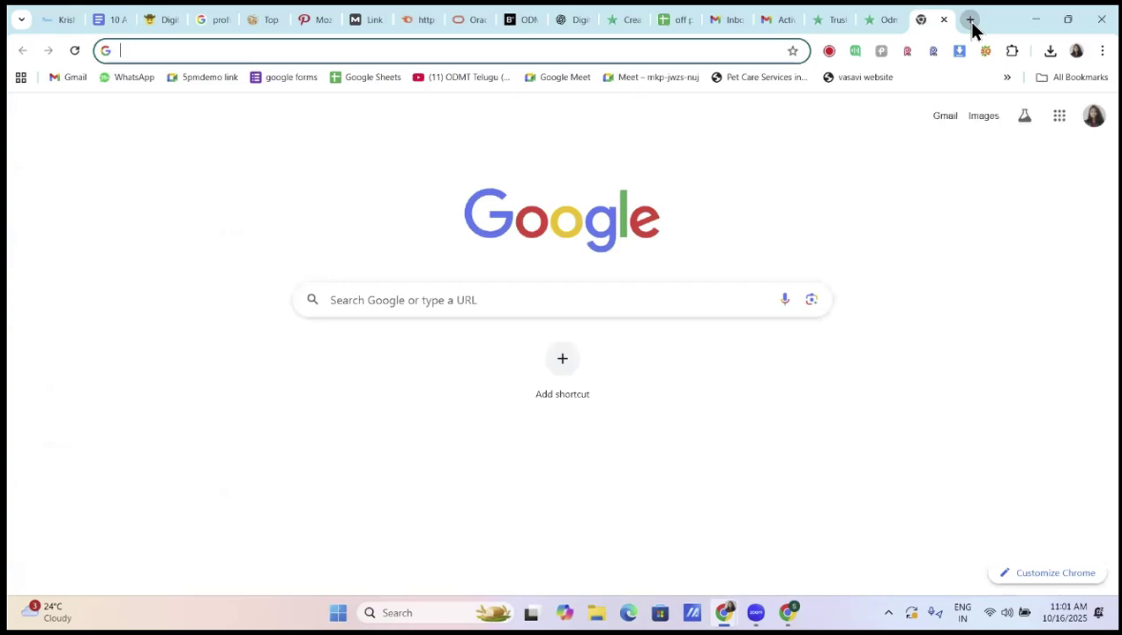
{"action": "type", "text": "ma"}
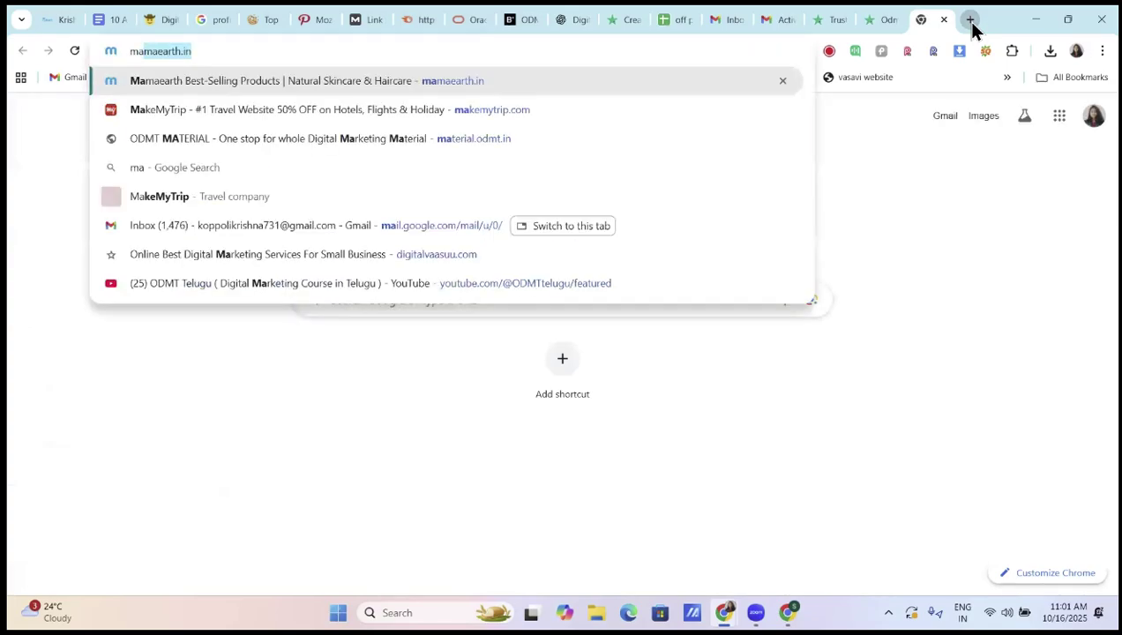
{"action": "type", "text": "ke"}
{"action": "key", "text": "Right"}
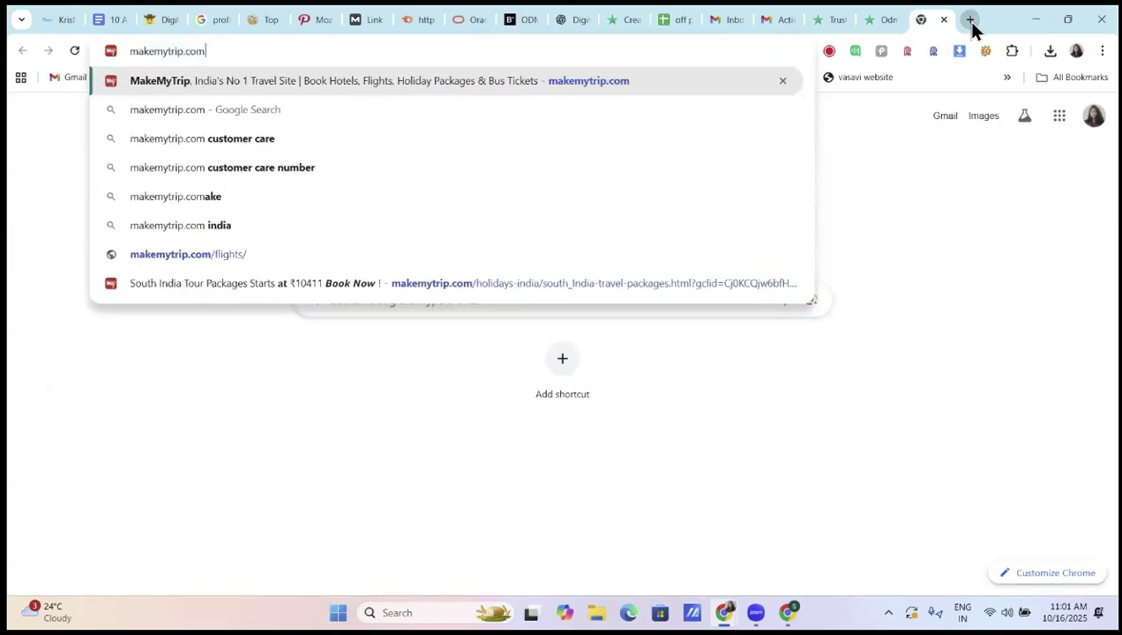
{"action": "key", "text": "Return"}
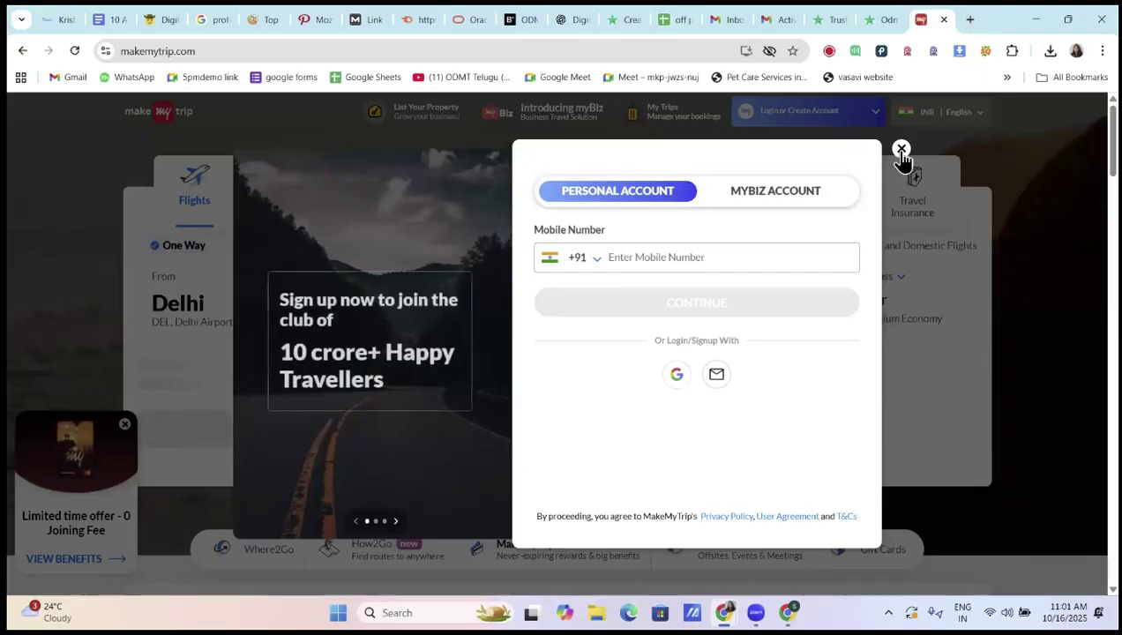
{"action": "left_click", "coordinate": [901, 150]}
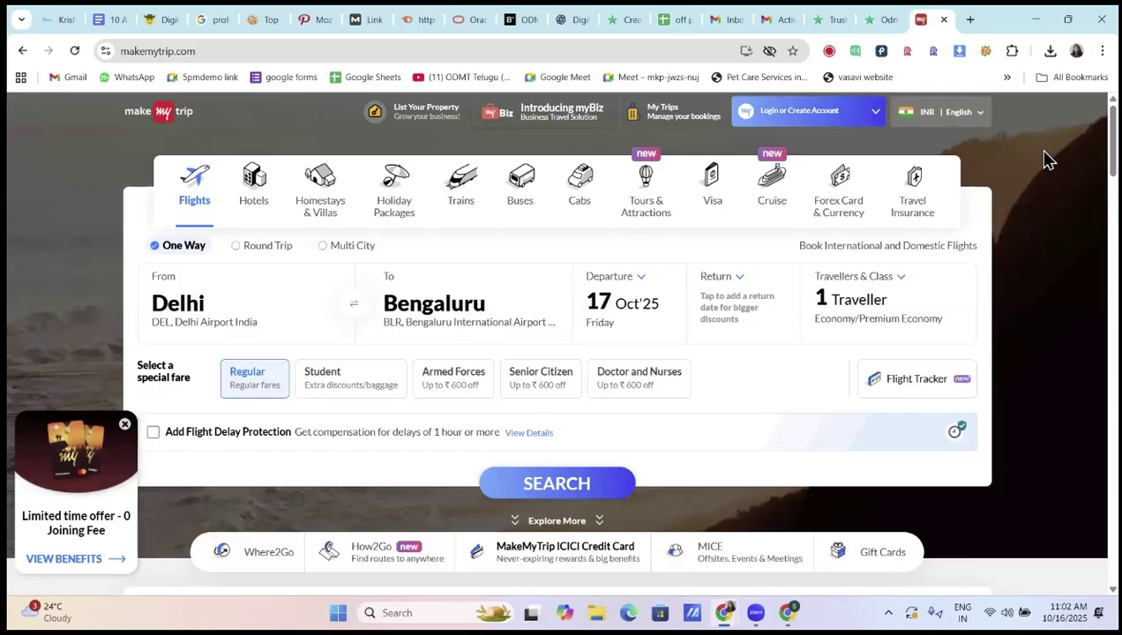
{"action": "left_click", "coordinate": [188, 198]}
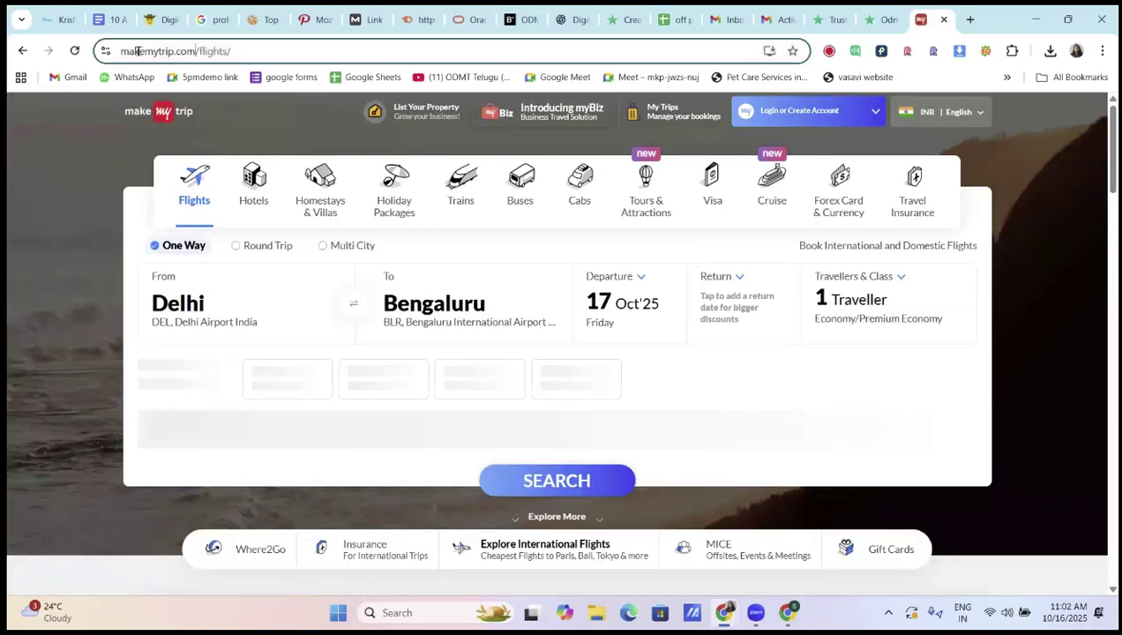
{"action": "left_click", "coordinate": [121, 53]}
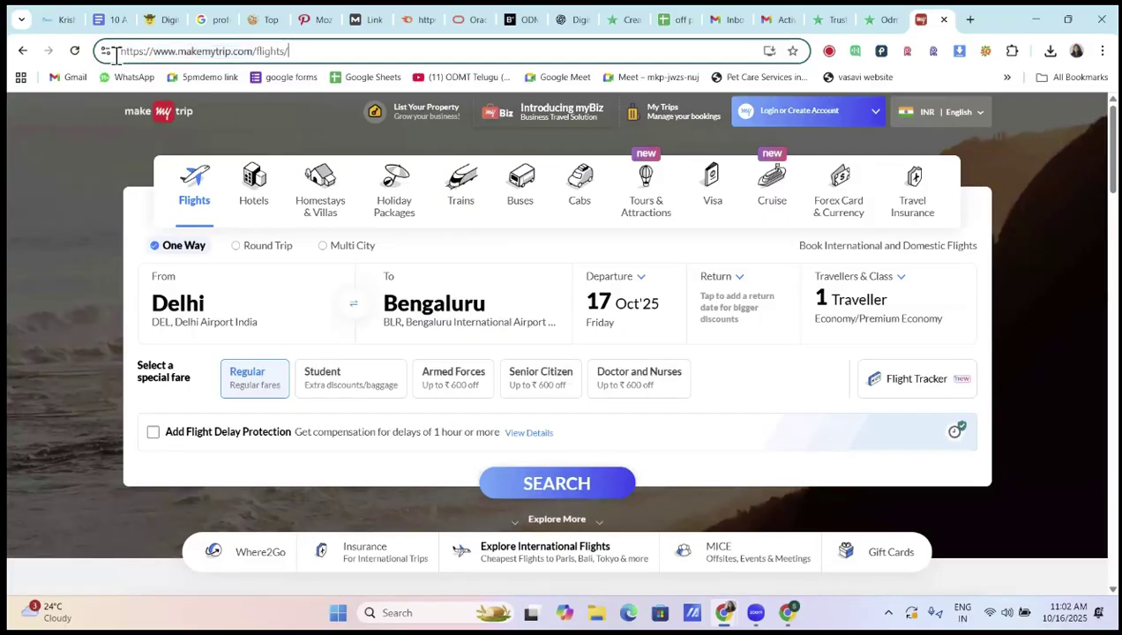
{"action": "triple_click", "coordinate": [315, 54]}
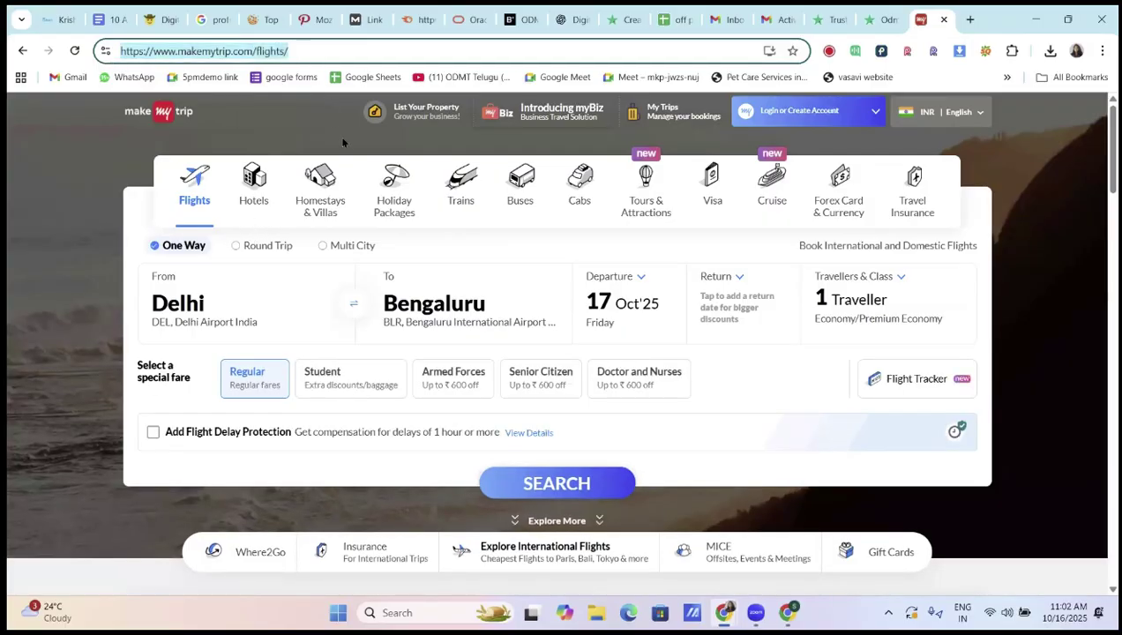